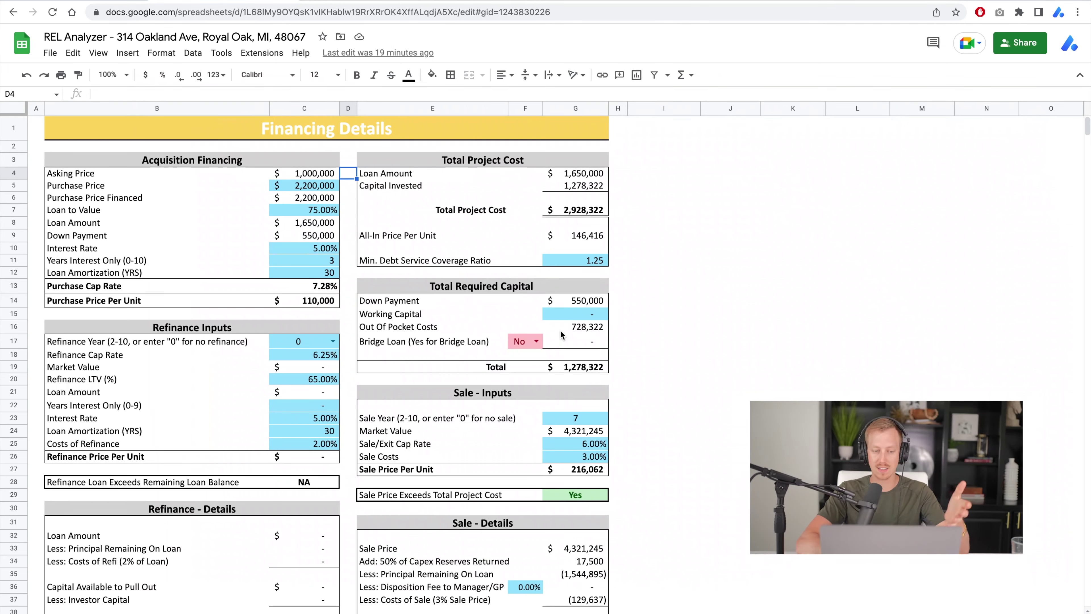
# - Set the purchase price in Acquisition Financing to $2,000,000
pyautogui.click(287, 188)
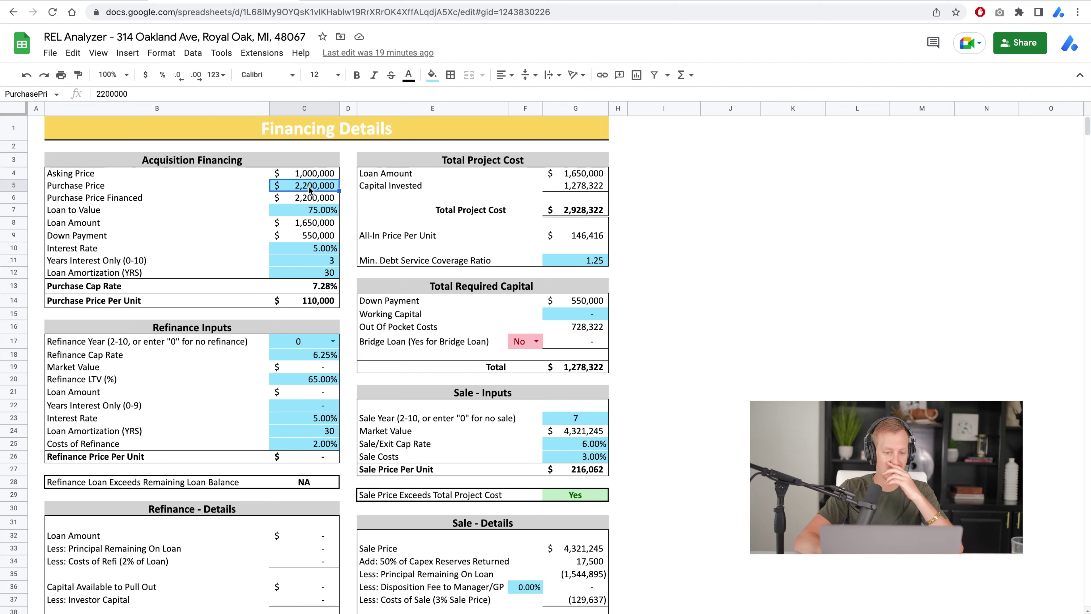
pyautogui.write('20000')
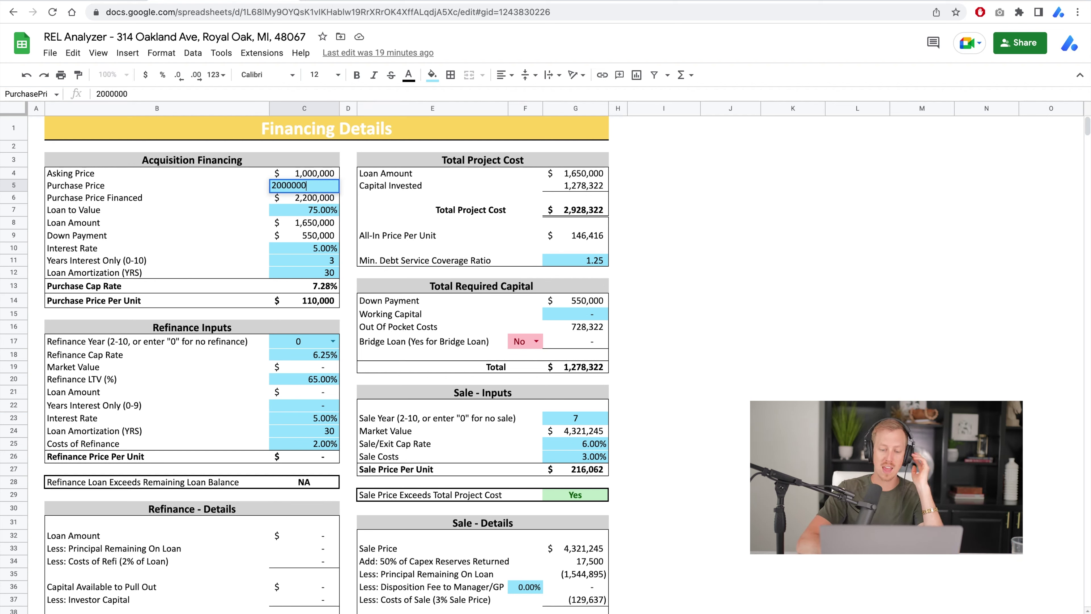
pyautogui.press('Return')
pyautogui.click(307, 185)
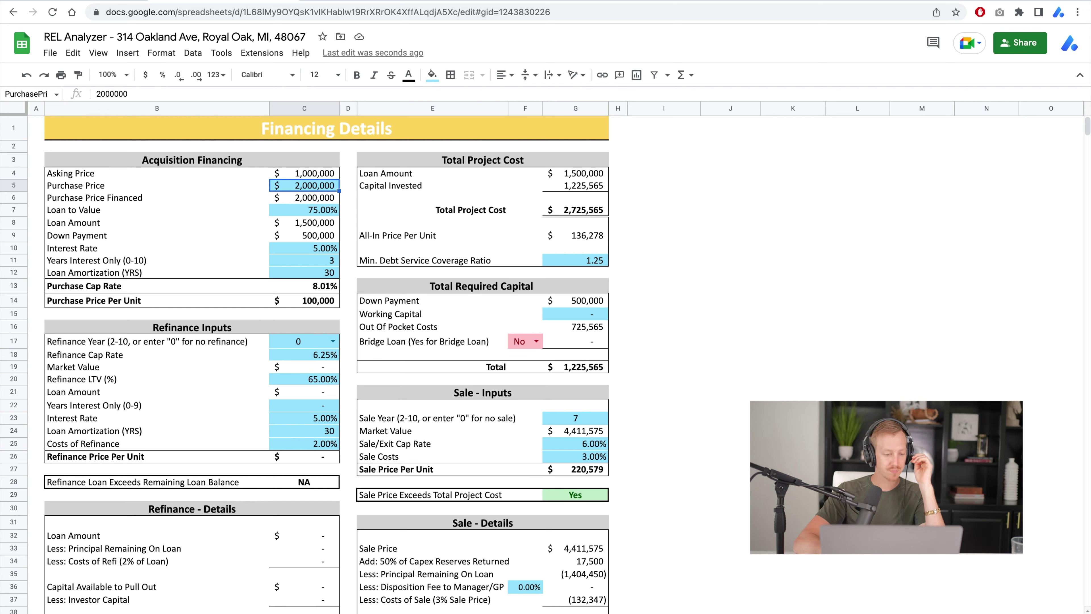
# - Open the sheet with the closing costs and locate its Syndication and Investment Returns section
pyautogui.click(262, 613)
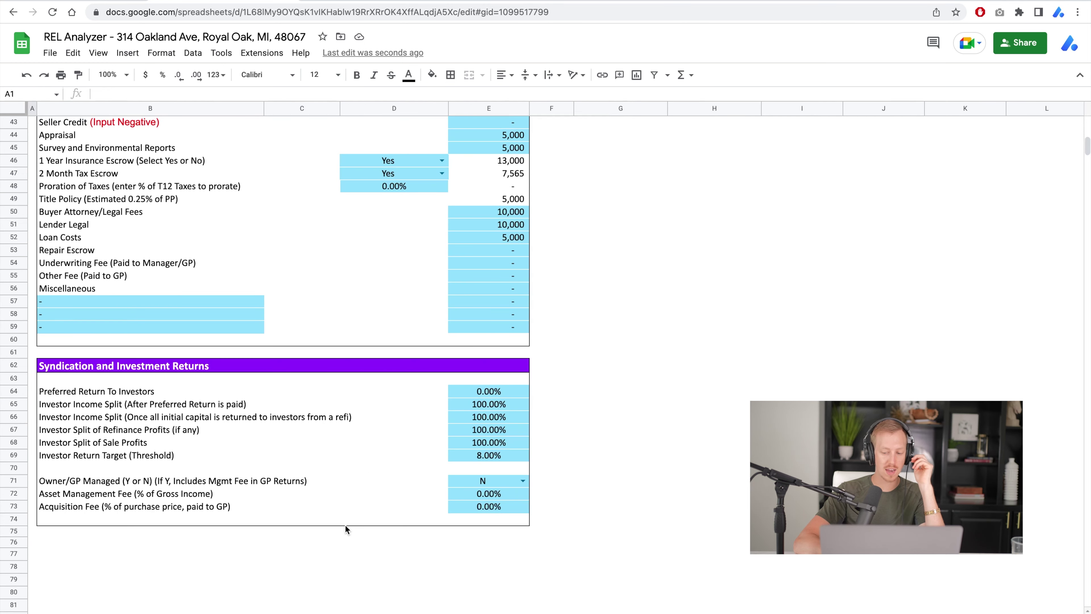
pyautogui.scroll(-1, 346, 530)
pyautogui.moveTo(100, 355); pyautogui.dragTo(518, 514)
pyautogui.click(518, 512)
pyautogui.click(715, 456)
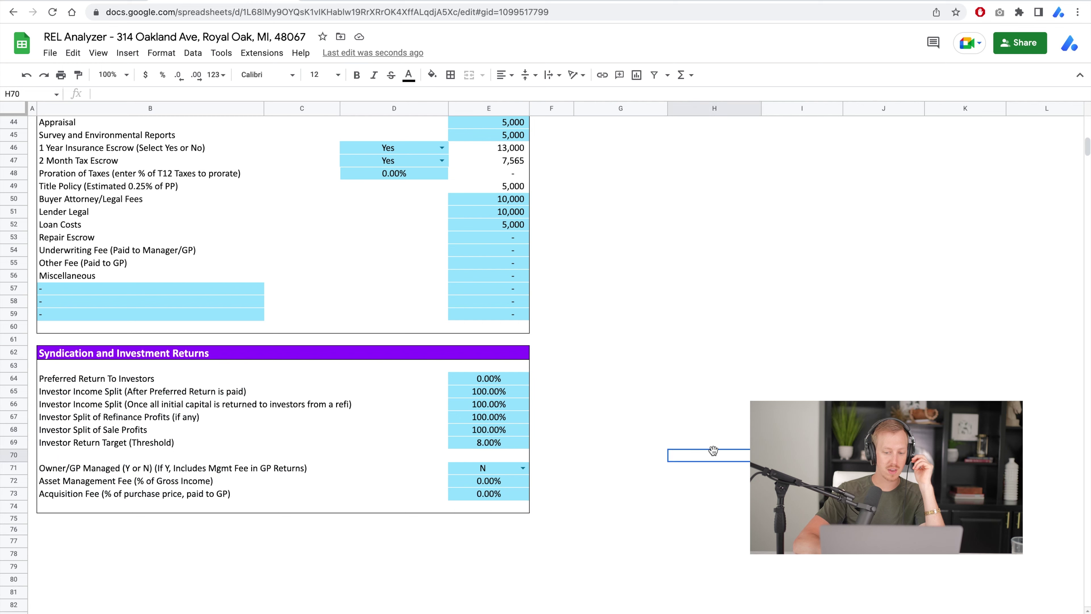
# - Enlarge the sheet view to 125% and select the Preferred Return To Investors label
pyautogui.click(126, 75)
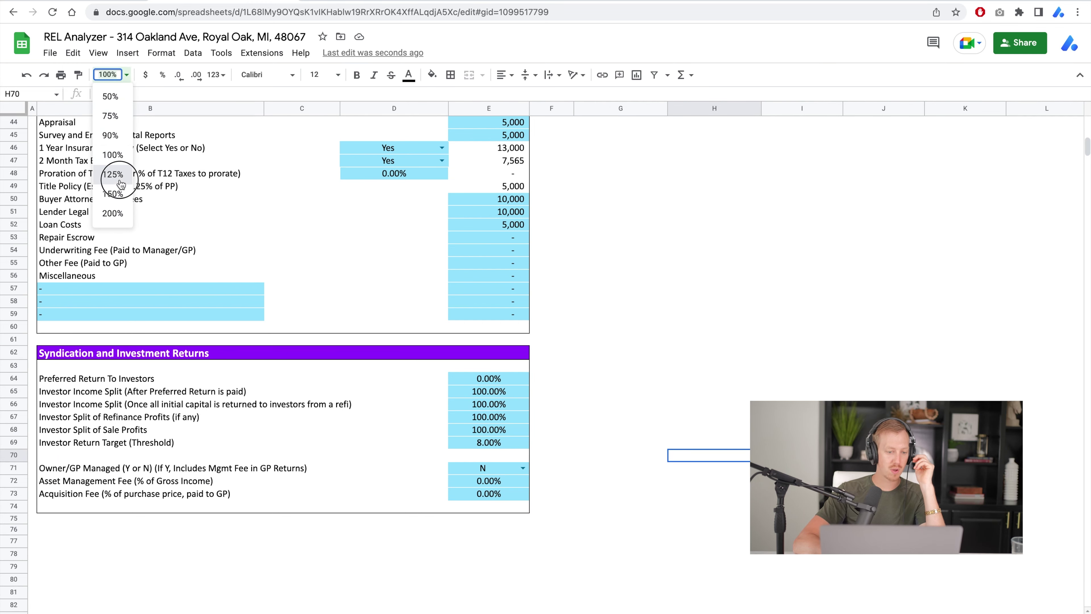
pyautogui.click(113, 174)
pyautogui.scroll(-4, 478, 443)
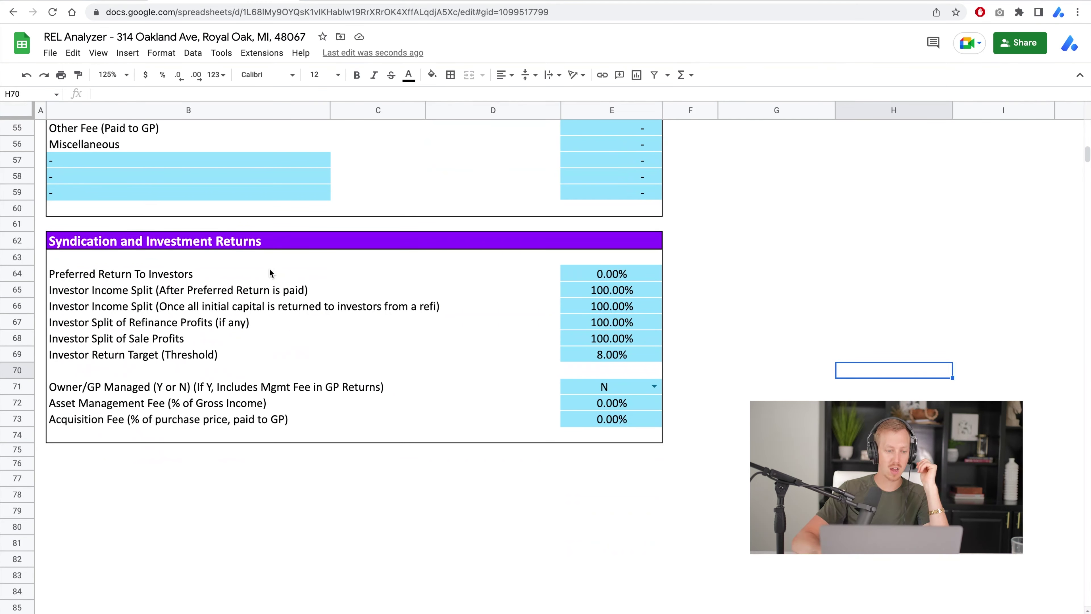
pyautogui.click(176, 279)
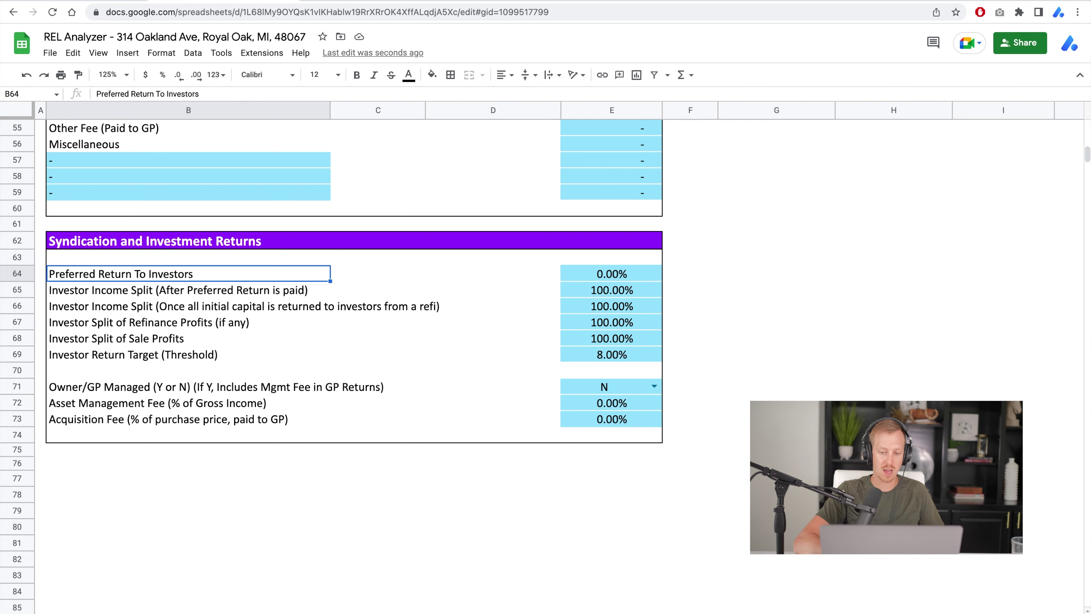
# - Select the Total Required Capital sum on the Financing Details sheet and calculate .08*1225000 in the system search
pyautogui.click(430, 613)
pyautogui.click(727, 439)
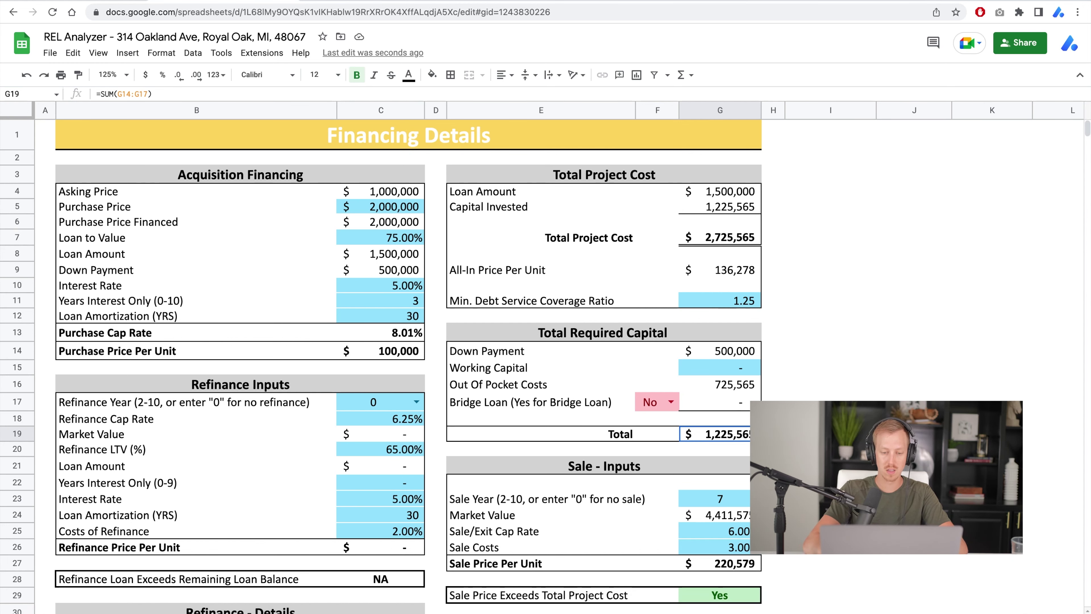
pyautogui.press('super+space')
pyautogui.write('.08*12')
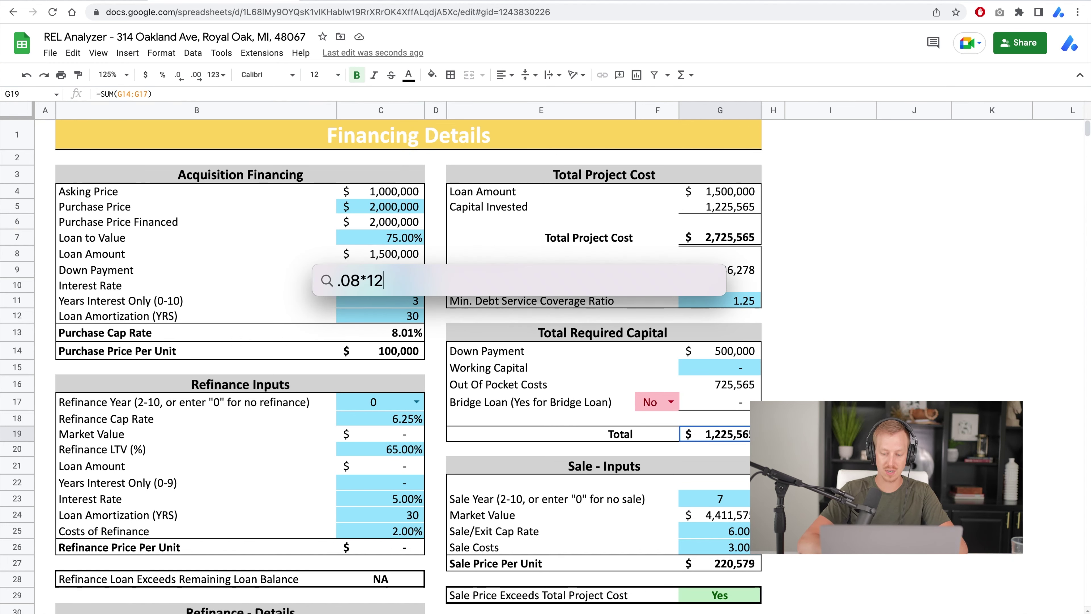
pyautogui.write('25000')
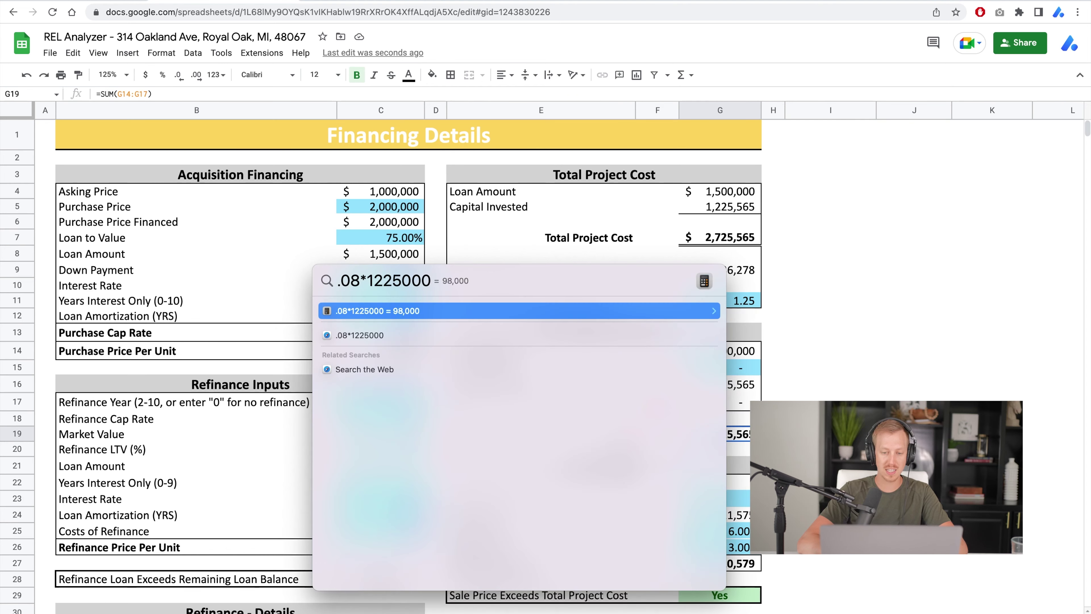
pyautogui.press('Escape')
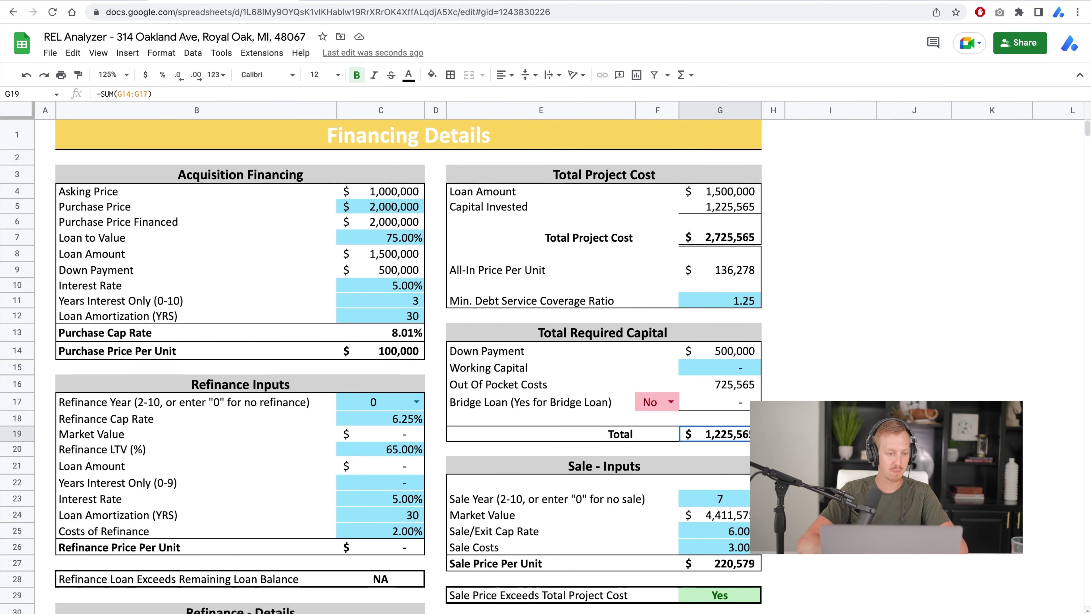
# - Expand the collapsed Pro Forma Summary rows on the Investment Returns sheet
pyautogui.hotkey('alt', 'Down')
pyautogui.scroll(3, 142, 190)
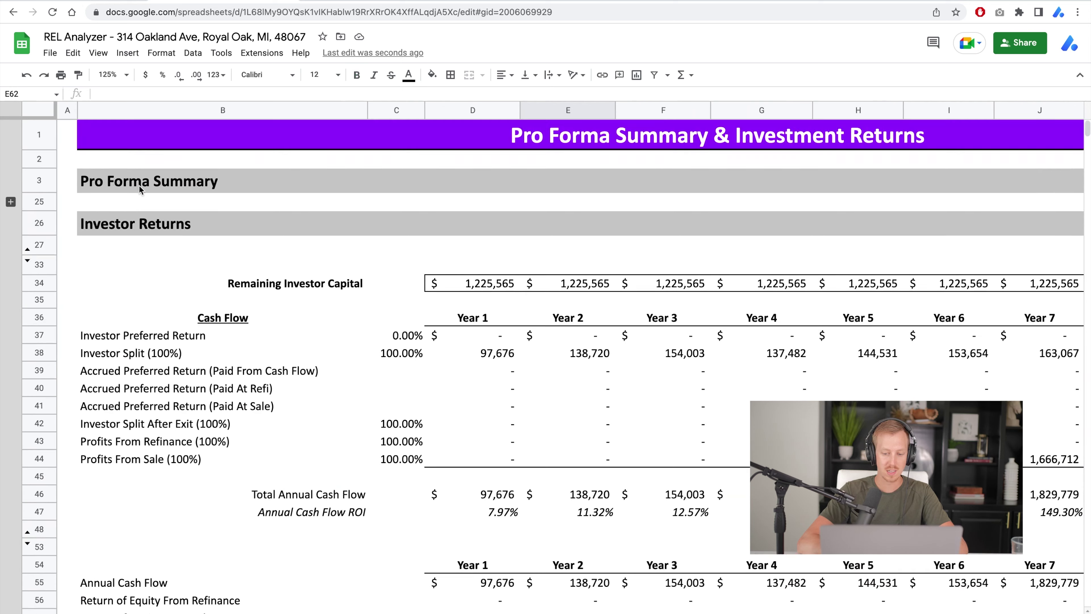
pyautogui.click(10, 201)
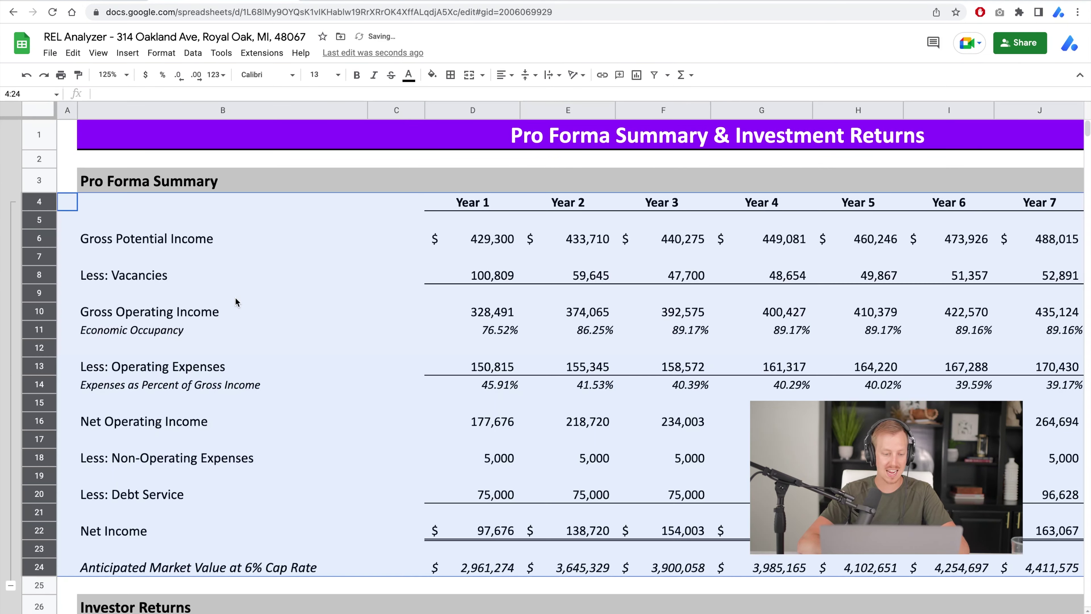
# - Examine the Year 1 to Year 3 net income in the Pro Forma Summary
pyautogui.click(481, 336)
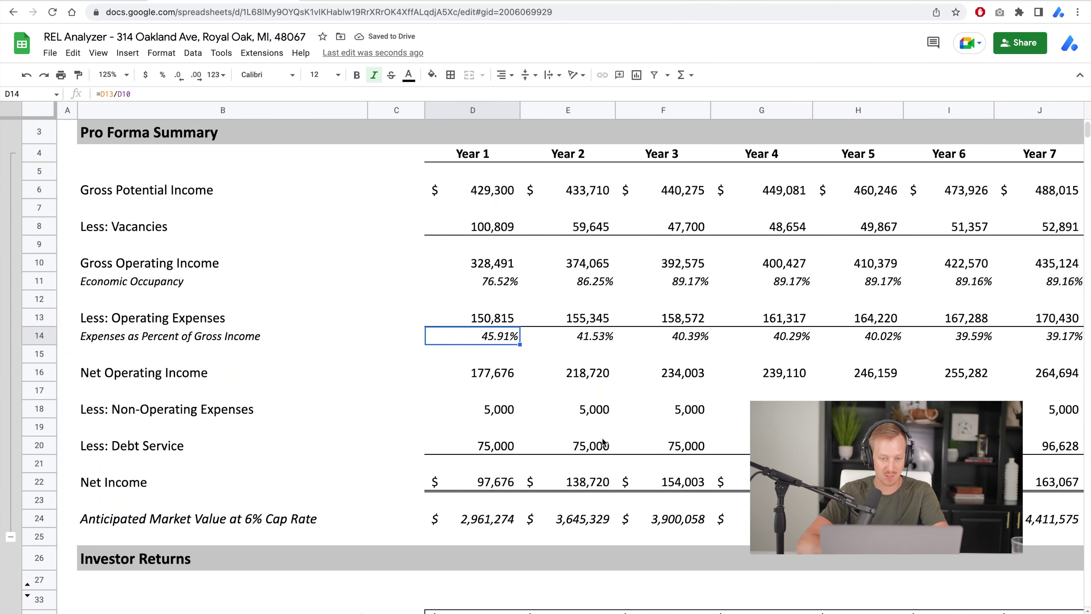
pyautogui.click(501, 483)
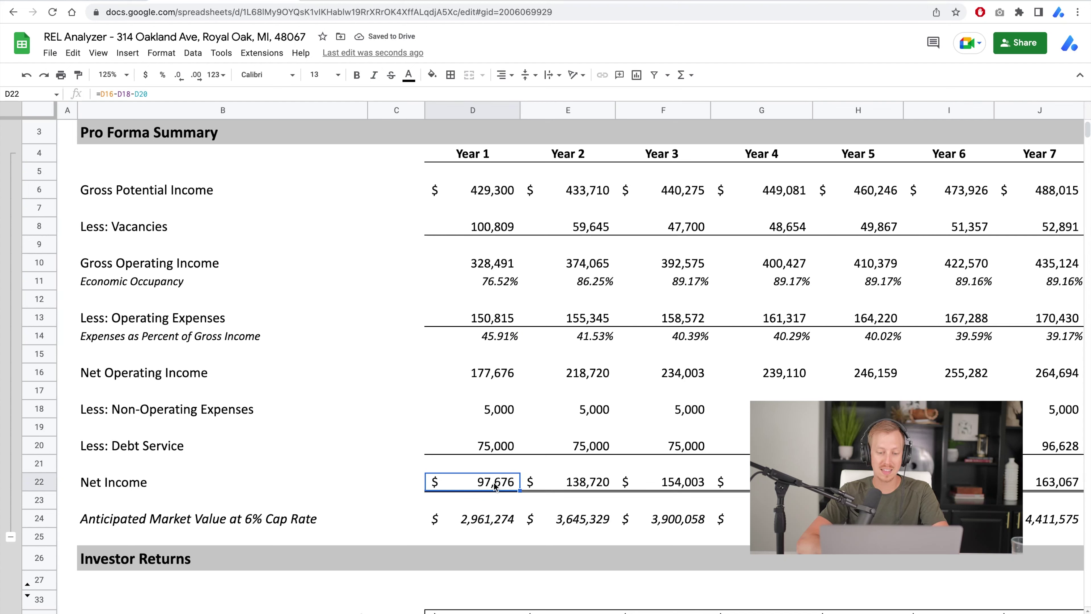
pyautogui.moveTo(481, 487); pyautogui.dragTo(683, 486)
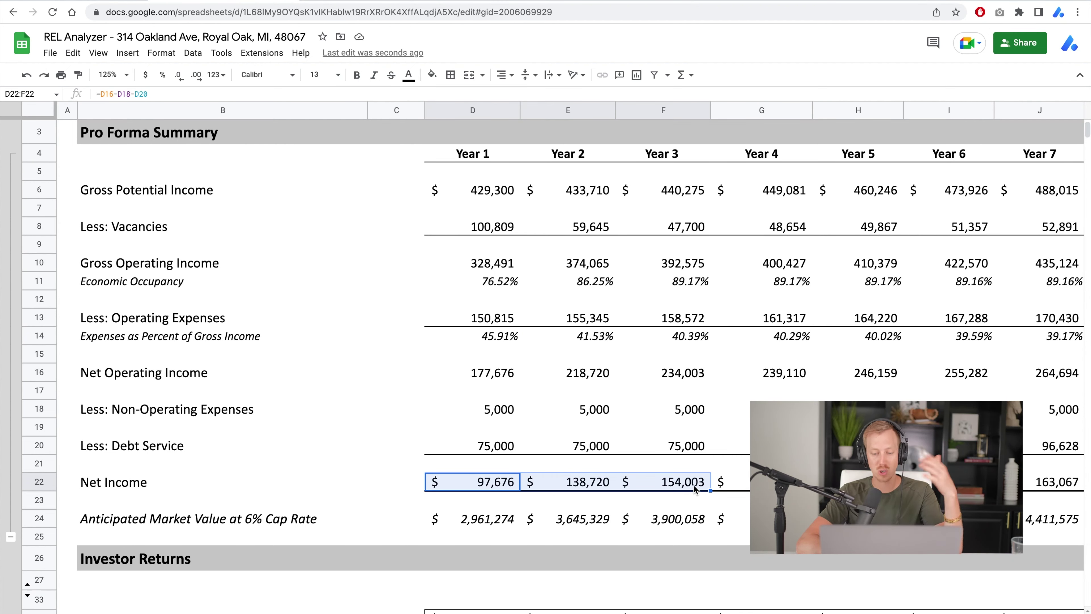
pyautogui.click(688, 487)
pyautogui.moveTo(485, 487); pyautogui.dragTo(710, 488)
pyautogui.click(702, 487)
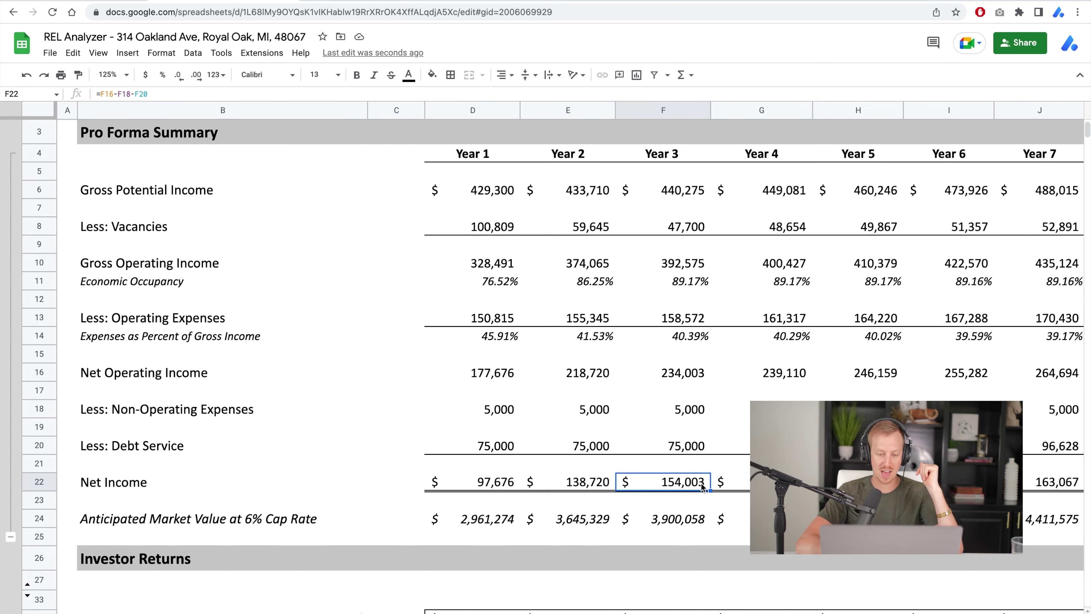
# - Examine the remaining investor capital and the Year 2 investor split in the Investor Returns section
pyautogui.scroll(-5, 699, 487)
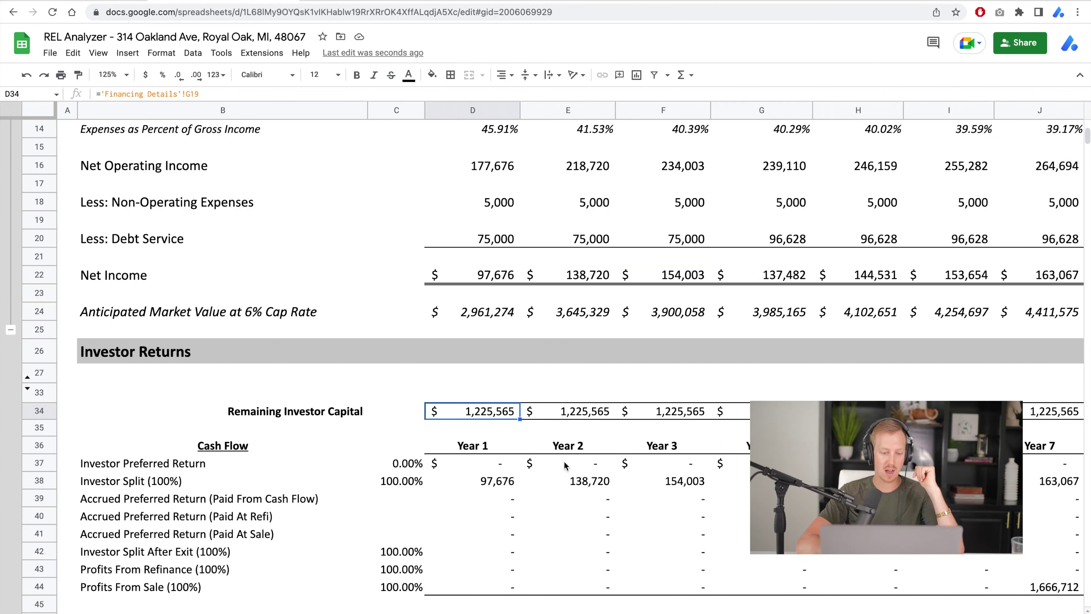
pyautogui.click(560, 484)
pyautogui.hscroll(5, 560, 488)
pyautogui.hscroll(-5, 560, 487)
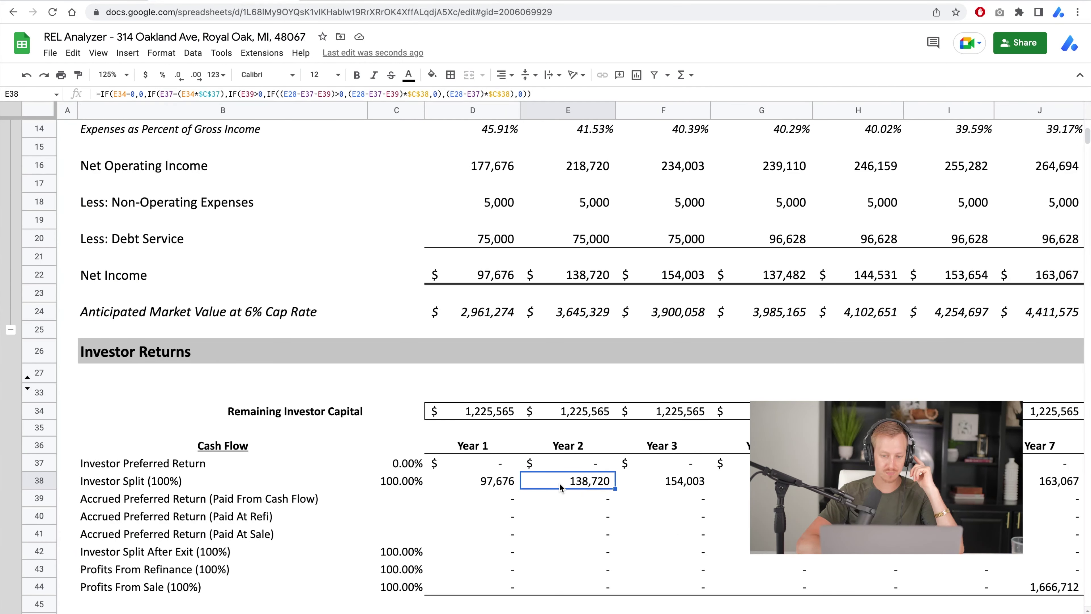
# - Set Preferred Return To Investors to 8% in the Syndication and Investment Returns section
pyautogui.click(318, 613)
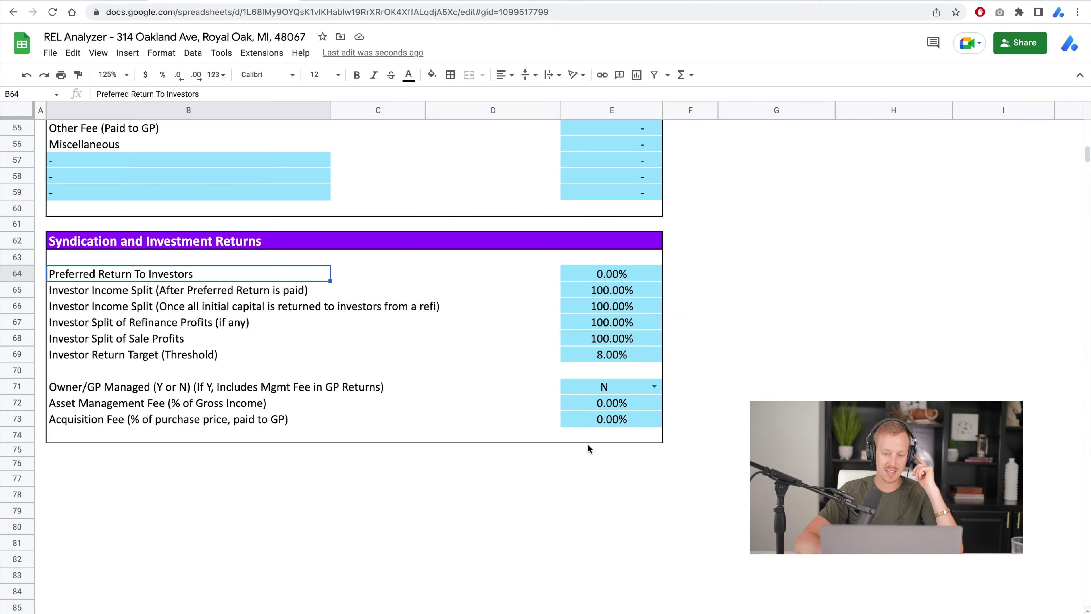
pyautogui.click(617, 276)
pyautogui.write('8')
pyautogui.press('Return')
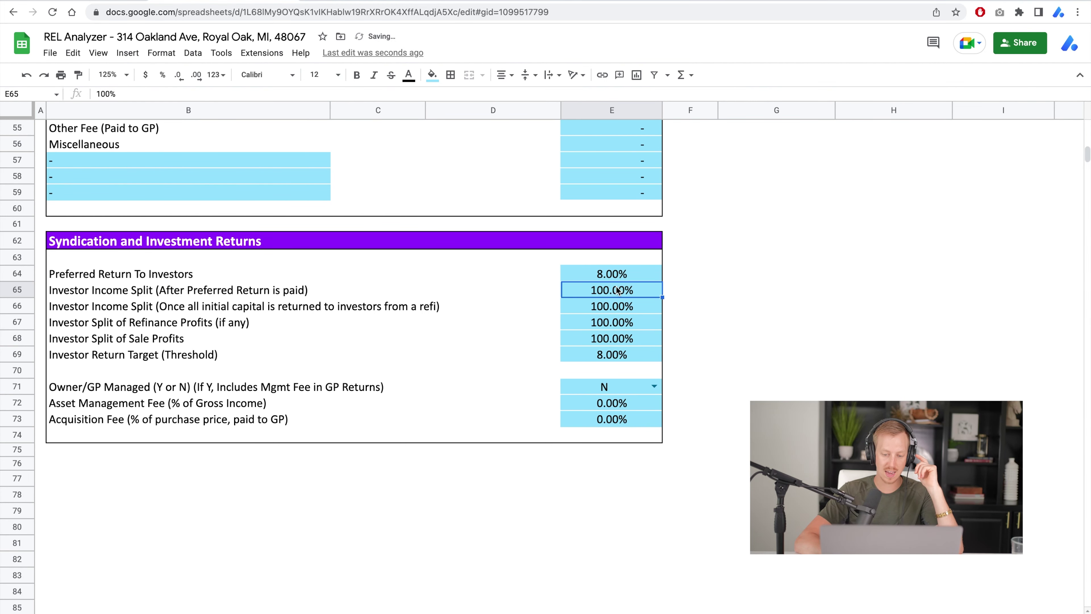
# - Check the Investor Preferred Return for Years 1 to 3 on the Investment Returns sheet
pyautogui.hotkey('alt', 'Up')
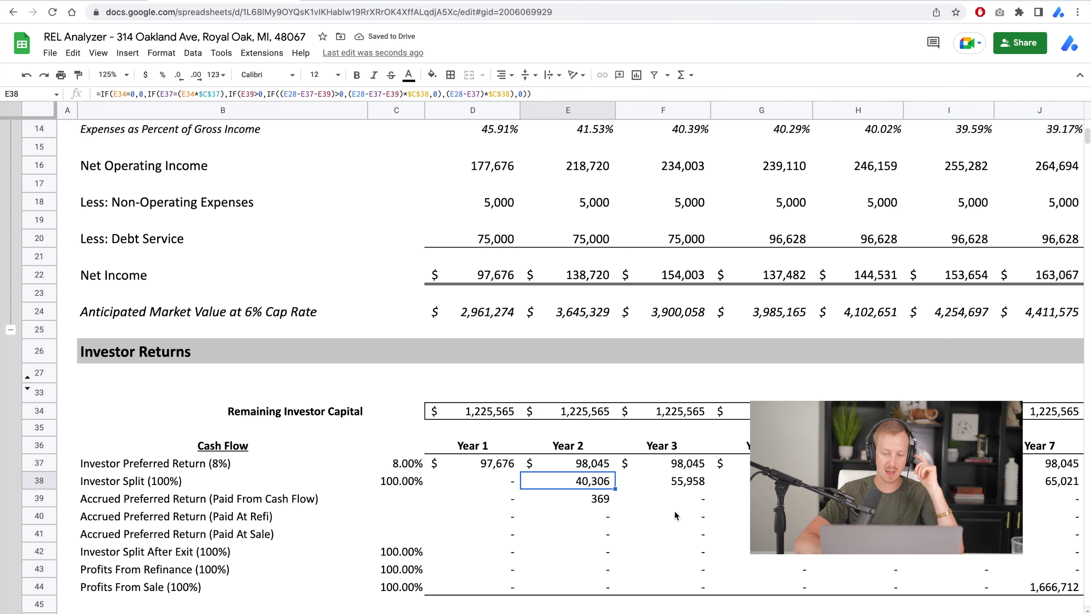
pyautogui.click(510, 469)
pyautogui.press('Right')
pyautogui.click(508, 466)
pyautogui.click(570, 469)
pyautogui.click(659, 468)
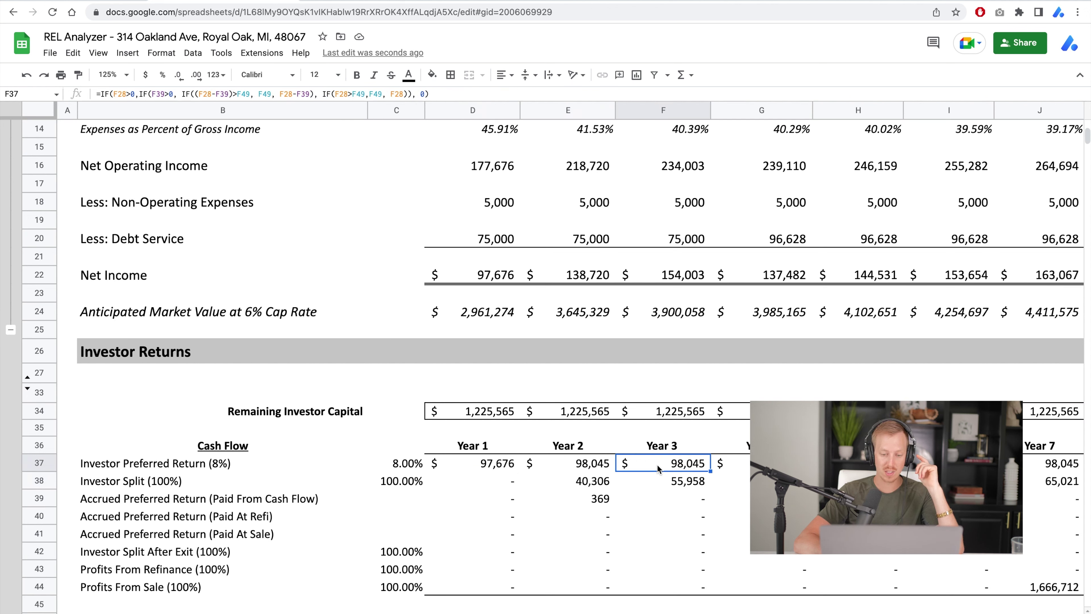
# - Examine the Investor Split row and compare the Year 2 accrued preferred return paid from cash flow with Year 2 net income
pyautogui.click(43, 481)
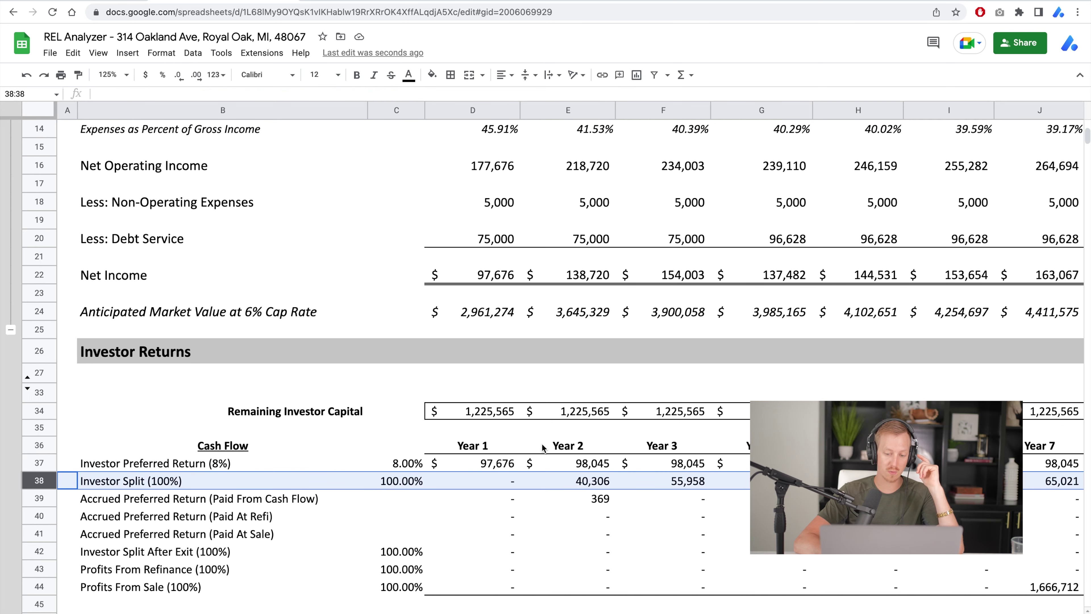
pyautogui.click(477, 463)
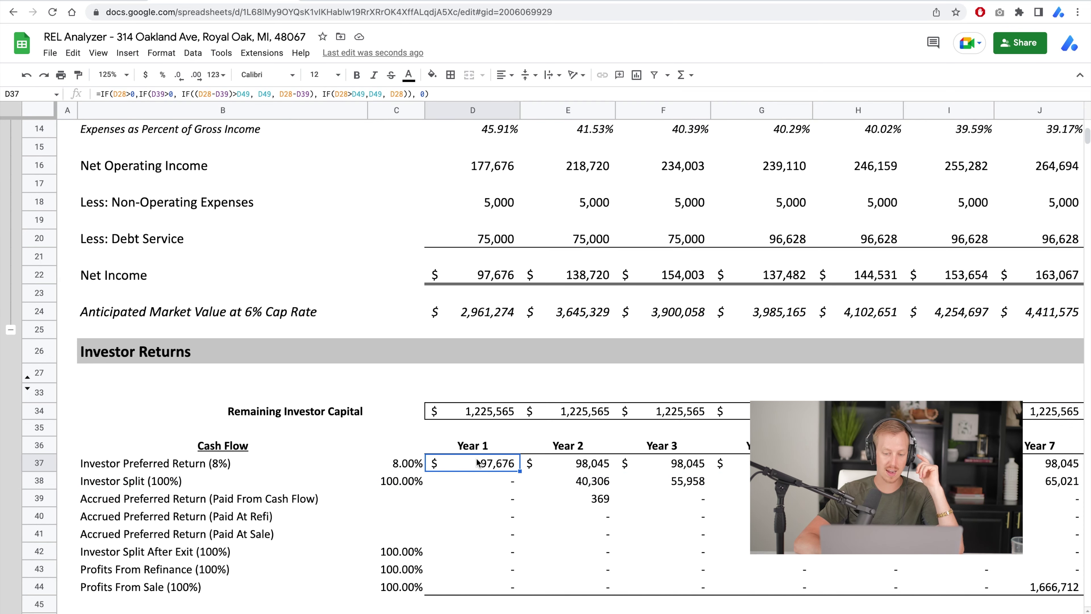
pyautogui.click(574, 506)
pyautogui.click(301, 503)
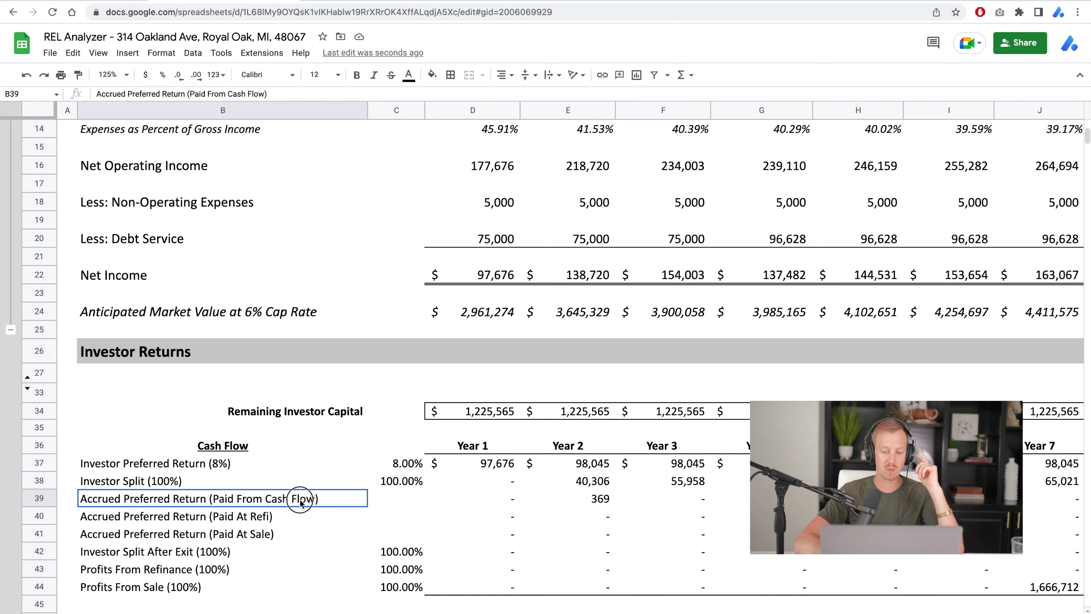
pyautogui.moveTo(300, 503); pyautogui.dragTo(575, 499)
pyautogui.click(573, 500)
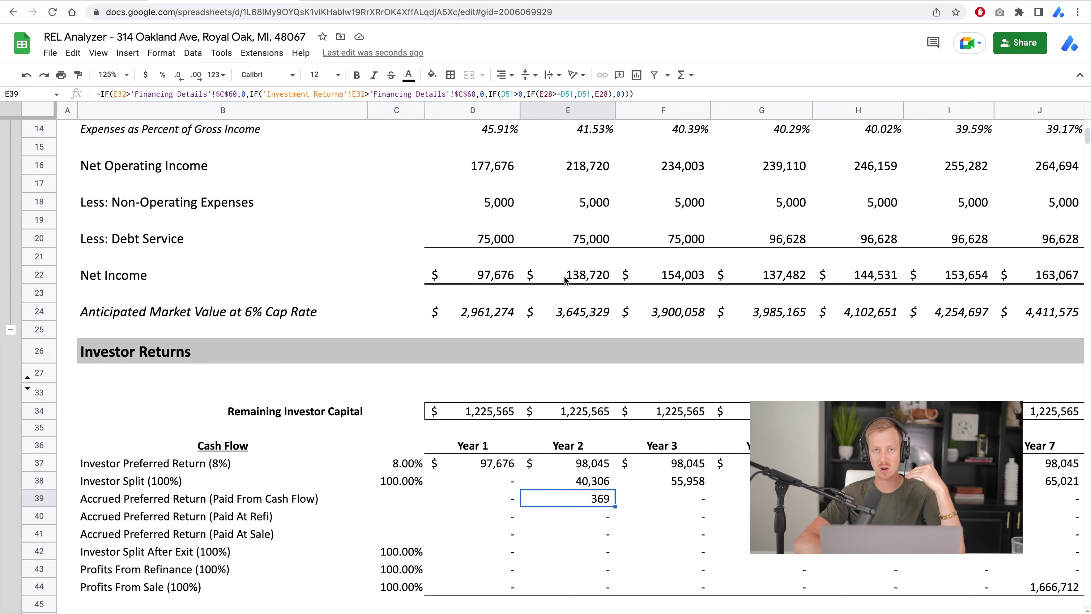
pyautogui.click(565, 279)
pyautogui.click(559, 501)
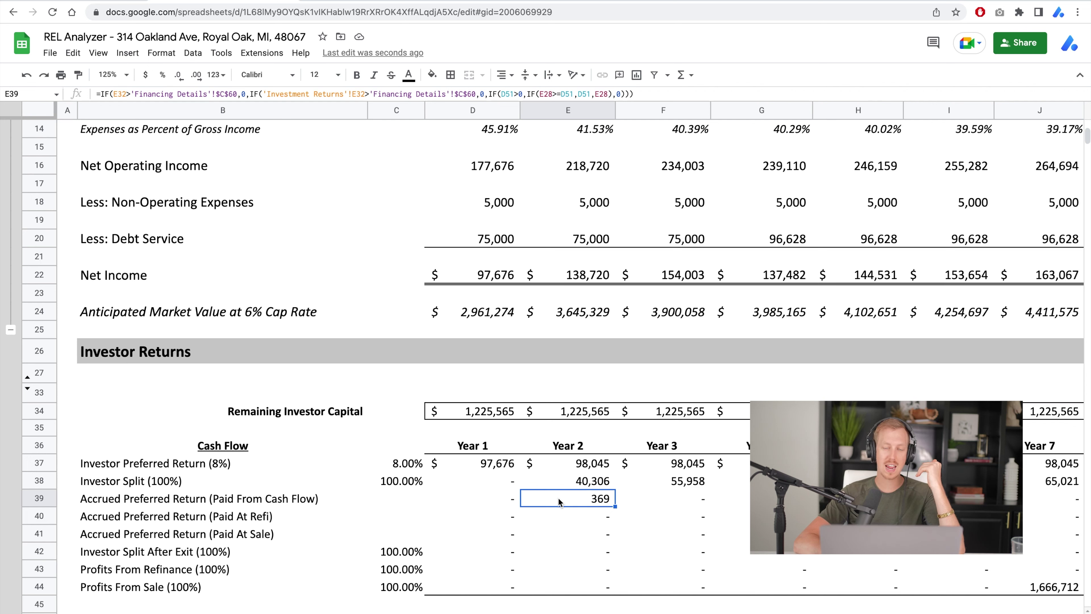
# - Review the Year 1 net income and the cash flow and distribution rows under Investor Returns
pyautogui.click(485, 279)
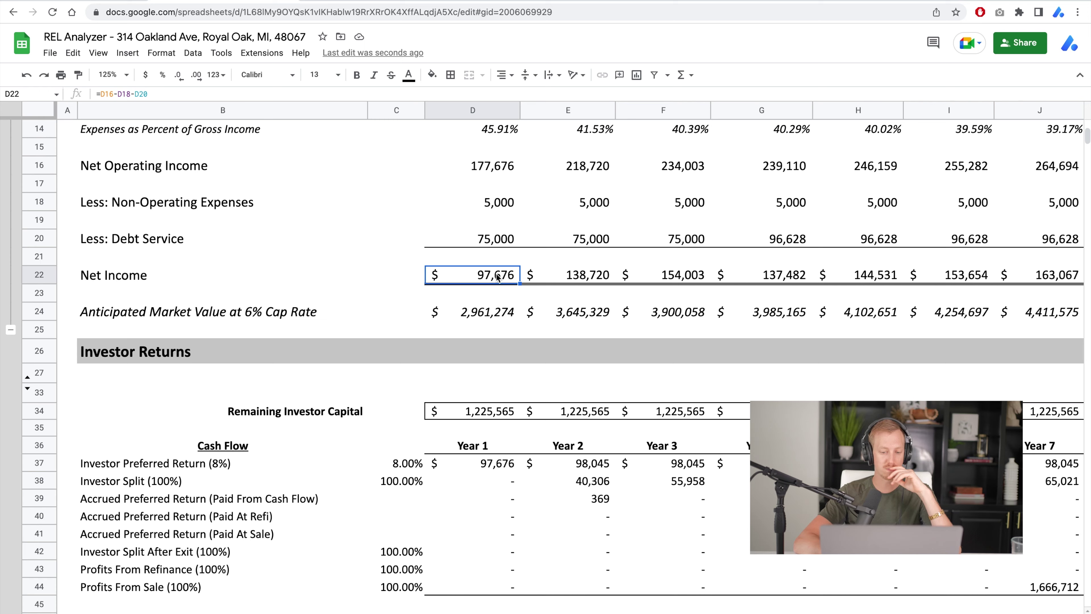
pyautogui.scroll(-1, 497, 276)
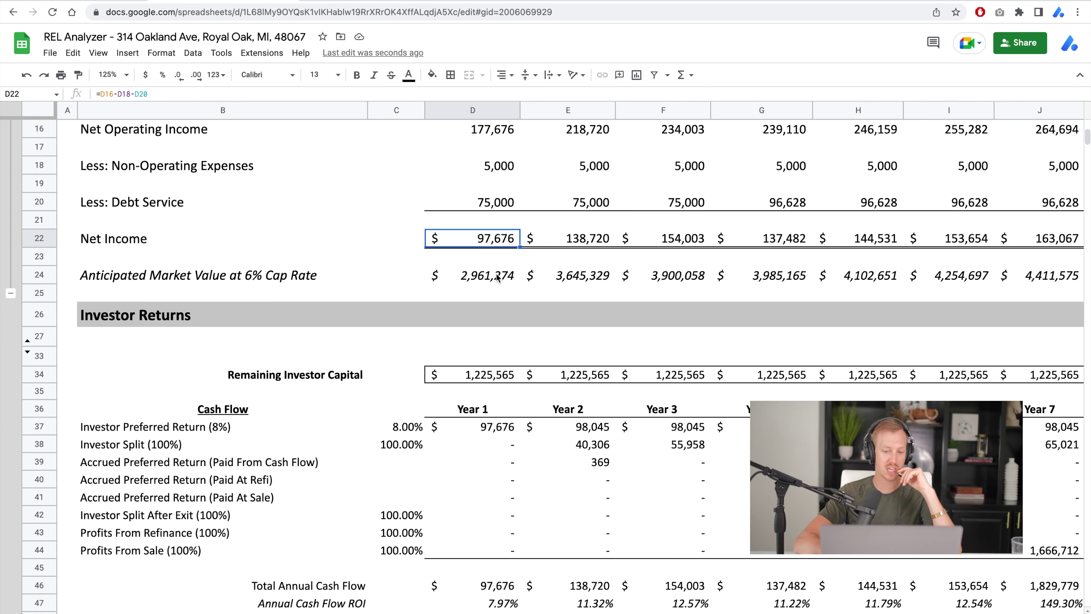
pyautogui.scroll(-1, 497, 276)
pyautogui.scroll(-3, 474, 306)
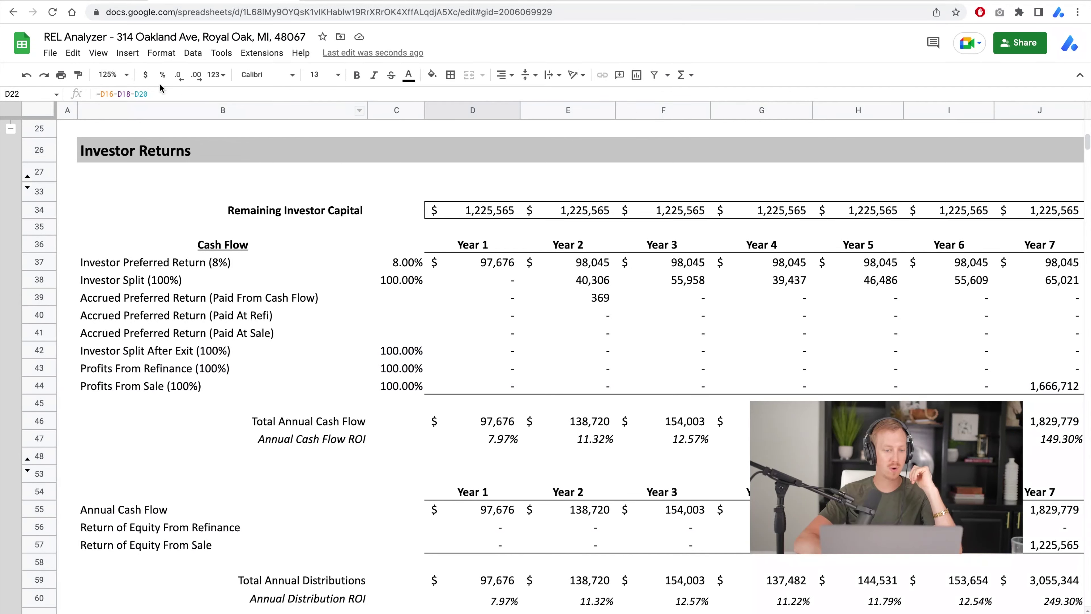
# - Set the Investment Returns sheet zoom to 100%, and open the Pro Forma sheet at its vacancy and growth assumptions
pyautogui.click(113, 74)
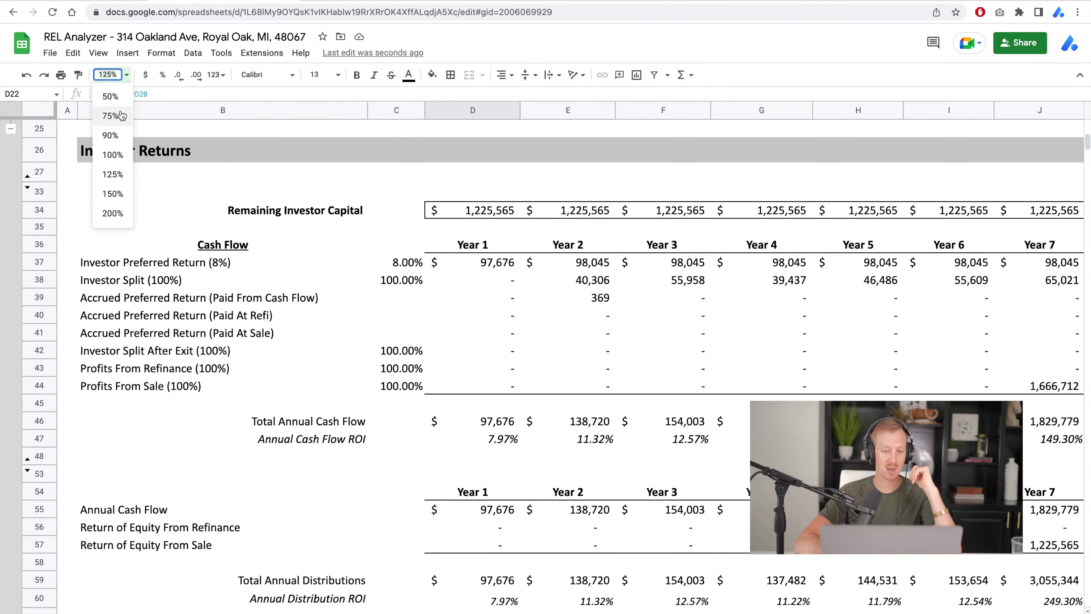
pyautogui.click(113, 155)
pyautogui.scroll(10, 402, 334)
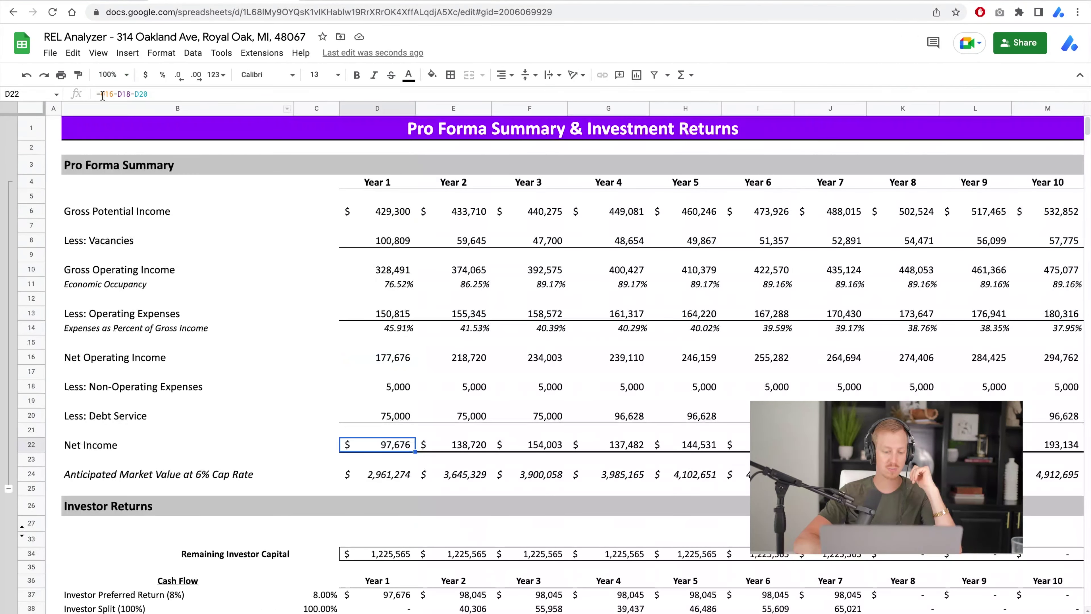
pyautogui.click(120, 167)
pyautogui.click(395, 613)
pyautogui.scroll(5, 396, 434)
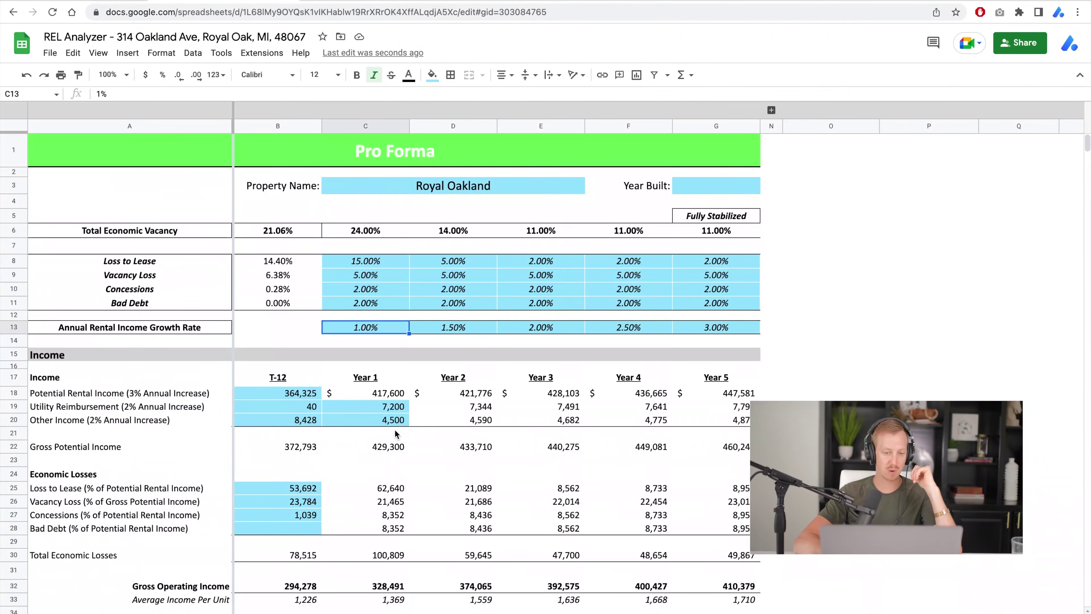
# - Open the Investment Returns sheet and review the Year 1 Pro Forma Summary from Gross Potential Income down to Debt Service
pyautogui.hotkey('ctrl', 'shift', 'pagedown')
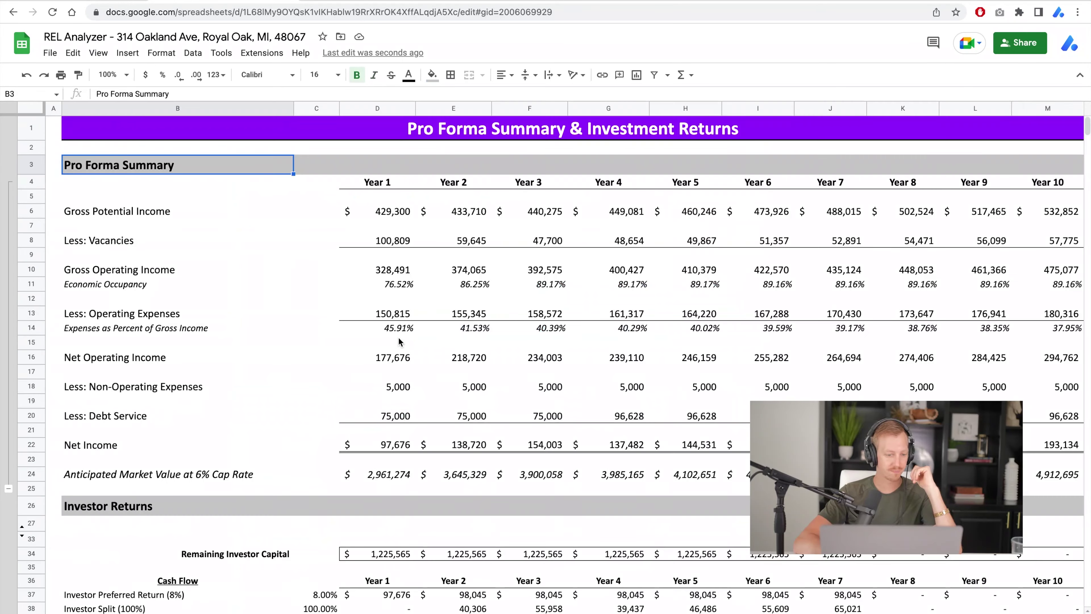
pyautogui.click(383, 215)
pyautogui.moveTo(217, 215); pyautogui.dragTo(433, 214)
pyautogui.moveTo(154, 248); pyautogui.dragTo(383, 246)
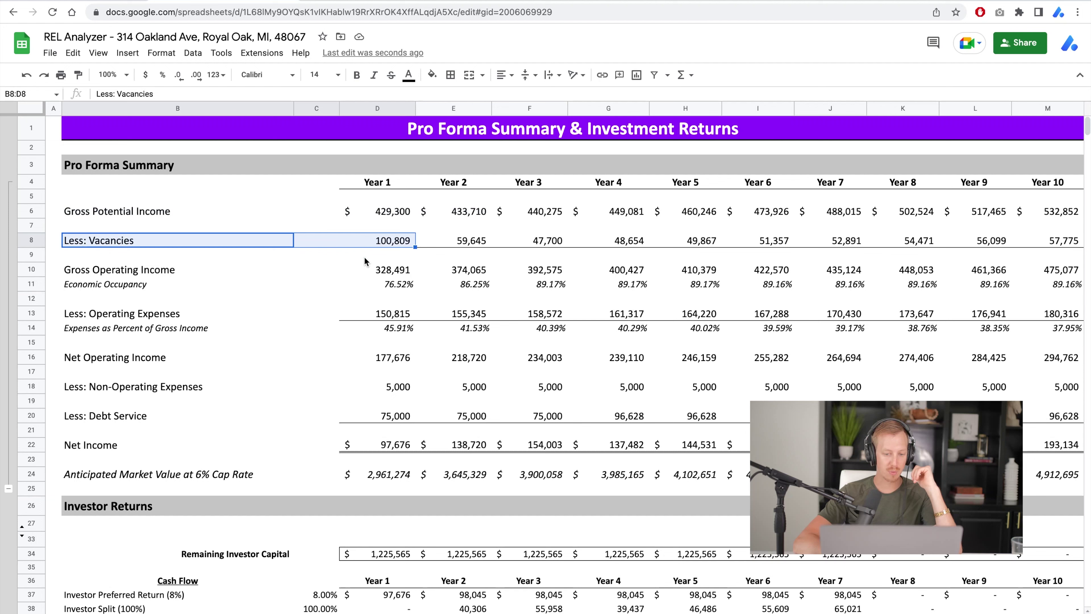
pyautogui.moveTo(182, 270); pyautogui.dragTo(393, 268)
pyautogui.moveTo(165, 316); pyautogui.dragTo(385, 317)
pyautogui.moveTo(153, 360); pyautogui.dragTo(385, 360)
pyautogui.moveTo(159, 386); pyautogui.dragTo(387, 428)
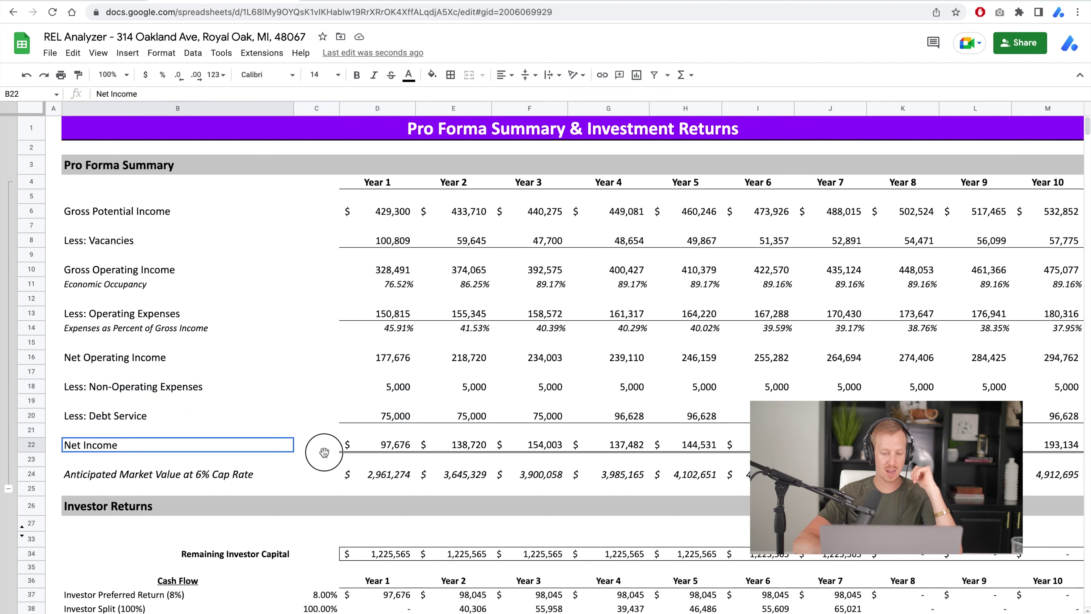
# - Review Net Income for Years 1 and 2 and the Anticipated Market Value for Years 1 to 5 on the Investment Returns sheet
pyautogui.moveTo(319, 451); pyautogui.dragTo(487, 451)
pyautogui.hotkey('ctrl', 'c')
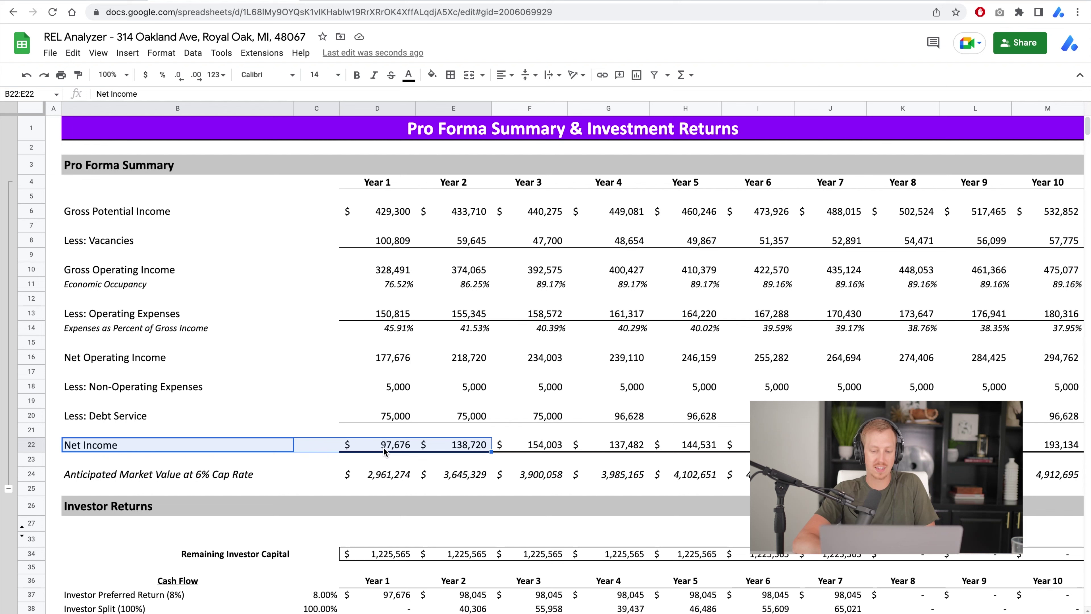
pyautogui.click(382, 450)
pyautogui.moveTo(384, 474); pyautogui.dragTo(657, 472)
pyautogui.click(706, 613)
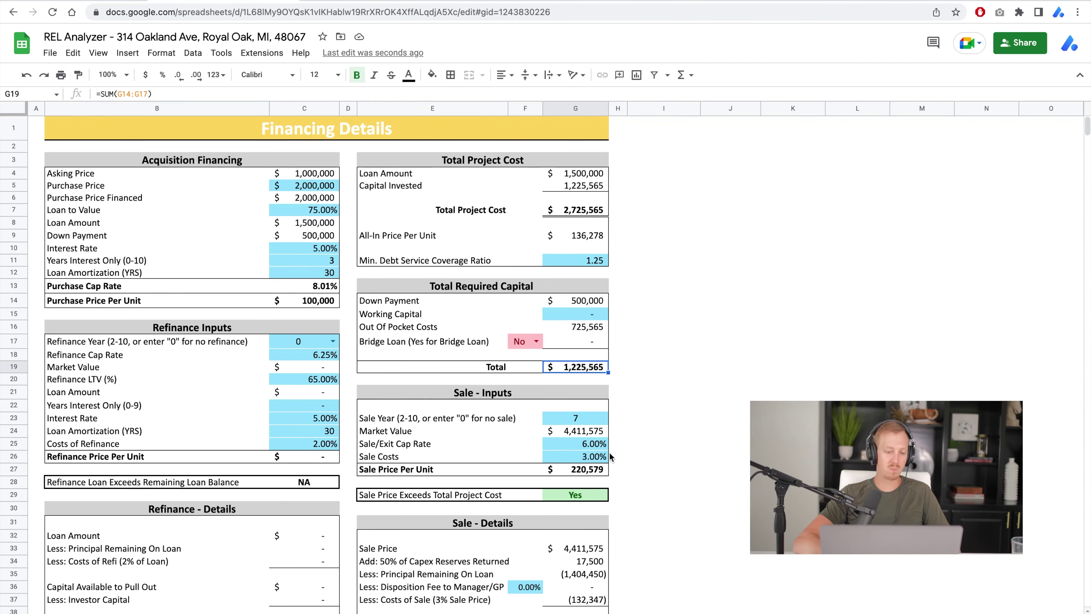
pyautogui.hotkey('ctrl', 'shift', 'pagedown')
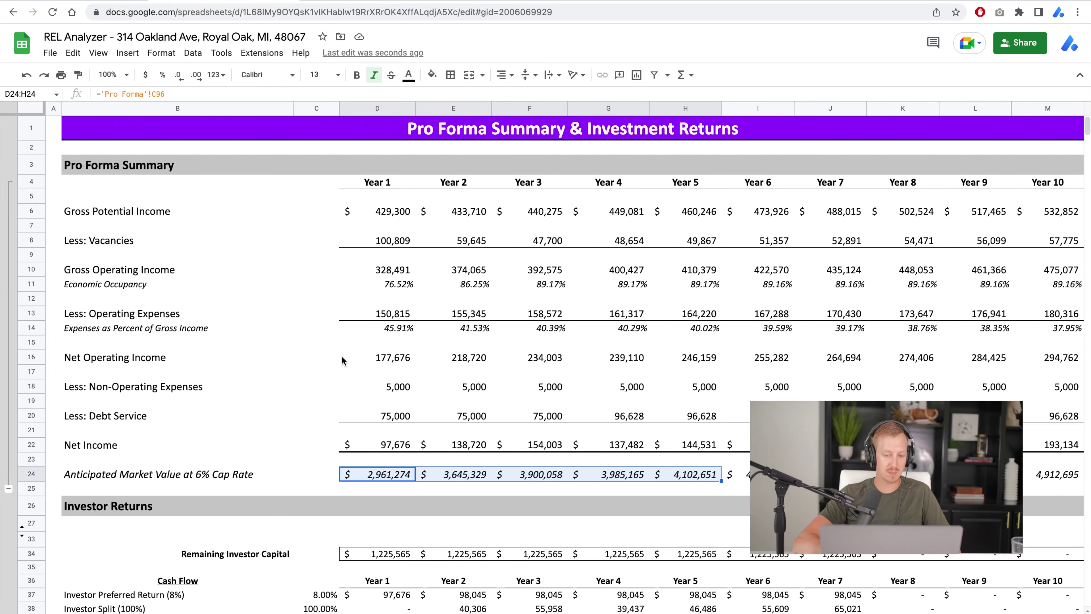
# - Compare the Net Income row with the Investor Returns section for Years 1 to 5
pyautogui.scroll(-3, 375, 371)
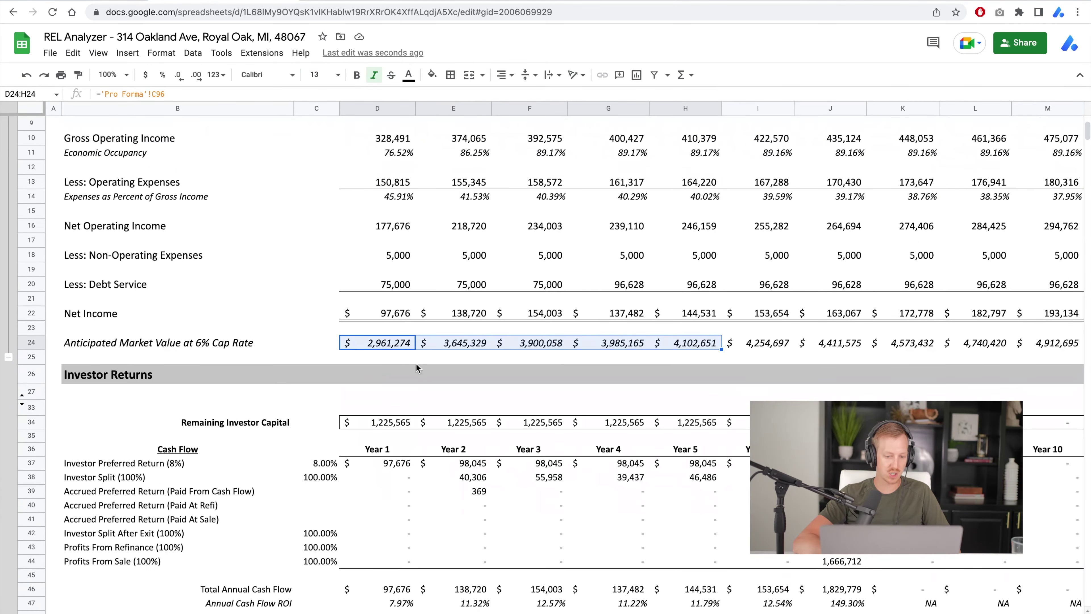
pyautogui.click(391, 313)
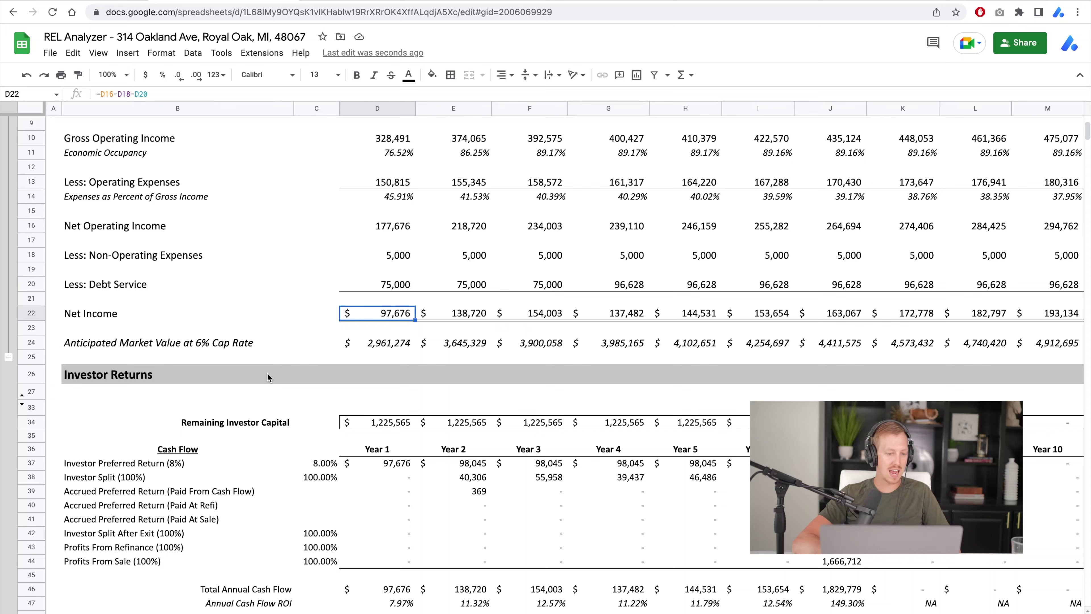
pyautogui.moveTo(124, 374); pyautogui.dragTo(687, 590)
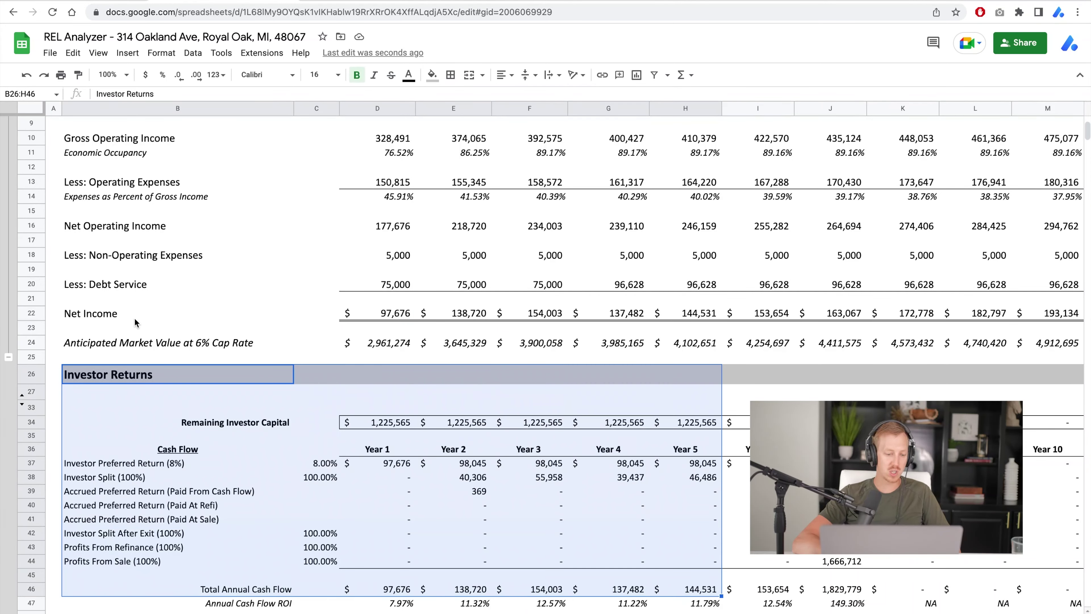
pyautogui.click(105, 315)
pyautogui.click(32, 313)
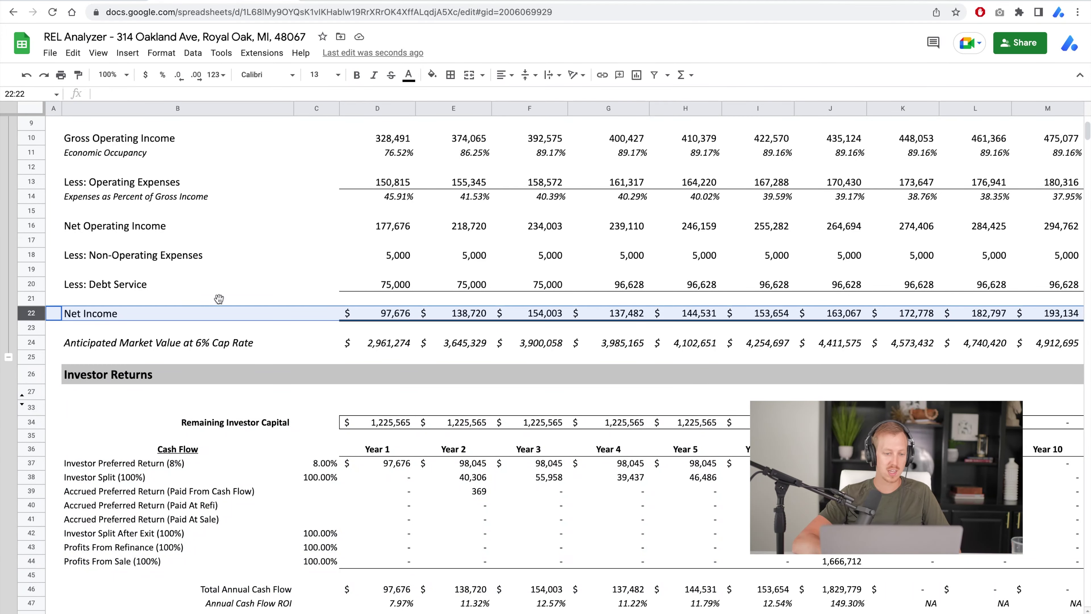
# - Hide rows 76 to 109 beneath the Sample Investment heading
pyautogui.scroll(-3, 239, 419)
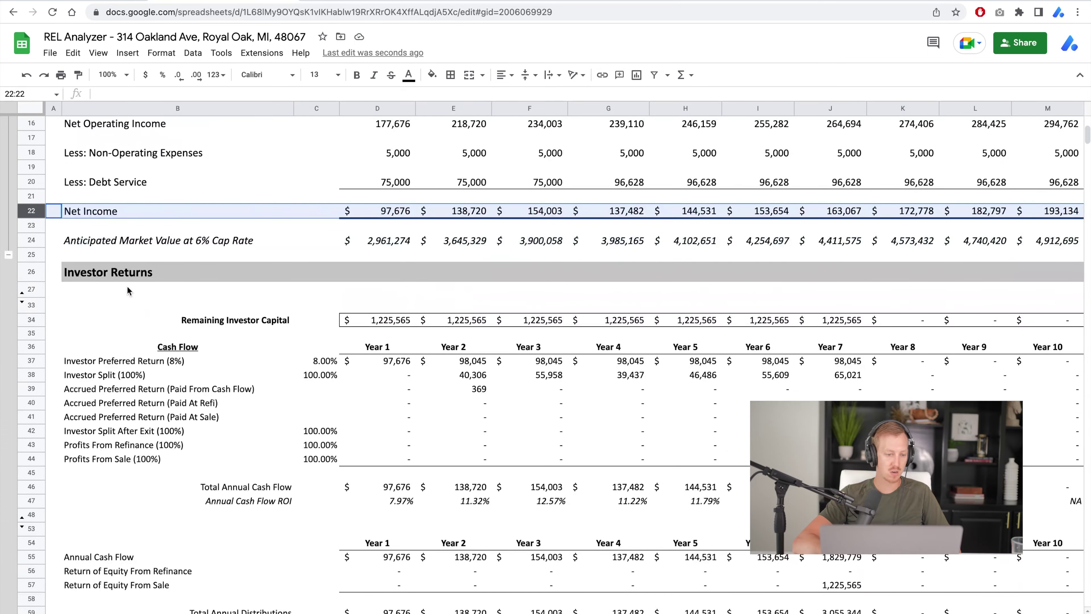
pyautogui.scroll(-15, 125, 281)
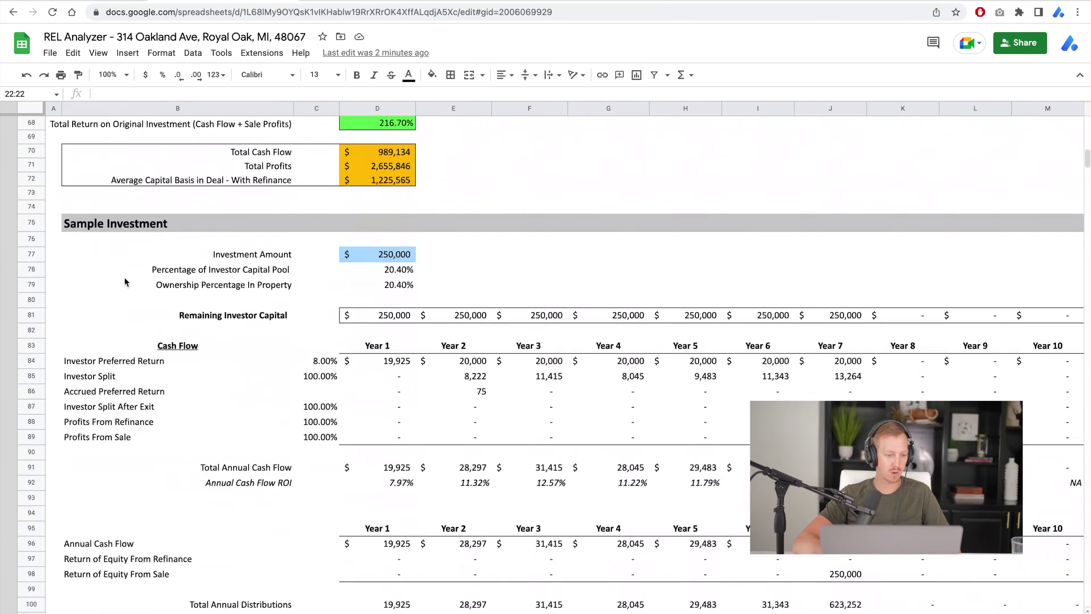
pyautogui.scroll(-4, 115, 276)
pyautogui.scroll(4, 115, 276)
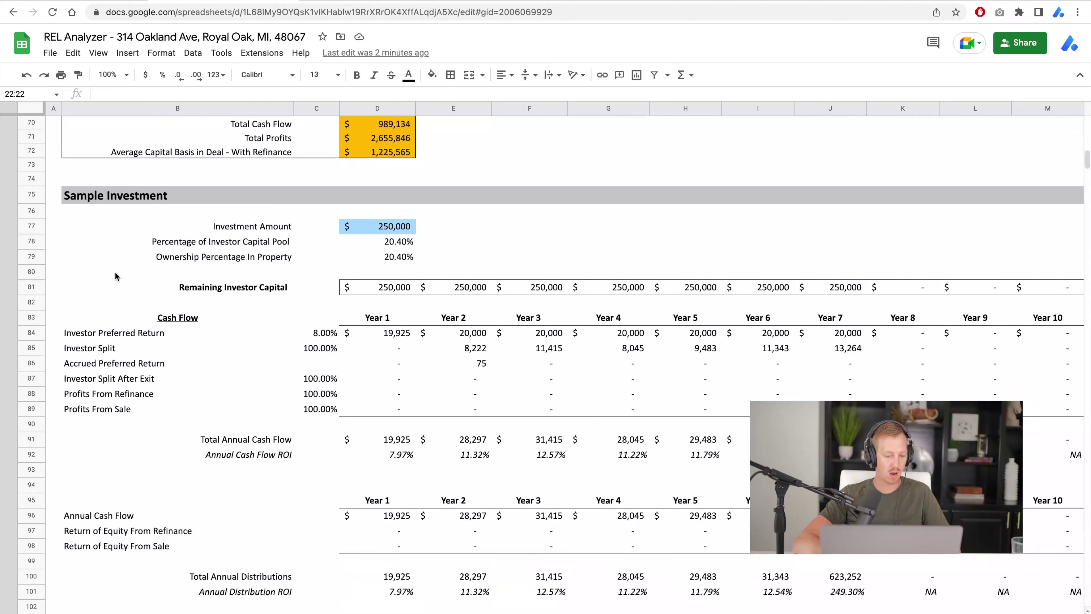
pyautogui.moveTo(40, 207); pyautogui.dragTo(7, 415)
pyautogui.rightClick(31, 405)
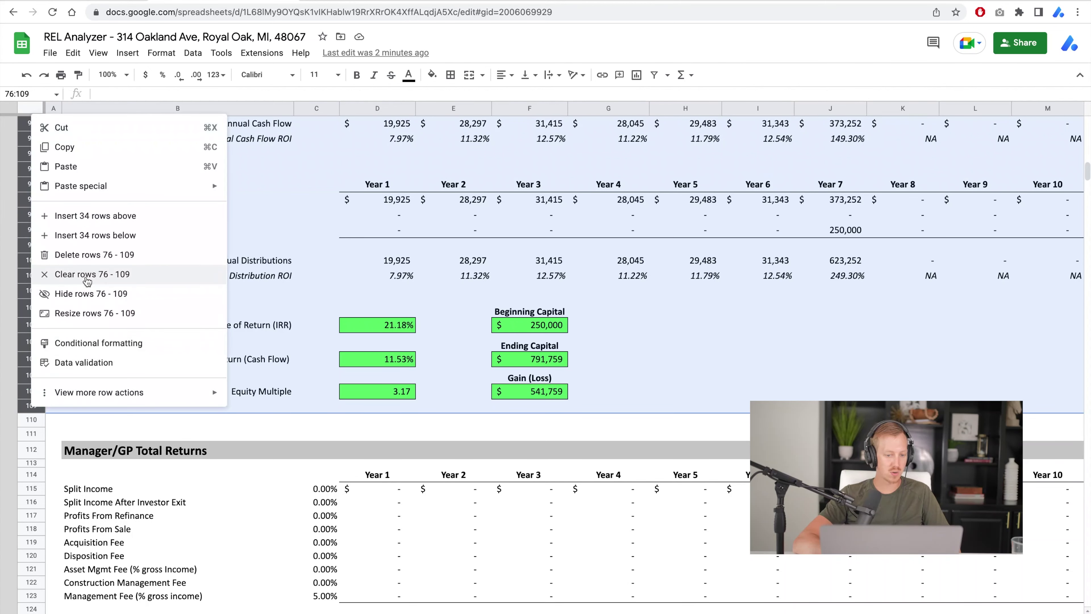
pyautogui.click(95, 293)
pyautogui.scroll(5, 344, 241)
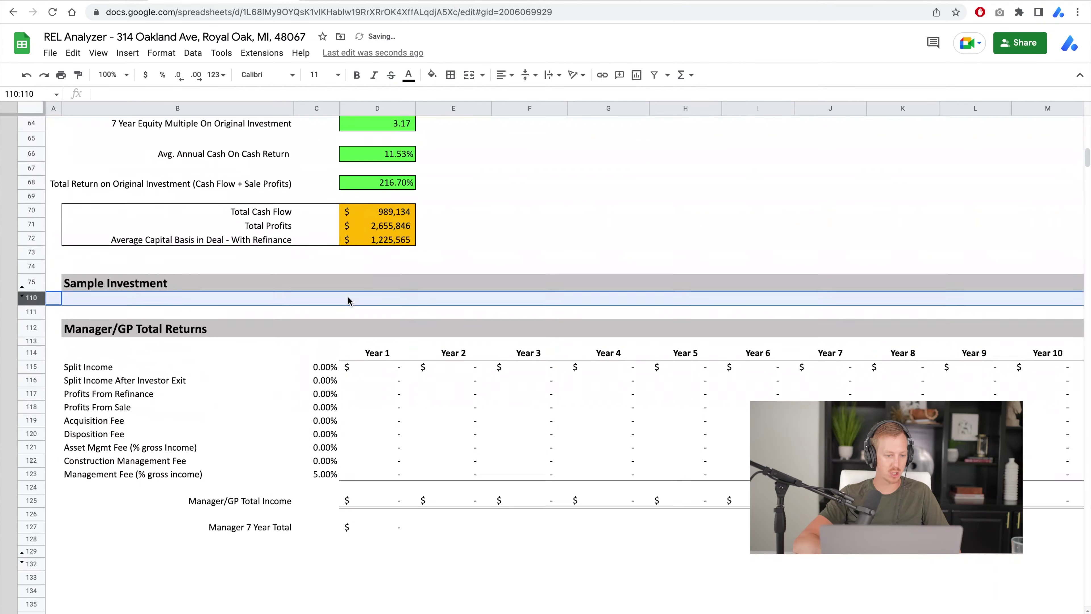
# - Hide rows 70 to 72 containing Total Cash Flow, Total Profits and Average Capital Basis
pyautogui.click(462, 256)
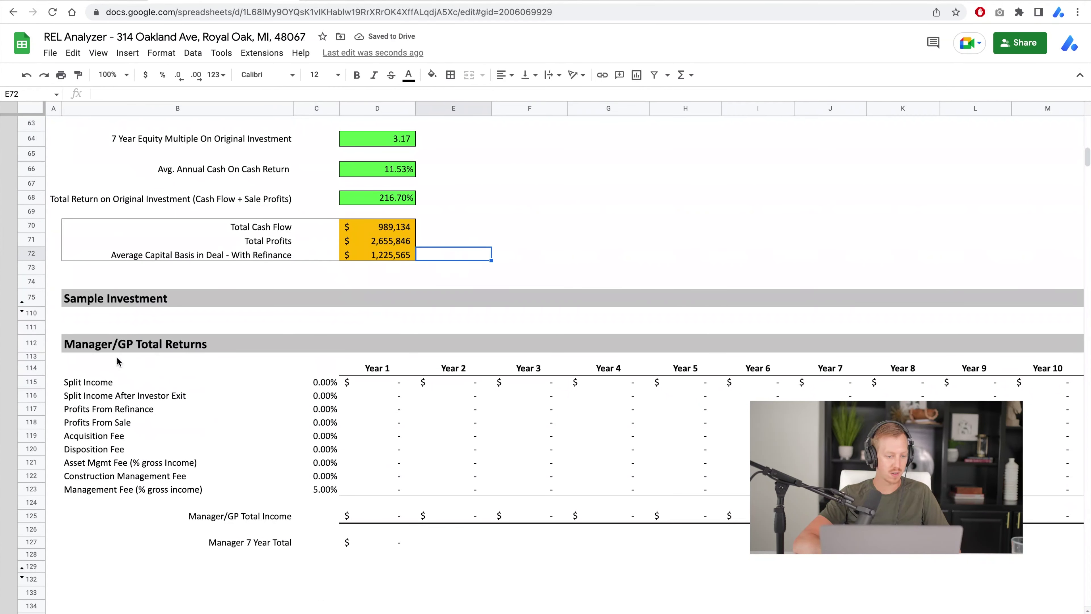
pyautogui.moveTo(38, 227); pyautogui.dragTo(38, 254)
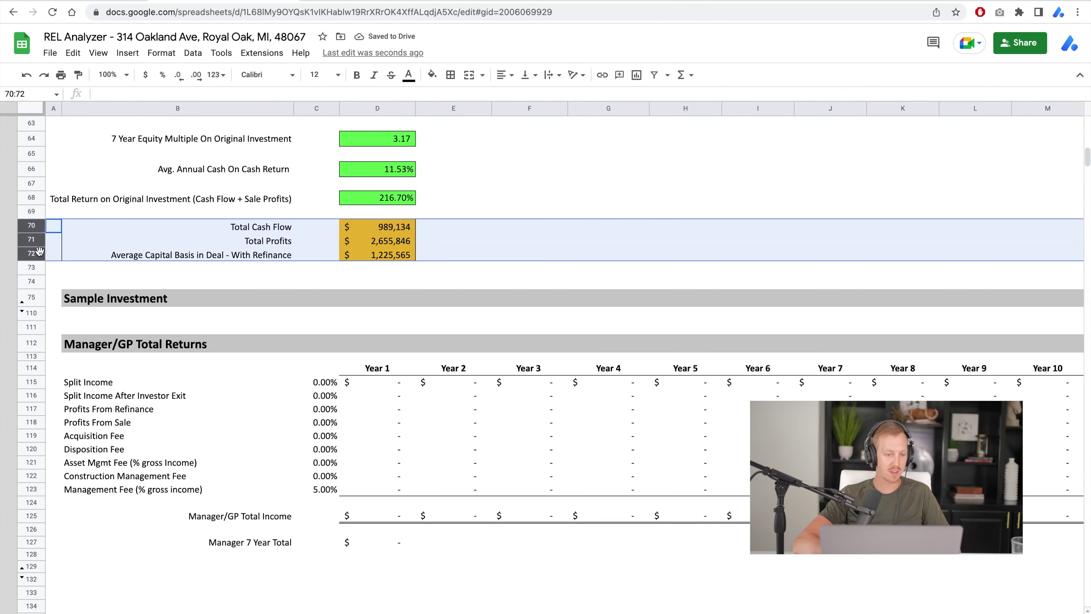
pyautogui.rightClick(40, 256)
pyautogui.click(98, 430)
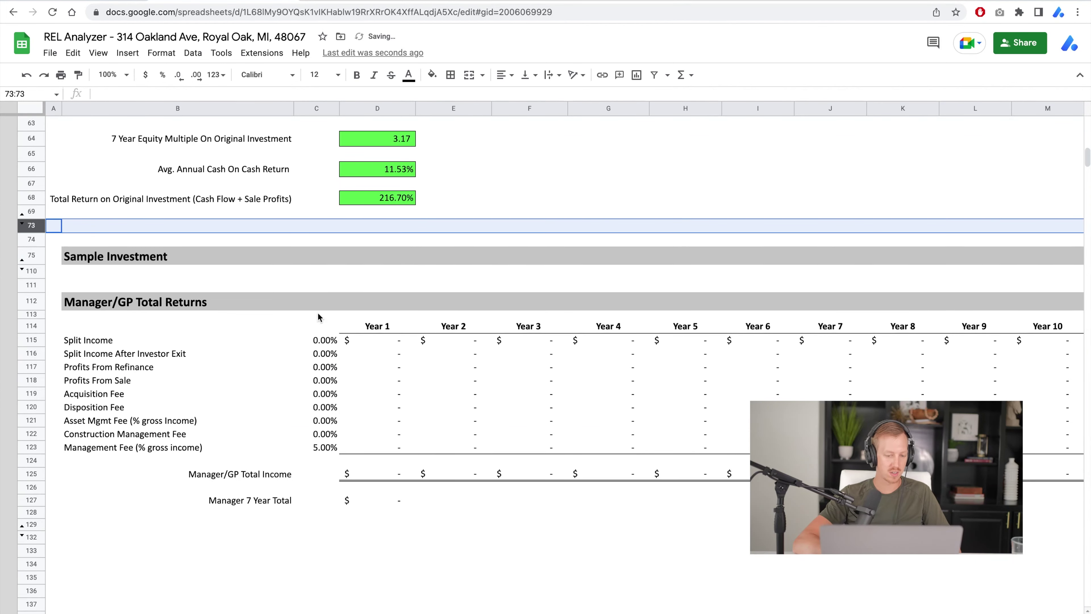
# - Review the Accrued Preferred Return row, the Investor Returns section through Year 7 and the return metrics beneath it
pyautogui.scroll(3, 318, 297)
pyautogui.scroll(8, 318, 288)
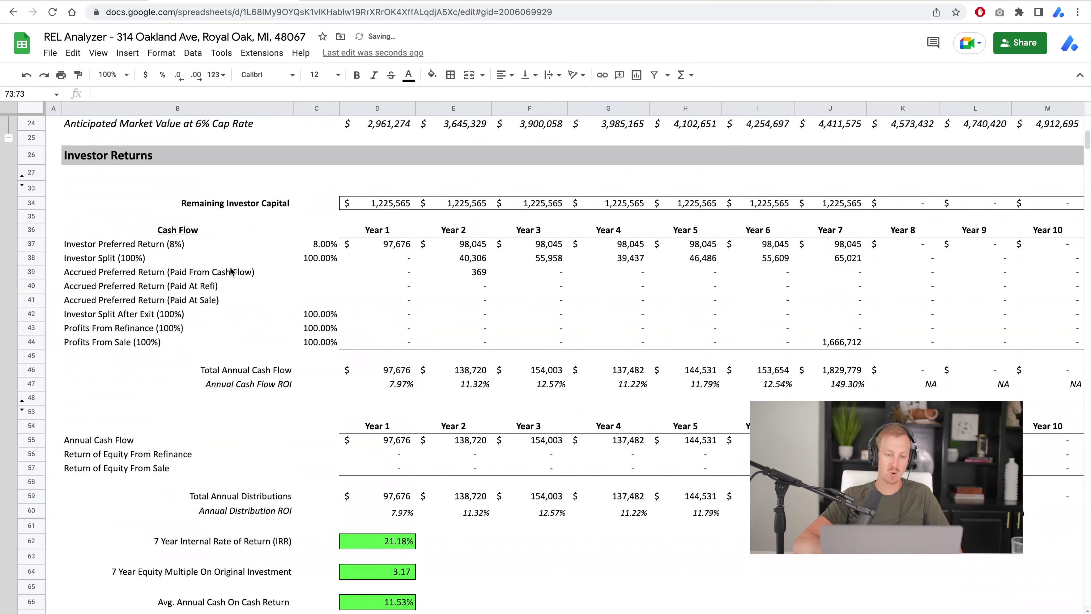
pyautogui.click(259, 270)
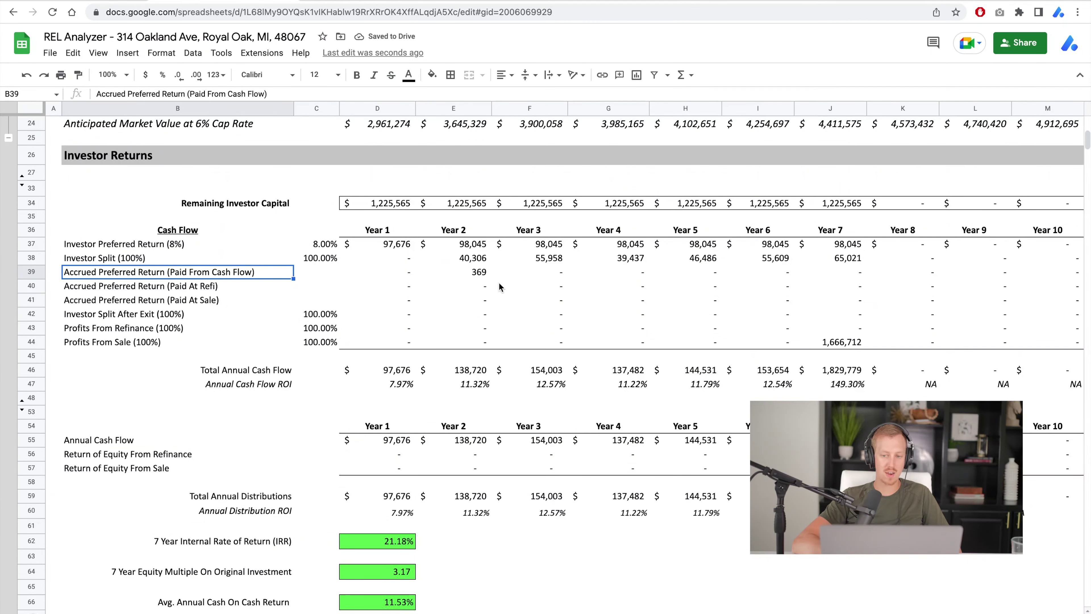
pyautogui.moveTo(142, 155); pyautogui.dragTo(843, 156)
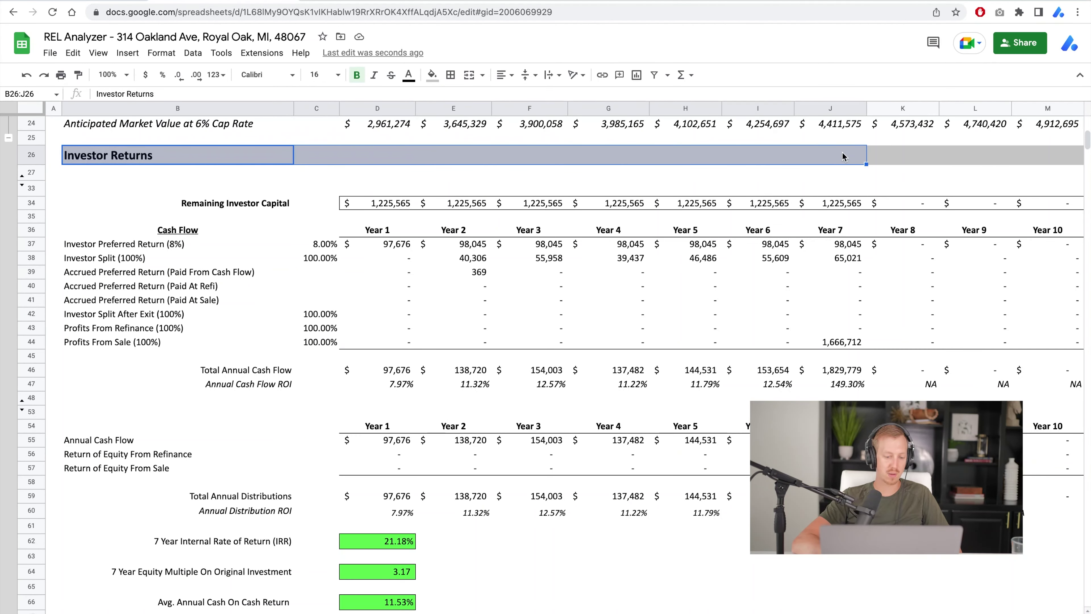
pyautogui.scroll(-9, 396, 289)
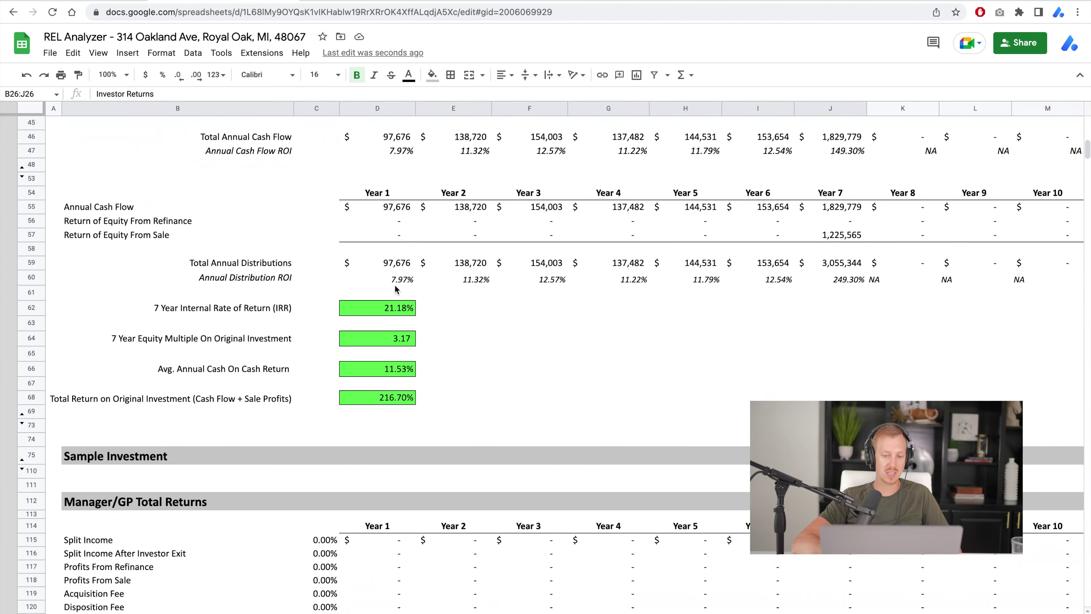
# - Open the sheet with the Syndication and Investment Returns inputs and review the preferred return and investor split percentages
pyautogui.click(301, 613)
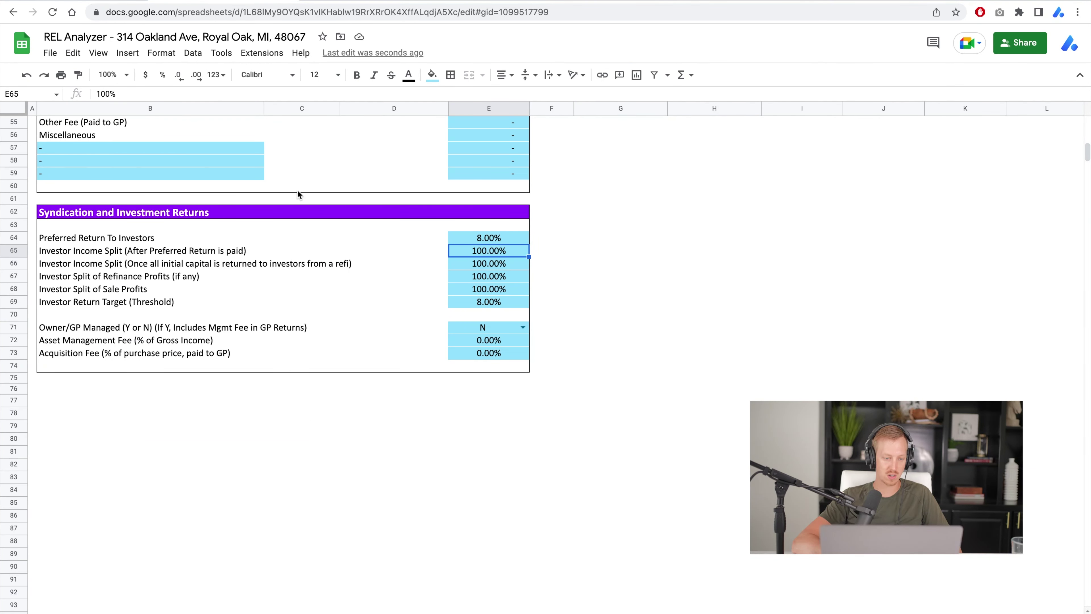
pyautogui.moveTo(497, 236); pyautogui.dragTo(497, 290)
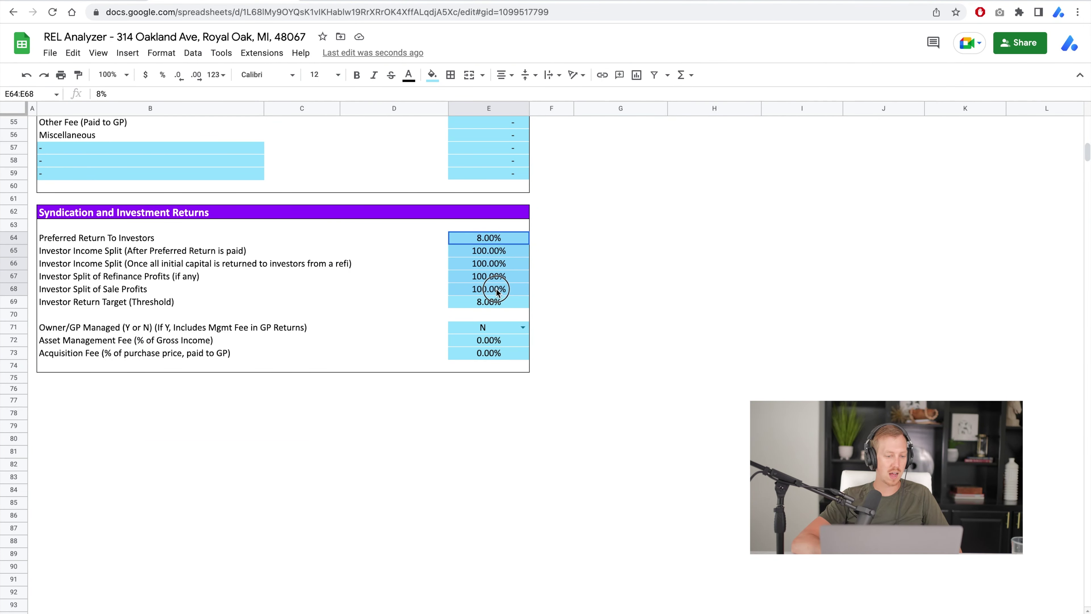
pyautogui.click(250, 274)
pyautogui.scroll(1, 247, 271)
pyautogui.click(148, 254)
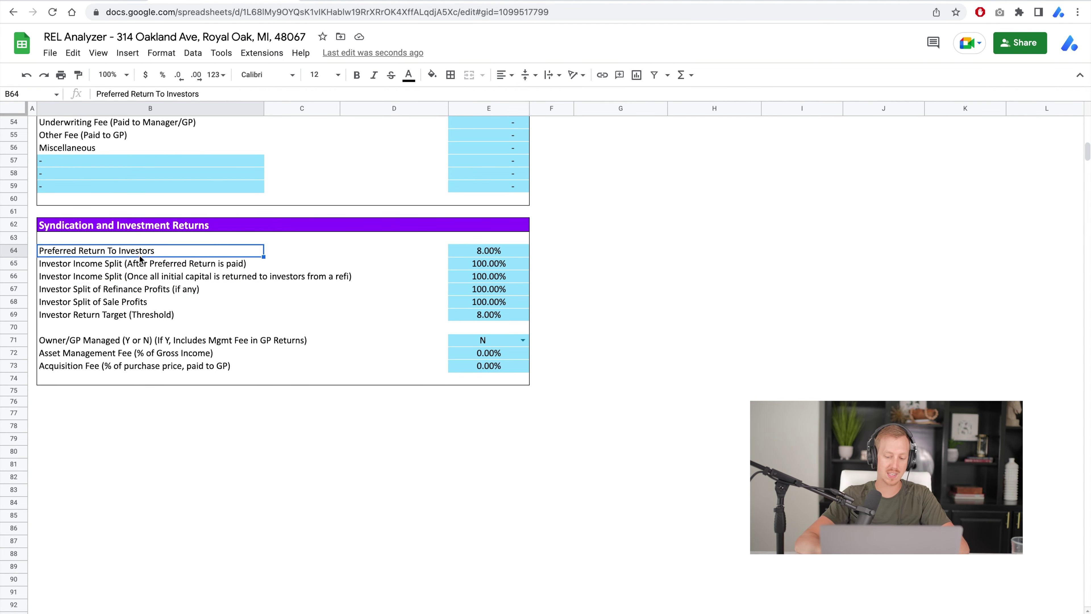
# - Set Preferred Return To Investors to 0% and check it against the investor split inputs
pyautogui.click(503, 253)
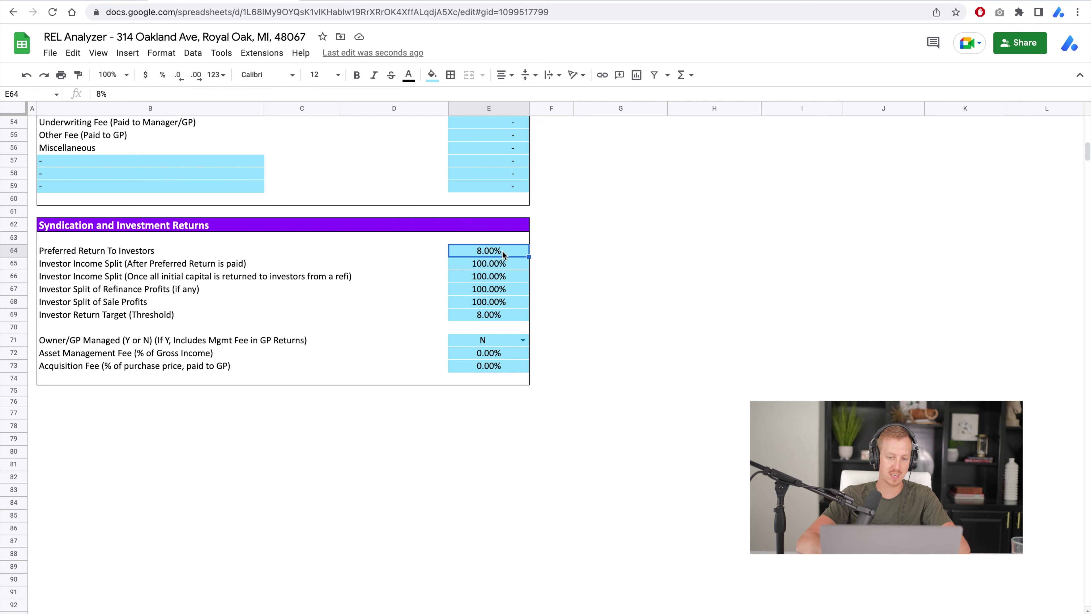
pyautogui.write('0')
pyautogui.press('Return')
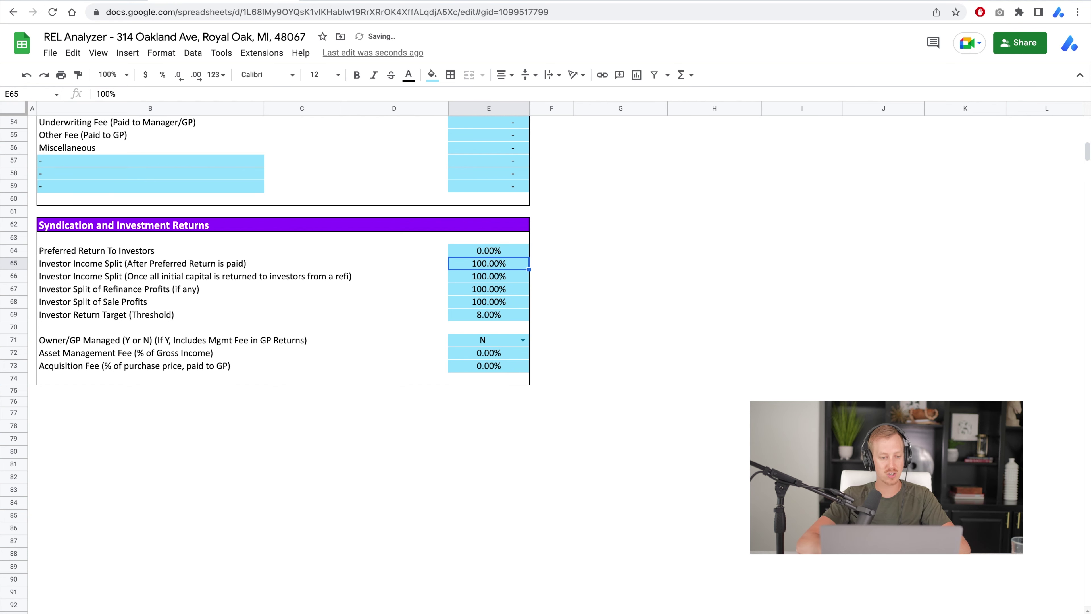
pyautogui.click(489, 253)
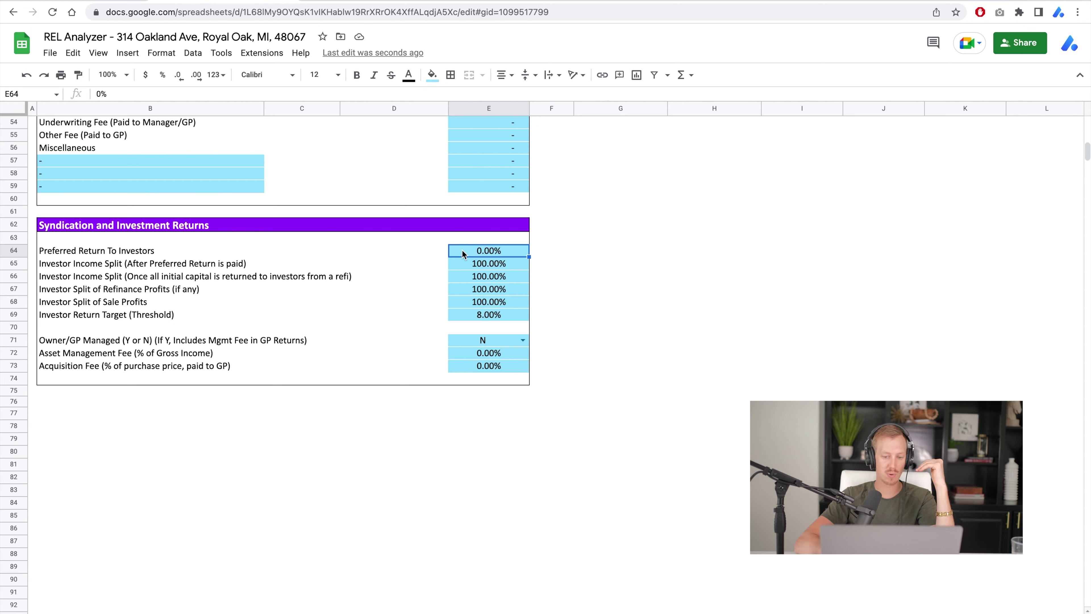
pyautogui.moveTo(466, 264); pyautogui.dragTo(473, 294)
pyautogui.click(486, 250)
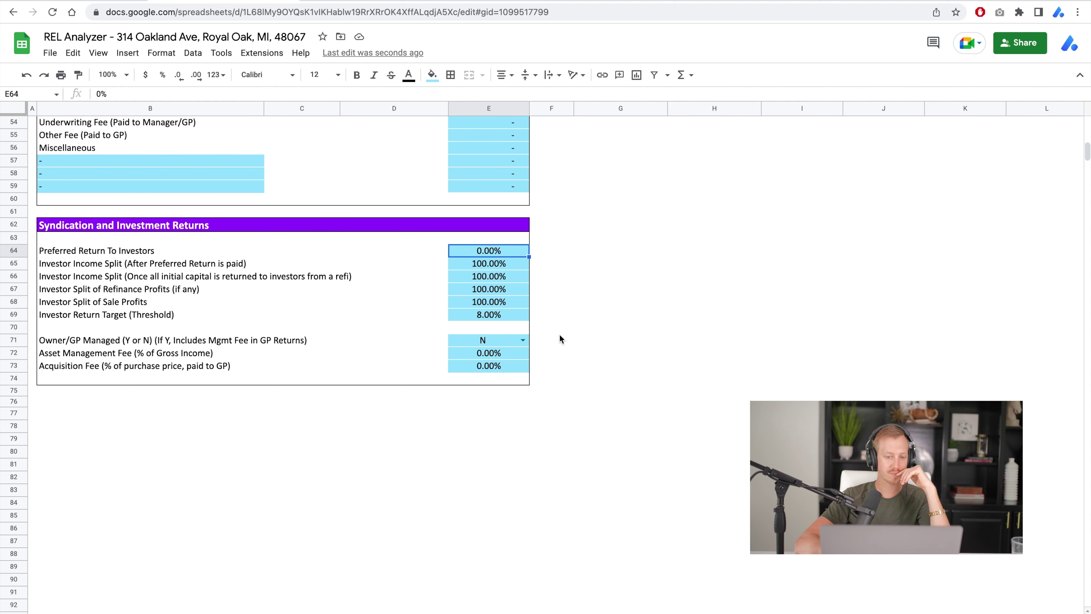
# - Return to the Investment Returns sheet and compare the yearly Net Income with the Investor Split row for Years 1 to 7
pyautogui.click(766, 613)
pyautogui.scroll(10, 421, 190)
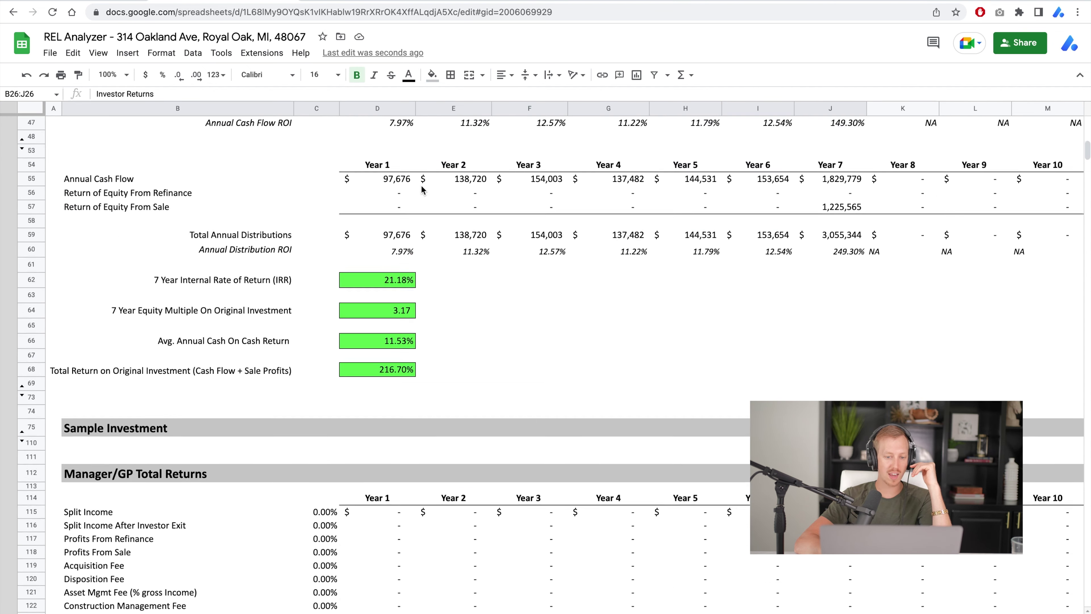
pyautogui.scroll(1, 421, 191)
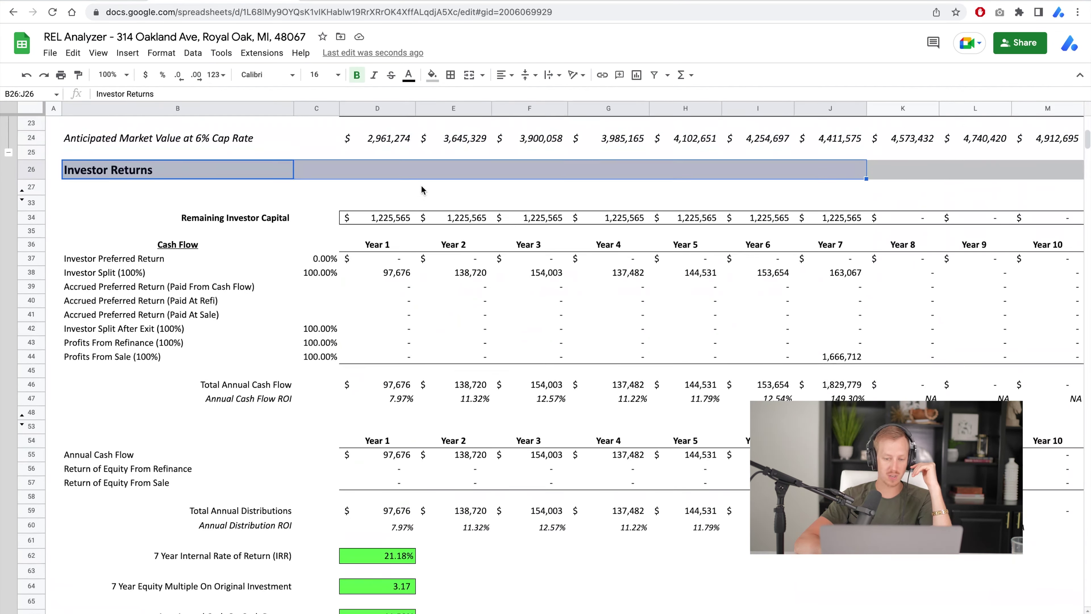
pyautogui.click(421, 191)
pyautogui.scroll(5, 421, 191)
pyautogui.click(388, 213)
pyautogui.moveTo(683, 214); pyautogui.dragTo(882, 222)
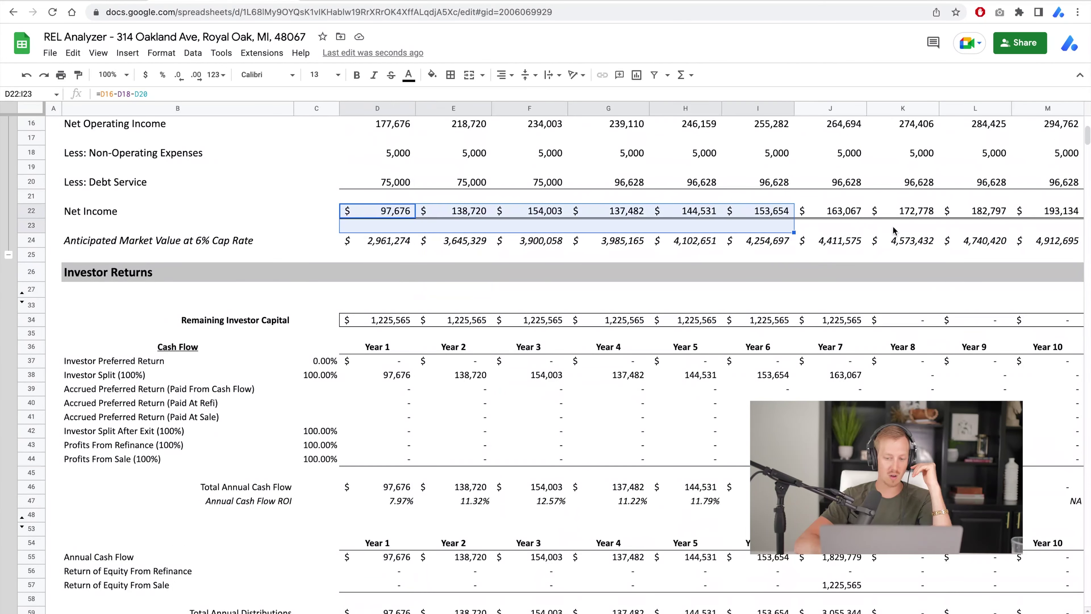
pyautogui.moveTo(413, 375); pyautogui.dragTo(842, 376)
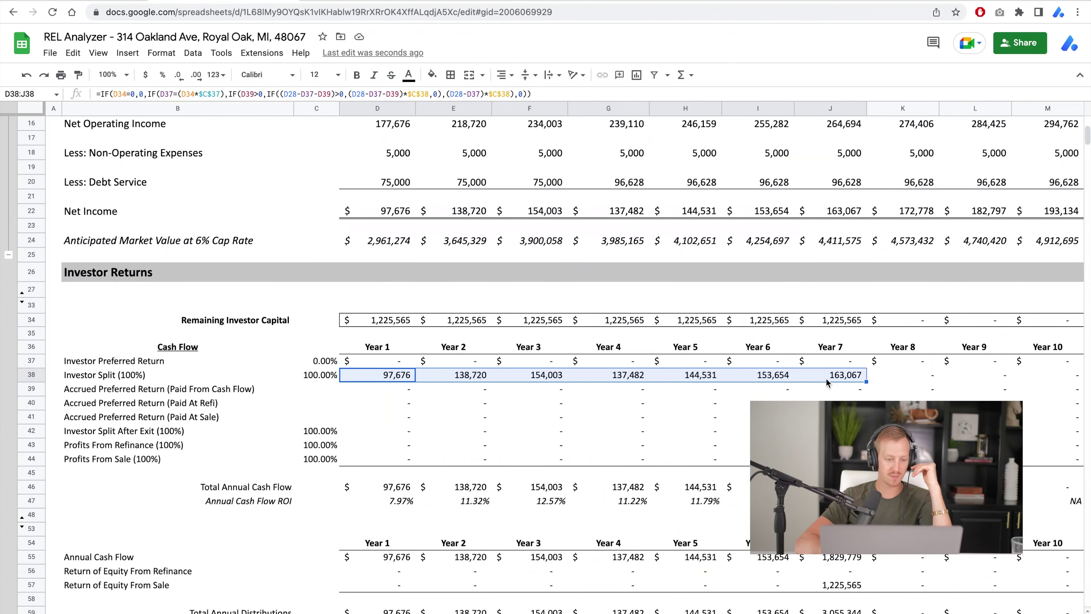
# - Examine the Profits From Sale row under Investor Returns through Year 7
pyautogui.scroll(-2, 827, 382)
pyautogui.scroll(-1, 827, 382)
pyautogui.click(844, 345)
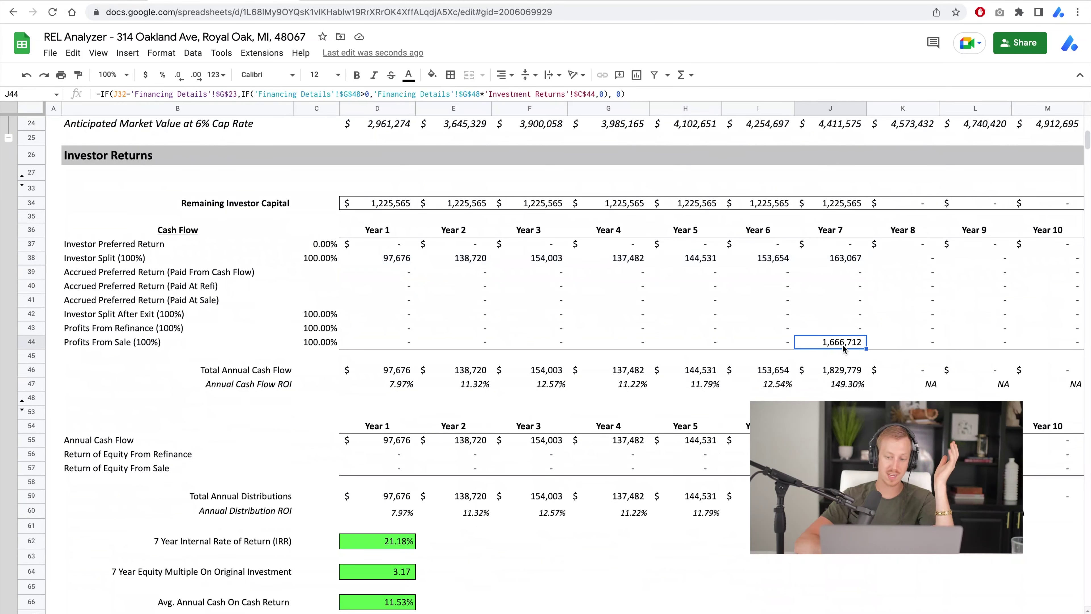
pyautogui.moveTo(142, 342); pyautogui.dragTo(836, 349)
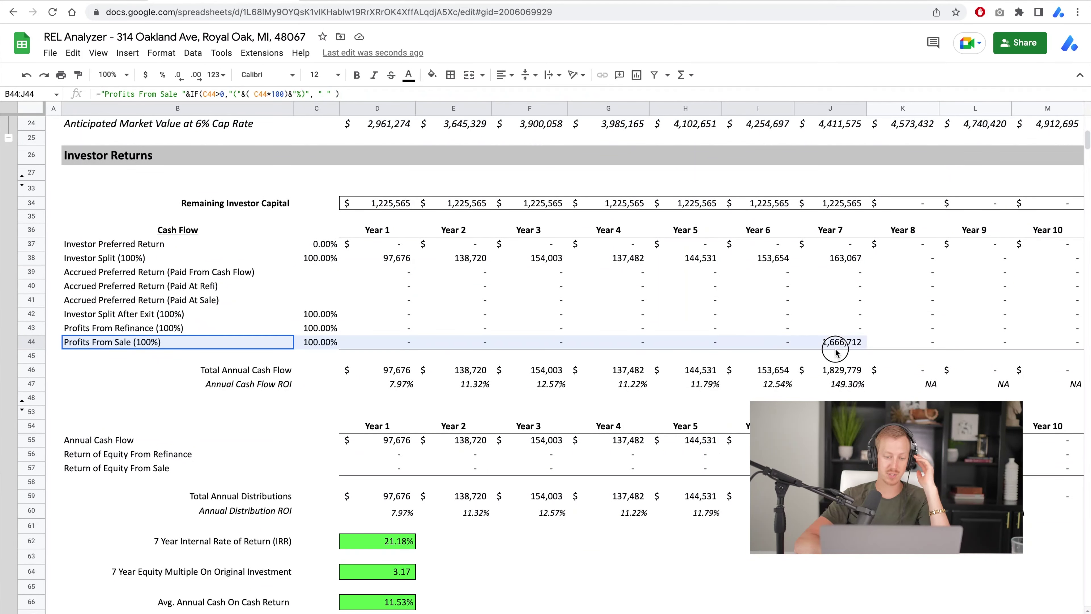
# - Check the Year 7 Profits From Sale, and examine the Annual Cash Flow and Total Annual Distributions table for Years 1 to 7
pyautogui.click(835, 346)
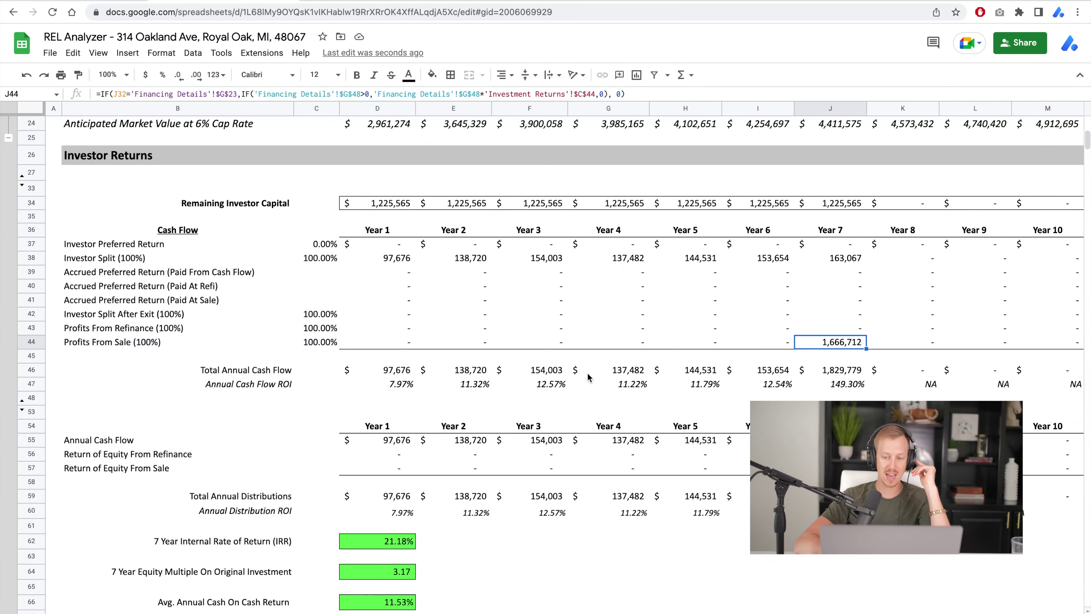
pyautogui.scroll(-2, 587, 372)
pyautogui.scroll(-1, 587, 372)
pyautogui.moveTo(201, 310); pyautogui.dragTo(855, 389)
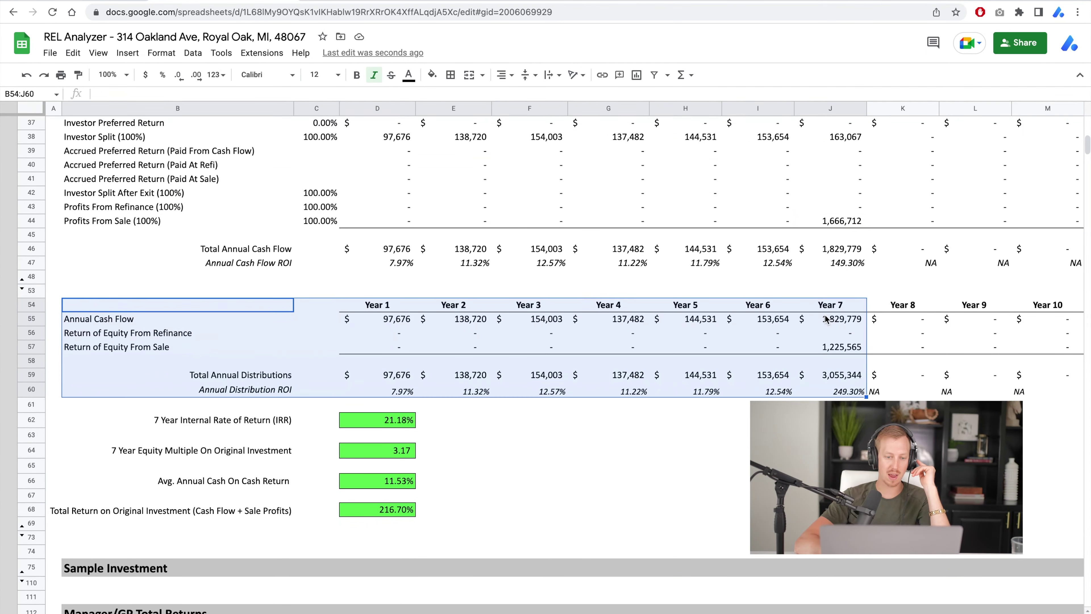
pyautogui.click(825, 318)
pyautogui.scroll(1, 827, 322)
pyautogui.moveTo(390, 355); pyautogui.dragTo(768, 347)
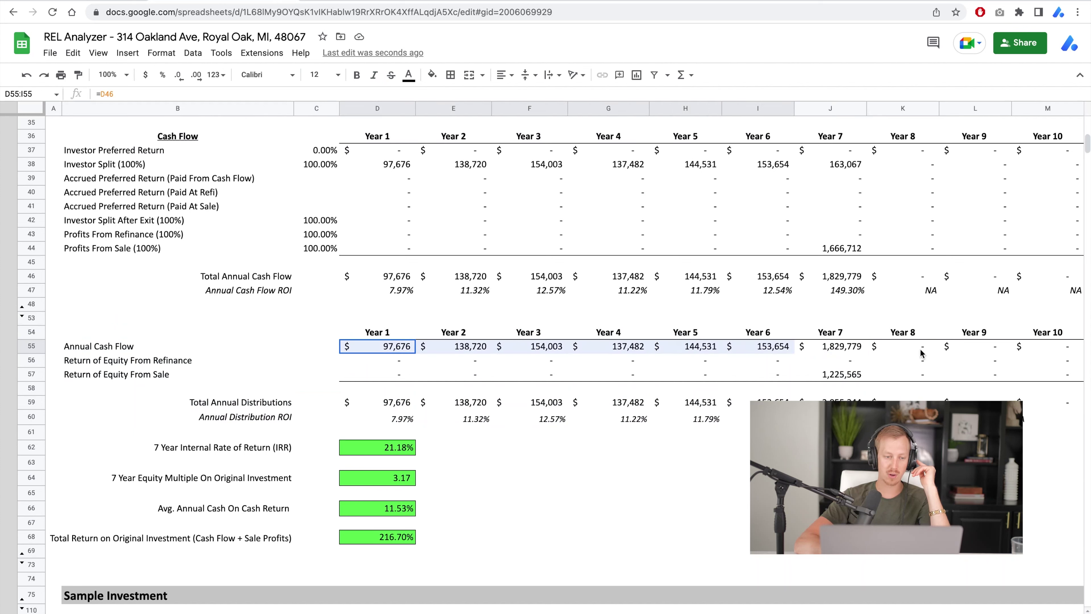
# - Compare the Investor Split row for Years 1 to 7 with the Year 7 Annual Cash Flow
pyautogui.moveTo(392, 155); pyautogui.dragTo(831, 208)
pyautogui.moveTo(395, 167); pyautogui.dragTo(844, 165)
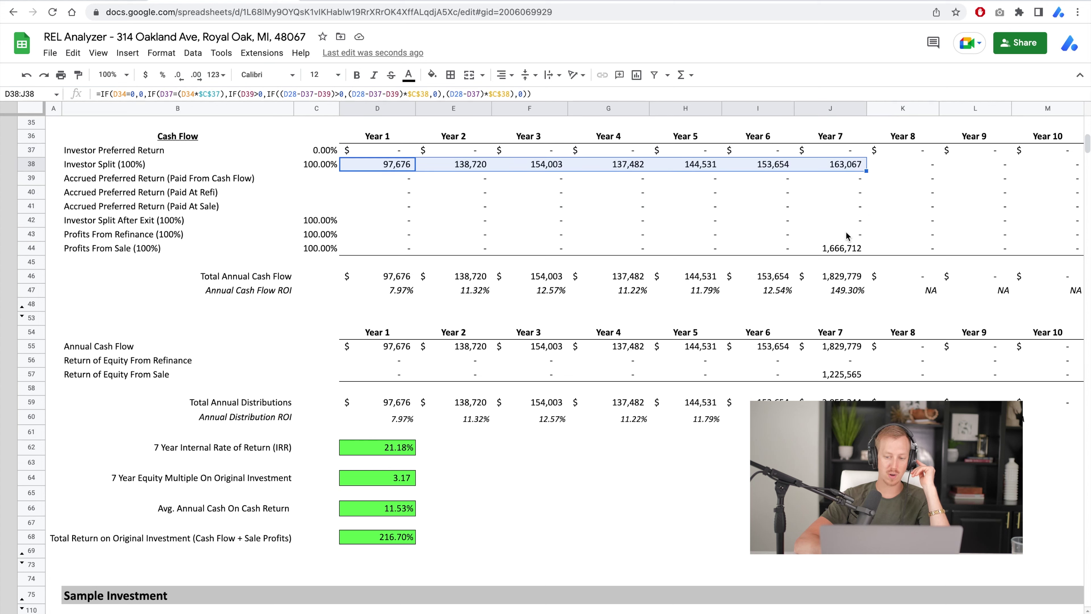
pyautogui.click(838, 348)
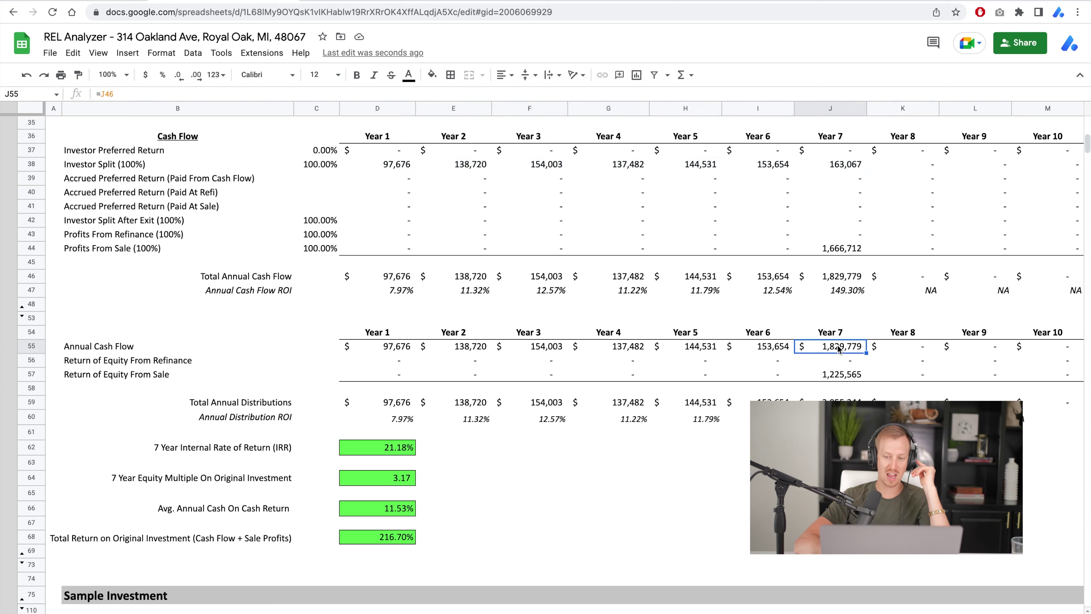
# - Check the Year 7 Return of Equity From Sale against the Remaining Investor Capital row for Years 1 to 7
pyautogui.click(826, 377)
pyautogui.scroll(1, 817, 375)
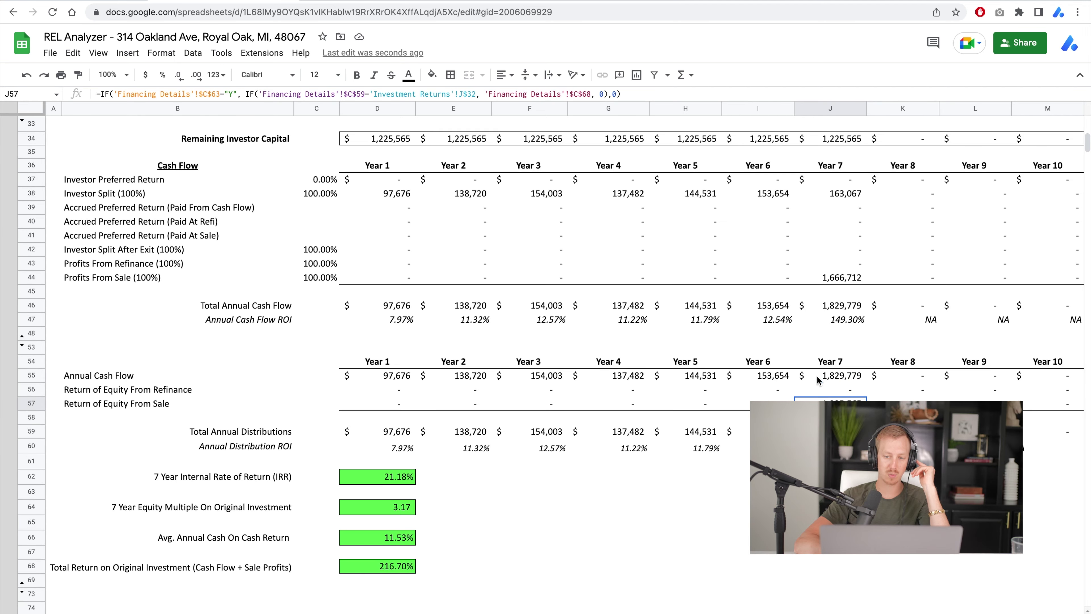
pyautogui.click(392, 156)
pyautogui.moveTo(392, 157); pyautogui.dragTo(827, 155)
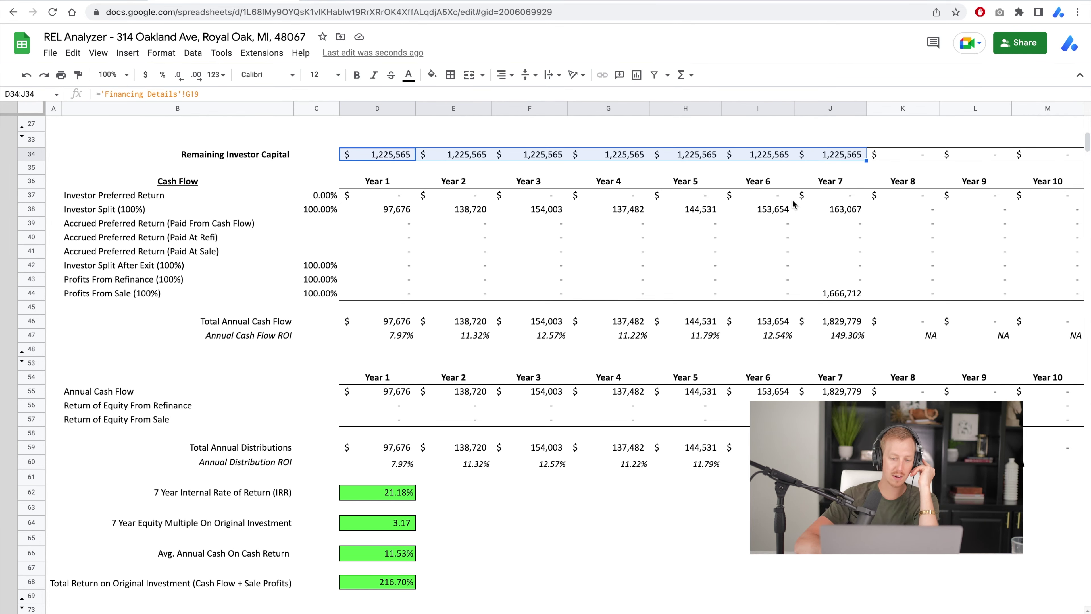
# - Inspect the 7 Year Internal Rate of Return (IRR) formula and the range it covers, leaving it unedited
pyautogui.scroll(-1, 786, 353)
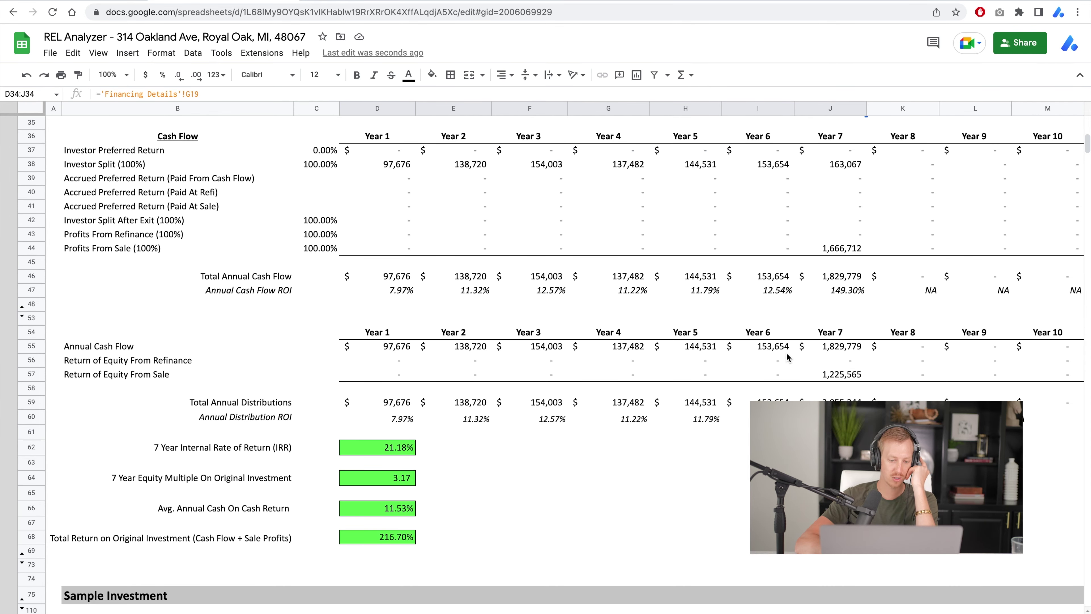
pyautogui.click(365, 449)
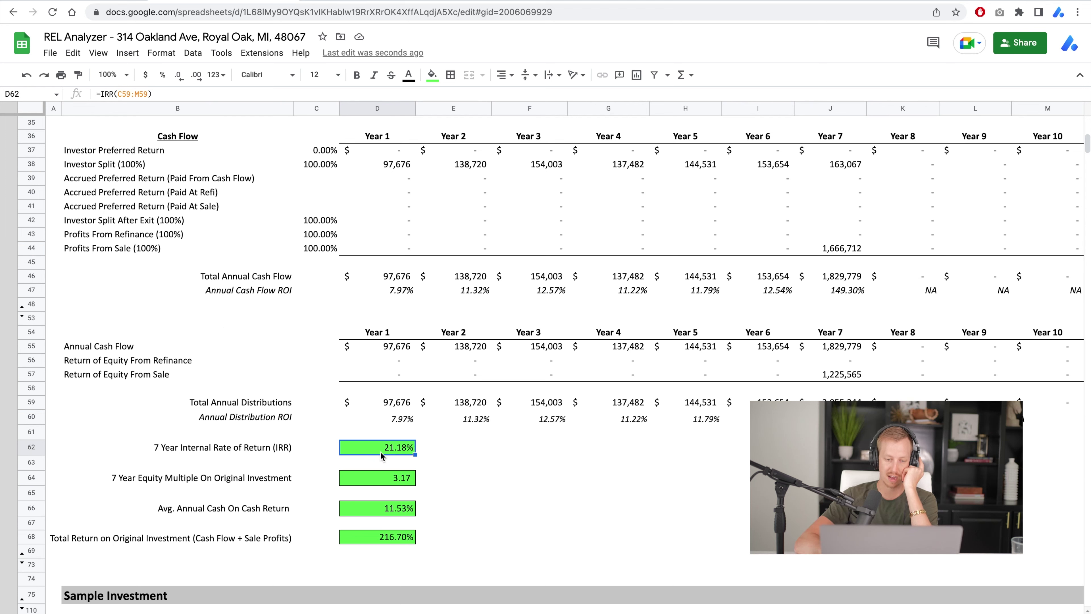
pyautogui.doubleClick(374, 448)
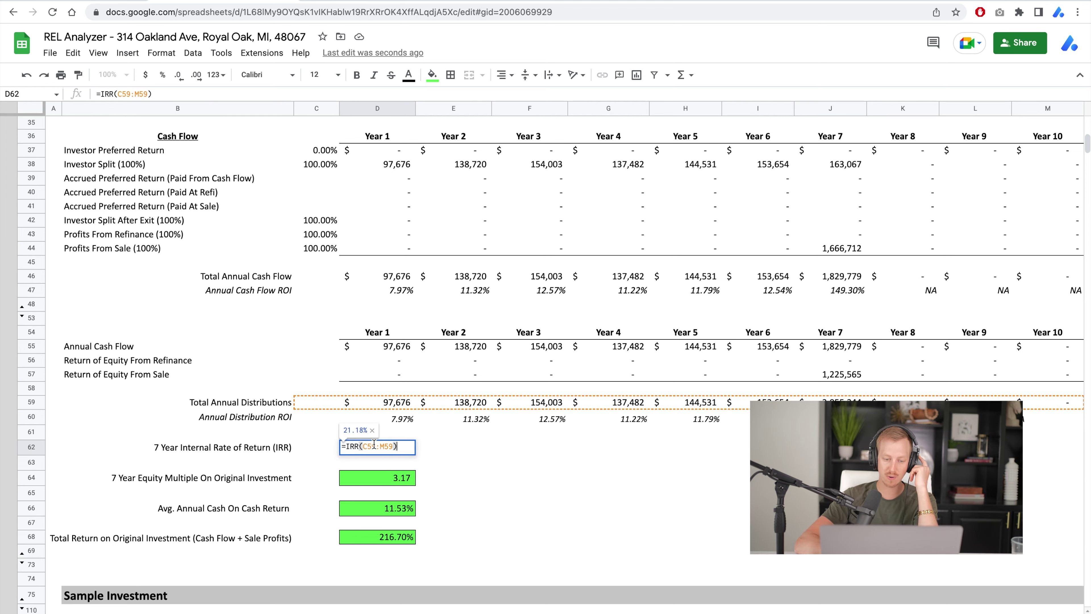
pyautogui.press('Return')
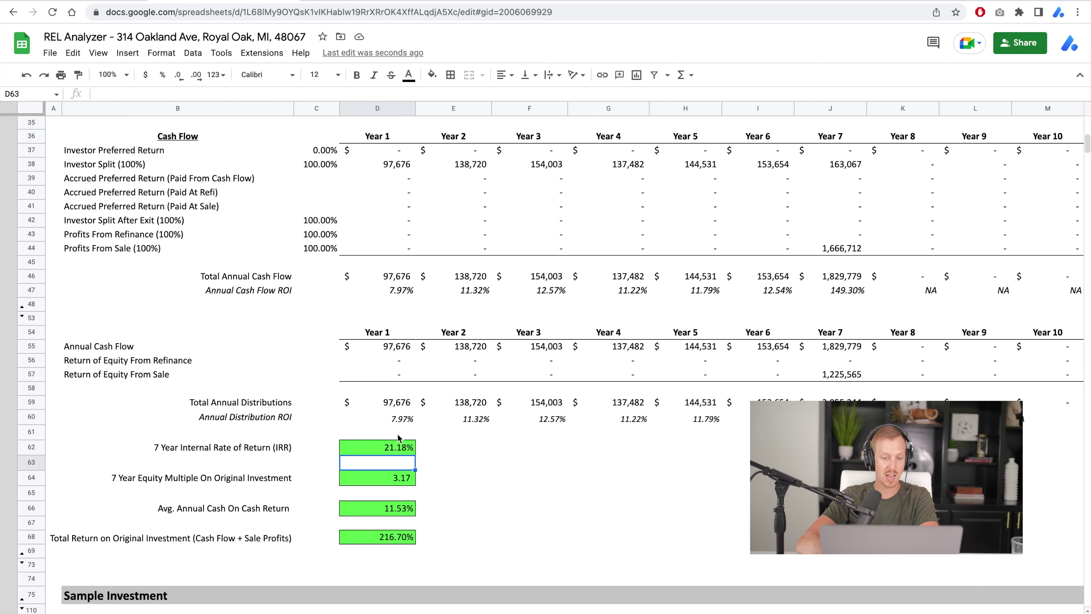
# - Review the average cash on cash return, equity multiple and total return on original investment below the IRR
pyautogui.click(387, 511)
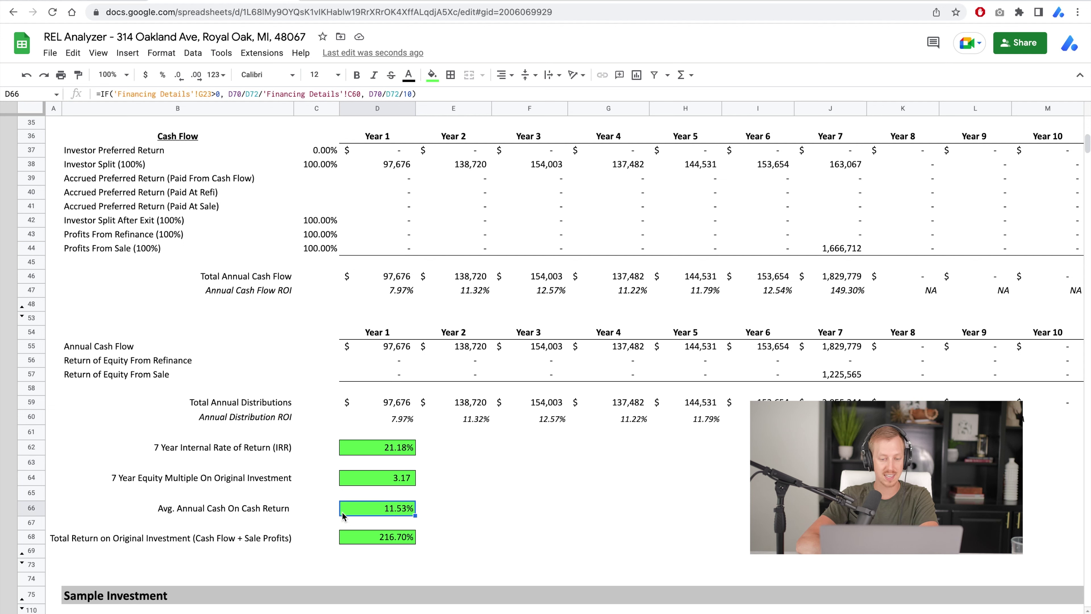
pyautogui.click(356, 482)
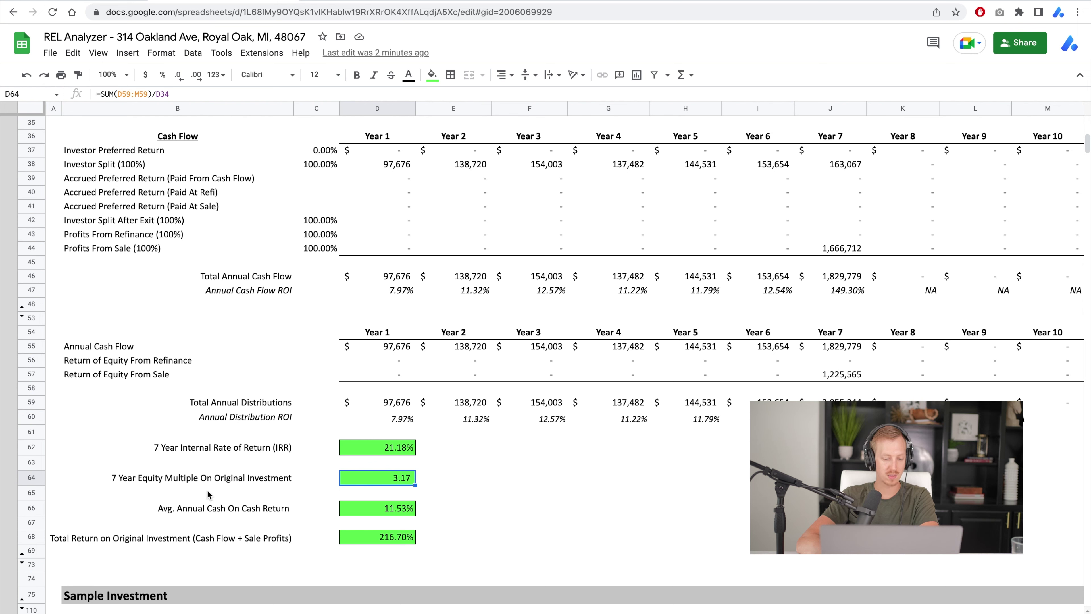
pyautogui.click(360, 541)
pyautogui.moveTo(253, 540); pyautogui.dragTo(405, 538)
pyautogui.click(403, 538)
pyautogui.click(528, 447)
pyautogui.moveTo(400, 446); pyautogui.dragTo(399, 538)
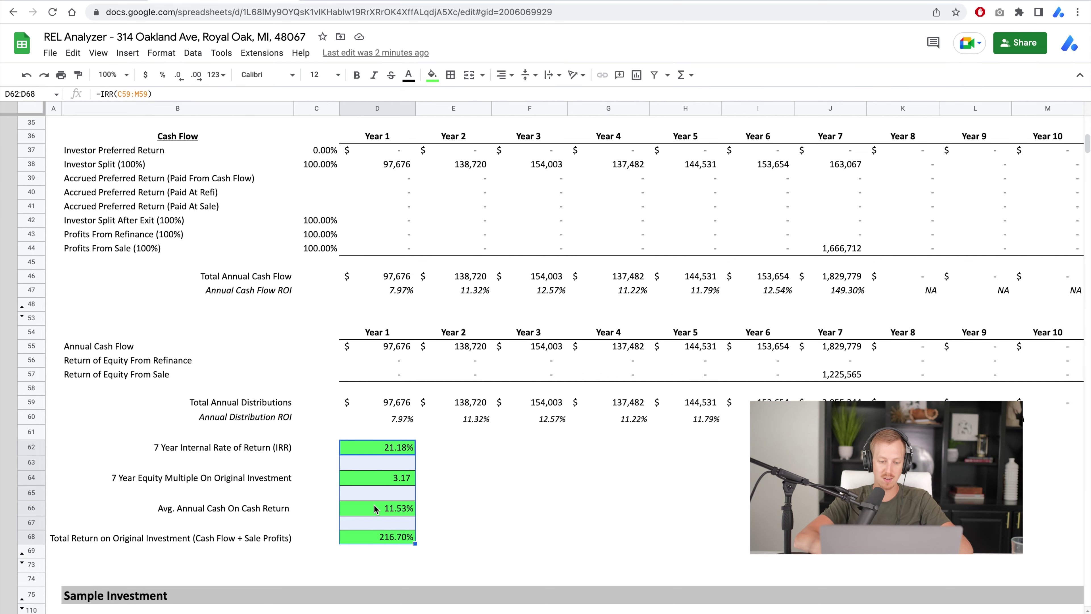
# - Go through the IRR, equity multiple and Avg. Annual Cash On Cash Return one by one
pyautogui.scroll(1, 374, 504)
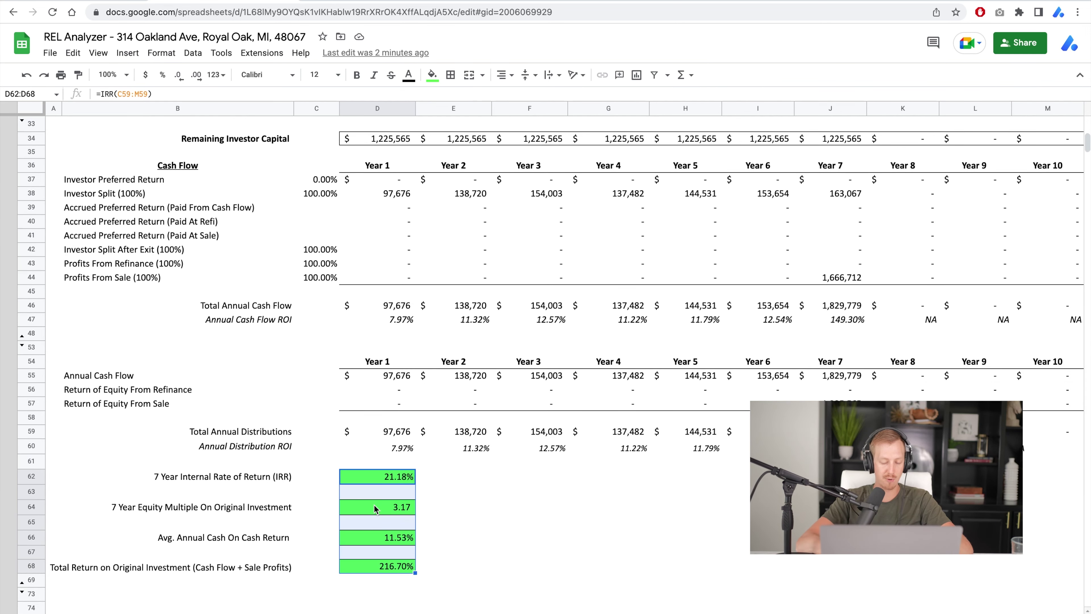
pyautogui.click(391, 478)
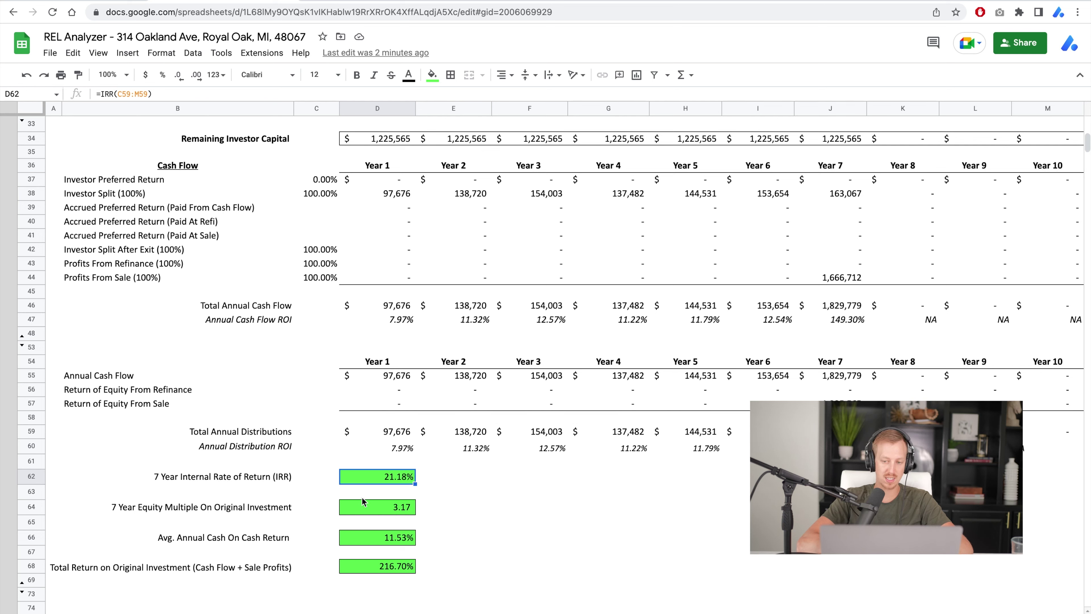
pyautogui.click(362, 508)
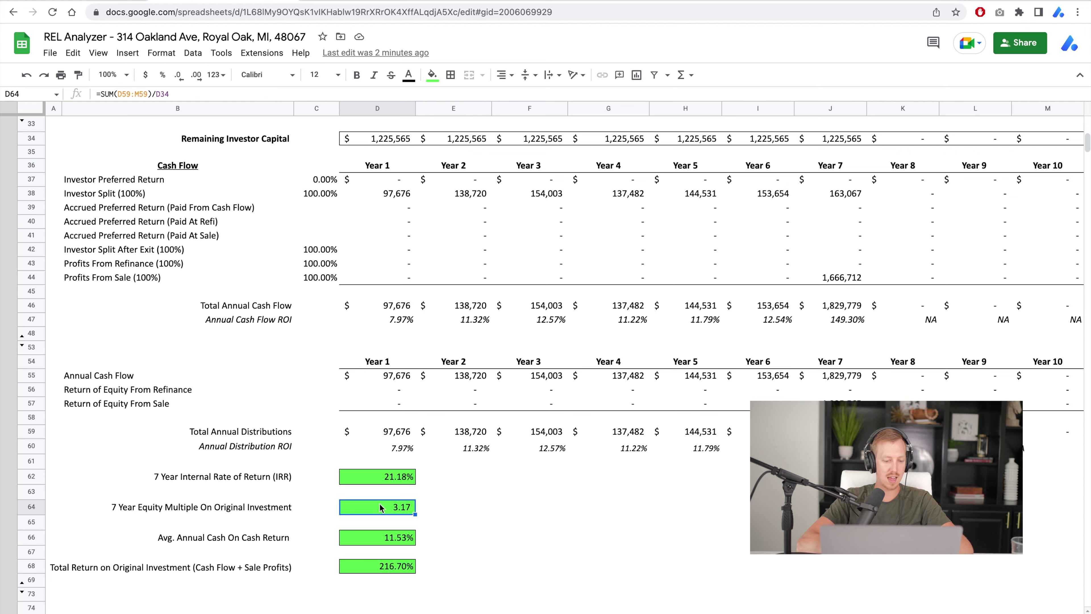
pyautogui.click(362, 542)
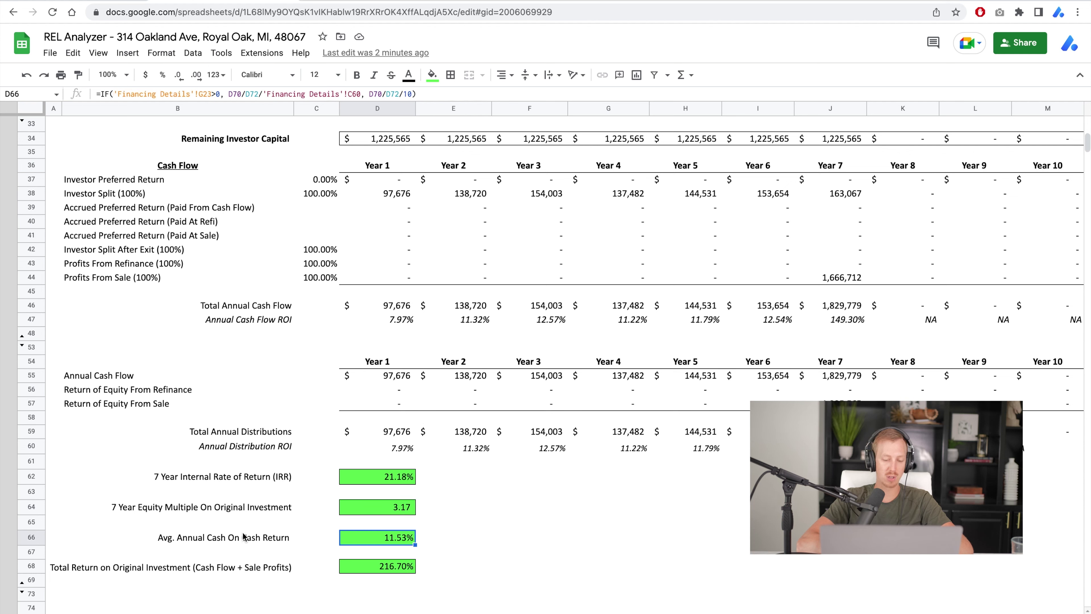
pyautogui.click(245, 544)
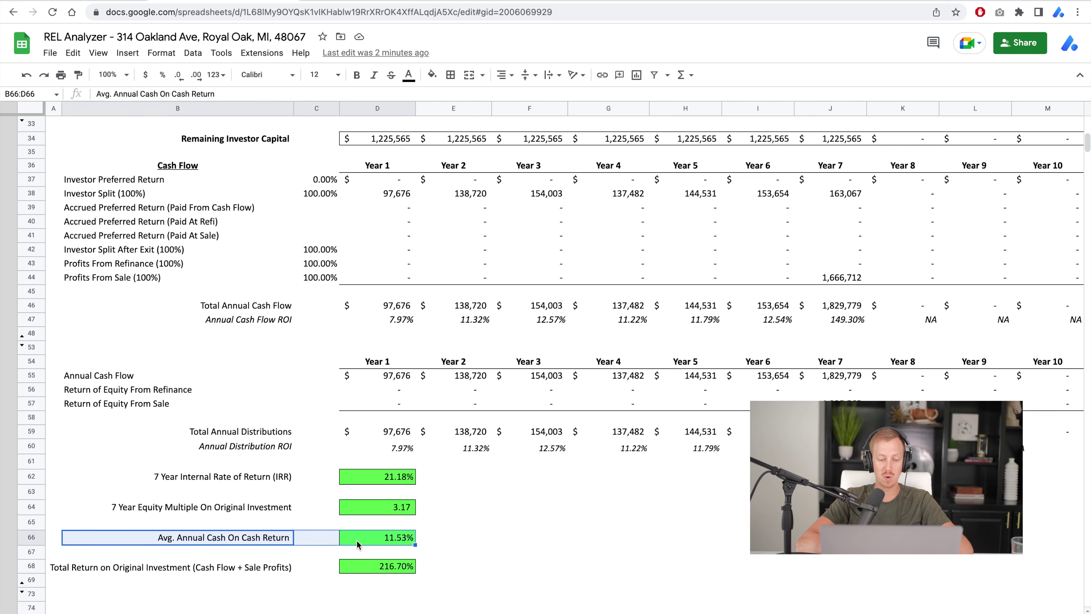
pyautogui.click(357, 544)
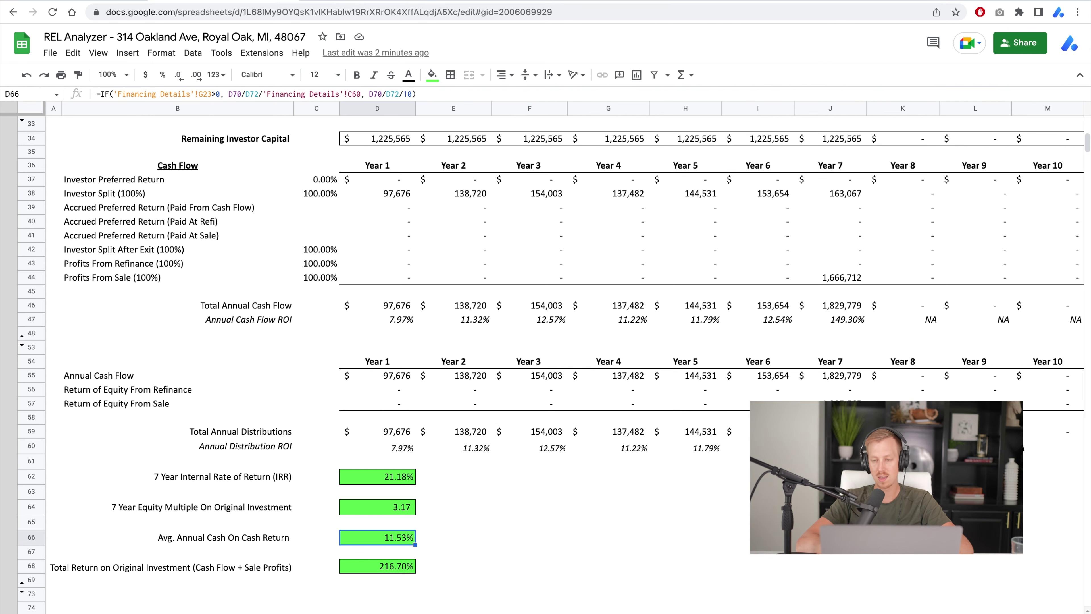
# - On the sheet with the Syndication and Investment Returns inputs, set both Investor Income Split percentages to 80%
pyautogui.click(641, 613)
pyautogui.click(513, 267)
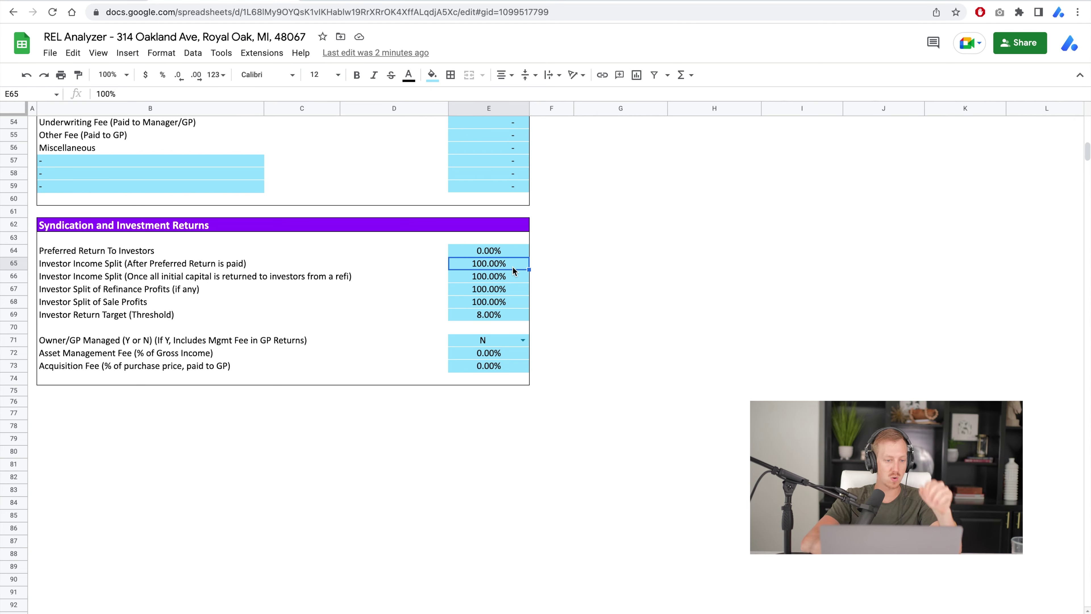
pyautogui.write('80')
pyautogui.press('Return')
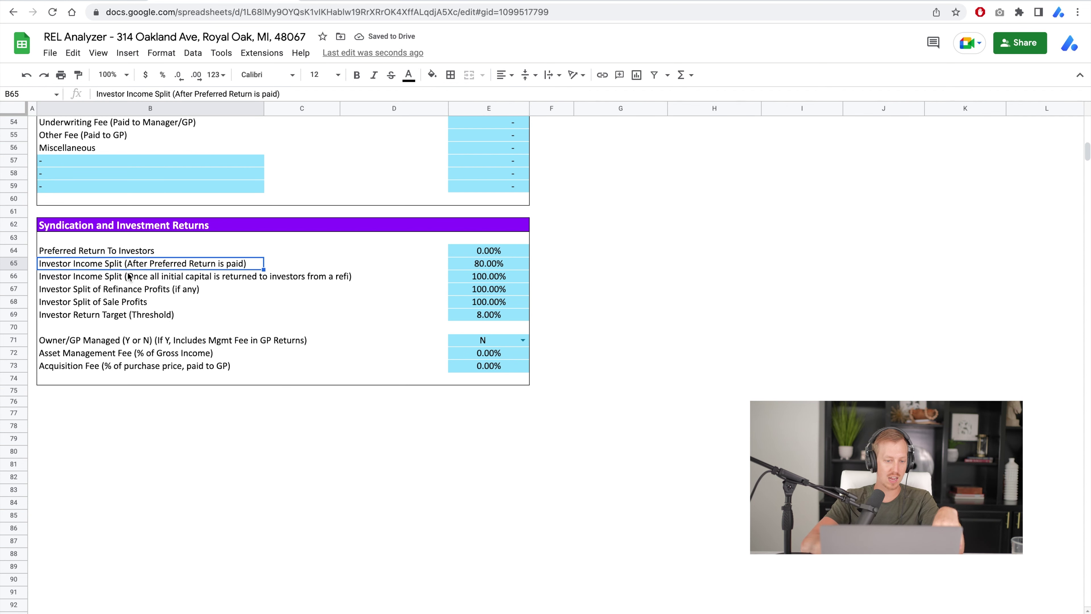
pyautogui.write('80')
pyautogui.press('Return')
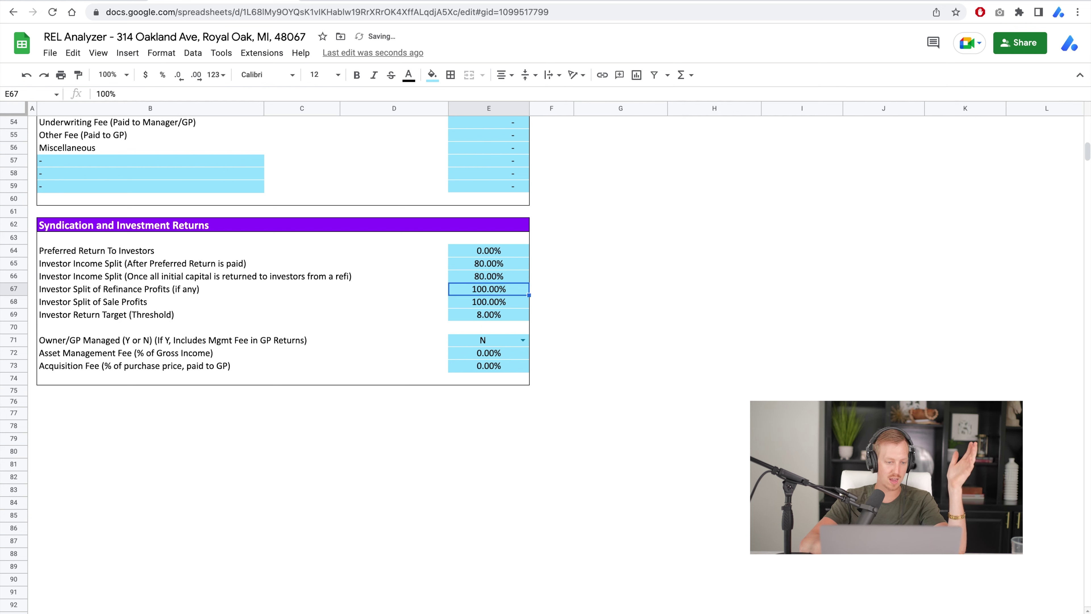
# - Set Investor Split of Refinance Profits and Investor Split of Sale Profits to 80%
pyautogui.press('Up')
pyautogui.press('Down')
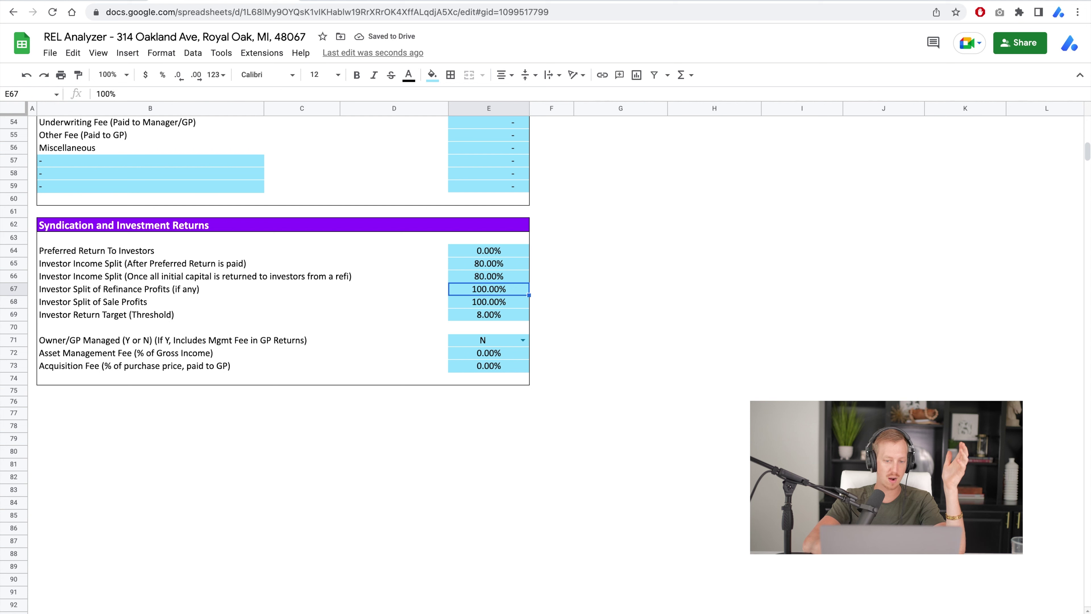
pyautogui.write('80')
pyautogui.press('Return')
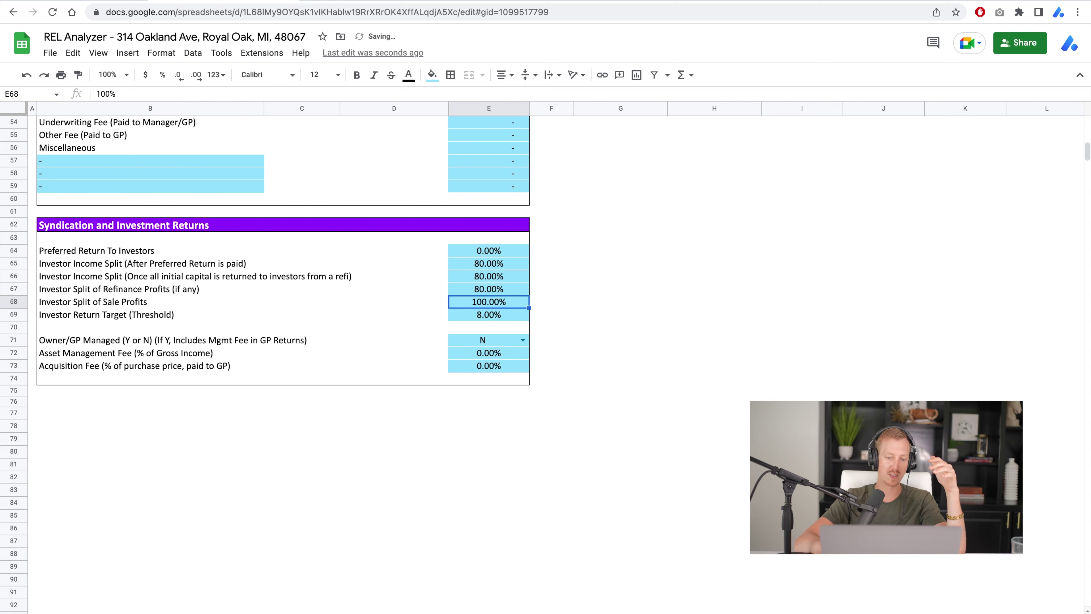
pyautogui.write('80')
pyautogui.press('Return')
# - Review the four investor split percentages together, from the income split after preferred return to the sale profits split
pyautogui.press('Up')
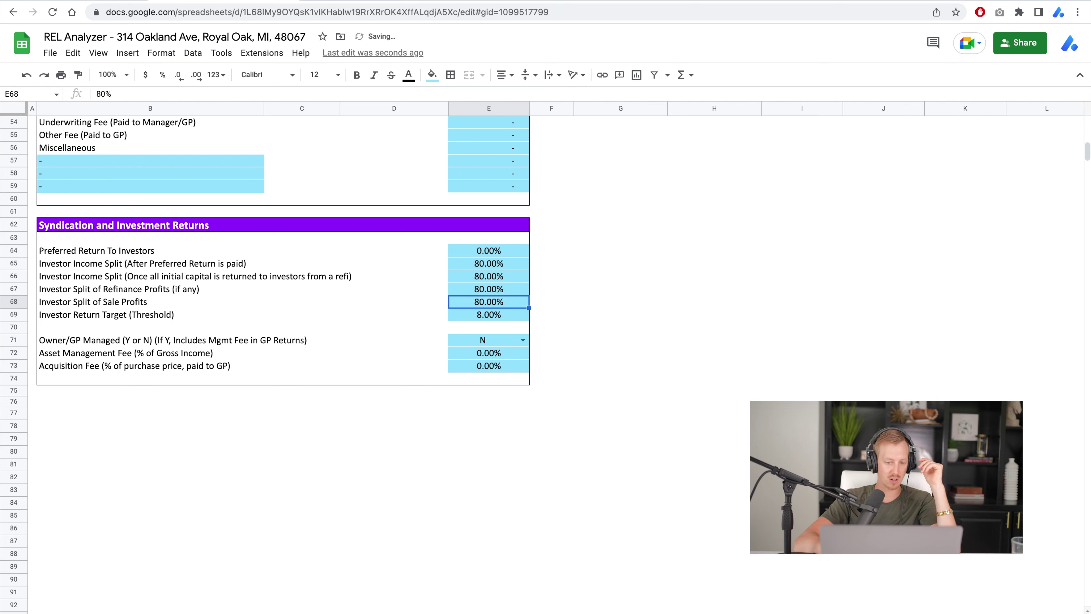
pyautogui.press('Up')
pyautogui.press('Up')
pyautogui.press('Up')
pyautogui.hotkey('shift', 'Down')
pyautogui.hotkey('shift', 'Down')
pyautogui.hotkey('shift', 'Down')
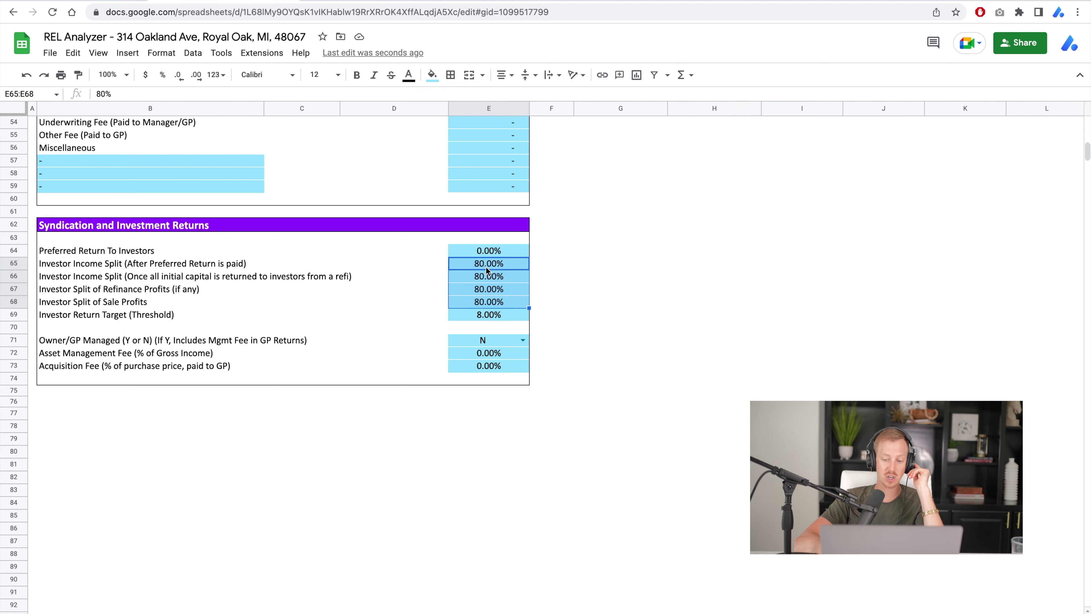
pyautogui.moveTo(488, 266); pyautogui.dragTo(487, 300)
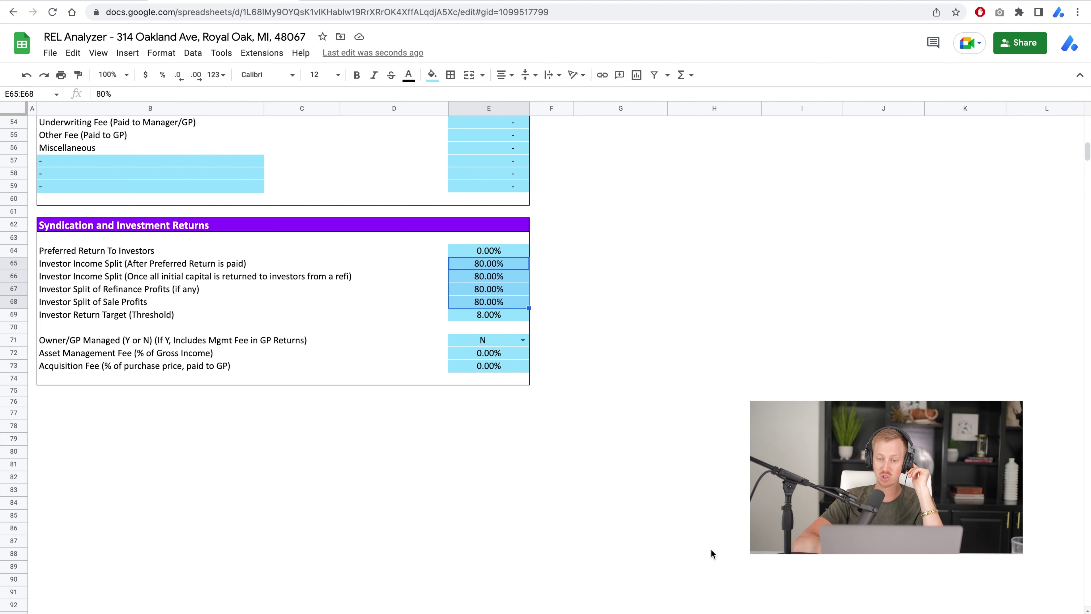
# - Return to the Investment Returns sheet and compare the Year 1 Net Income with the Year 1 Investor Split
pyautogui.click(369, 613)
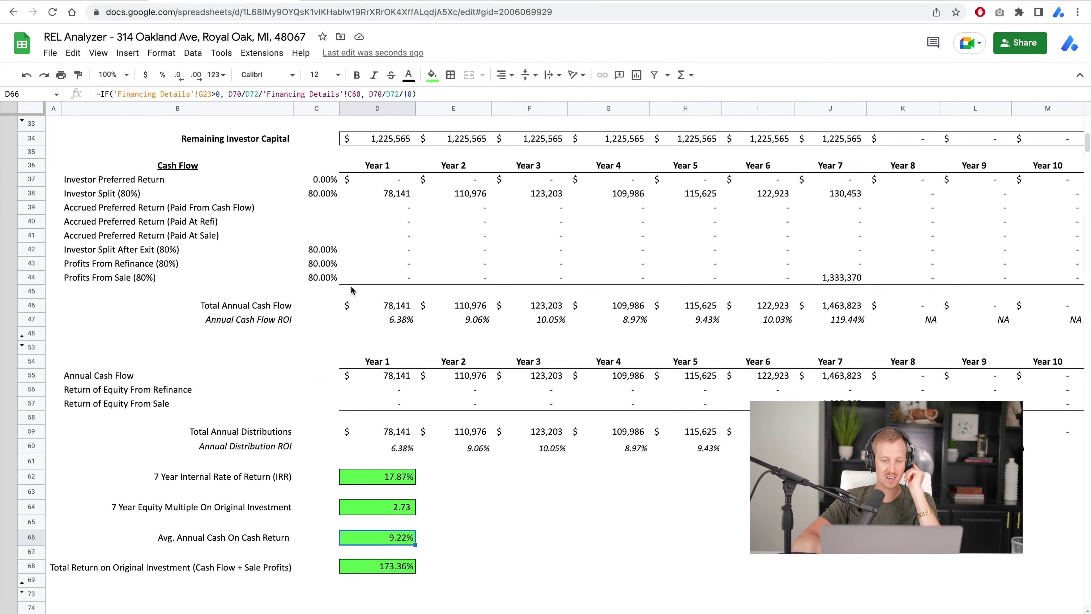
pyautogui.scroll(5, 395, 198)
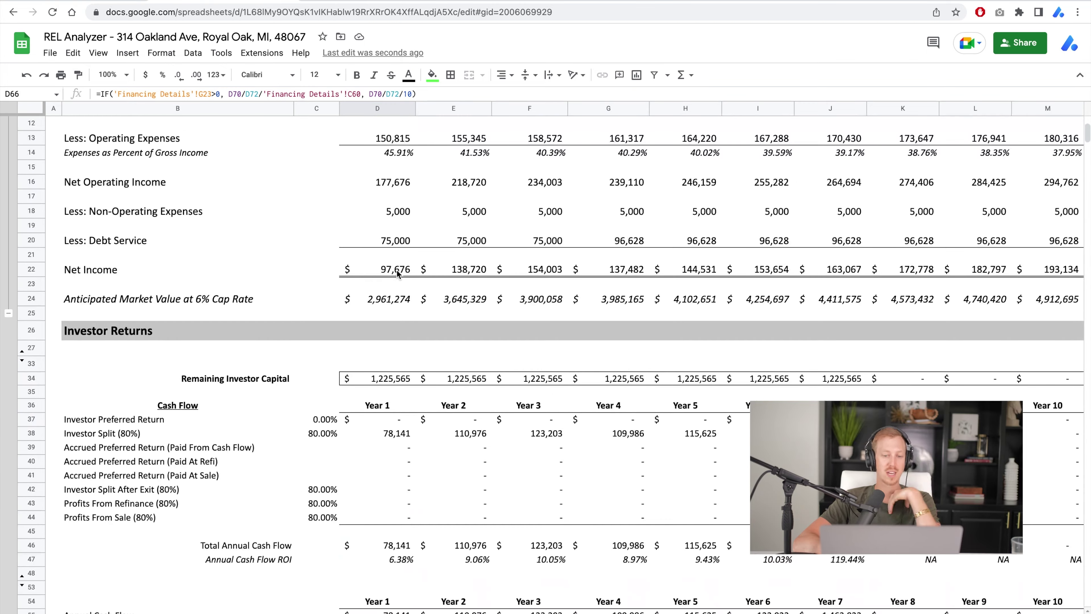
pyautogui.click(394, 272)
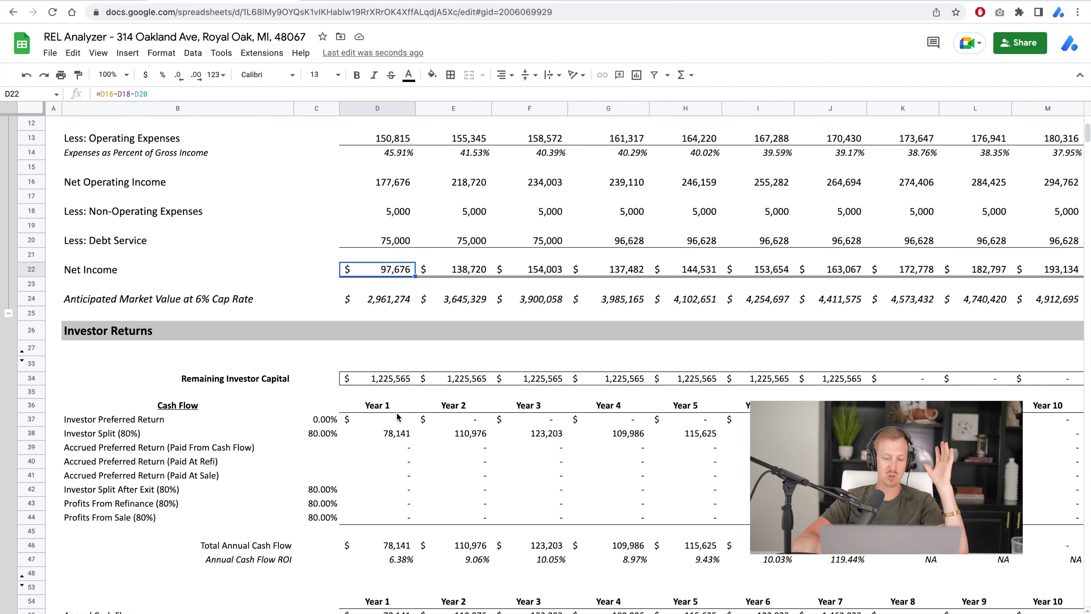
pyautogui.click(372, 435)
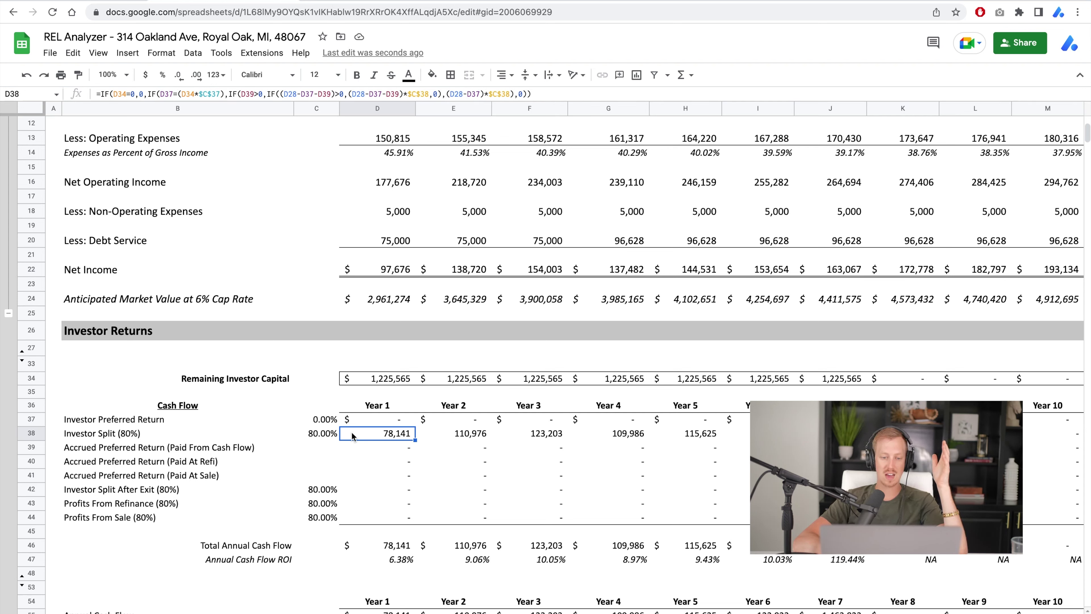
# - Review the investor distributions, IRR, equity multiple and cash on cash return under the 80% split
pyautogui.scroll(-5, 469, 460)
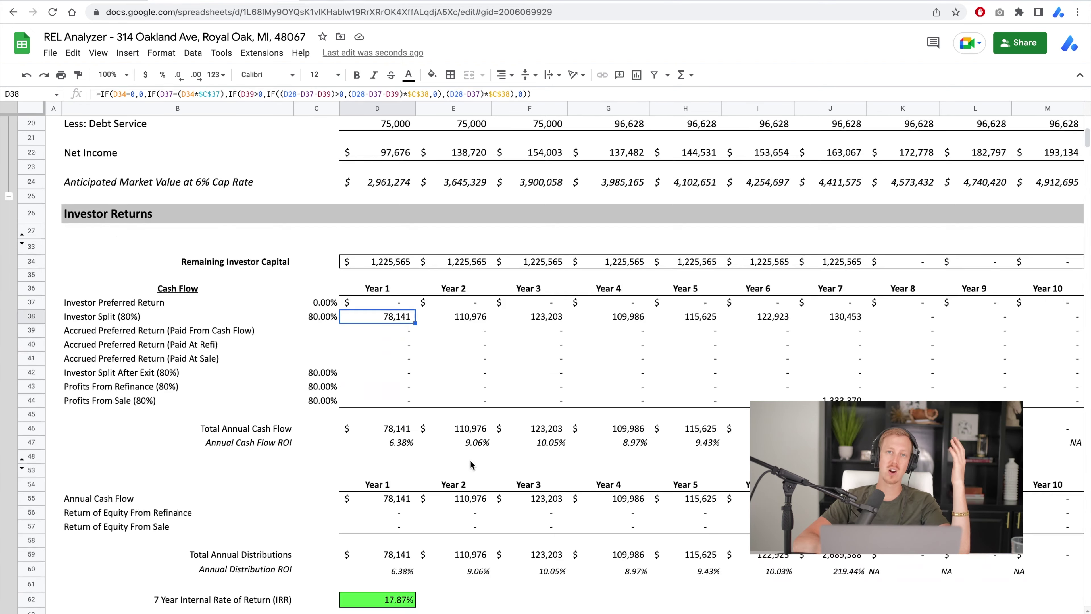
pyautogui.scroll(-3, 472, 463)
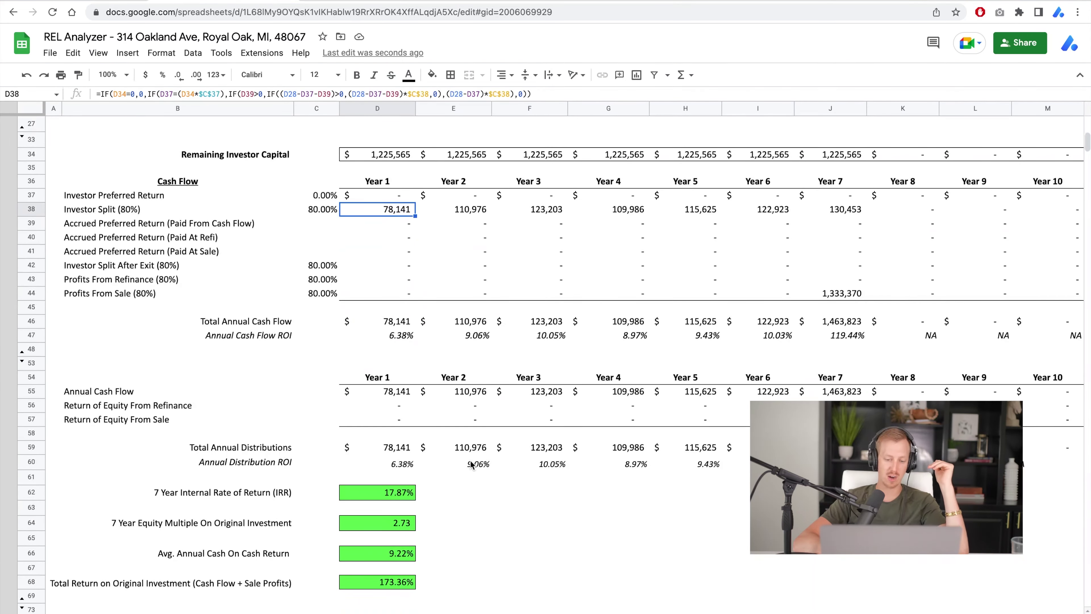
pyautogui.scroll(-10, 471, 464)
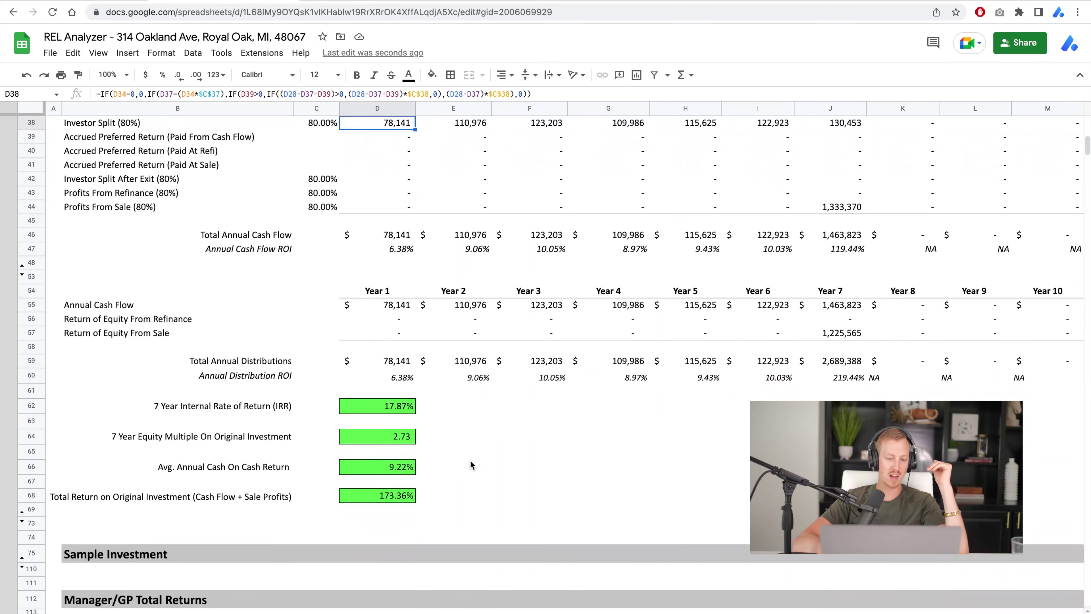
# - Examine the Split Income row of the Manager/GP Total Returns section year by year
pyautogui.scroll(-4, 471, 464)
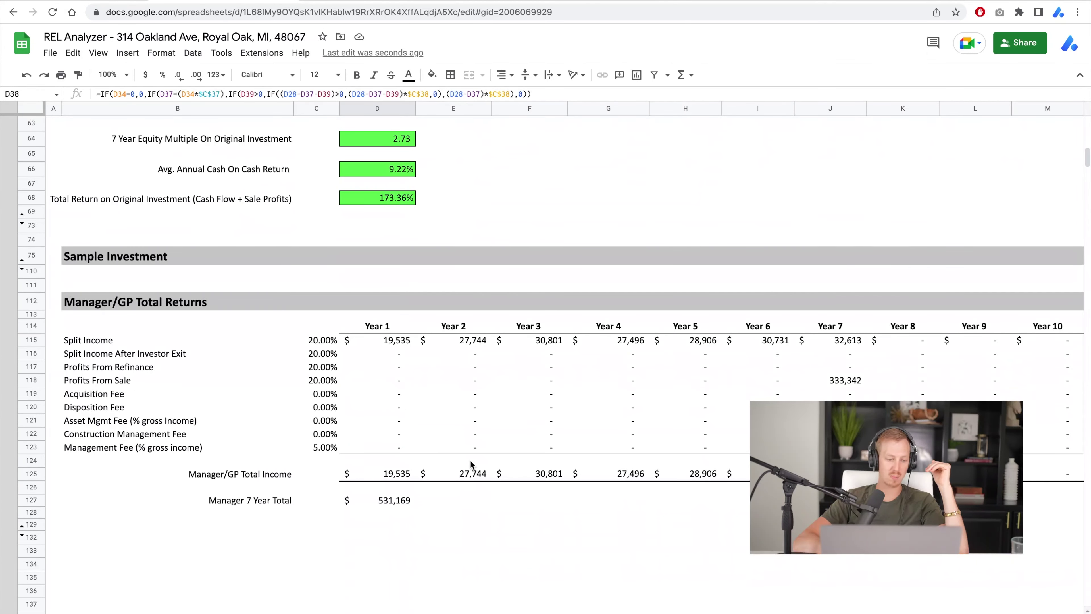
pyautogui.scroll(3, 471, 464)
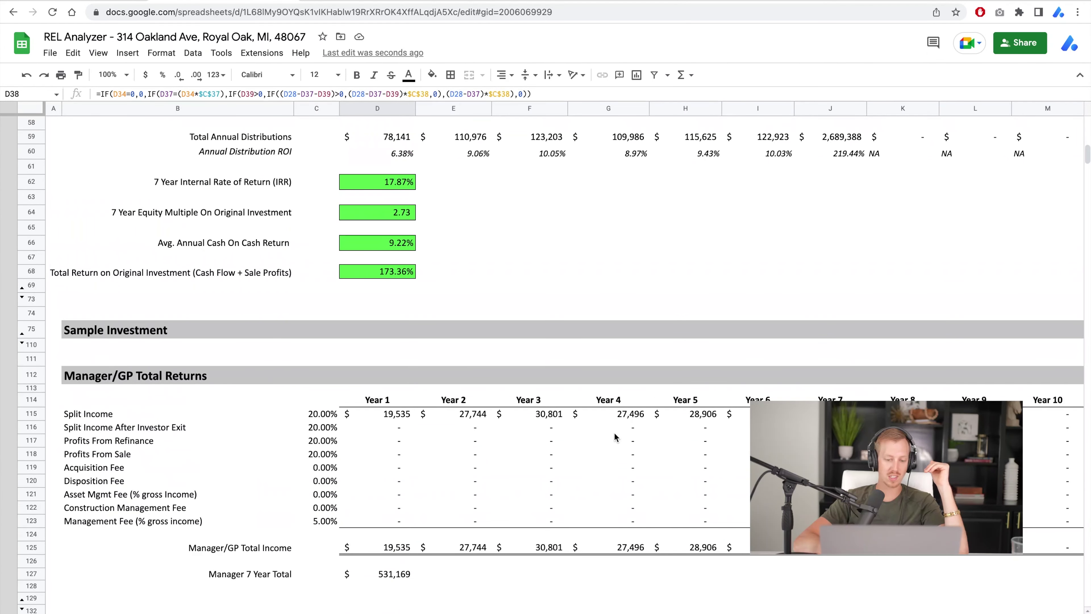
pyautogui.click(31, 413)
pyautogui.moveTo(372, 414); pyautogui.dragTo(470, 413)
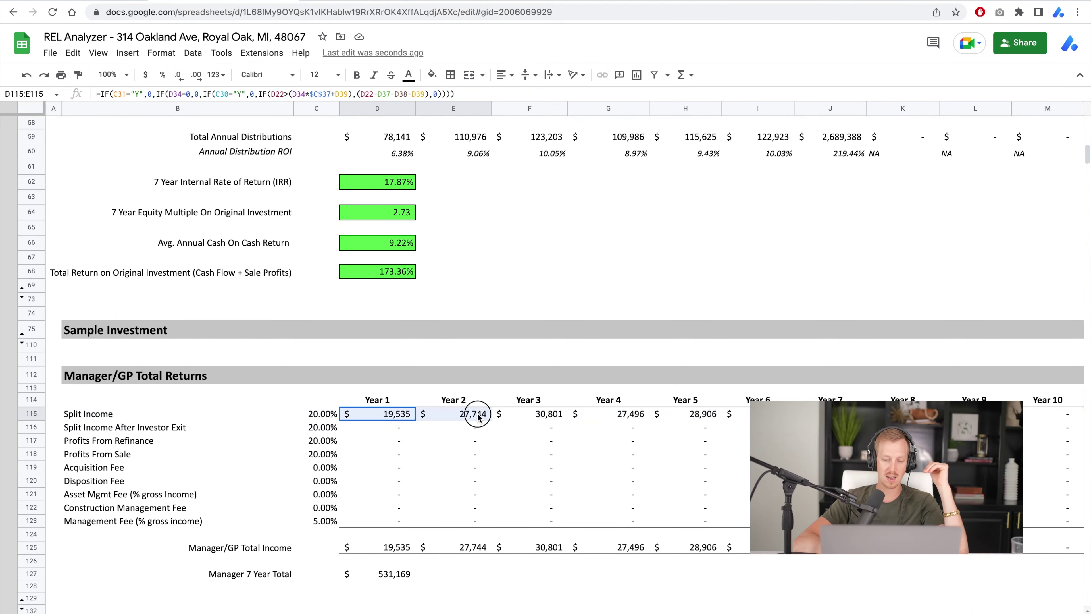
pyautogui.click(615, 415)
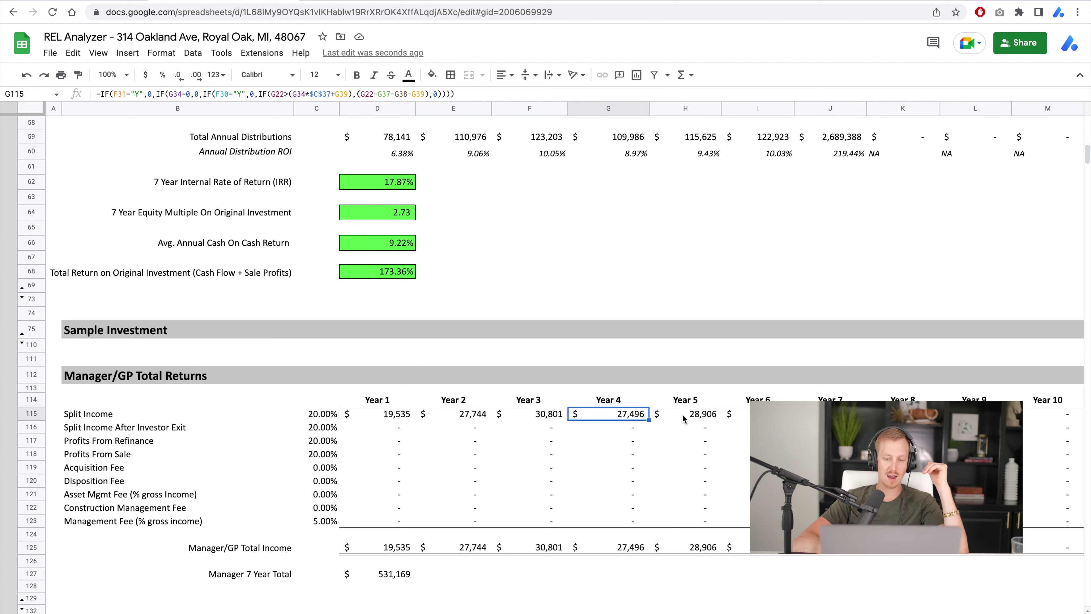
pyautogui.click(685, 418)
# - Check the sum of the manager's Split Income from Year 1 to Year 7
pyautogui.moveTo(830, 414); pyautogui.dragTo(386, 413)
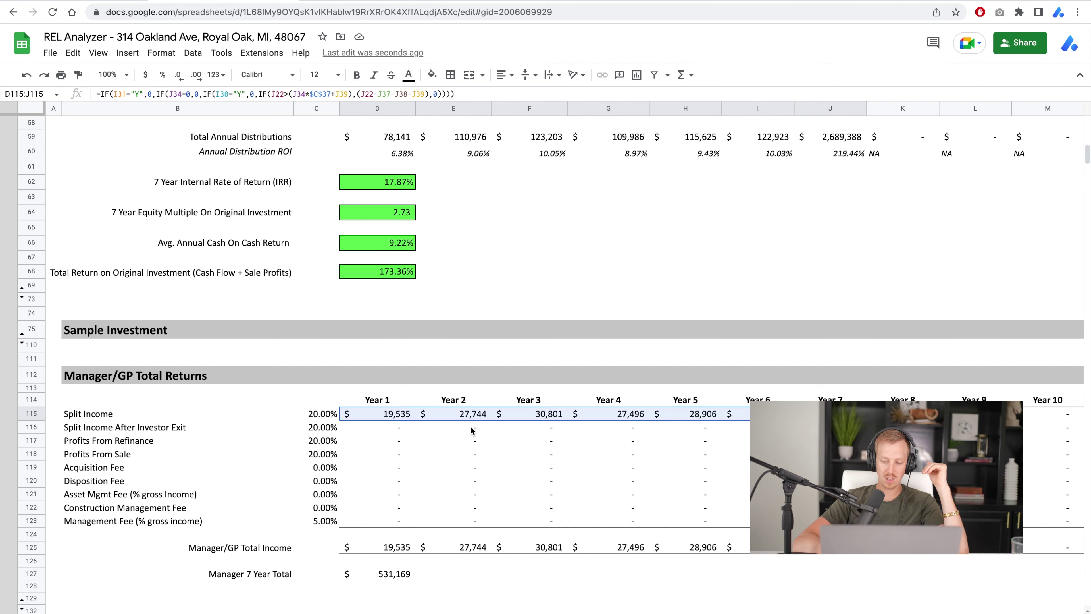
pyautogui.click(941, 613)
pyautogui.click(938, 569)
pyautogui.click(773, 441)
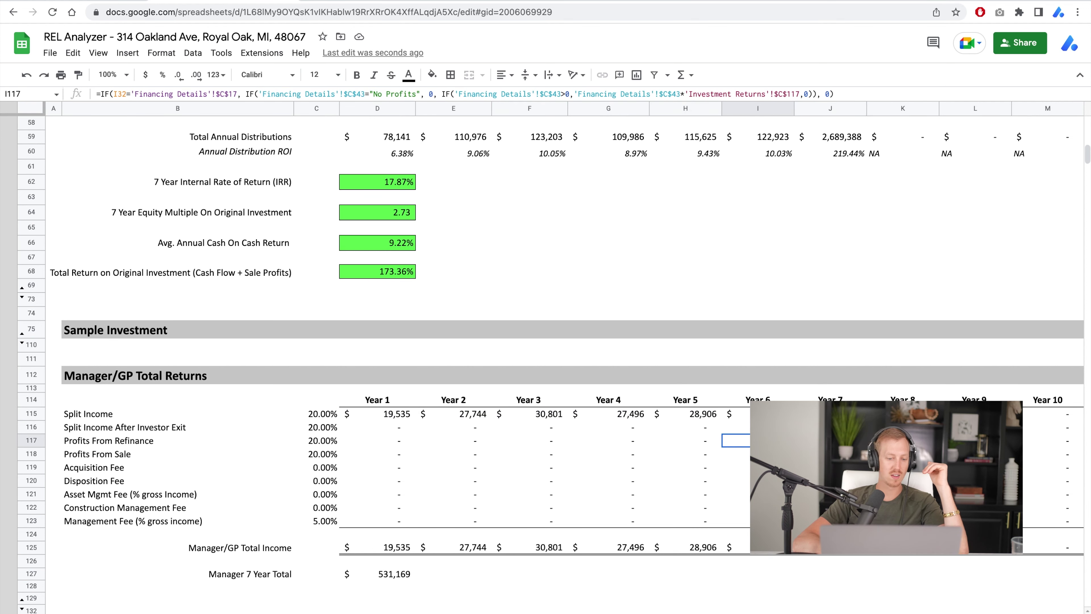
pyautogui.moveTo(389, 414); pyautogui.dragTo(830, 414)
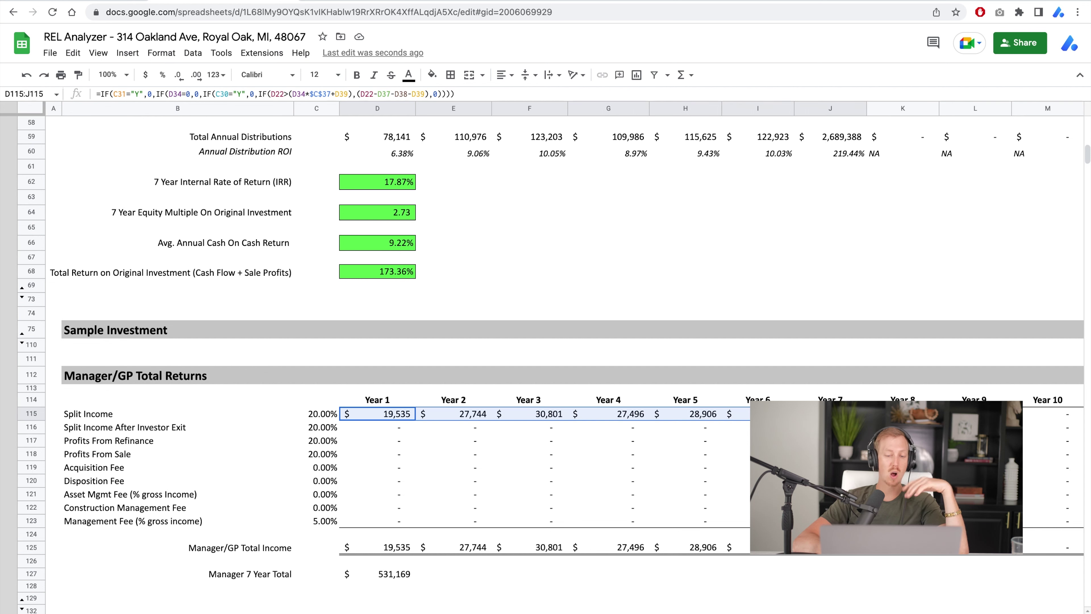
# - Trace the manager's Profits From Sale share to the Financing Details sheet, examining the market value, investor capital deduction, sale profits and returned capital
pyautogui.click(343, 456)
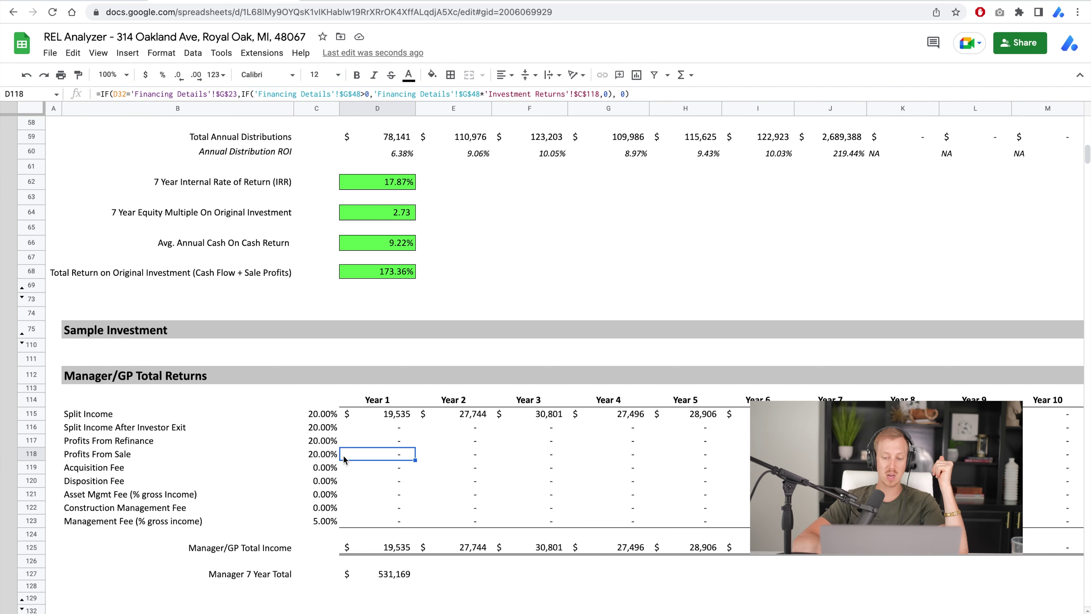
pyautogui.click(318, 459)
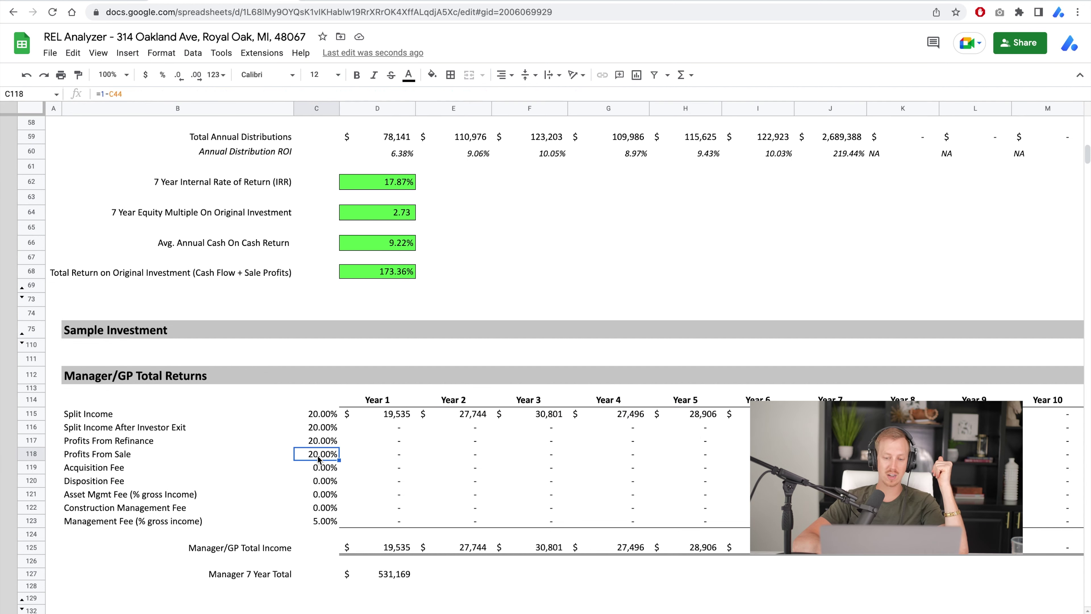
pyautogui.click(730, 612)
pyautogui.scroll(-4, 580, 388)
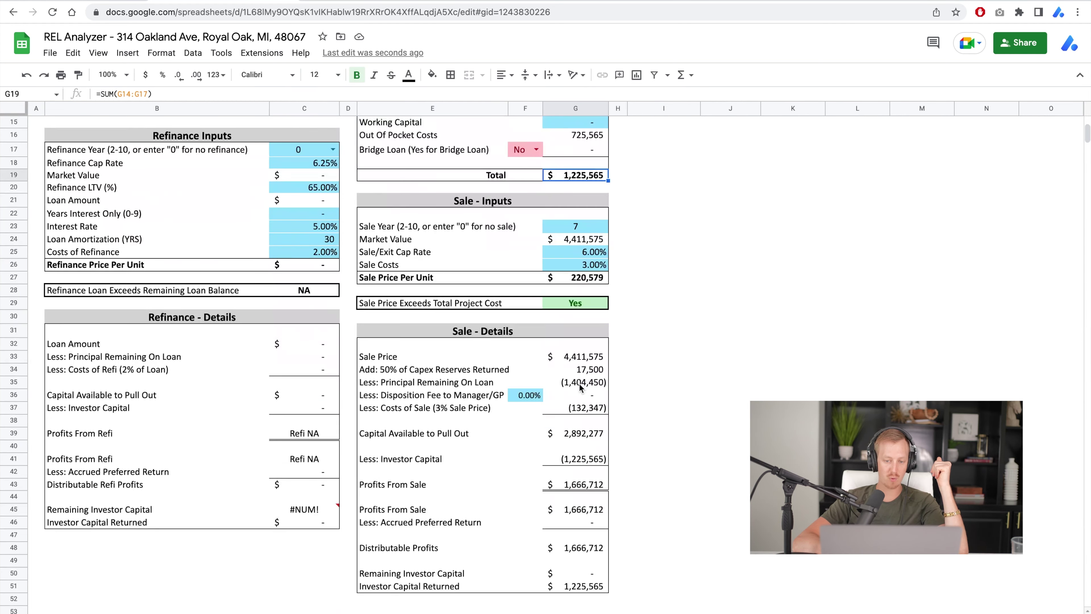
pyautogui.scroll(-2, 581, 388)
pyautogui.click(561, 293)
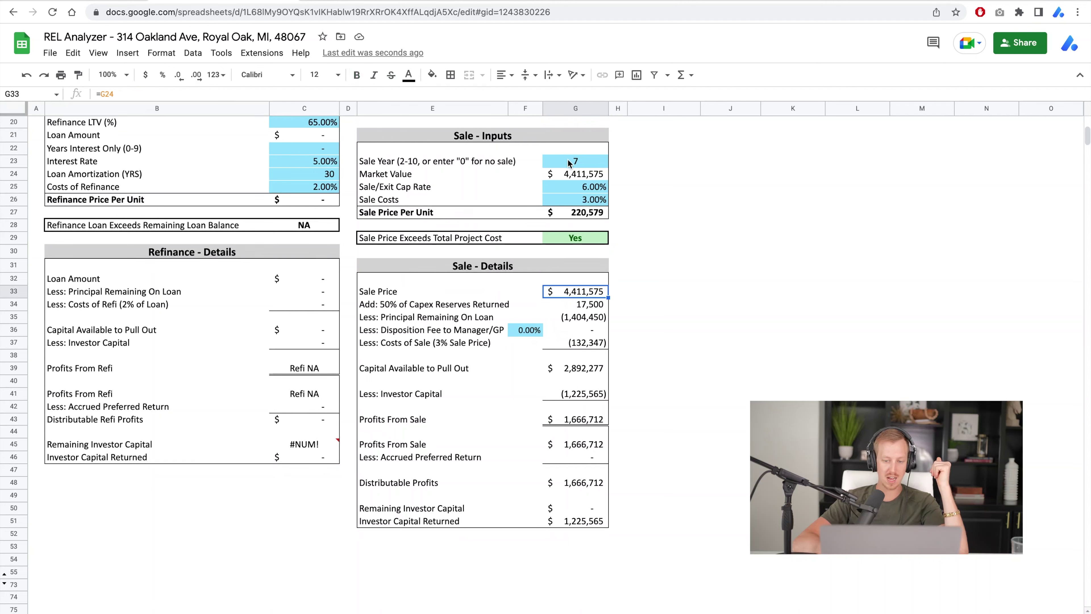
pyautogui.click(568, 176)
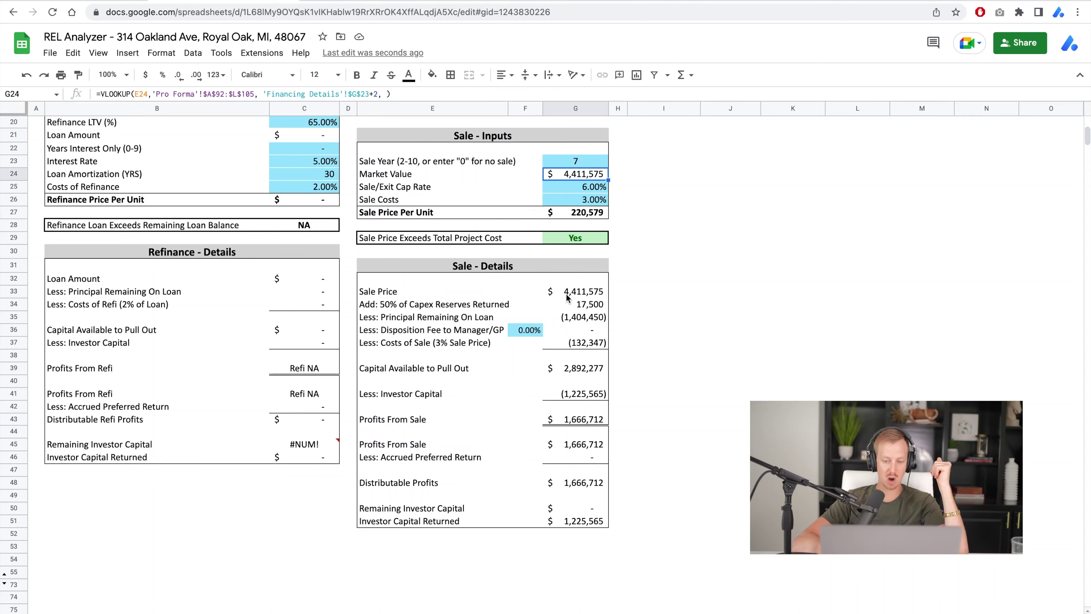
pyautogui.click(561, 393)
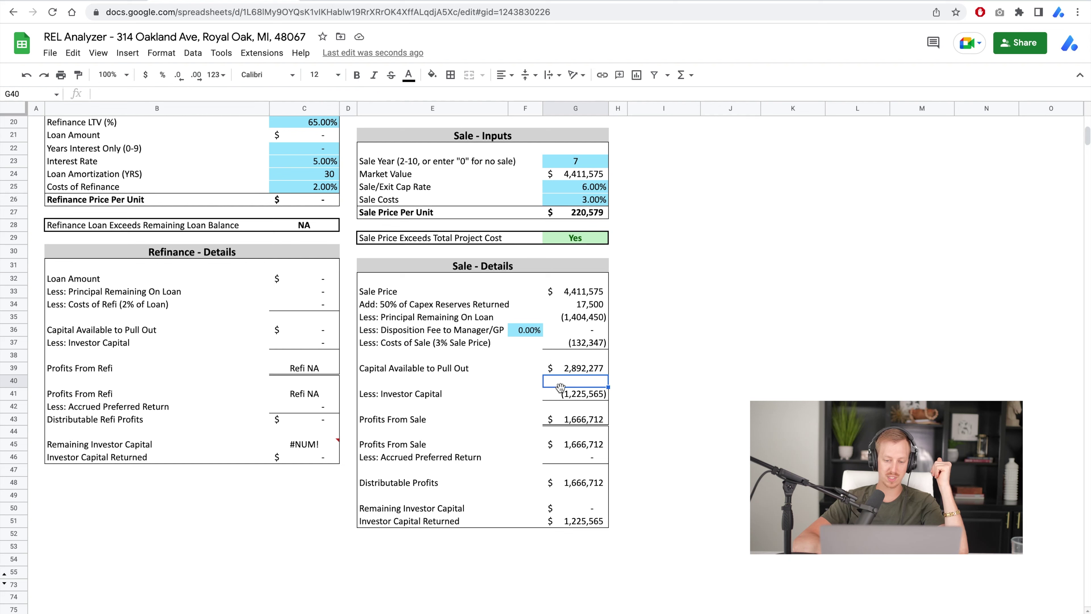
pyautogui.click(563, 423)
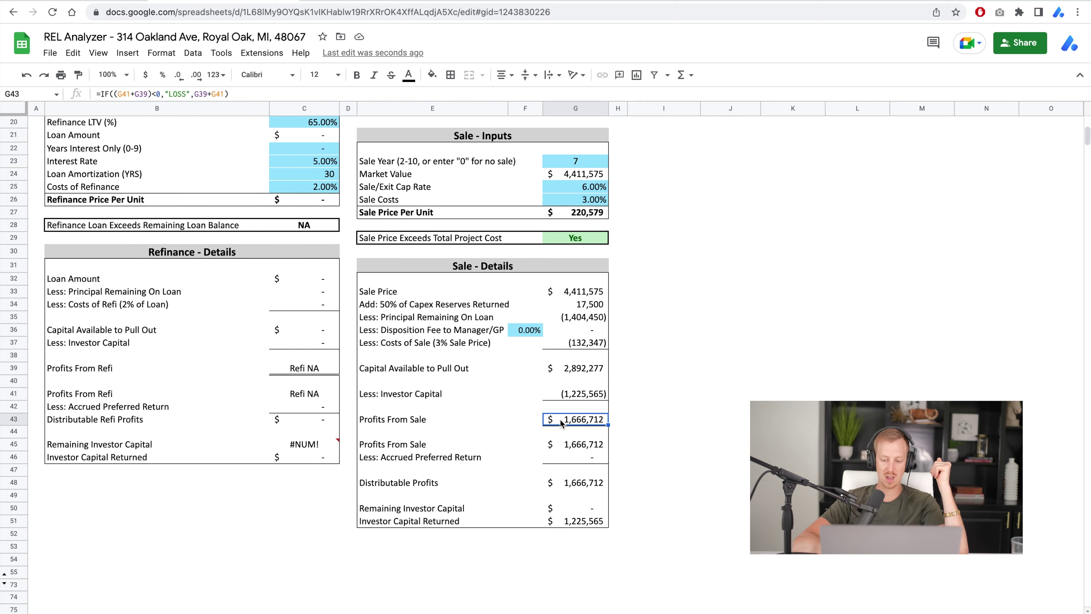
pyautogui.click(587, 523)
# - Return to the Investment Returns sheet and compare the investors' and manager's Year 7 Profits From Sale, ending with the Manager 7 Year Total
pyautogui.click(791, 613)
pyautogui.scroll(8, 635, 364)
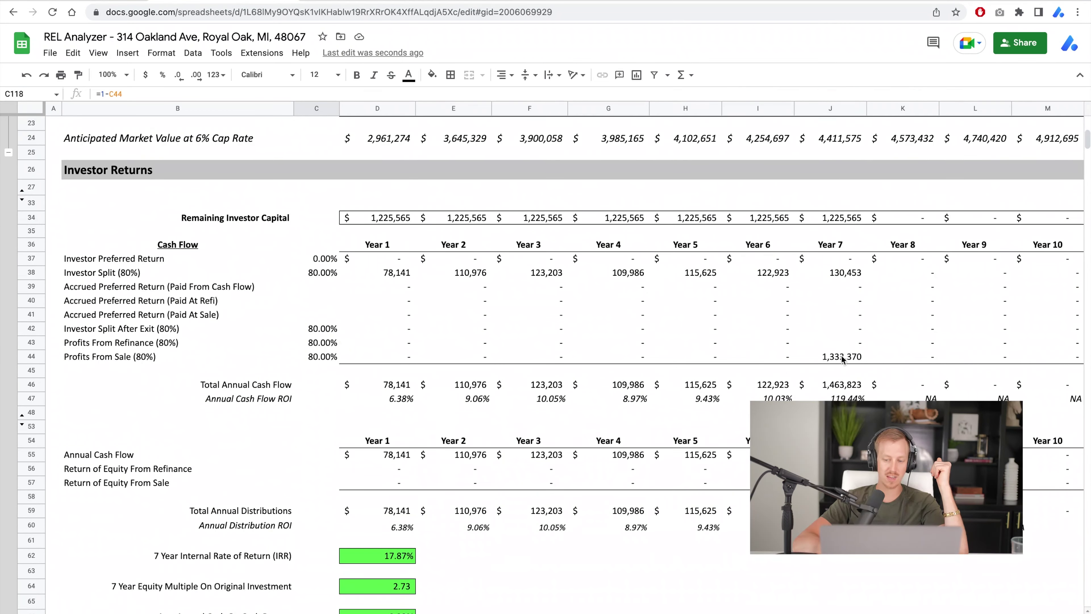
pyautogui.click(841, 357)
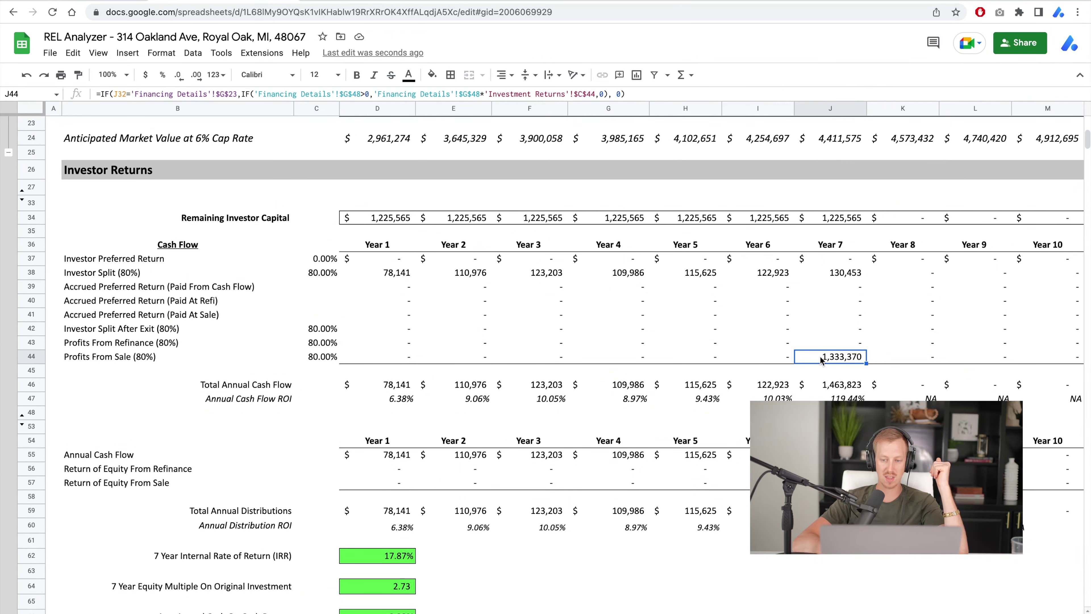
pyautogui.scroll(-20, 820, 360)
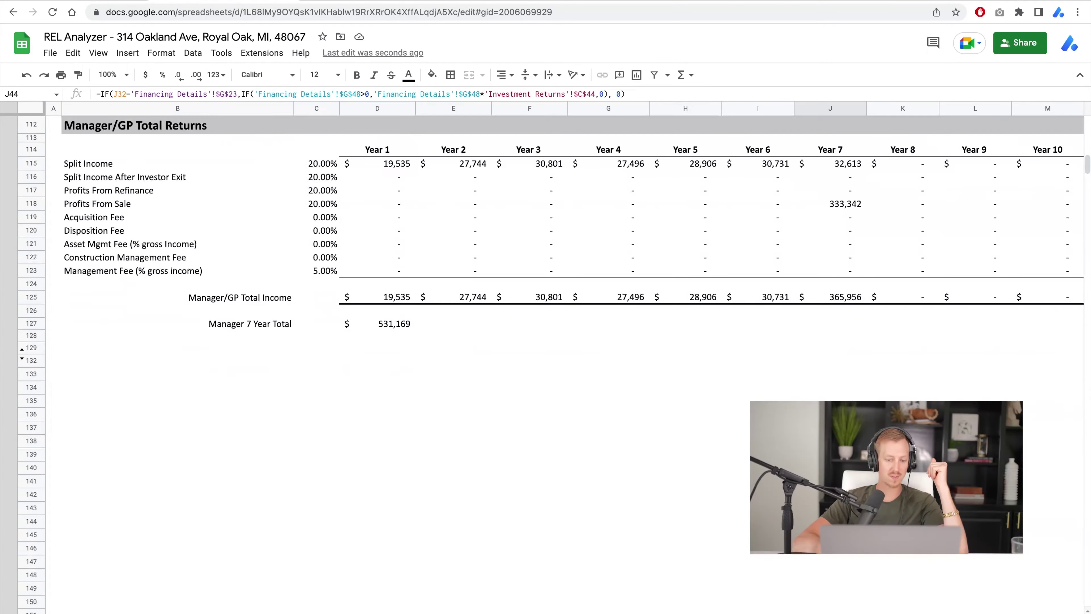
pyautogui.click(843, 206)
pyautogui.scroll(2, 780, 208)
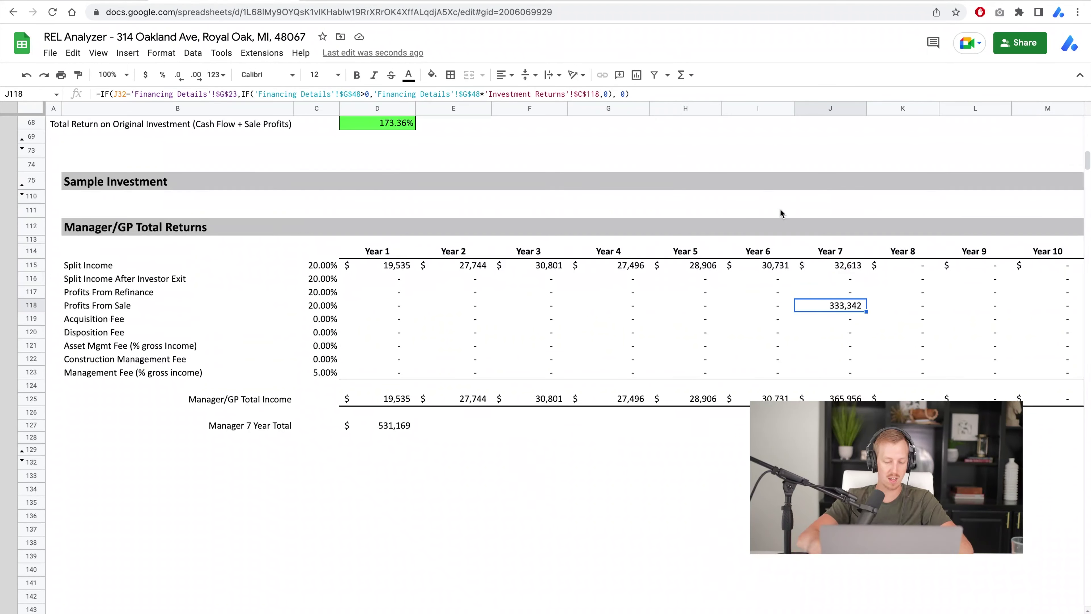
pyautogui.click(401, 429)
pyautogui.click(214, 464)
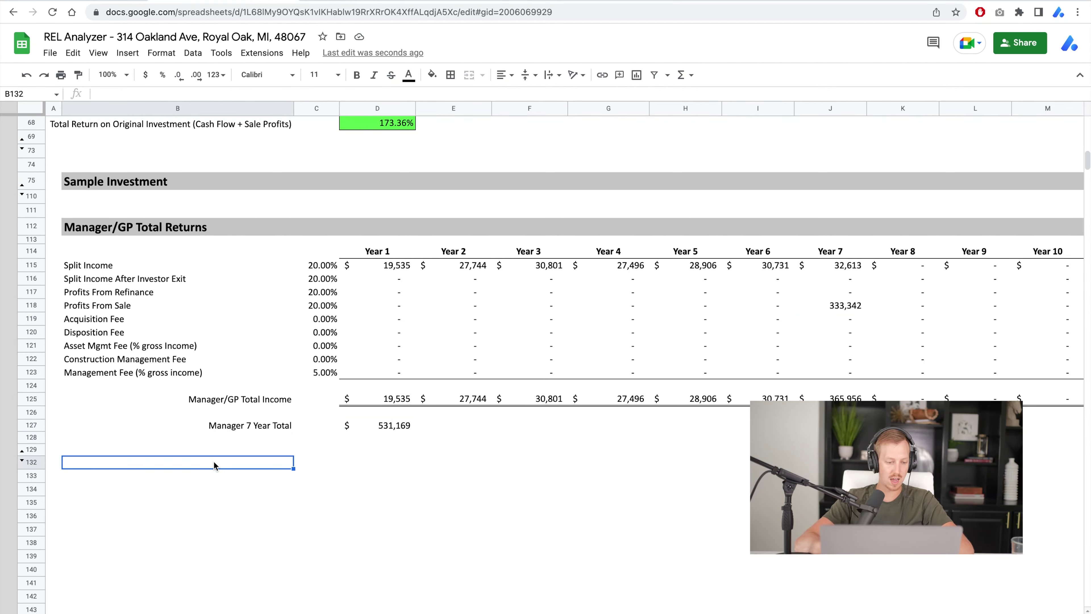
pyautogui.write('80/20')
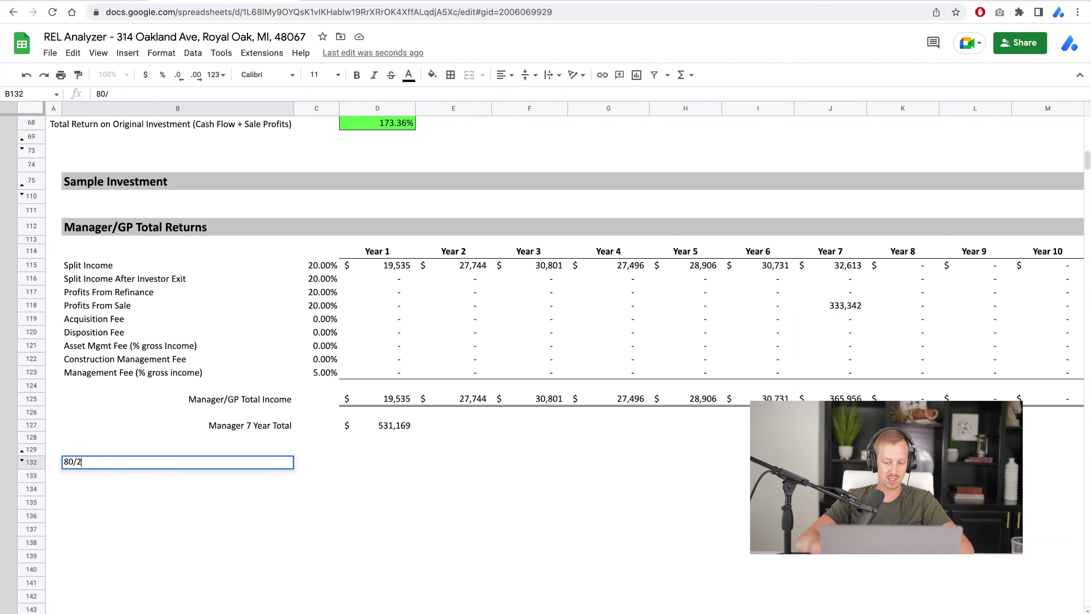
pyautogui.press('Escape')
# - Enter the row label "80/20 Straight Split" in D134 and widen column D to fit it
pyautogui.press('Down')
pyautogui.press('Down')
pyautogui.press('Right')
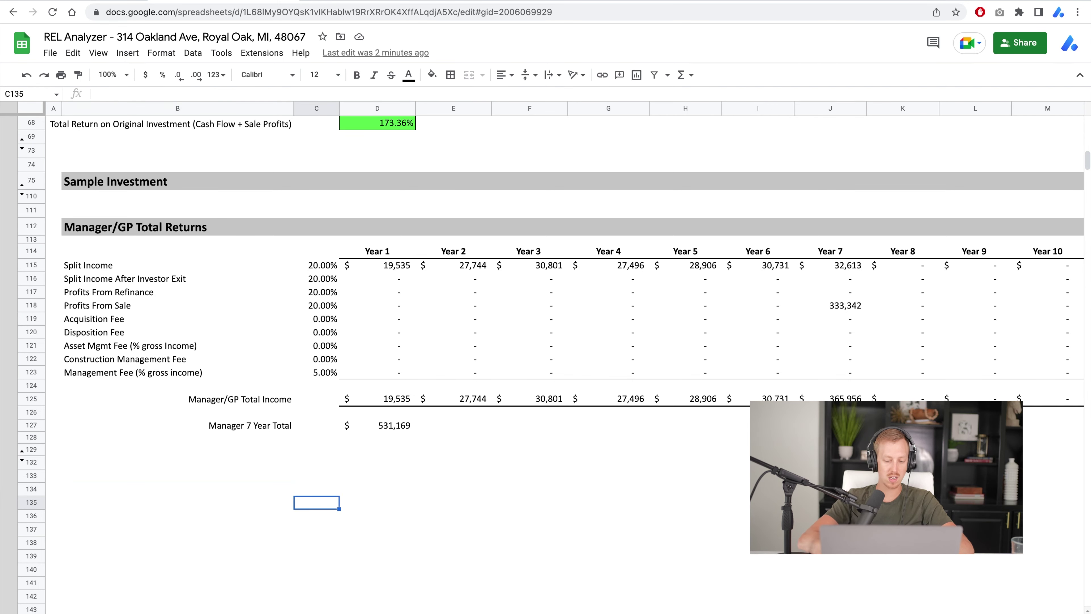
pyautogui.press('Right')
pyautogui.write('80')
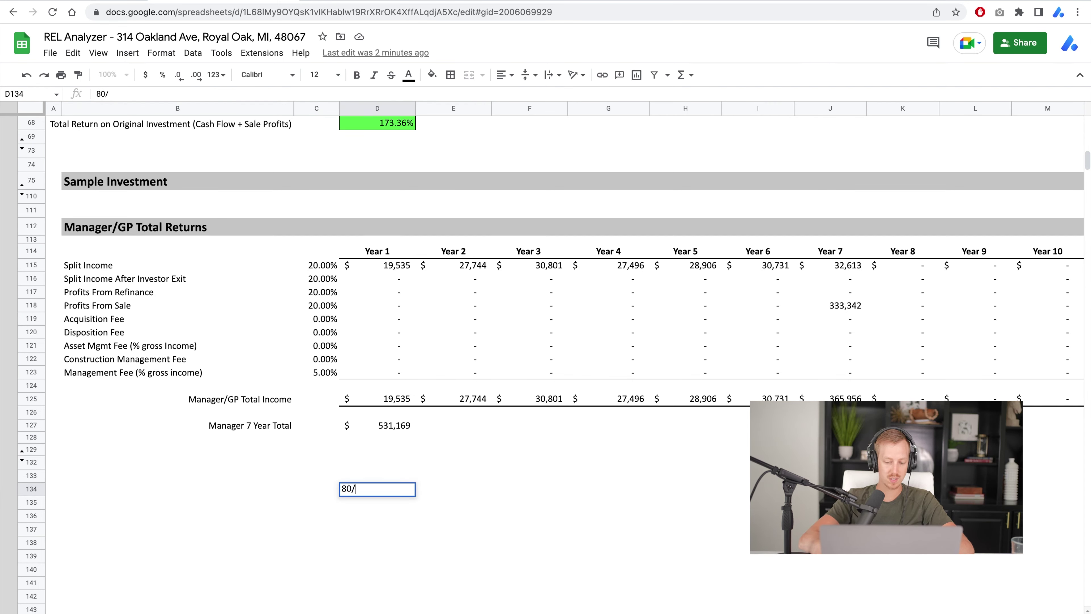
pyautogui.write('/20 Strai')
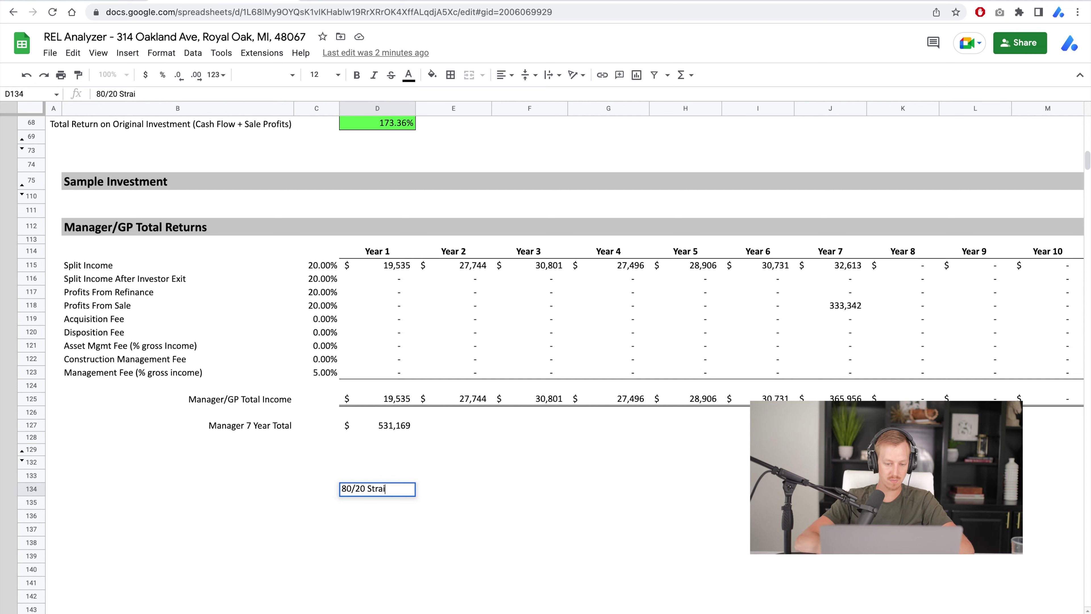
pyautogui.write('ght Split')
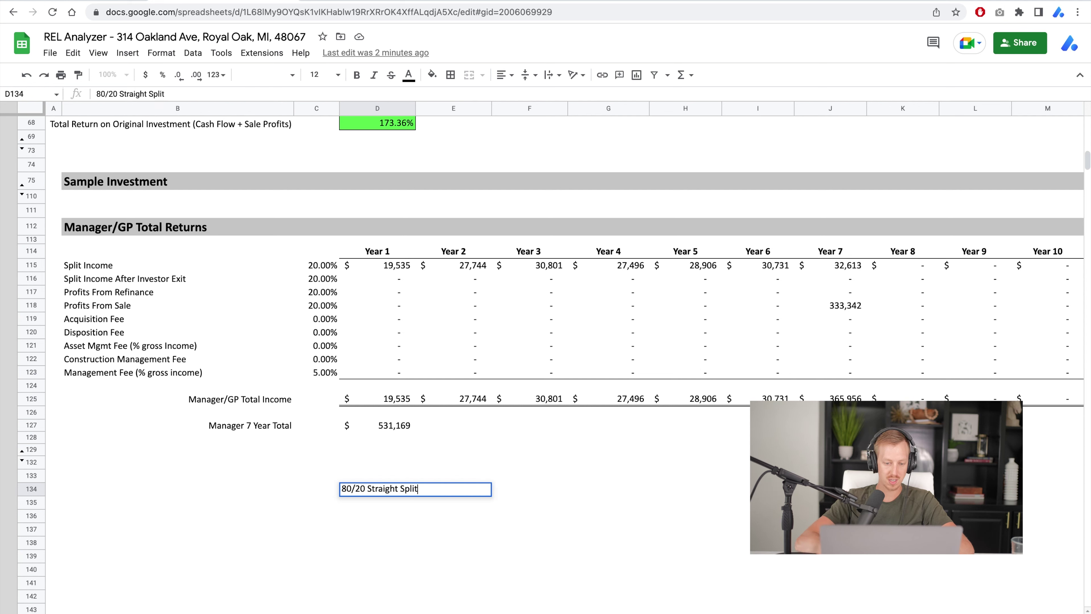
pyautogui.press('Return')
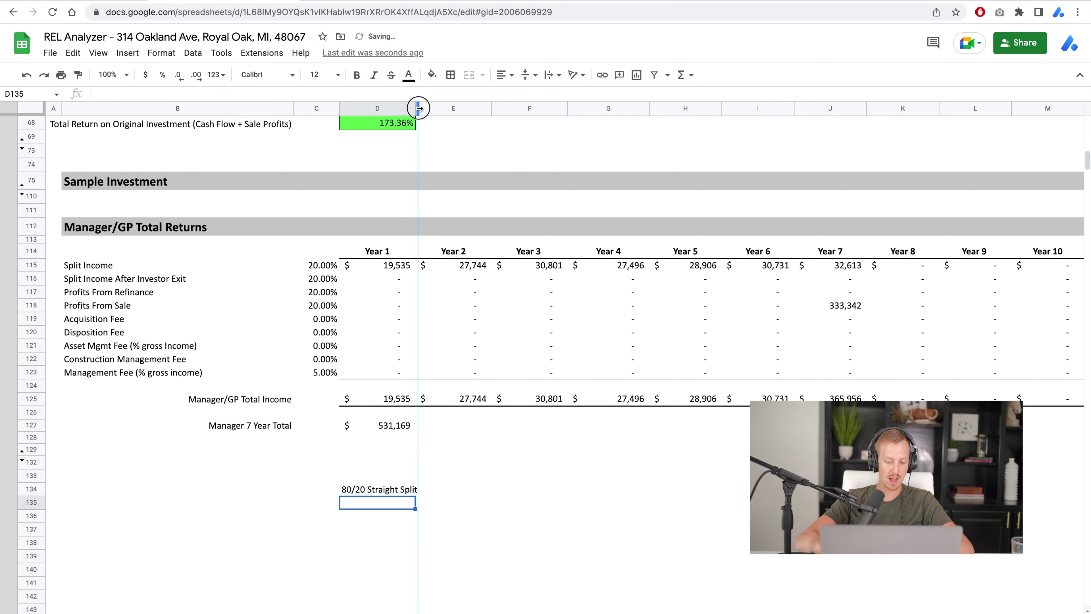
pyautogui.moveTo(416, 108); pyautogui.dragTo(427, 108)
# - Enter the column headings Total Cash Flow, Profits from Sale and Total in E133 through G133
pyautogui.click(464, 479)
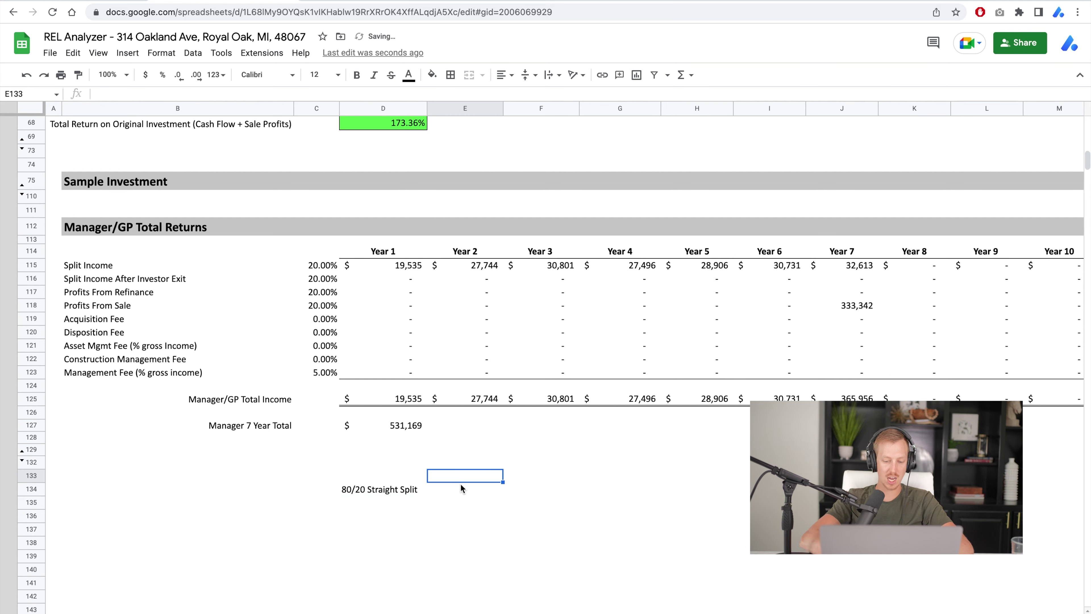
pyautogui.write('T')
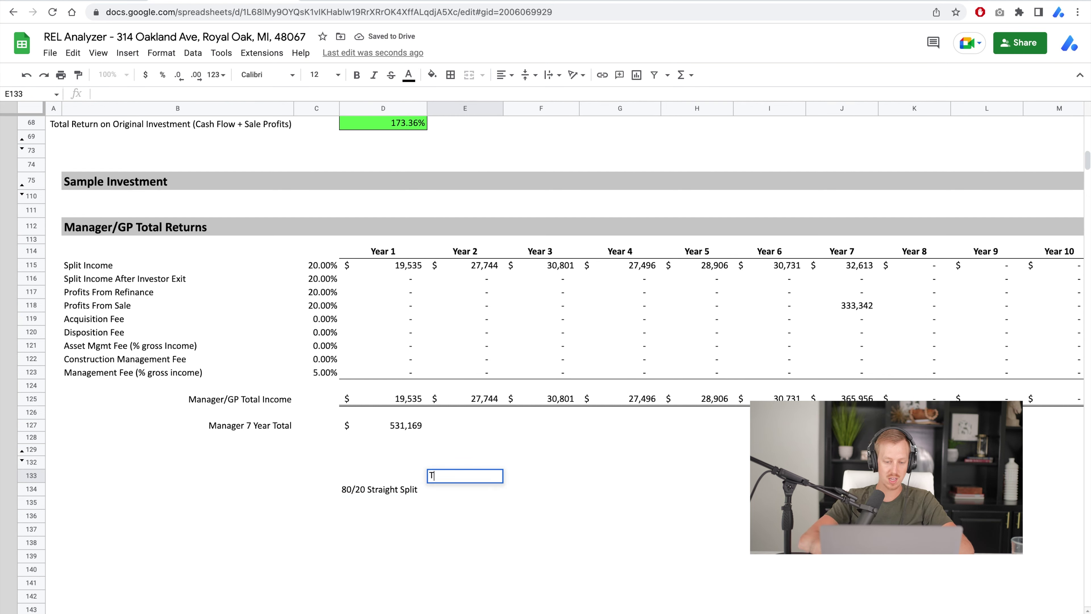
pyautogui.write('otal Cash Flow')
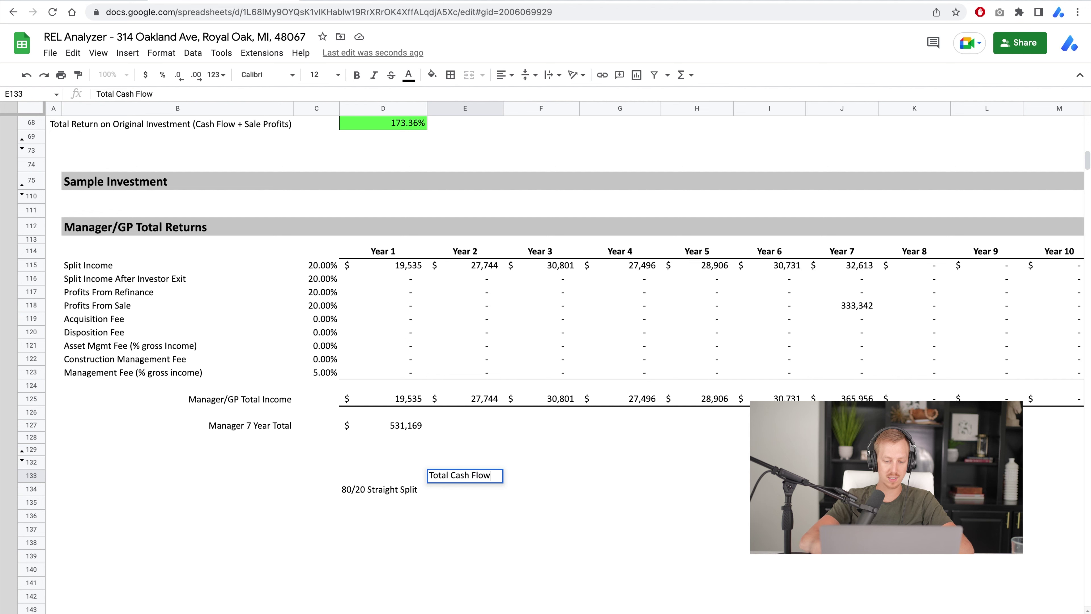
pyautogui.press('Tab')
pyautogui.write('To')
pyautogui.write('On')
pyautogui.press('BackSpace')
pyautogui.press('BackSpace')
pyautogui.write('Profits from Sale')
pyautogui.press('Return')
pyautogui.press('Up')
pyautogui.press('Right')
pyautogui.press('Right')
pyautogui.write('Total')
pyautogui.press('Return')
# - Add a bottom border to the headings in E133:G133 and center them horizontally
pyautogui.press('Up')
pyautogui.hotkey('shift', 'Left')
pyautogui.hotkey('shift', 'Left')
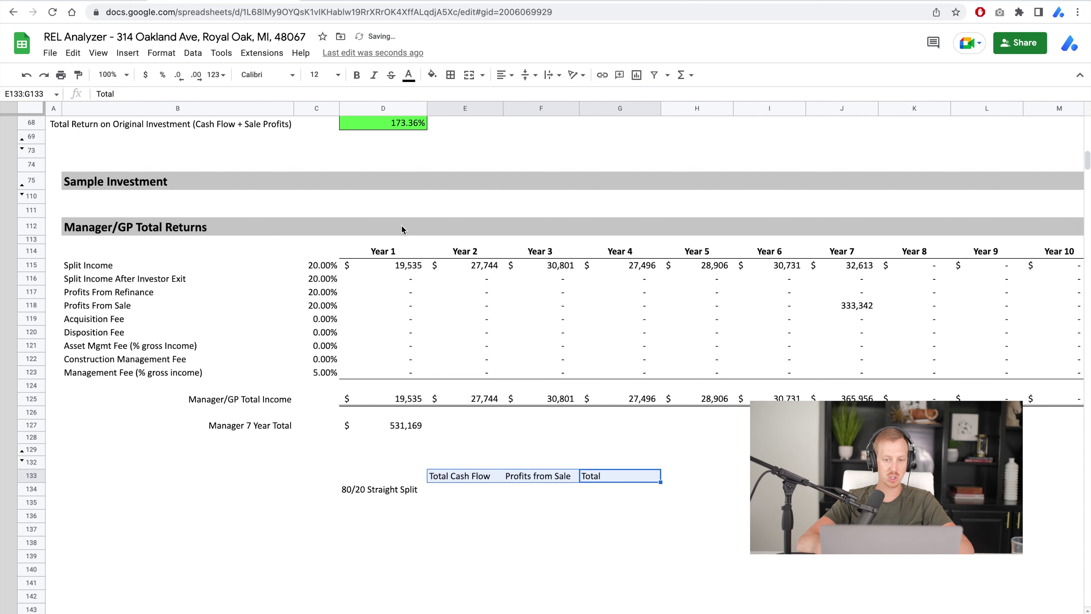
pyautogui.click(450, 75)
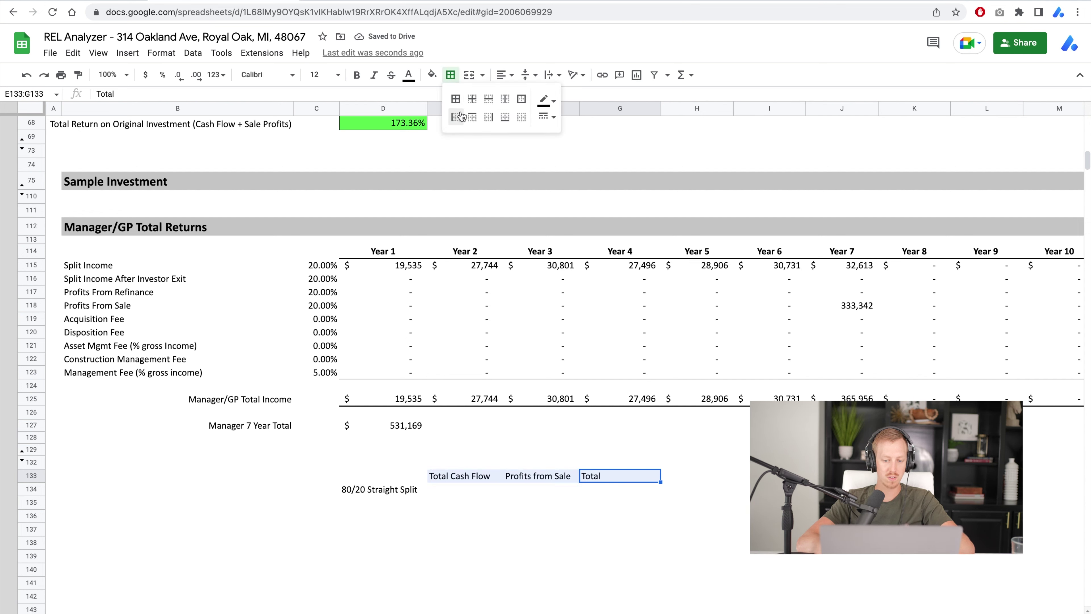
pyautogui.click(522, 99)
pyautogui.click(506, 74)
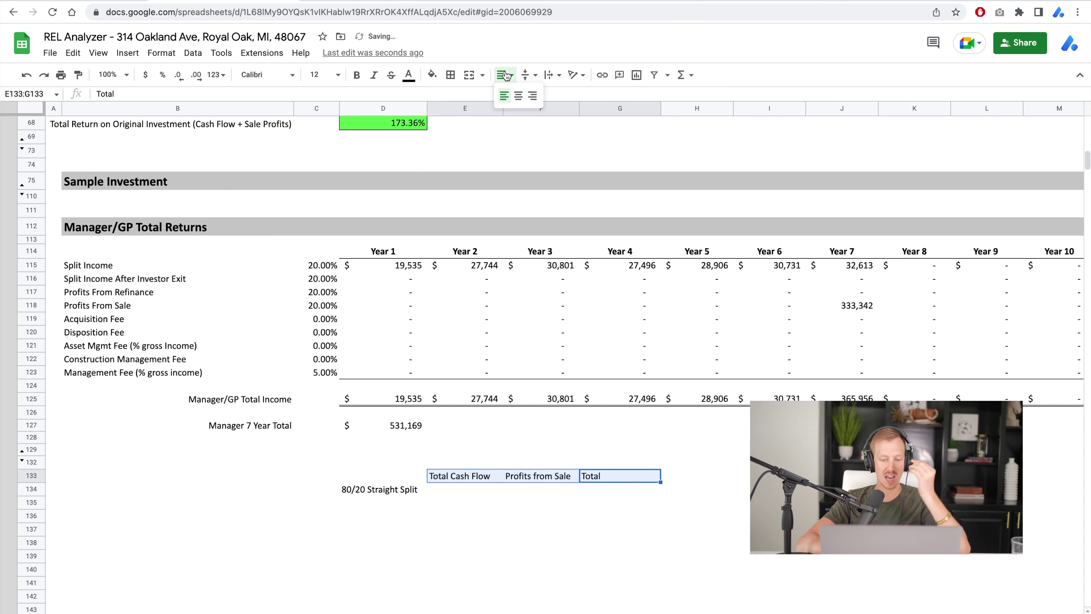
pyautogui.click(518, 96)
pyautogui.click(528, 518)
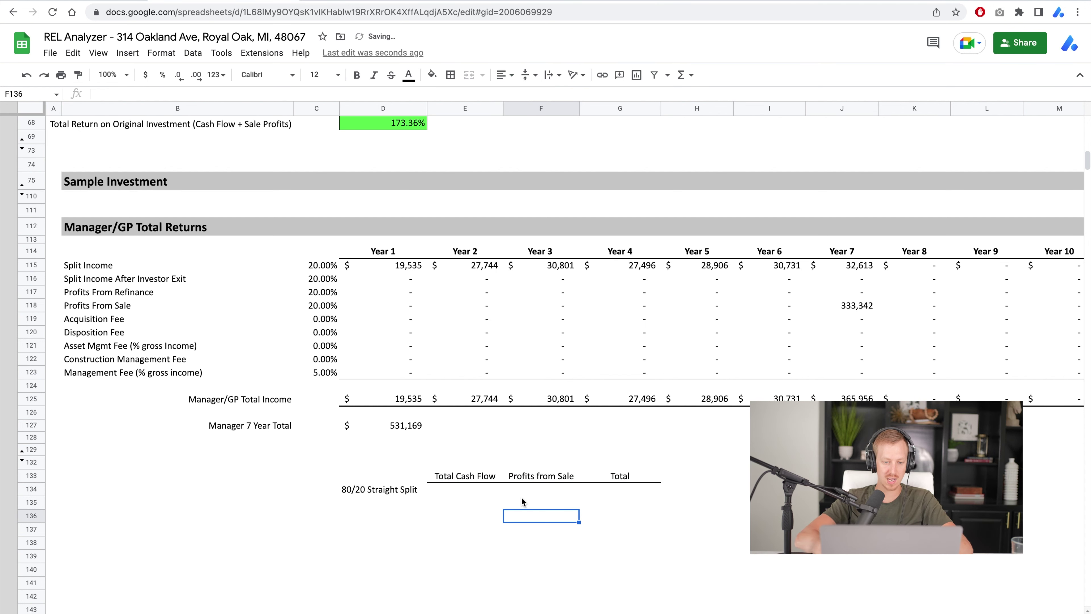
# - Sum the manager's Split Income for Years 1 to 7 and enter 197827 as Total Cash Flow in E134
pyautogui.click(474, 491)
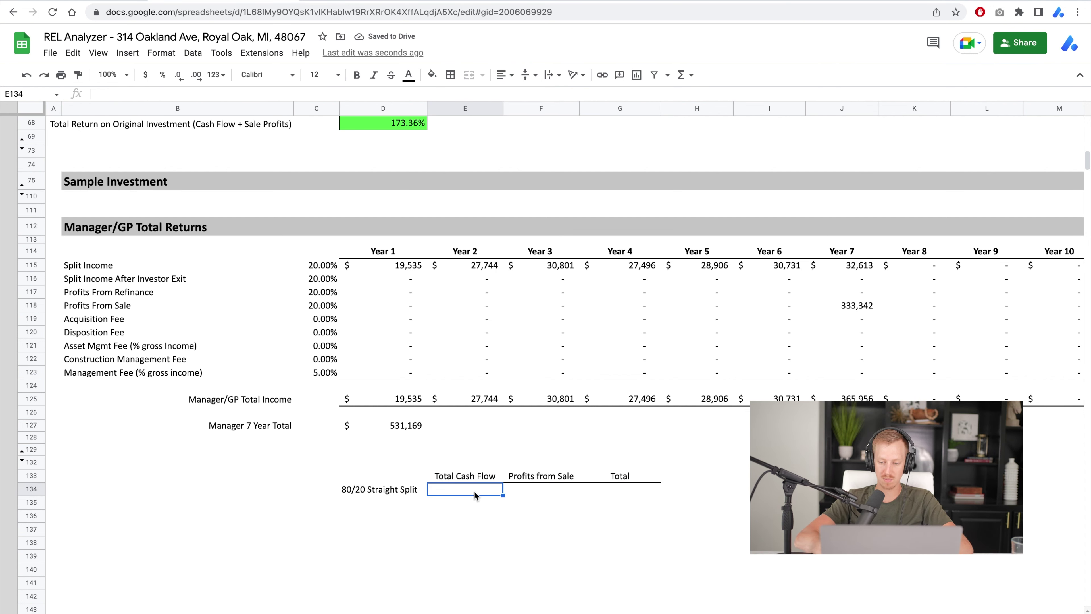
pyautogui.moveTo(402, 266); pyautogui.dragTo(847, 259)
pyautogui.click(985, 612)
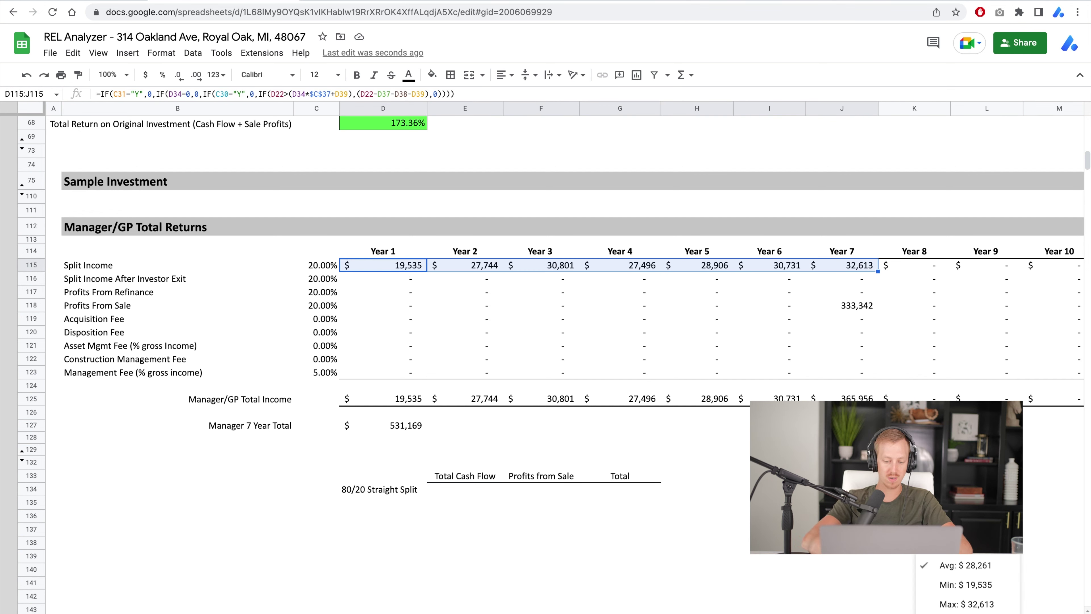
pyautogui.click(984, 552)
pyautogui.click(477, 493)
pyautogui.write('19')
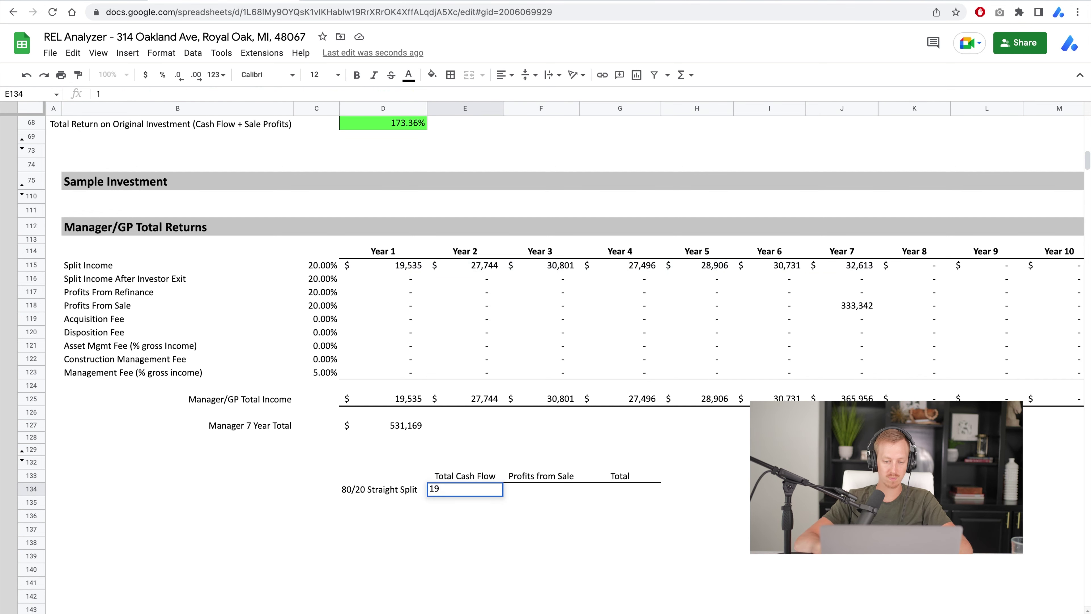
pyautogui.write('7827')
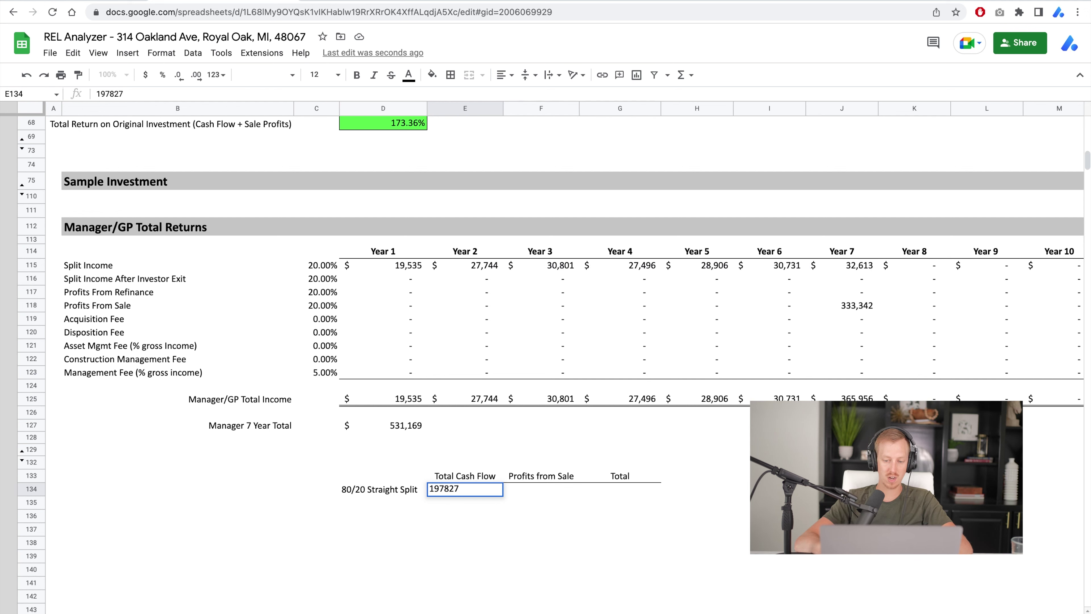
pyautogui.press('Return')
# - Enter the column heading Investor IRR in I133
pyautogui.press('Up')
pyautogui.press('Right')
pyautogui.press('Right')
pyautogui.press('Right')
pyautogui.press('Up')
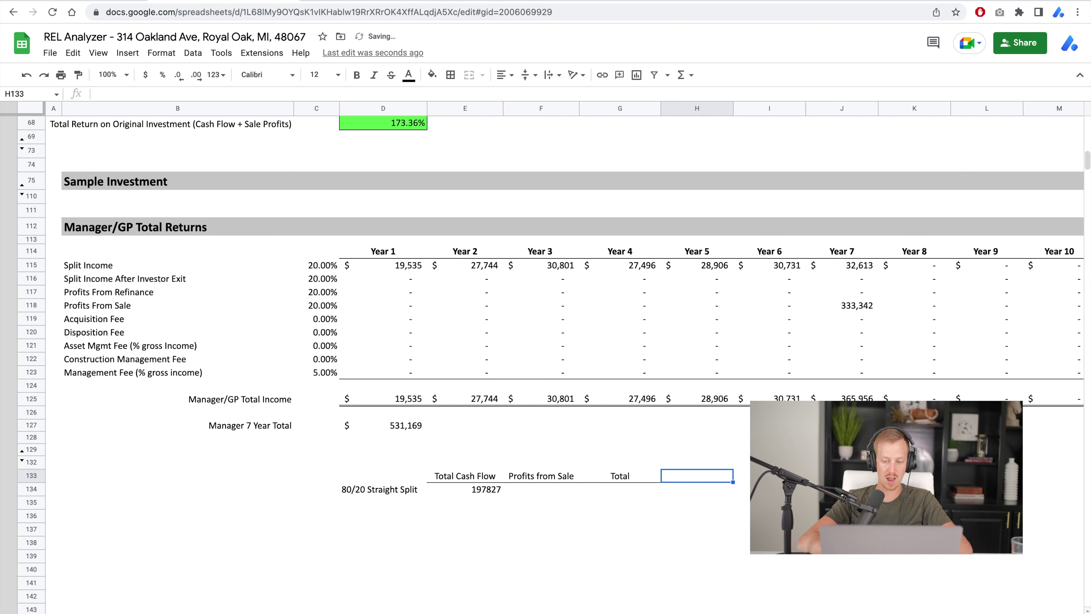
pyautogui.press('Right')
pyautogui.write('Investo')
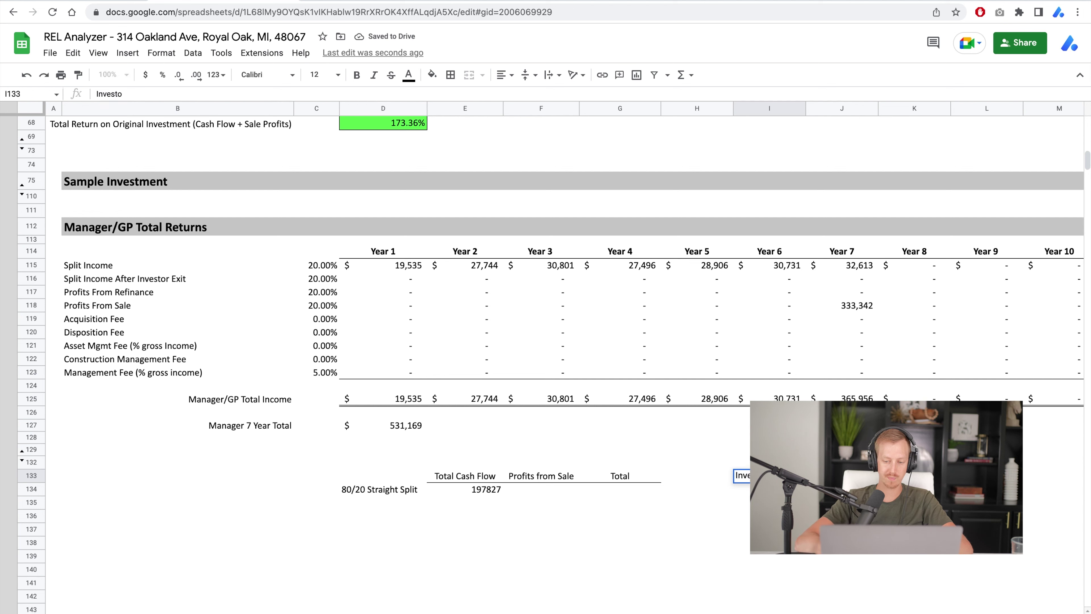
pyautogui.write('r ORR')
pyautogui.press('Return')
# - Add a bottom border to the Investor IRR heading in I133 and center it horizontally
pyautogui.press('Up')
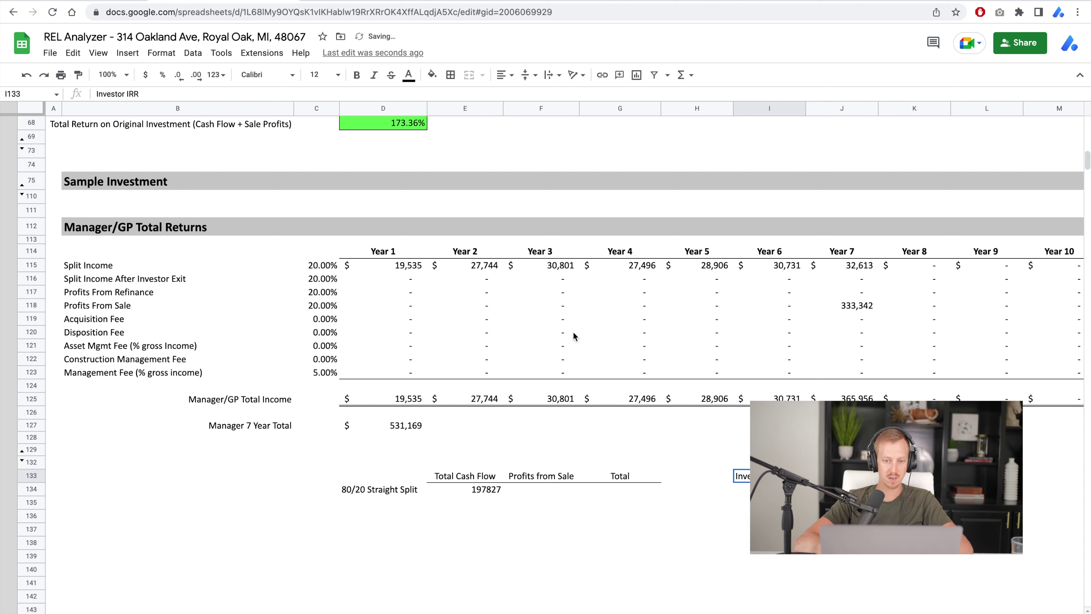
pyautogui.click(450, 74)
pyautogui.click(505, 117)
pyautogui.click(504, 74)
pyautogui.click(519, 101)
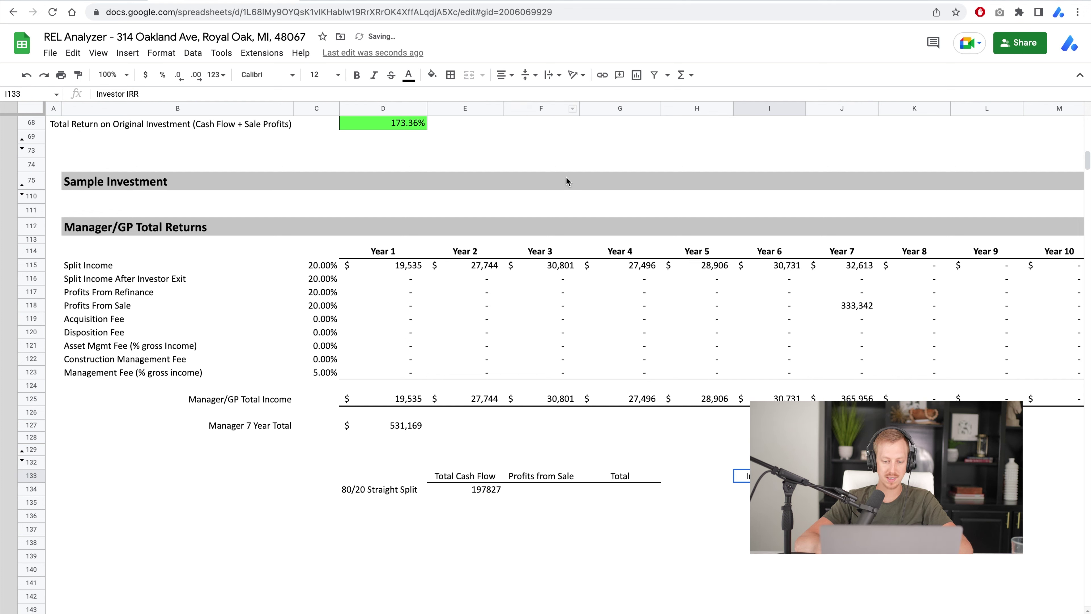
# - Format the range E134:J141 as accounting values with no decimal places
pyautogui.click(533, 475)
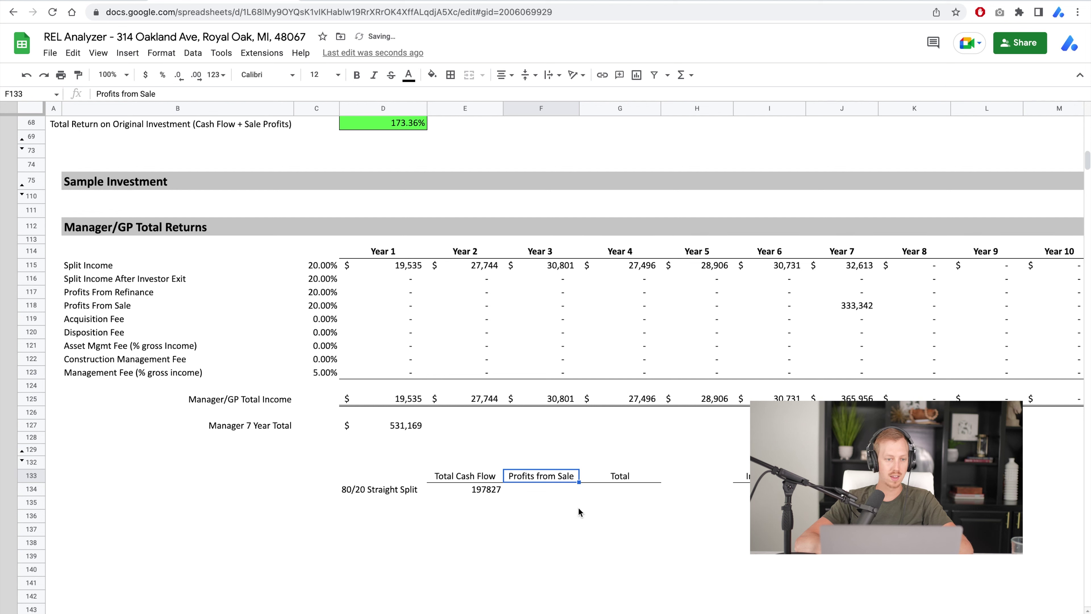
pyautogui.moveTo(485, 495); pyautogui.dragTo(810, 586)
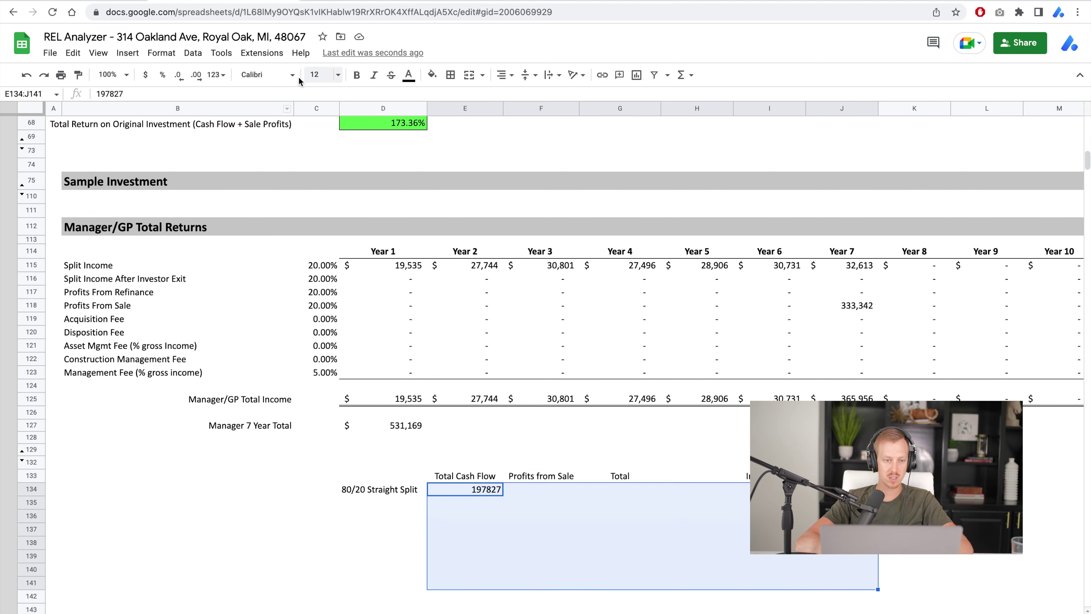
pyautogui.click(216, 75)
pyautogui.click(266, 214)
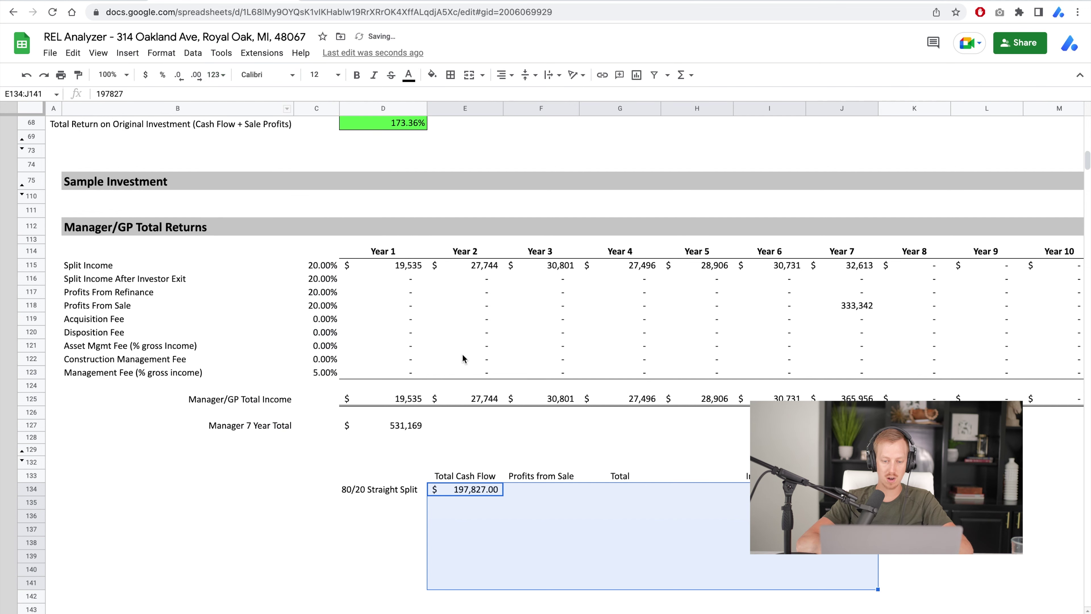
pyautogui.click(179, 76)
pyautogui.click(178, 75)
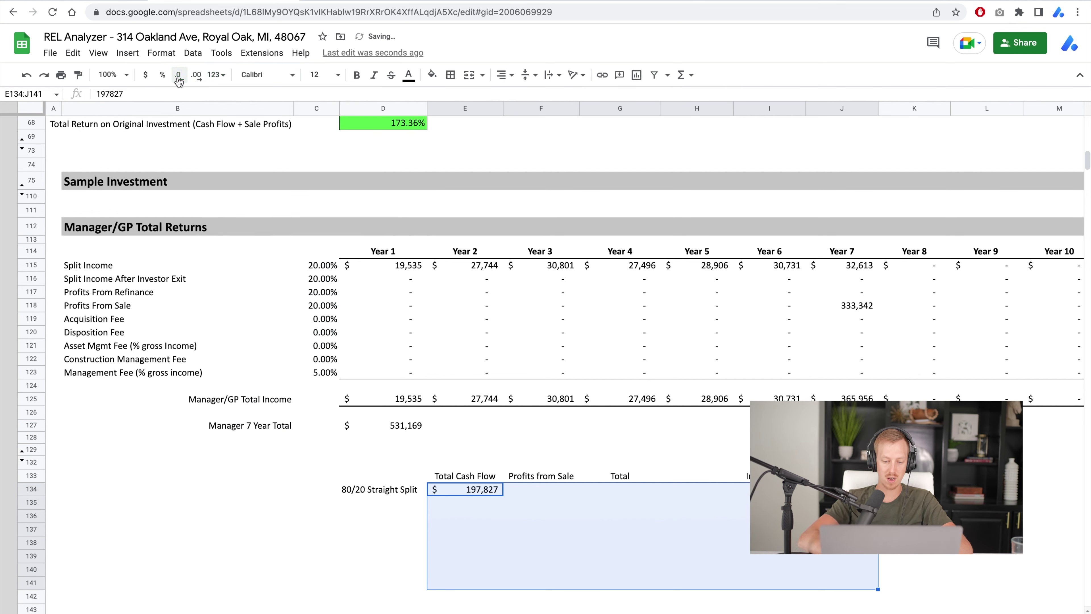
# - Enter 333,342 as the 80/20 Straight Split's Profits from Sale in F134
pyautogui.click(535, 485)
pyautogui.write('33')
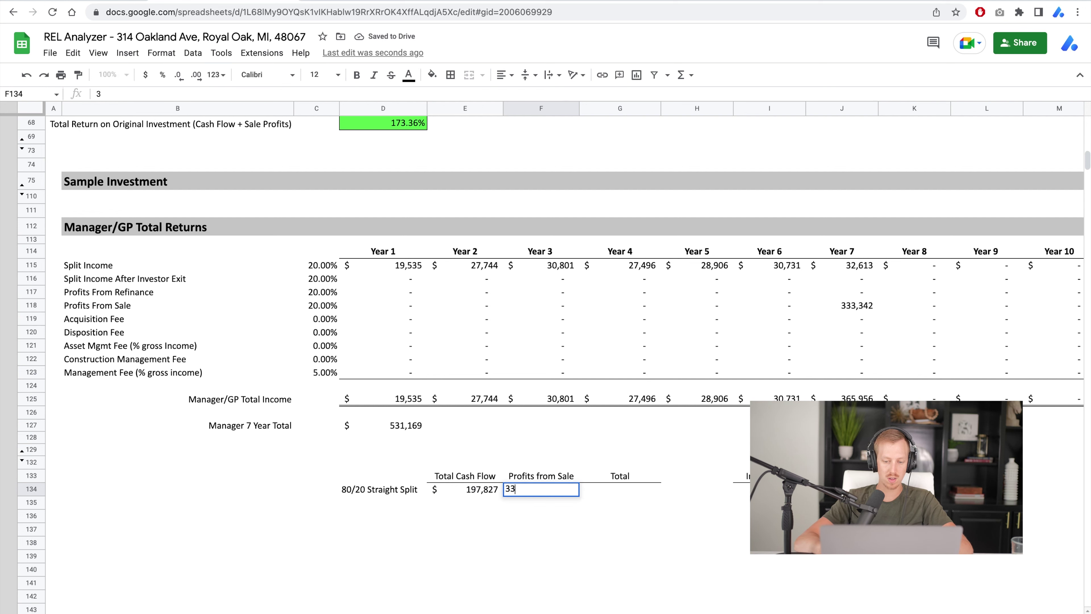
pyautogui.write('3,342')
pyautogui.press('Return')
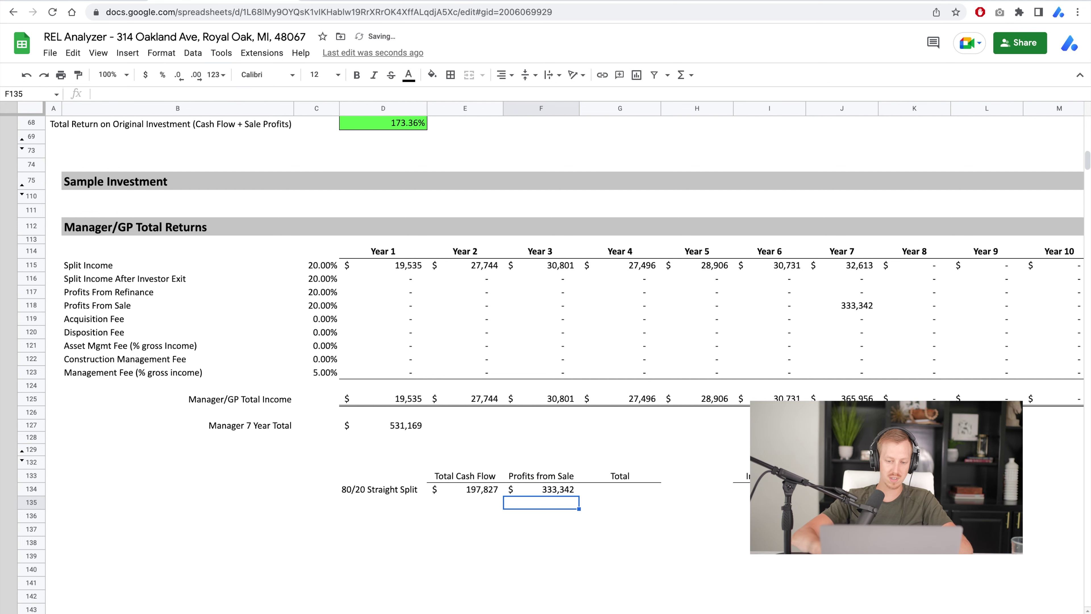
# - Total the 80/20 row's cash flow and sale profits in G134 with a SUM of E134:F134
pyautogui.press('Up')
pyautogui.press('Right')
pyautogui.write('=SUM(')
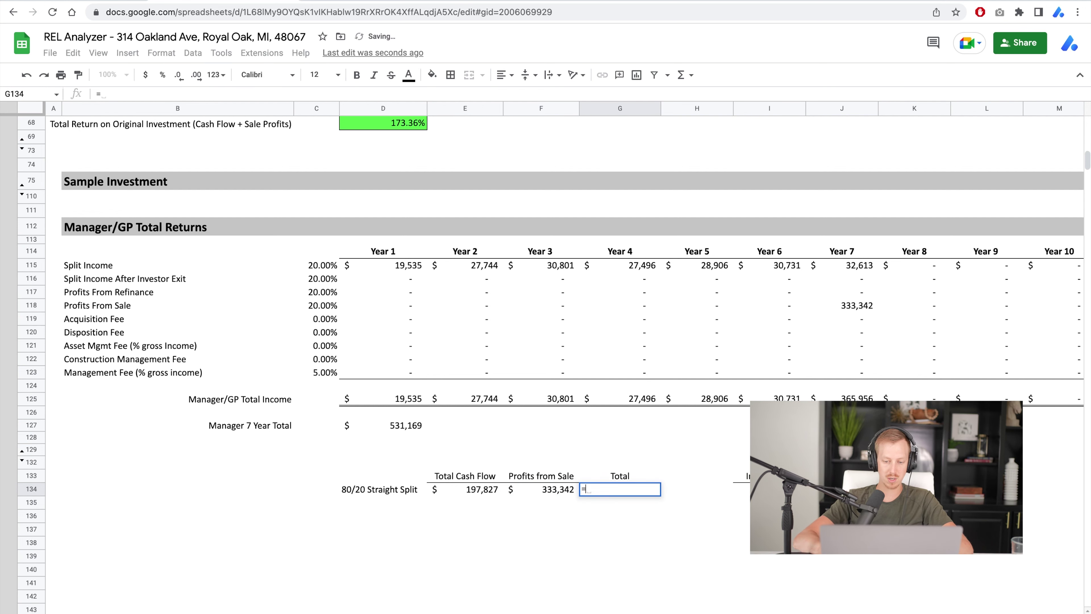
pyautogui.press('Left')
pyautogui.hotkey('shift', 'Left')
pyautogui.press('Return')
# - Copy the Total formula from G134 down to G135:G137
pyautogui.press('Up')
pyautogui.hotkey('ctrl', 'c')
pyautogui.press('Down')
pyautogui.hotkey('shift', 'Down')
pyautogui.hotkey('shift', 'Down')
pyautogui.hotkey('ctrl', 'v')
pyautogui.press('Right')
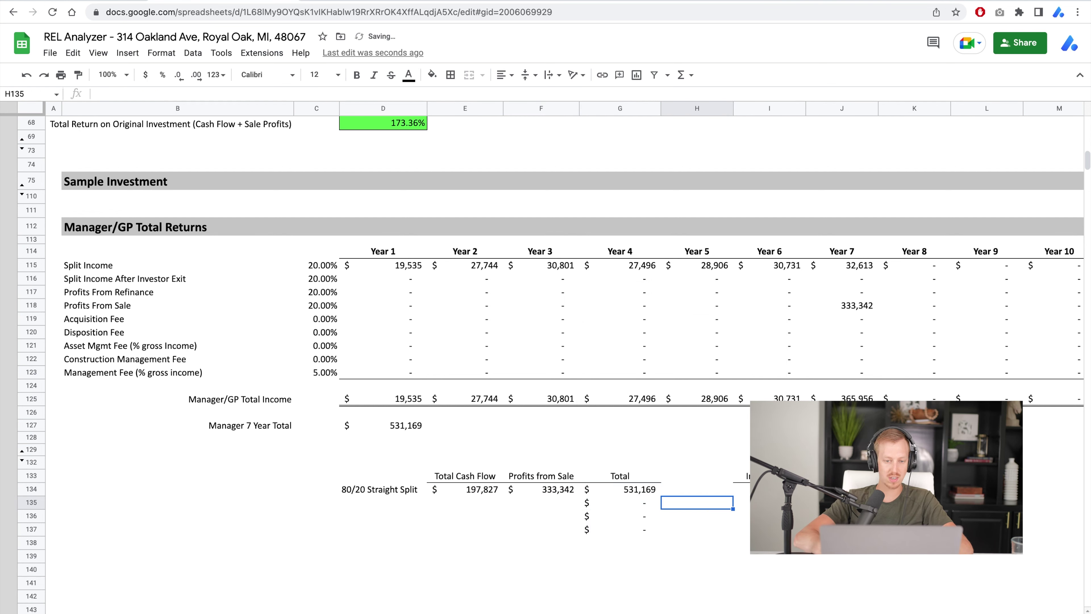
# - Look up the investors' 7 Year Internal Rate of Return and enter 17.87 under Investor IRR in I134
pyautogui.press('Right')
pyautogui.press('Up')
pyautogui.scroll(5, 643, 390)
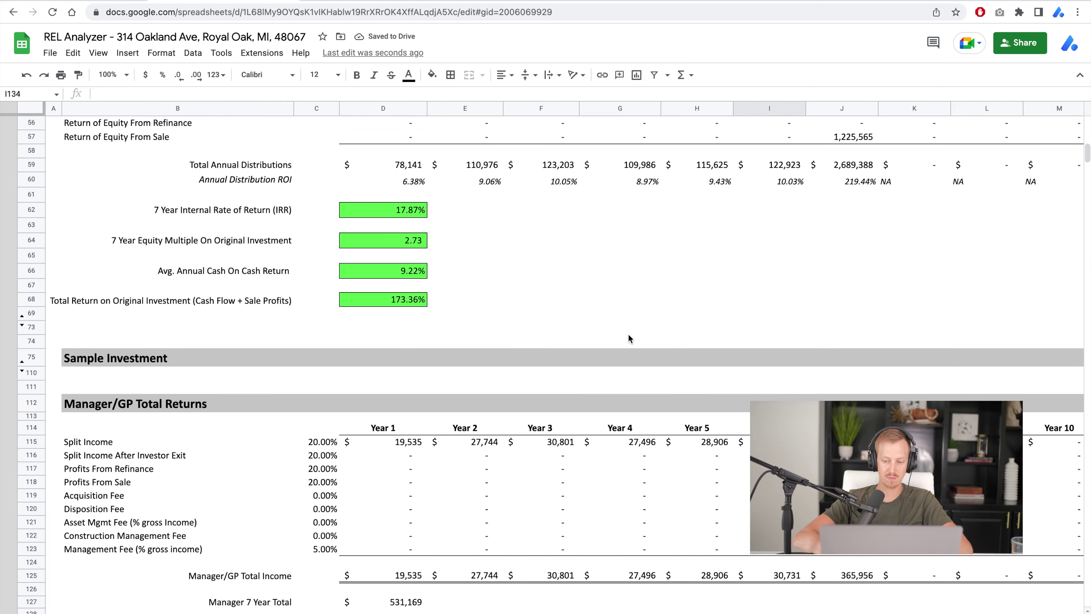
pyautogui.click(382, 217)
pyautogui.scroll(-5, 534, 304)
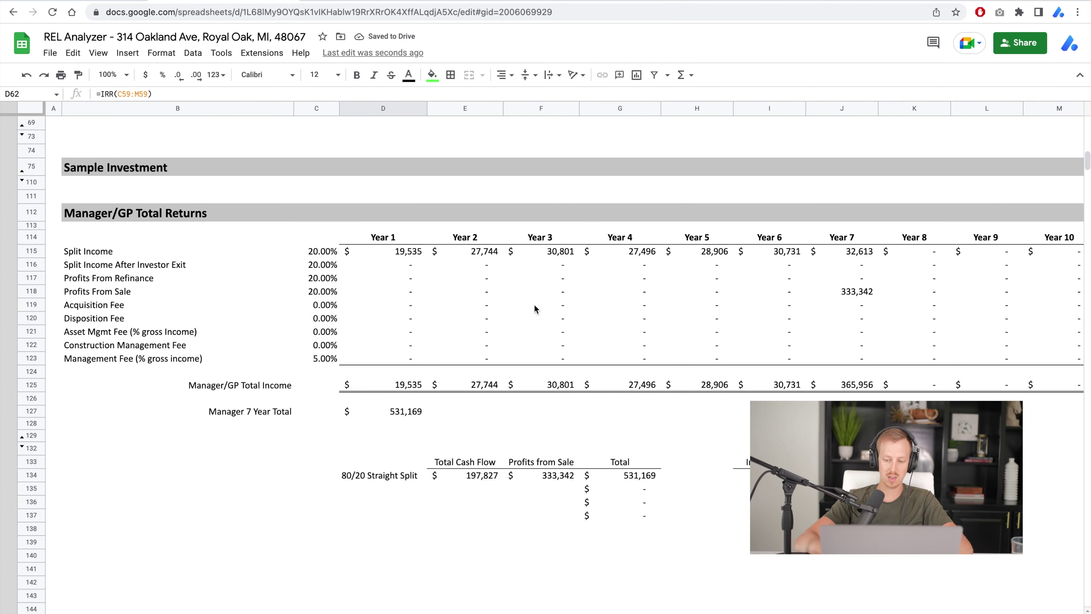
pyautogui.click(769, 476)
pyautogui.write('17.87')
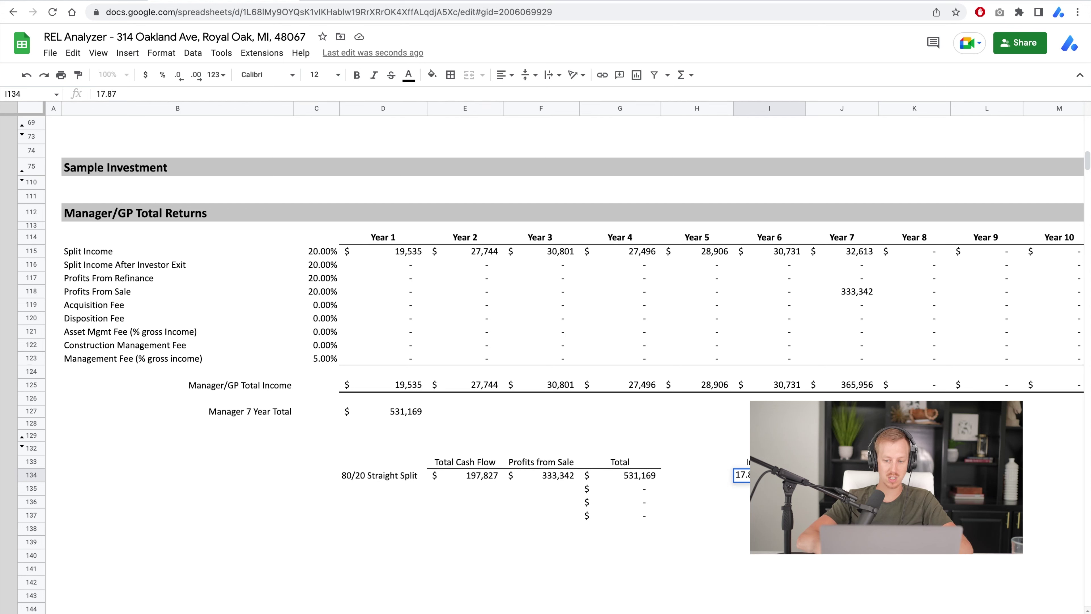
pyautogui.press('Return')
pyautogui.press('Up')
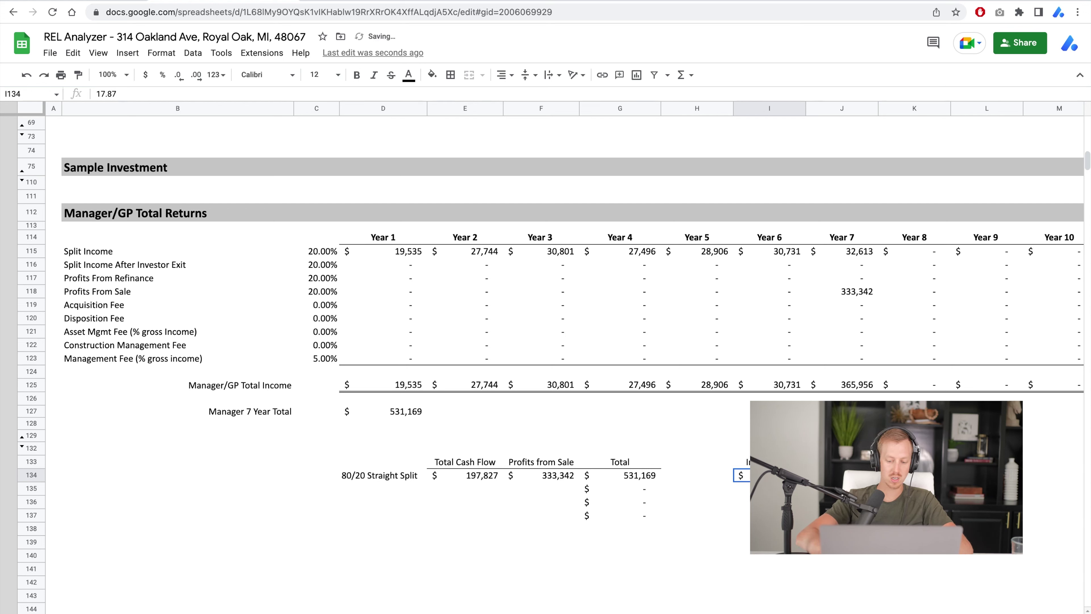
# - Format I134 as a percentage and re-enter the Investor IRR as 17.87%
pyautogui.click(146, 74)
pyautogui.click(159, 75)
pyautogui.write('17.8')
pyautogui.press('Return')
# - Set the four investor splits in the Syndication and Investment Returns section, E65:E68, to 50%
pyautogui.press('Left')
pyautogui.press('Left')
pyautogui.press('Left')
pyautogui.press('Left')
pyautogui.press('Left')
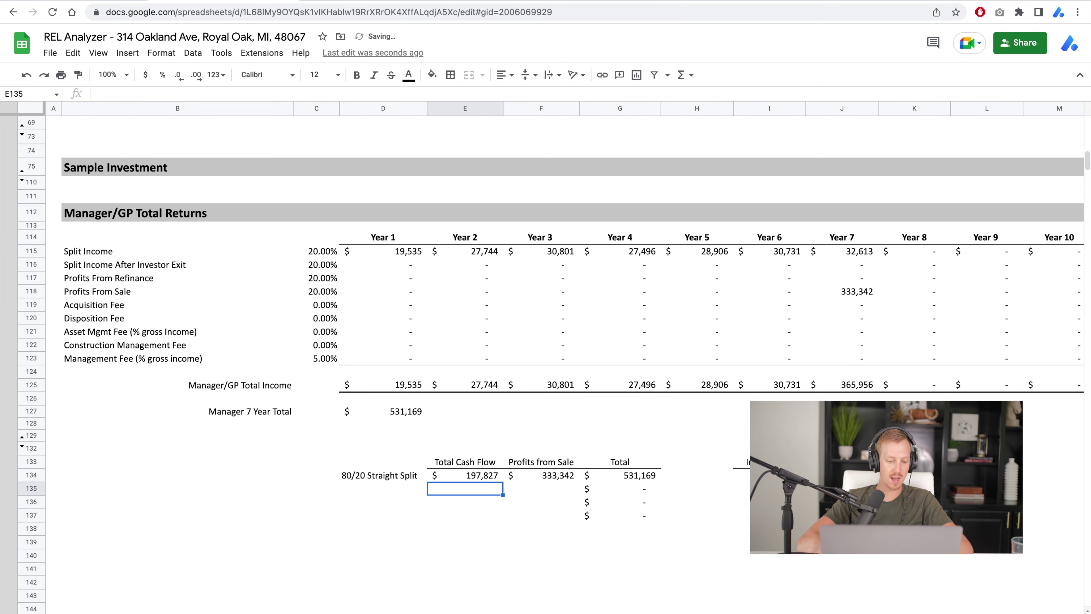
pyautogui.scroll(4, 558, 344)
pyautogui.scroll(4, 558, 344)
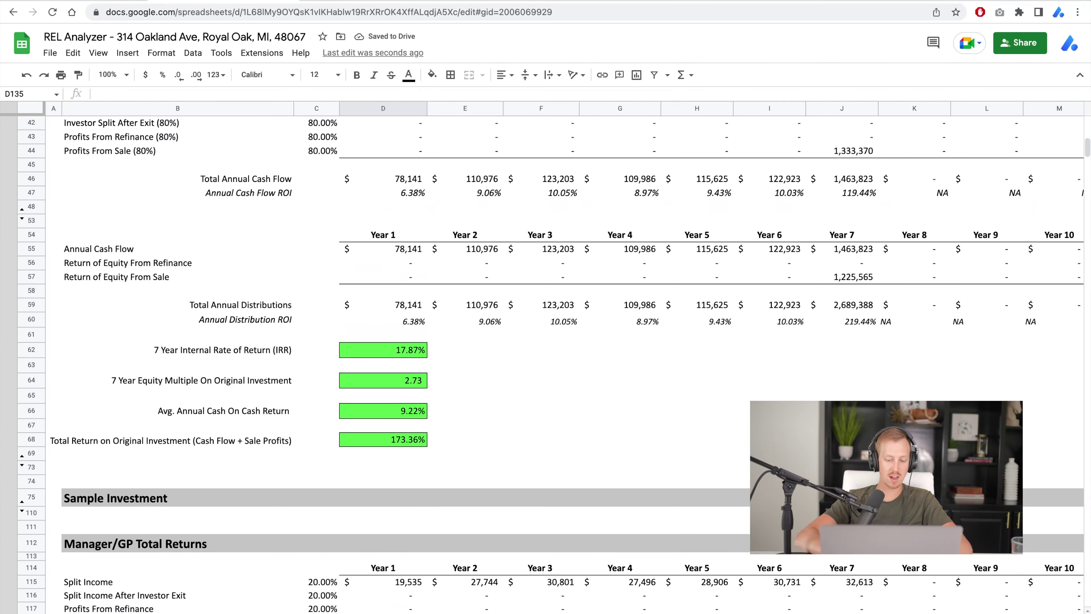
pyautogui.click(544, 613)
pyautogui.click(505, 265)
pyautogui.write('50')
pyautogui.press('Return')
pyautogui.write('50')
pyautogui.press('Return')
pyautogui.write('50')
pyautogui.press('Return')
pyautogui.write('50')
pyautogui.press('Return')
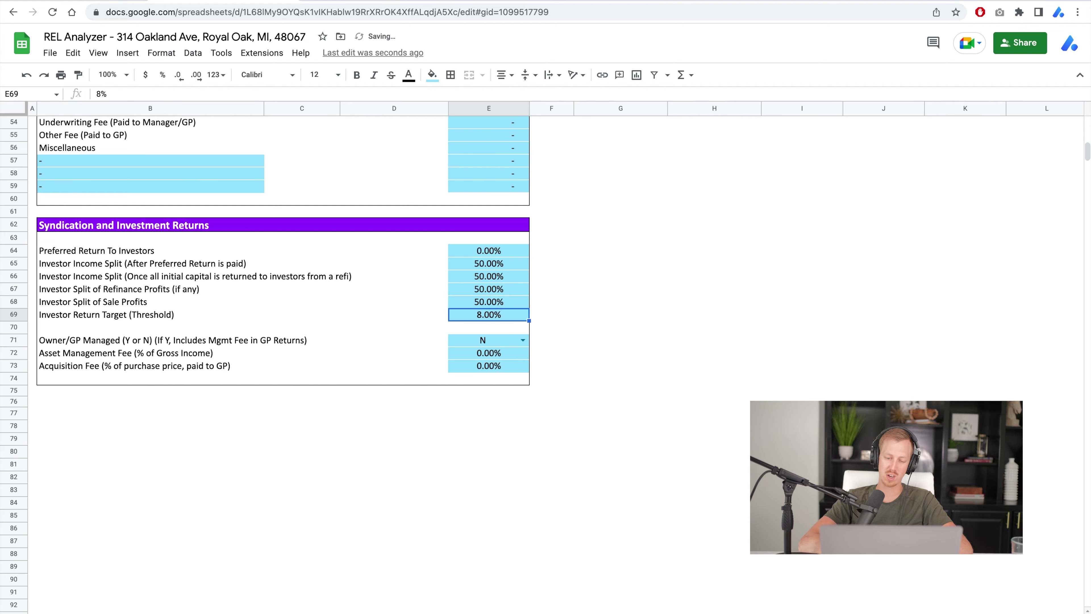
# - Return to the investment returns sheet and review the investors' IRR, equity multiple, cash on cash return and total return under the 50% split
pyautogui.click(715, 613)
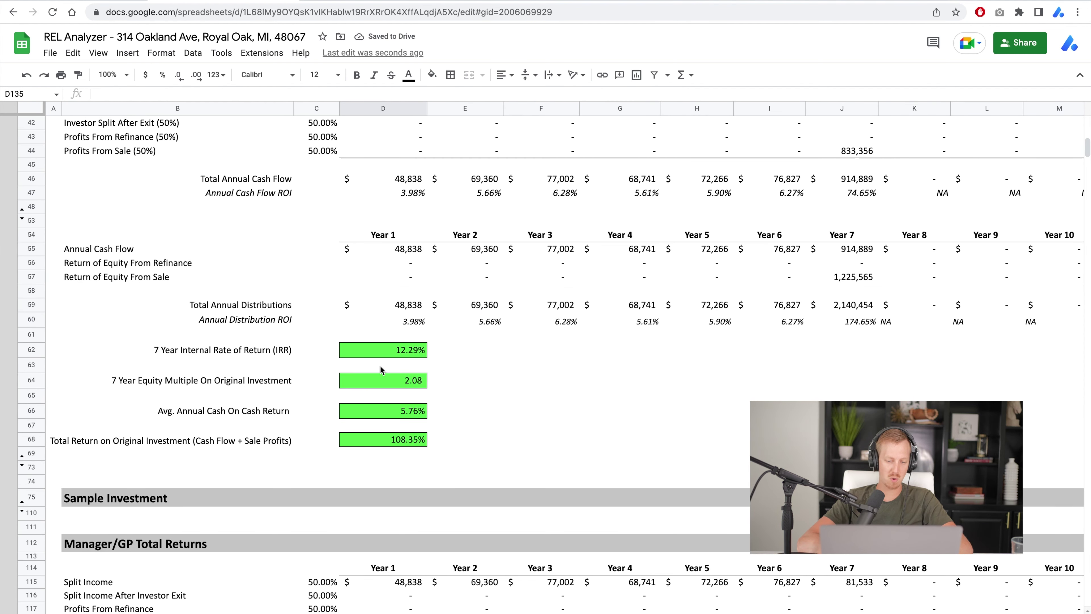
pyautogui.click(381, 353)
pyautogui.click(380, 384)
pyautogui.click(380, 410)
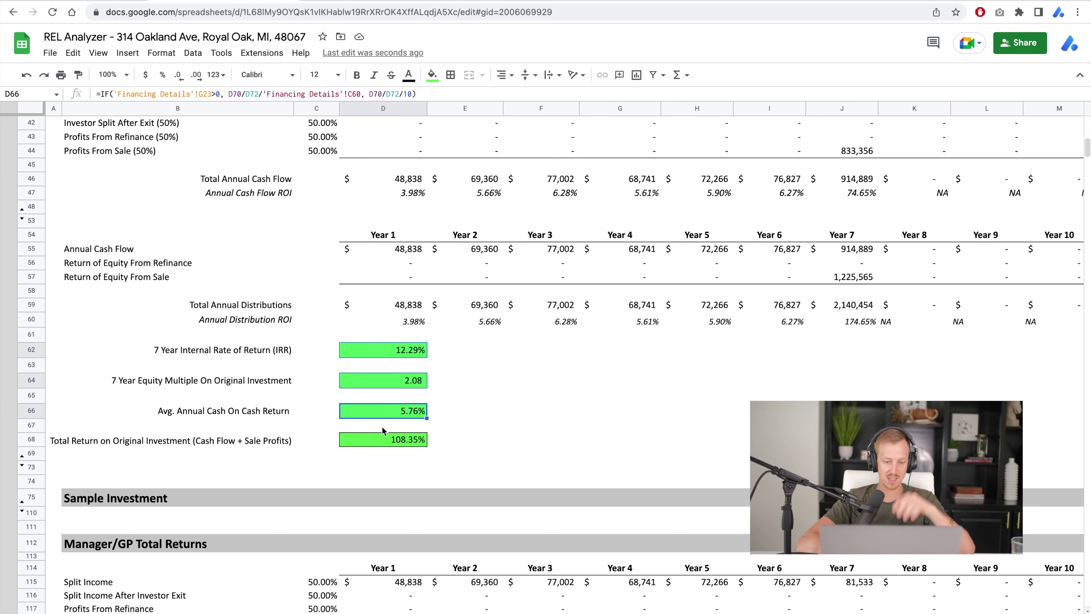
pyautogui.click(383, 440)
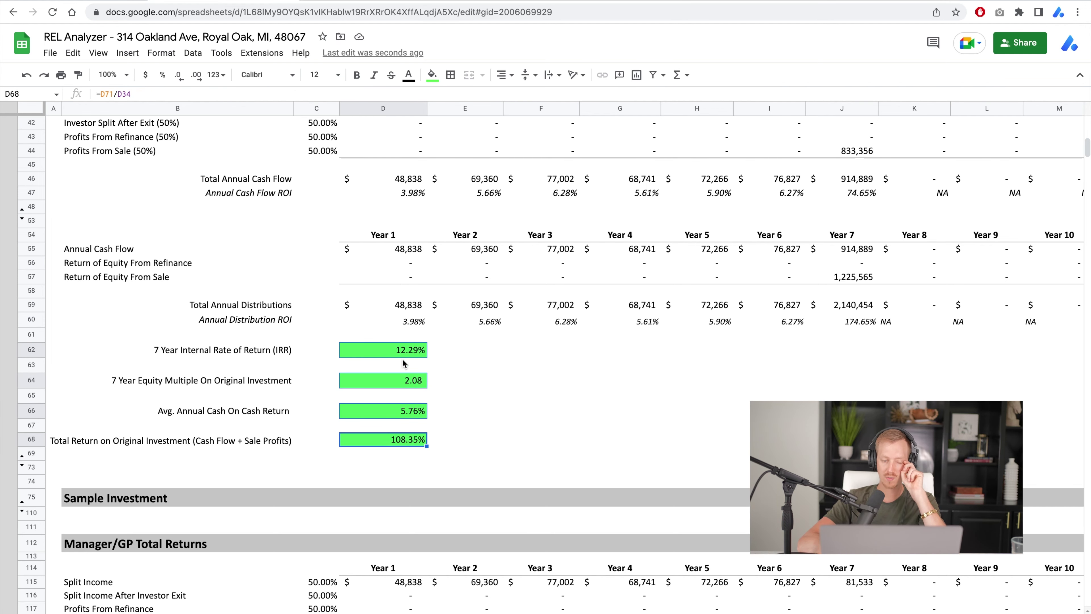
pyautogui.scroll(5, 402, 351)
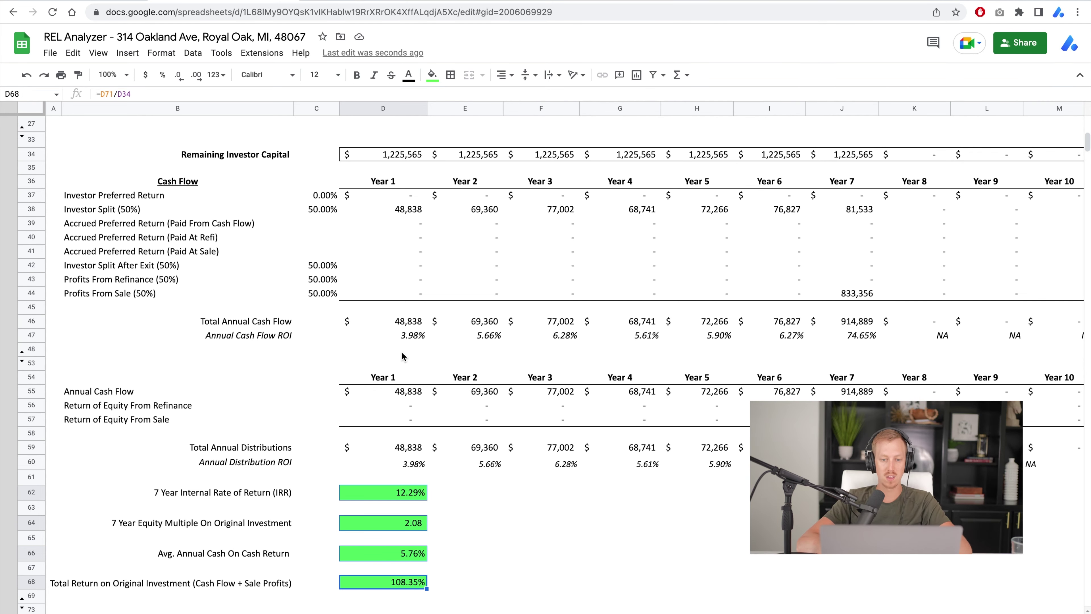
# - Set the income, refinance and sale profit splits for investors in E65:E68 to 70%
pyautogui.click(522, 613)
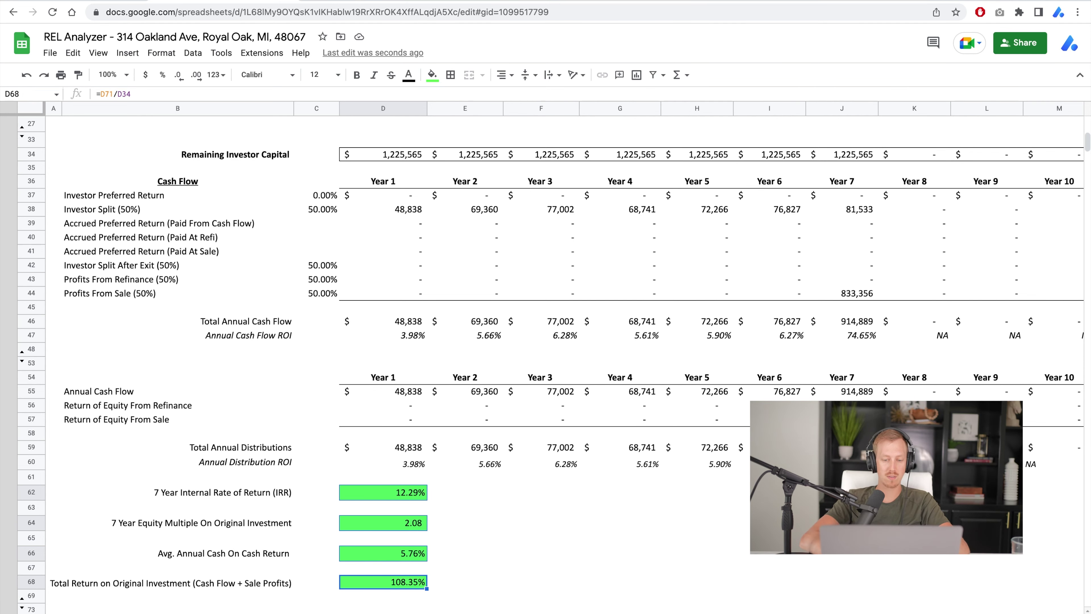
pyautogui.click(503, 267)
pyautogui.write('70')
pyautogui.press('Return')
pyautogui.write('70')
pyautogui.press('Return')
pyautogui.write('70')
pyautogui.press('Return')
pyautogui.write('70')
pyautogui.press('Return')
# - Return to the investment returns sheet and check the investors' average cash on cash return and 7 year IRR under the 70% split
pyautogui.hotkey('ctrl', 'shift', 'pagedown')
pyautogui.scroll(-5, 592, 492)
pyautogui.click(391, 356)
pyautogui.click(388, 383)
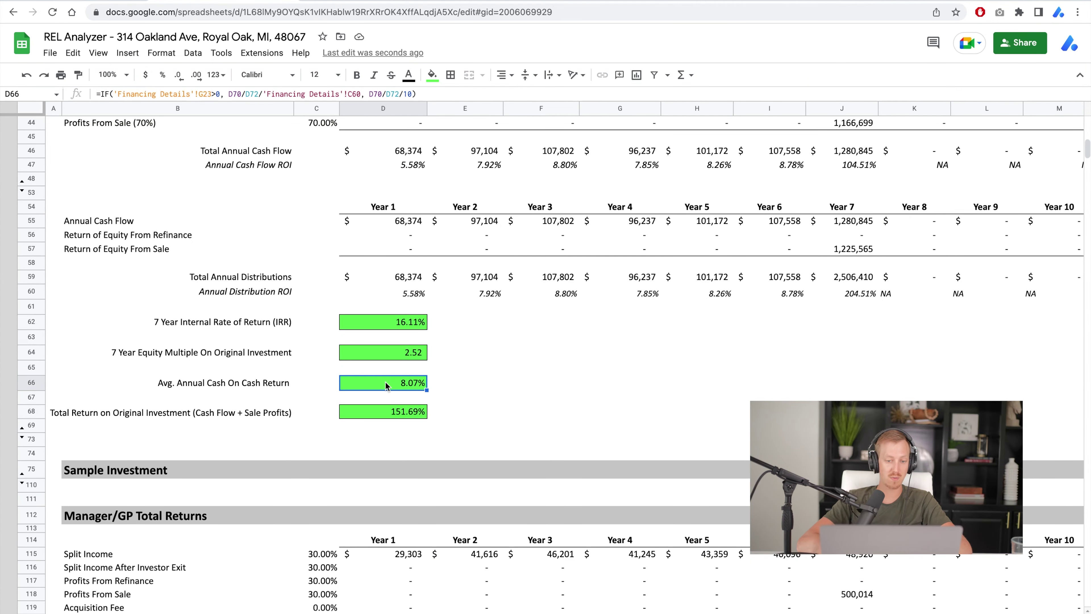
pyautogui.click(388, 321)
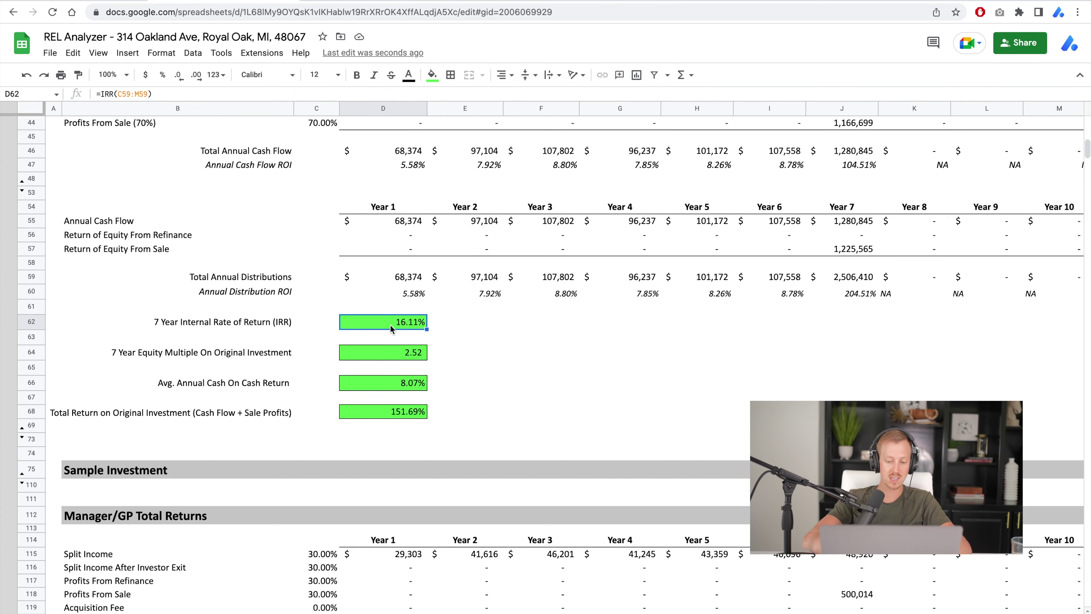
# - Enter the row label "70/30 Straight Splti" in D135 of the summary table
pyautogui.scroll(-10, 391, 330)
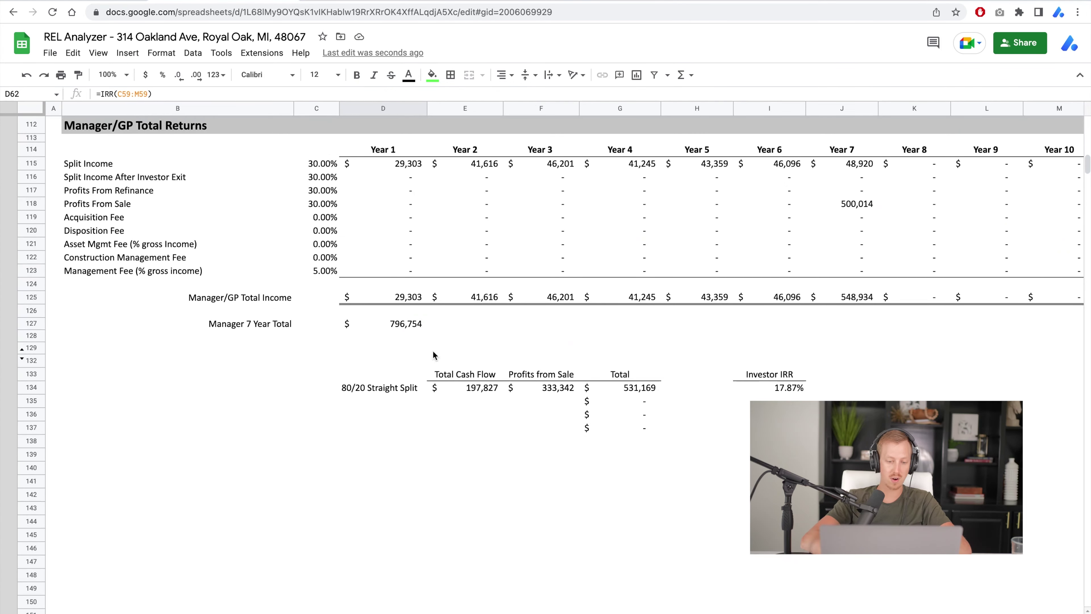
pyautogui.click(410, 400)
pyautogui.write('70/')
pyautogui.write('30 Strai')
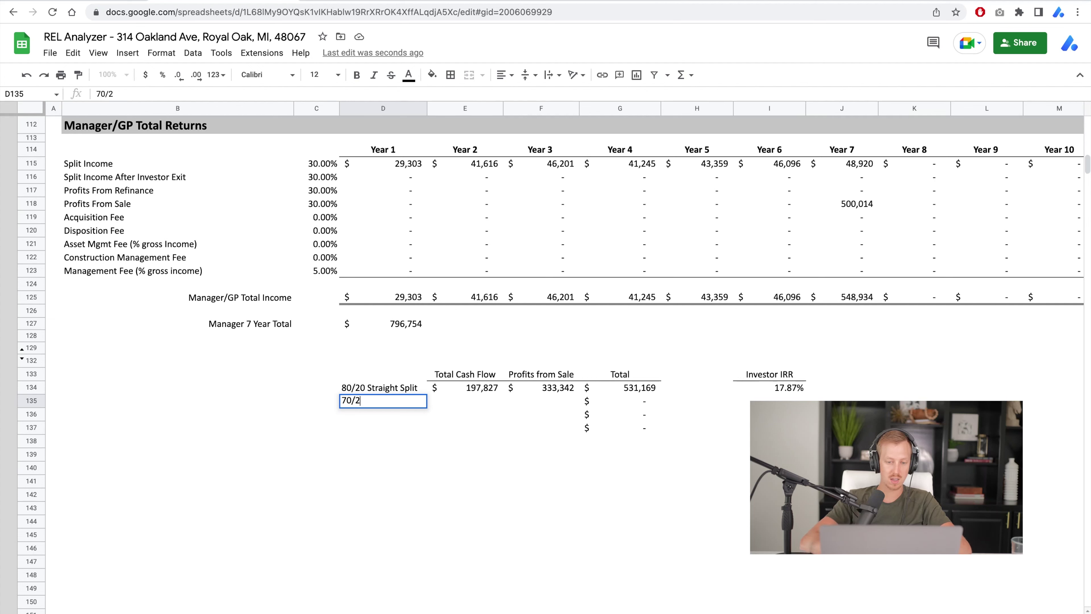
pyautogui.write('ght Splti')
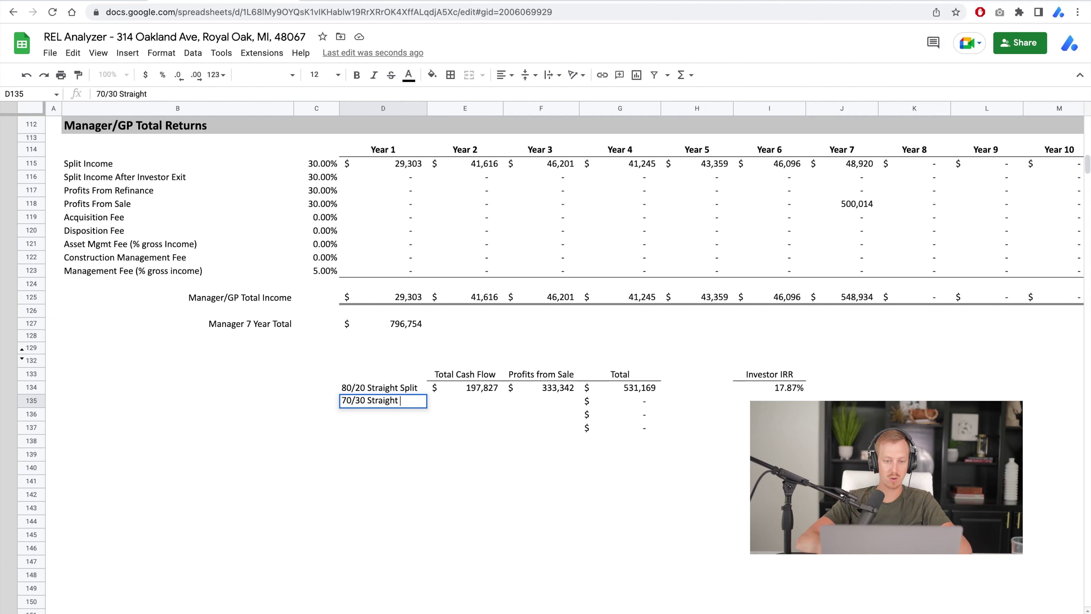
pyautogui.press('Tab')
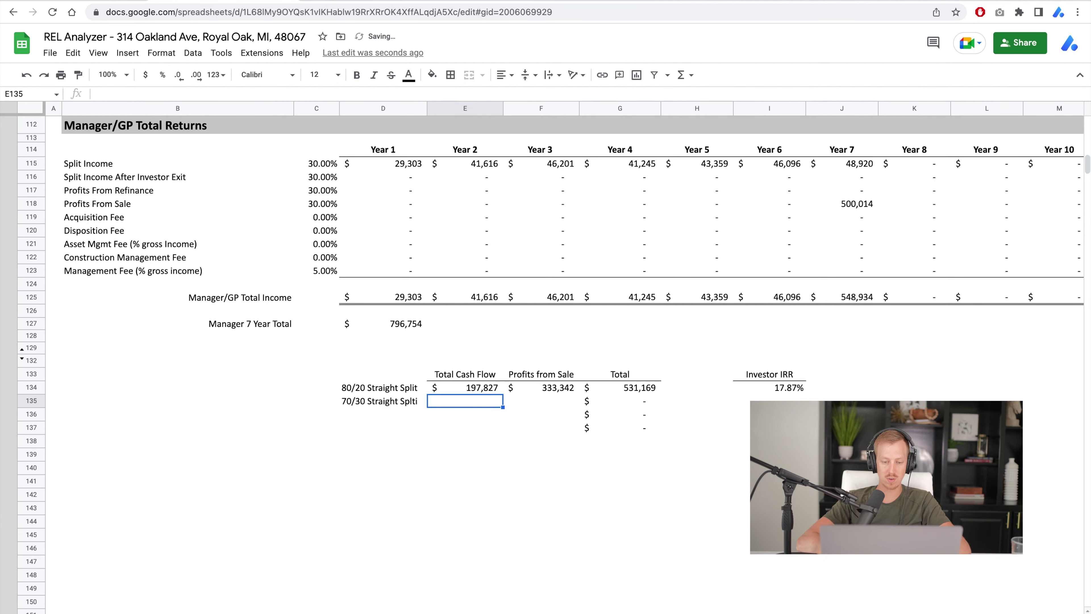
# - Sum the manager's Split Income for Years 1 to 7 and enter 296000 as Total Cash Flow in E135
pyautogui.moveTo(398, 170); pyautogui.dragTo(848, 168)
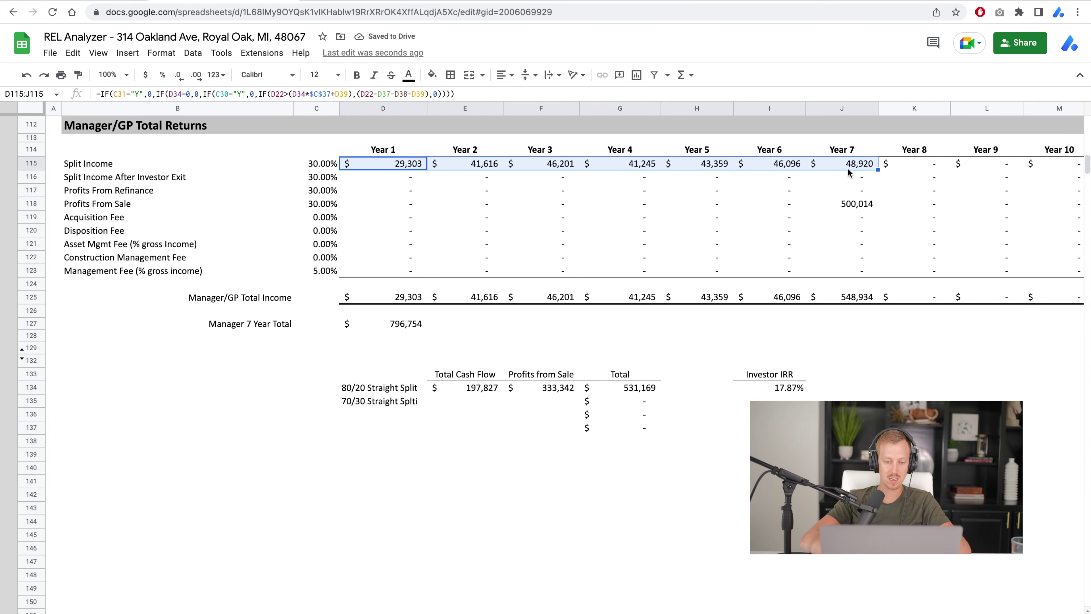
pyautogui.click(474, 401)
pyautogui.write('296000')
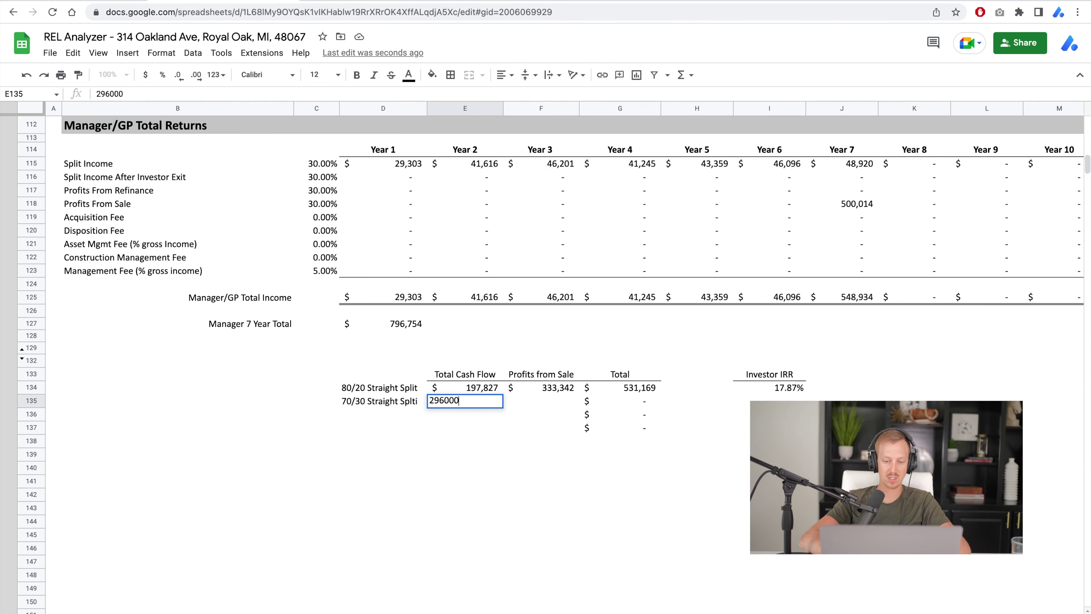
pyautogui.press('Return')
# - Enter 500000 as the 70/30 row's Profits from Sale in F135
pyautogui.press('Up')
pyautogui.press('Right')
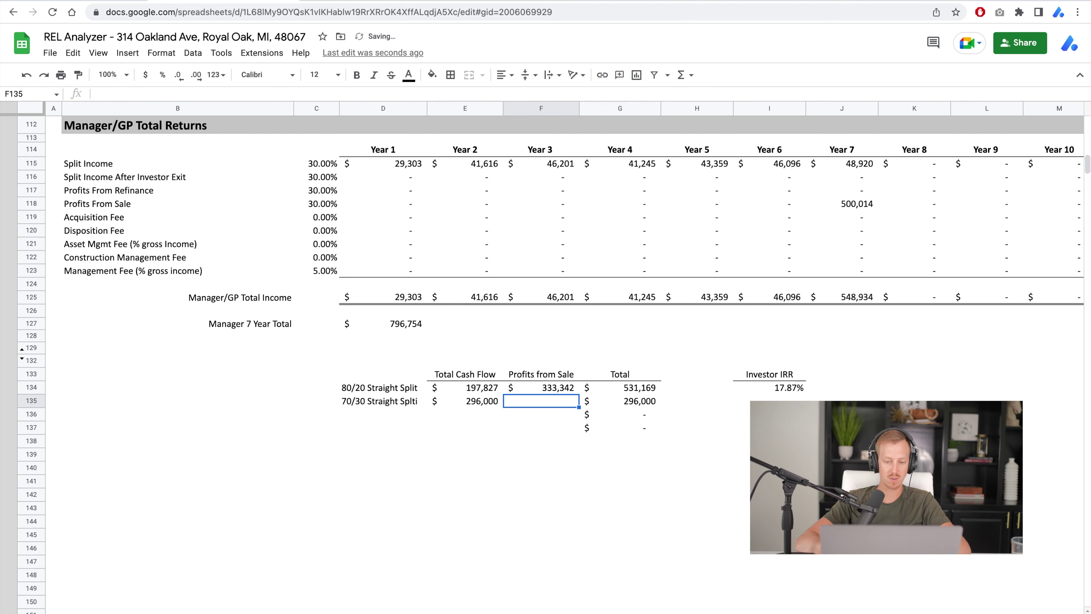
pyautogui.write('500000')
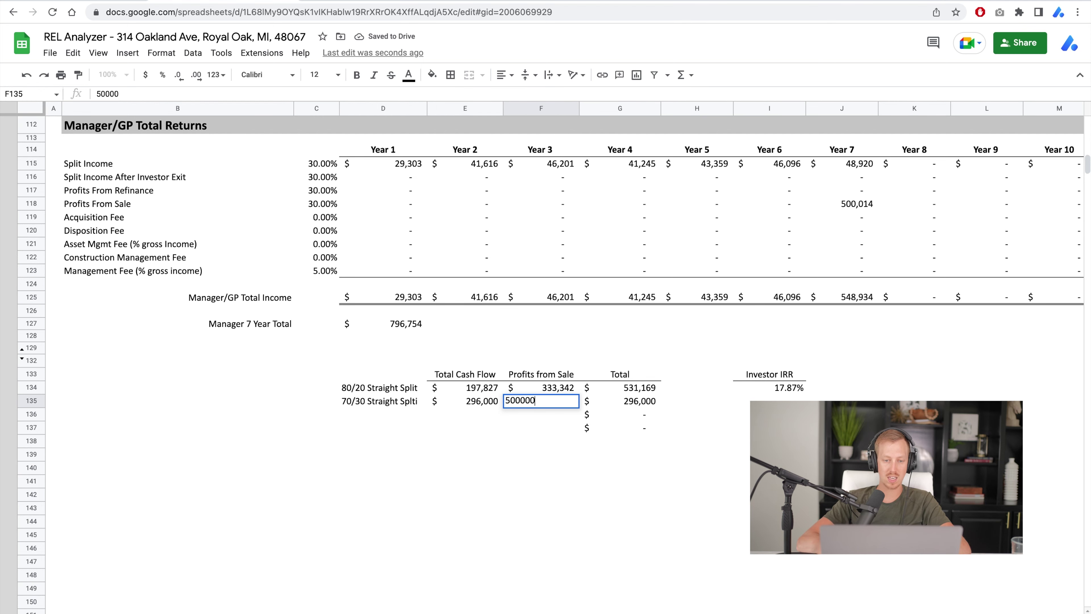
pyautogui.press('Return')
pyautogui.scroll(7, 456, 230)
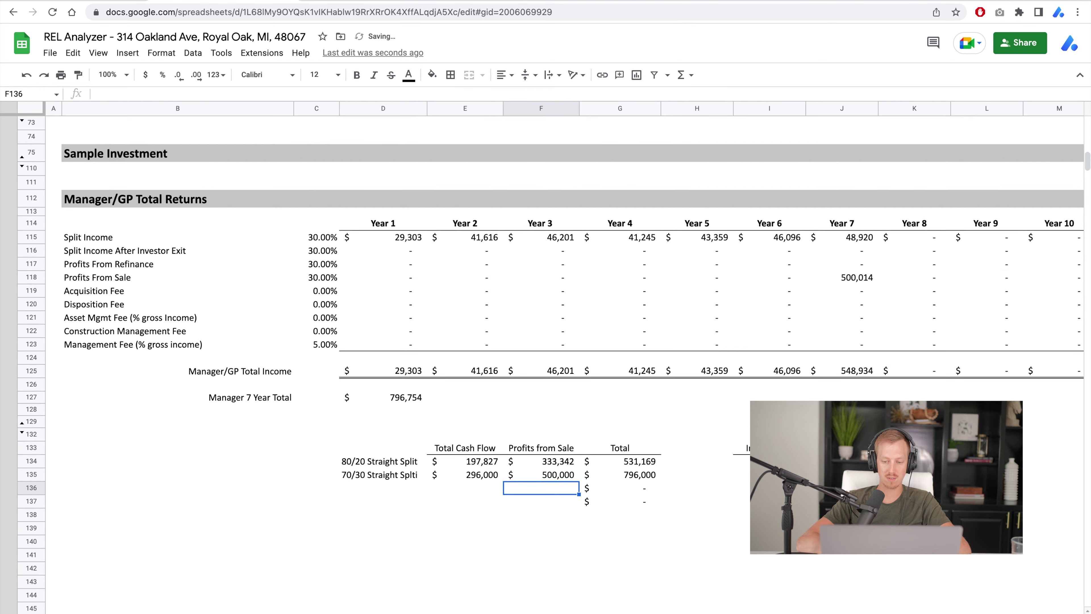
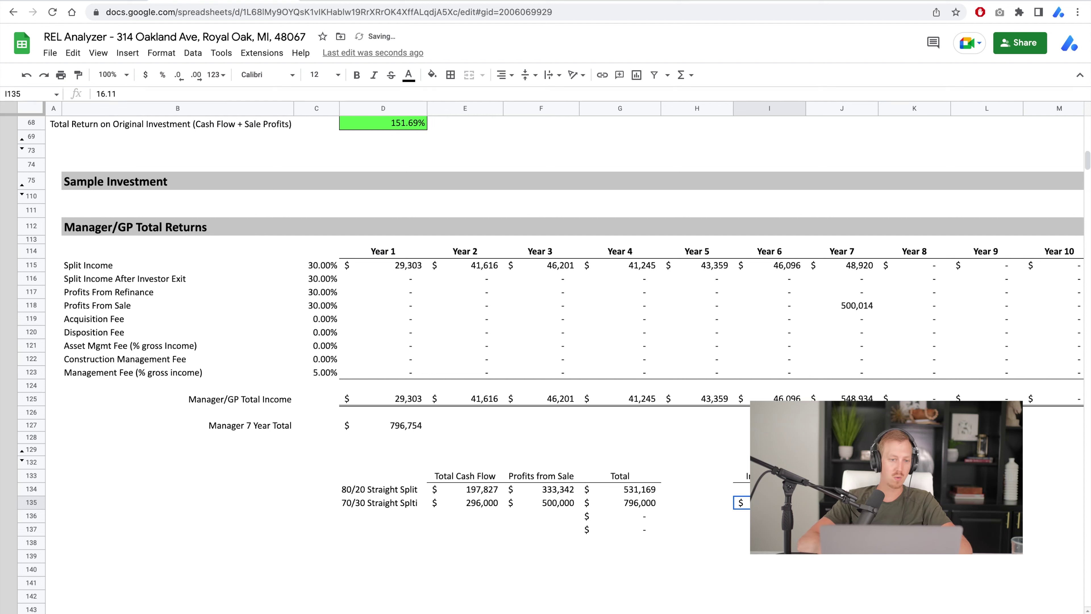
# - Format the investor IRR cells I134:I138 as percentages and enter 16.11% for the 70/30 row in I135
pyautogui.press('Down')
pyautogui.press('Up')
pyautogui.moveTo(741, 489); pyautogui.dragTo(742, 543)
pyautogui.click(167, 77)
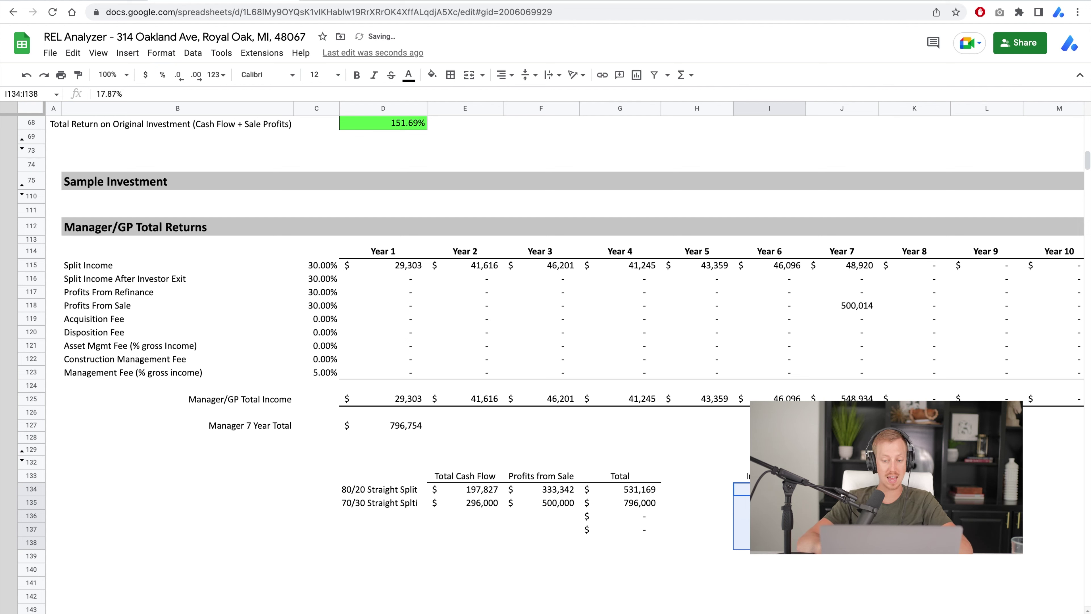
pyautogui.press('Down')
pyautogui.write('16.11')
pyautogui.press('Return')
pyautogui.press('Up')
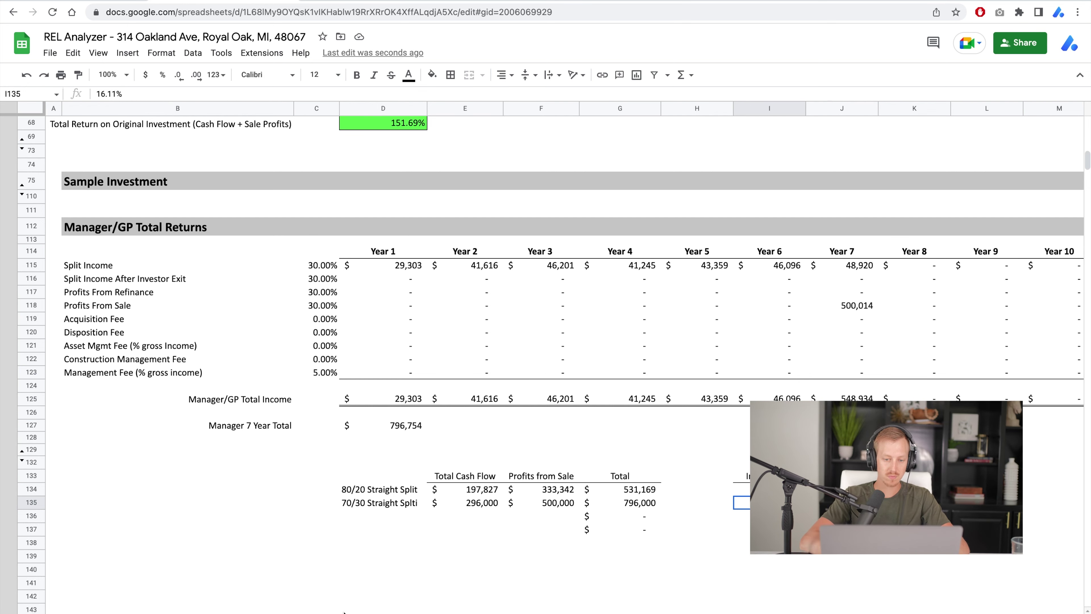
# - On the syndication inputs sheet, try 90 as the investor income split after preferred return and undo the entry
pyautogui.click(496, 612)
pyautogui.click(494, 265)
pyautogui.write('90-')
pyautogui.press('Return')
pyautogui.press('Up')
pyautogui.write('90')
pyautogui.press('Return')
pyautogui.press('Up')
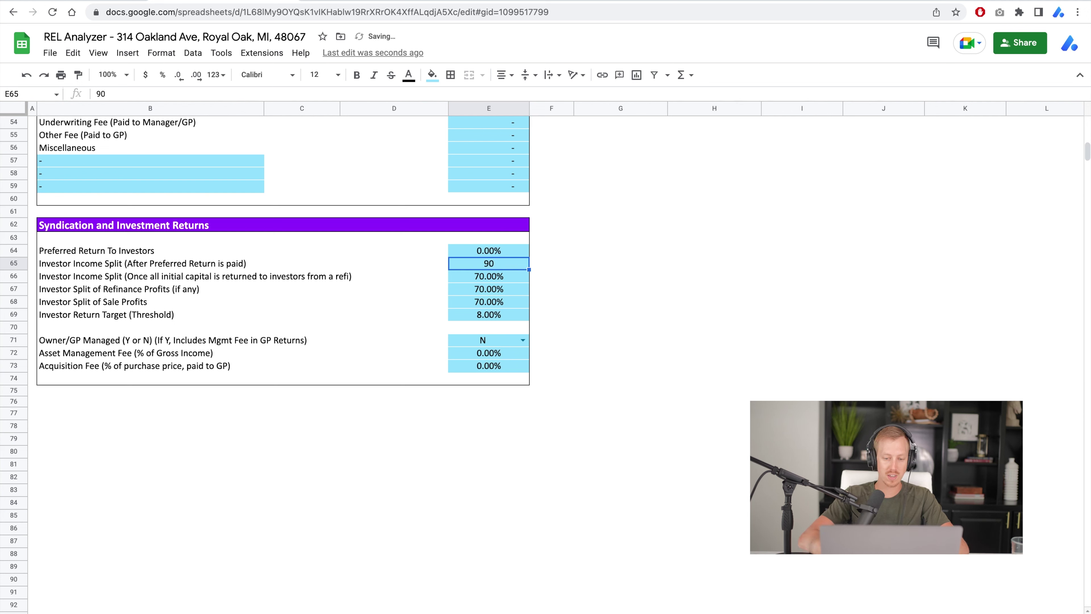
pyautogui.press('super+z')
pyautogui.press('super+z')
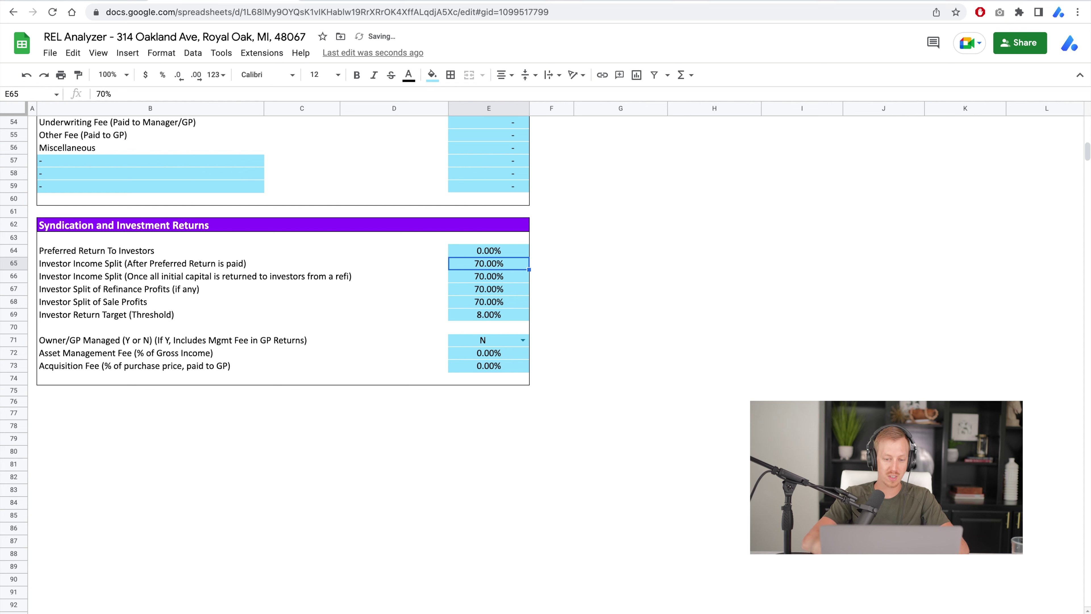
# - Set both investor income splits, the refinance profit split and the sale profit split to 95% in E65:E68
pyautogui.write('95')
pyautogui.press('Return')
pyautogui.press('Return')
pyautogui.press('BackSpace')
pyautogui.press('BackSpace')
pyautogui.write('95')
pyautogui.press('Return')
pyautogui.write('95')
pyautogui.press('Return')
pyautogui.write('95')
pyautogui.press('Return')
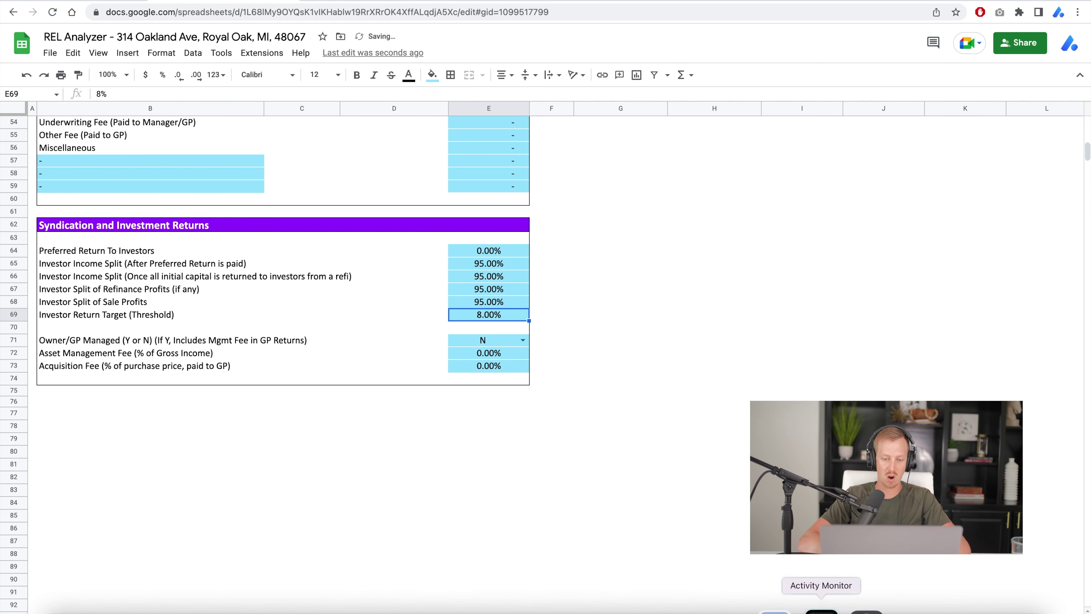
# - Check the Manager 7 Year Total on the returns sheet and work out the yearly average by calculating 132000/7
pyautogui.hotkey('alt', 'Down')
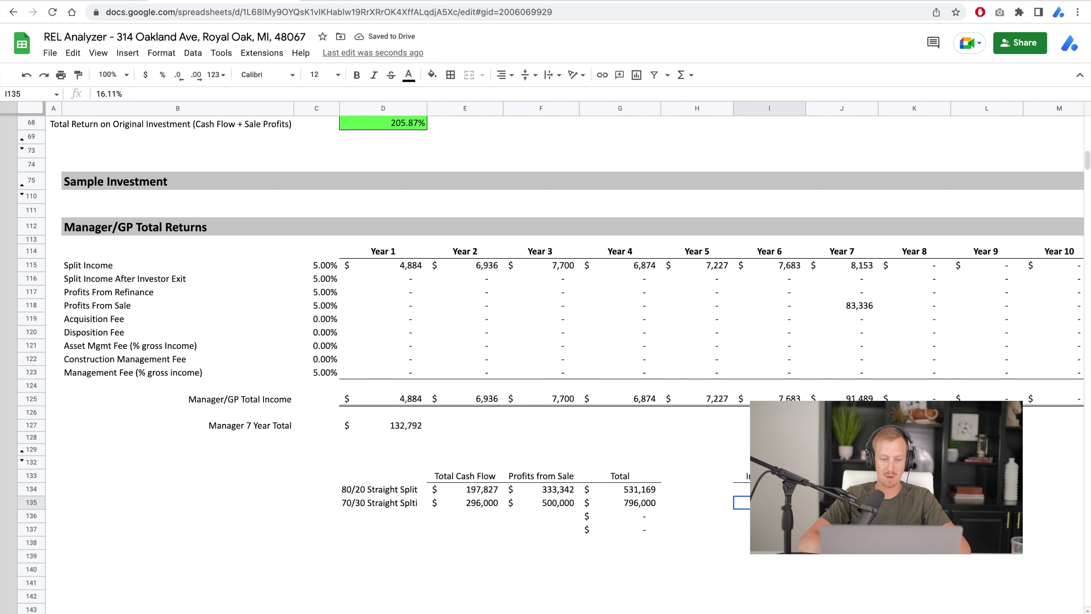
pyautogui.click(644, 361)
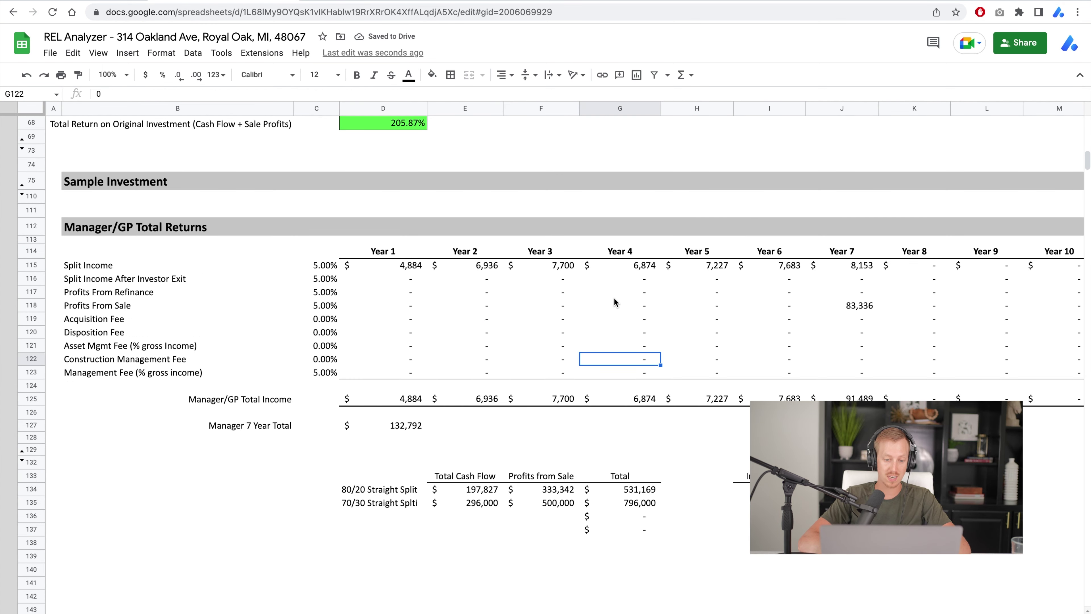
pyautogui.click(382, 427)
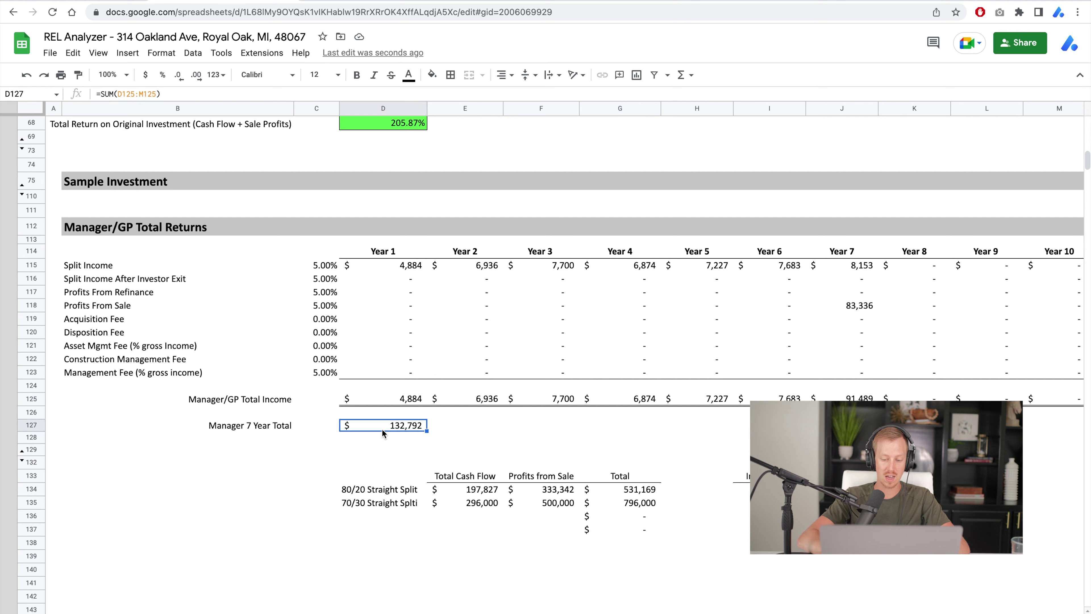
pyautogui.press('super+space')
pyautogui.write('132000?')
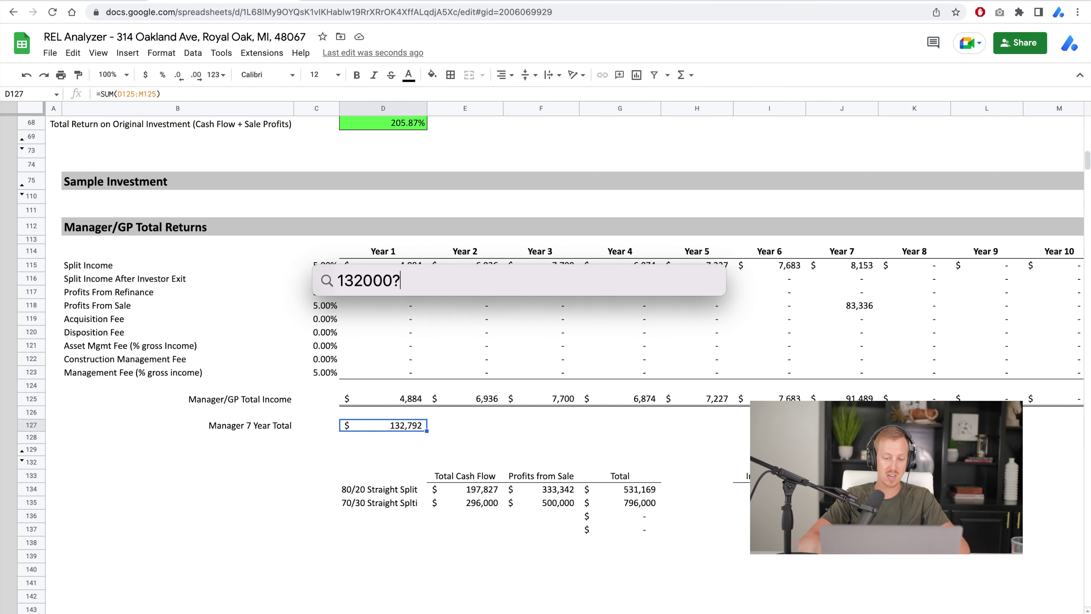
pyautogui.press('BackSpace')
pyautogui.write('/7')
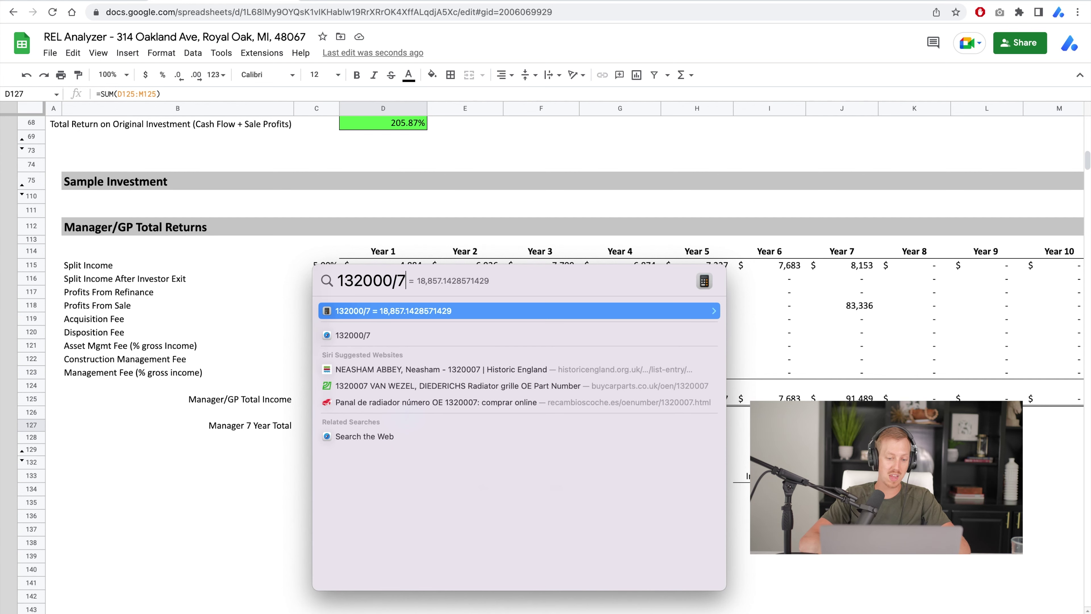
pyautogui.press('Escape')
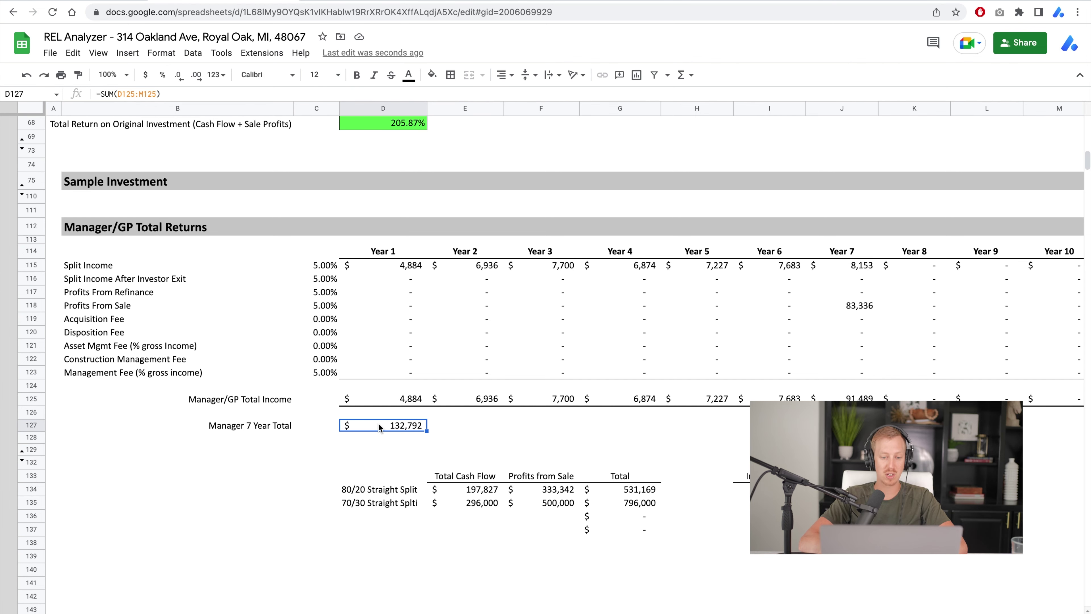
# - Review the investors' 7 year IRR, equity multiple, average cash on cash return and total return under the 95% split
pyautogui.scroll(5, 379, 422)
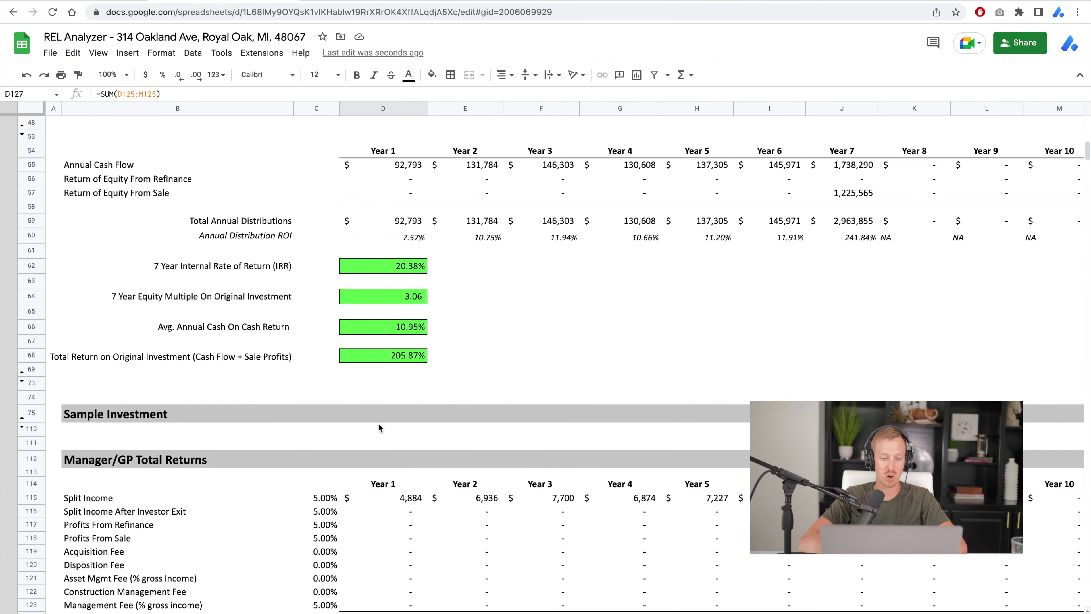
pyautogui.scroll(1, 378, 423)
pyautogui.click(373, 285)
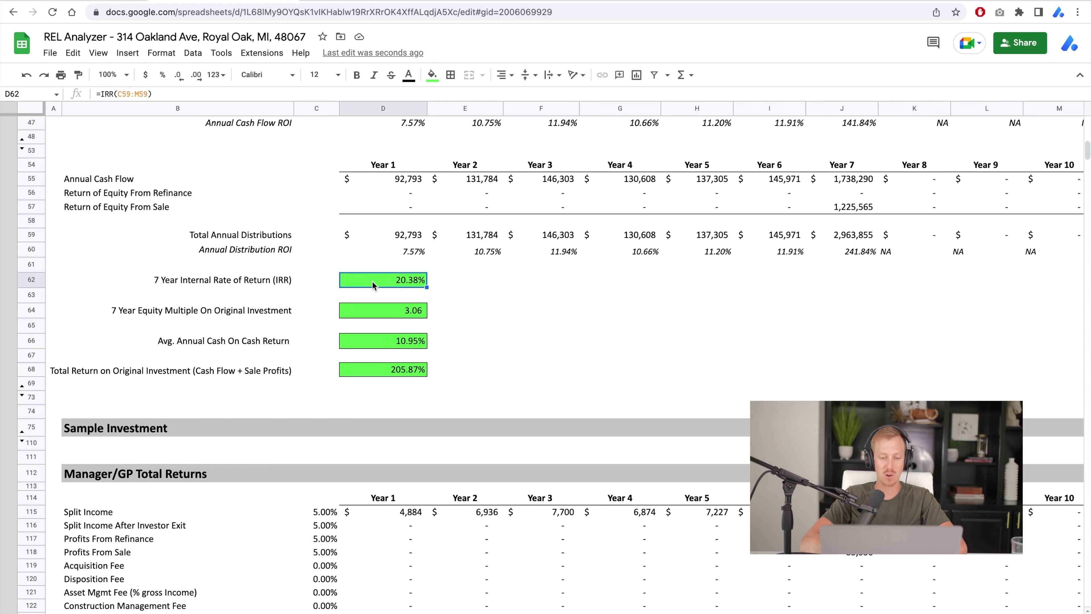
pyautogui.click(442, 276)
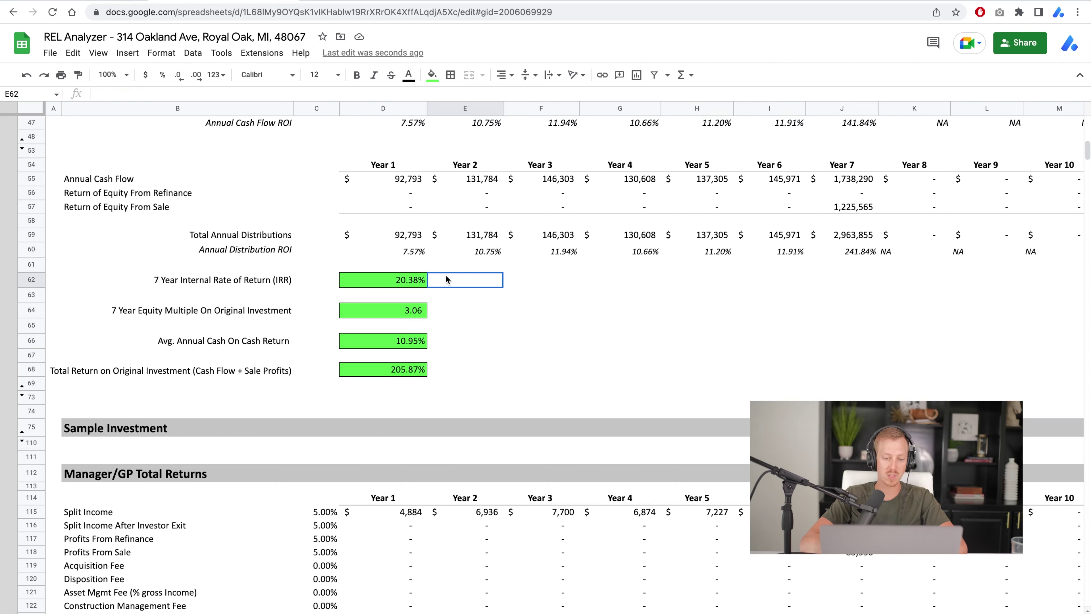
pyautogui.keyDown('ctrl'); pyautogui.click(443, 310); pyautogui.keyUp('ctrl')
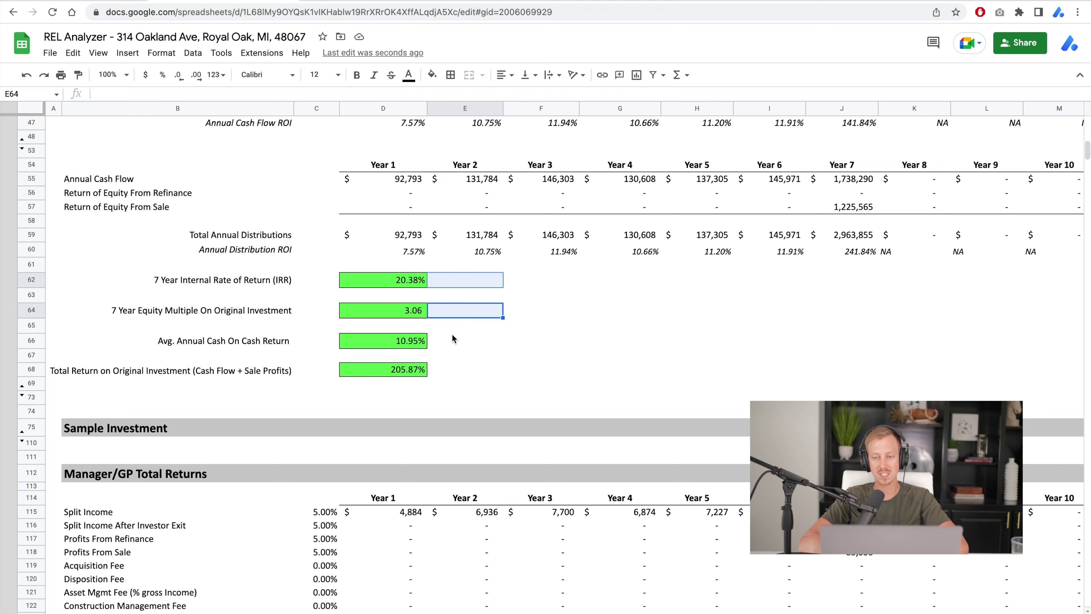
pyautogui.keyDown('ctrl'); pyautogui.click(450, 343); pyautogui.keyUp('ctrl')
pyautogui.click(456, 369)
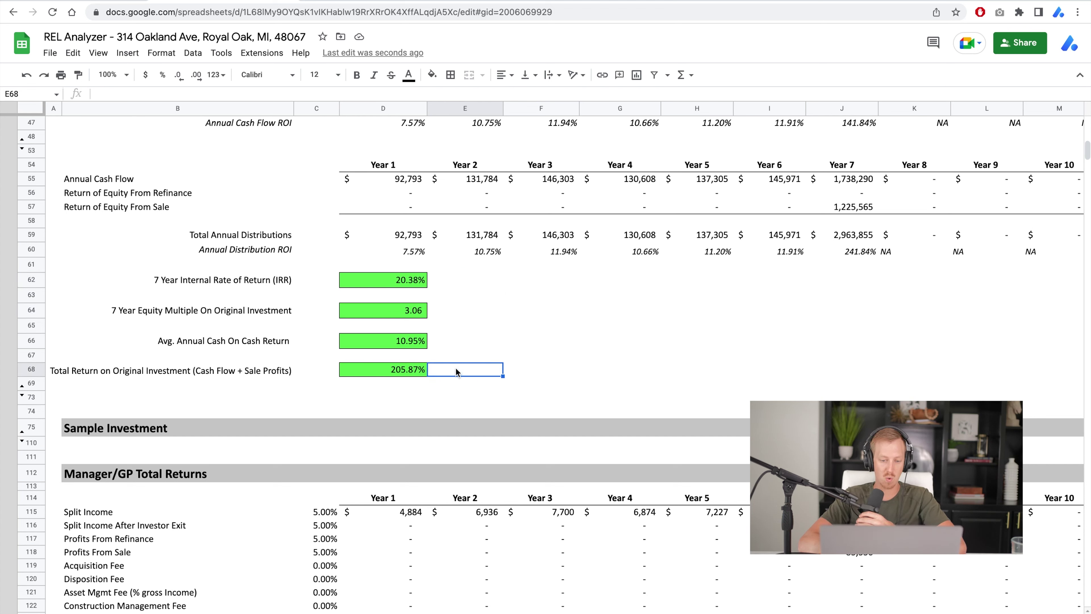
# - Examine the Manager 7 Year Total and the manager's Split Income across Years 1 to 7
pyautogui.scroll(-5, 456, 367)
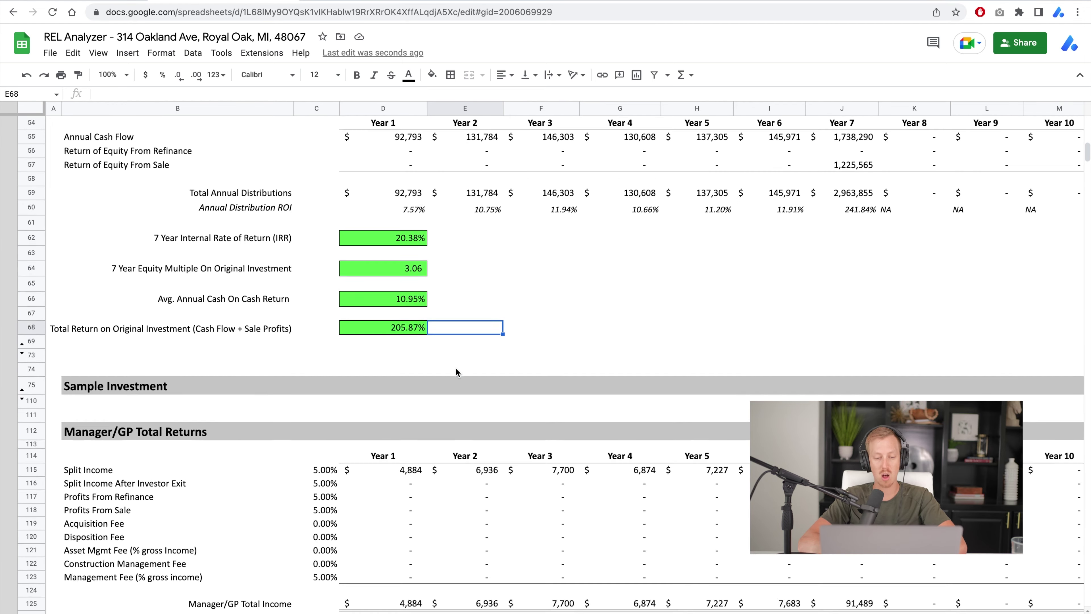
pyautogui.scroll(-2, 456, 372)
pyautogui.click(408, 455)
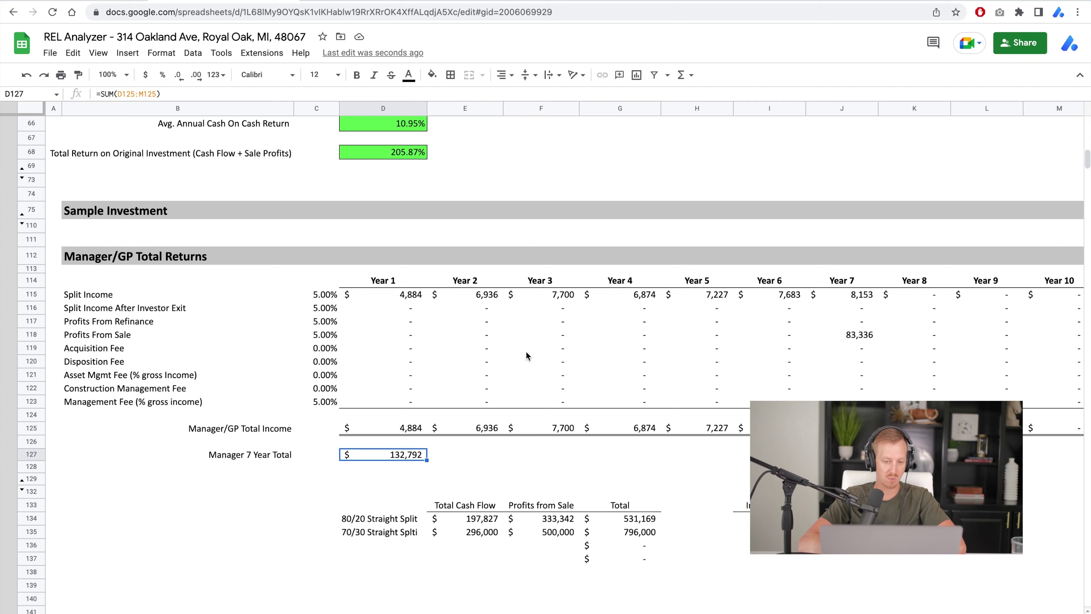
pyautogui.click(379, 286)
pyautogui.moveTo(379, 283); pyautogui.dragTo(353, 287)
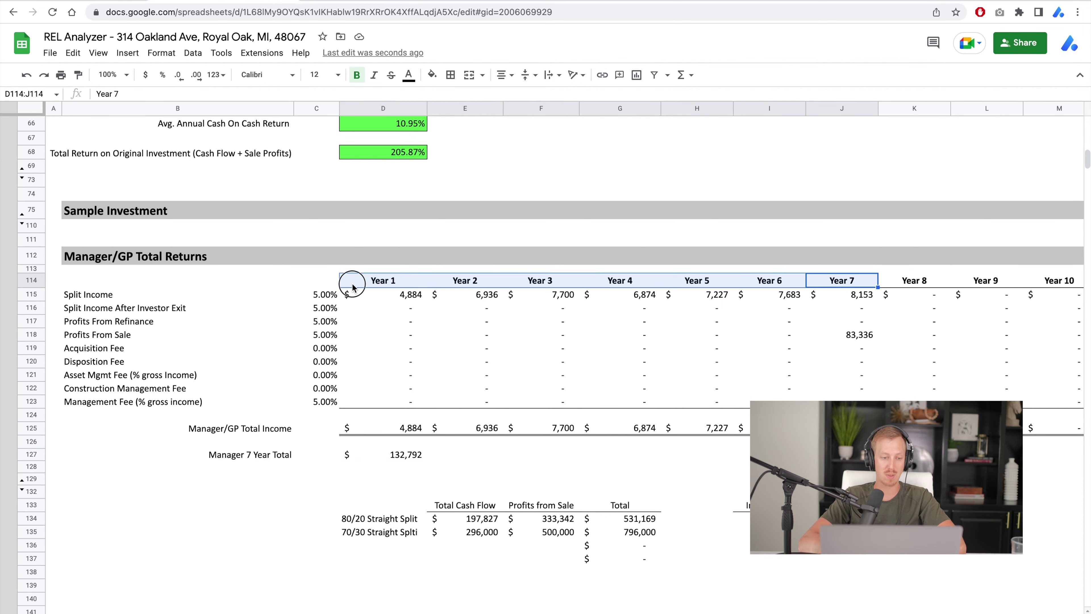
pyautogui.click(354, 287)
pyautogui.click(364, 454)
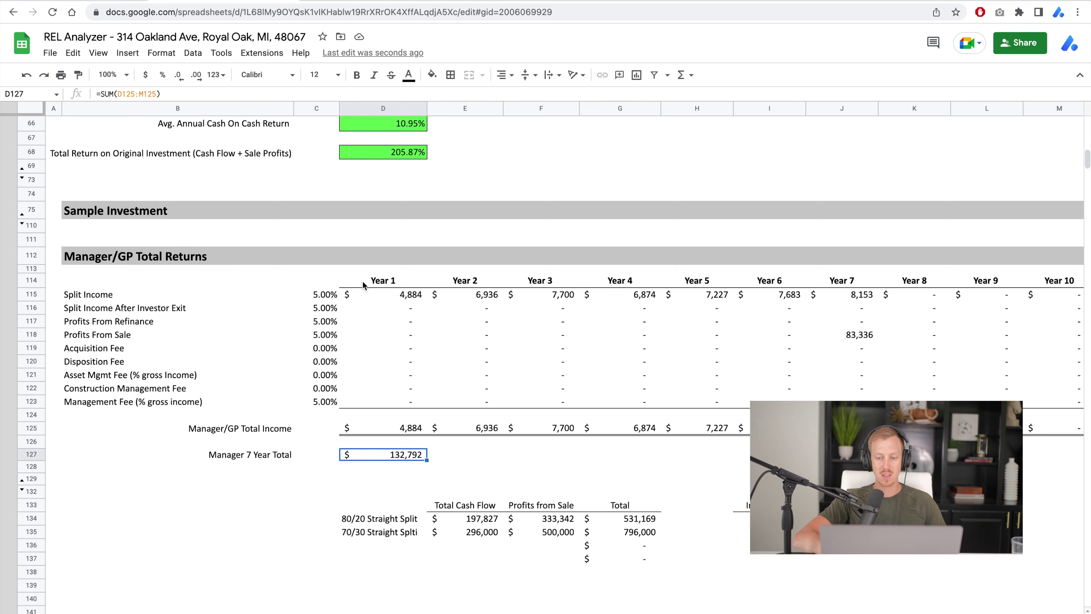
pyautogui.moveTo(375, 294); pyautogui.dragTo(824, 300)
pyautogui.click(815, 296)
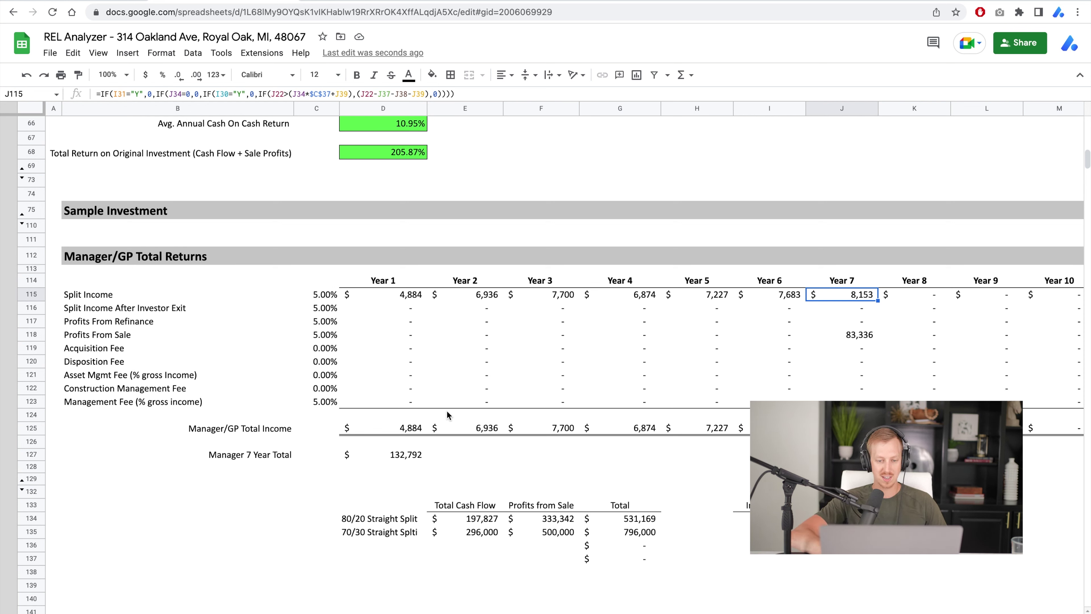
# - Check the investor income split on the inputs sheet against the investor IRR and the manager's Year 1 Split Income on the returns sheet
pyautogui.click(275, 612)
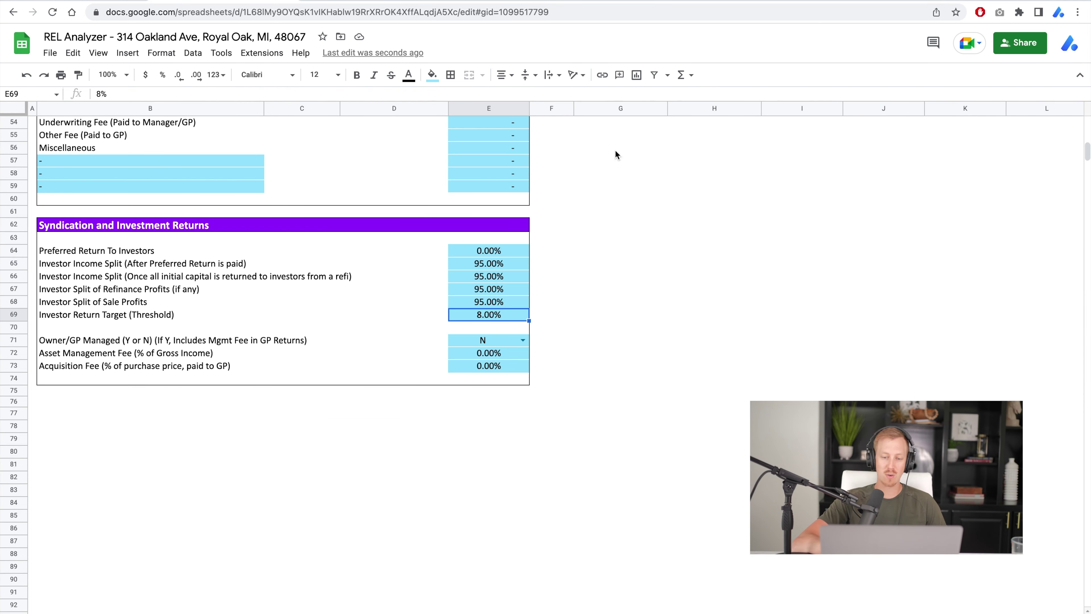
pyautogui.click(503, 264)
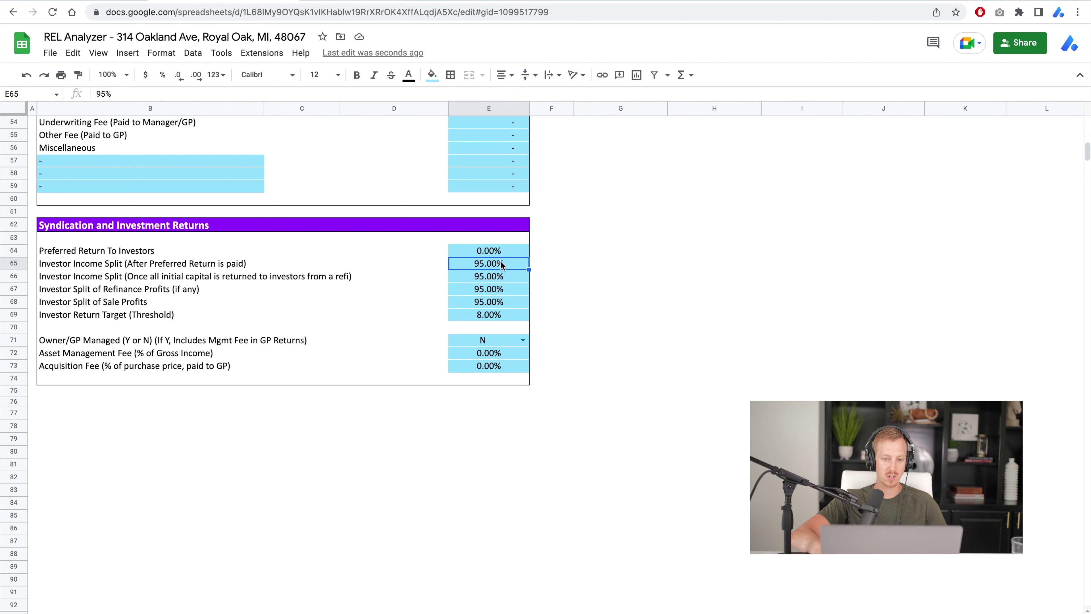
pyautogui.click(785, 613)
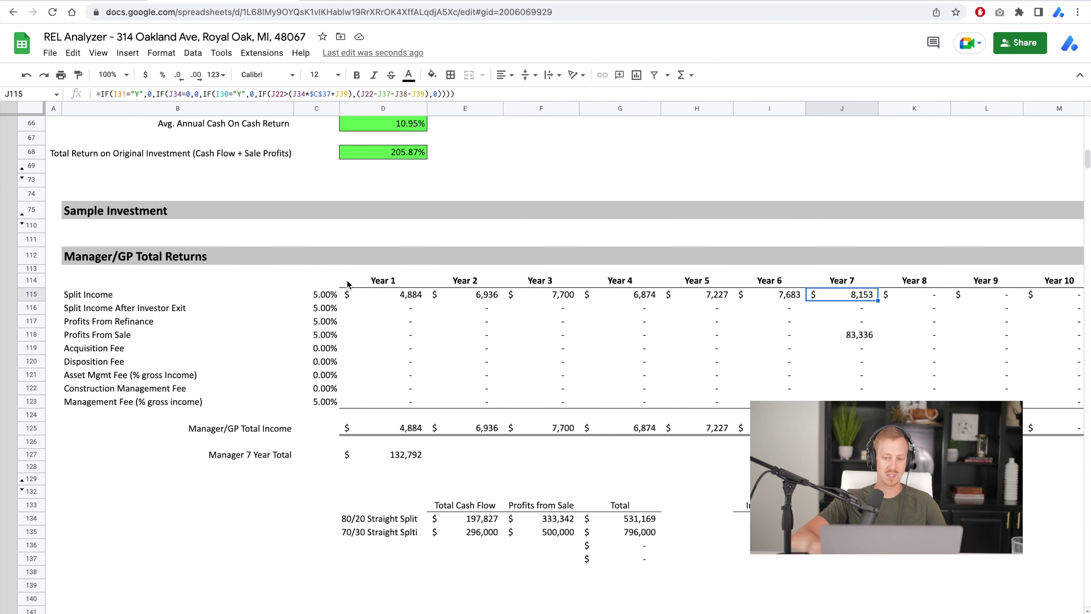
pyautogui.scroll(4, 348, 283)
pyautogui.click(366, 225)
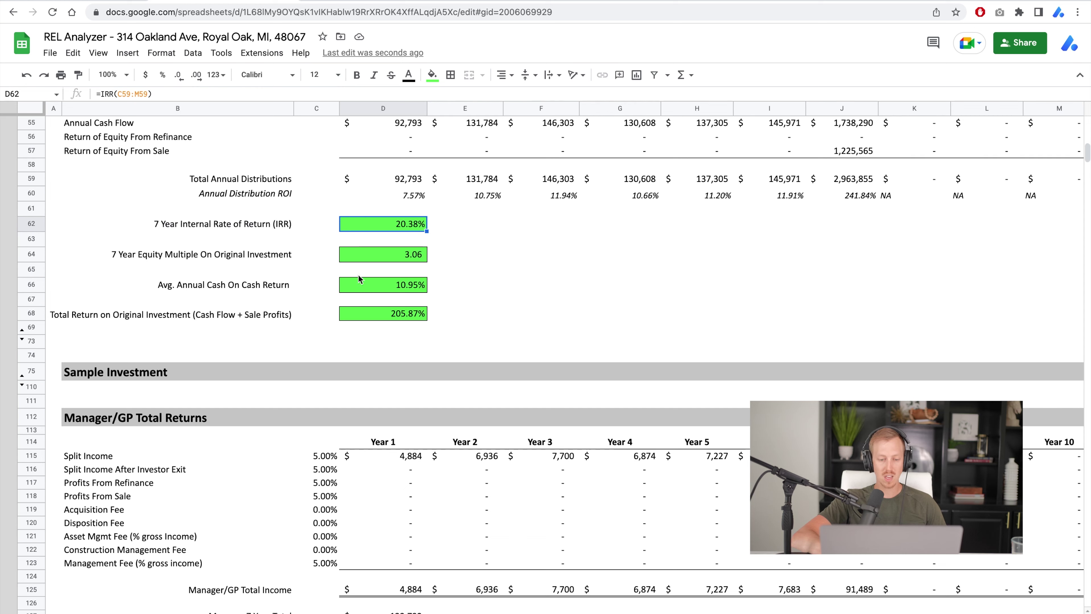
pyautogui.click(387, 456)
# - Correct the misspelled summary table label in D135 to "70/30 Straight Split"
pyautogui.scroll(-5, 388, 456)
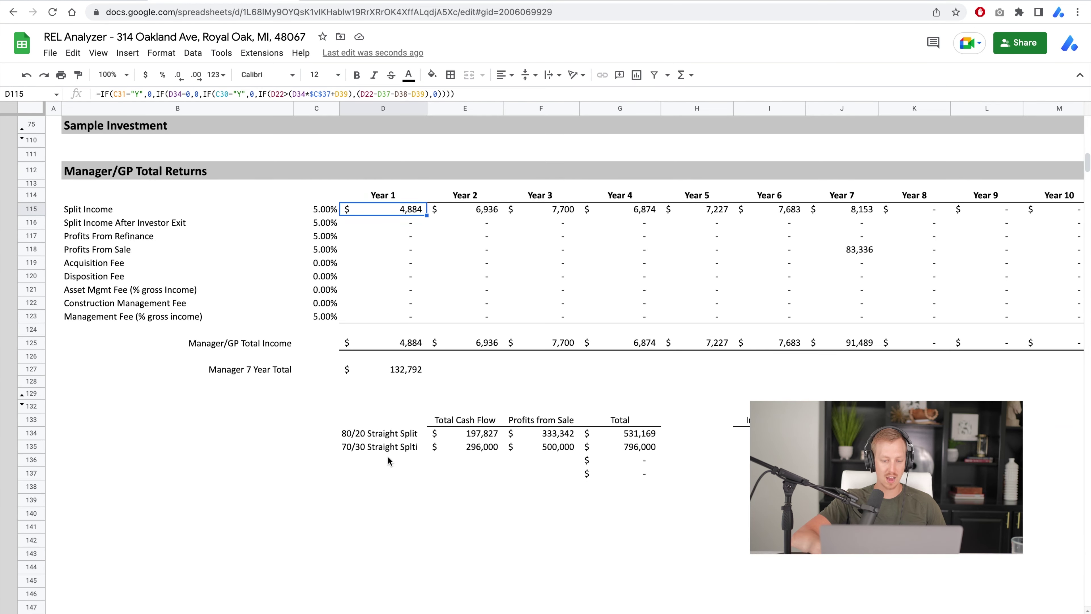
pyautogui.moveTo(389, 434); pyautogui.dragTo(411, 453)
pyautogui.doubleClick(412, 449)
pyautogui.press('BackSpace')
pyautogui.press('BackSpace')
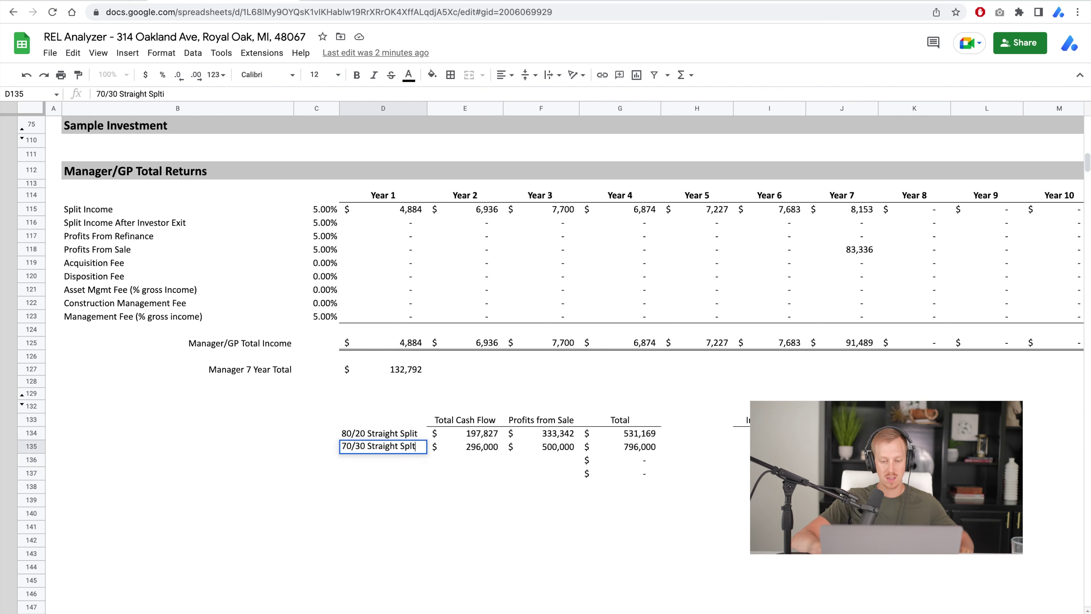
pyautogui.write('it')
pyautogui.press('Return')
# - Try averaging the 70/30 row's total per year with =G135/7 in H135, clear it, and go to the empty label cell D136
pyautogui.press('Up')
pyautogui.press('Right')
pyautogui.press('Right')
pyautogui.press('Right')
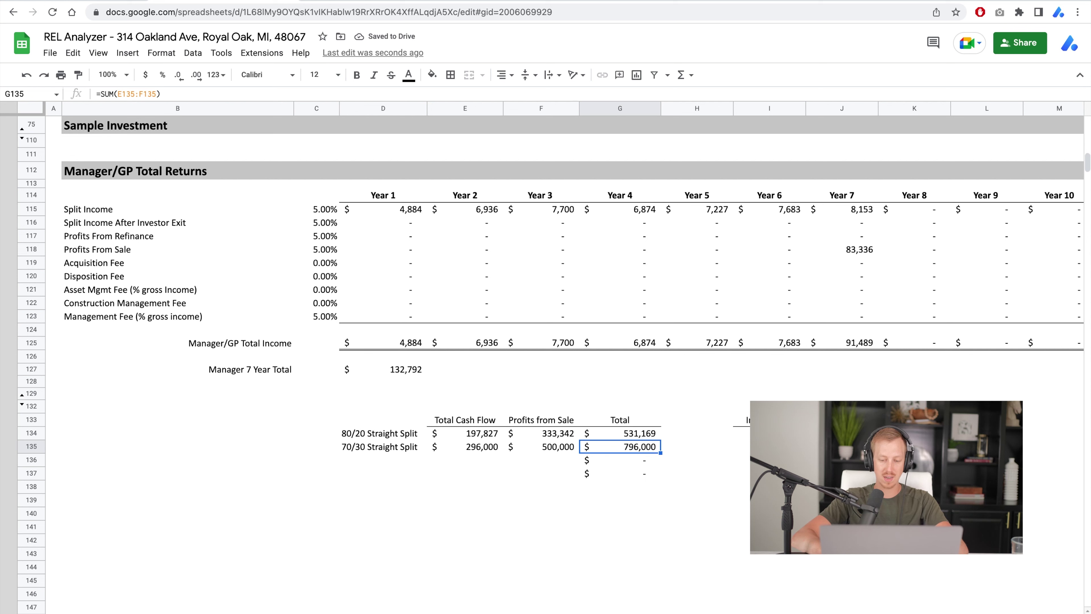
pyautogui.press('Right')
pyautogui.write('=G135/7')
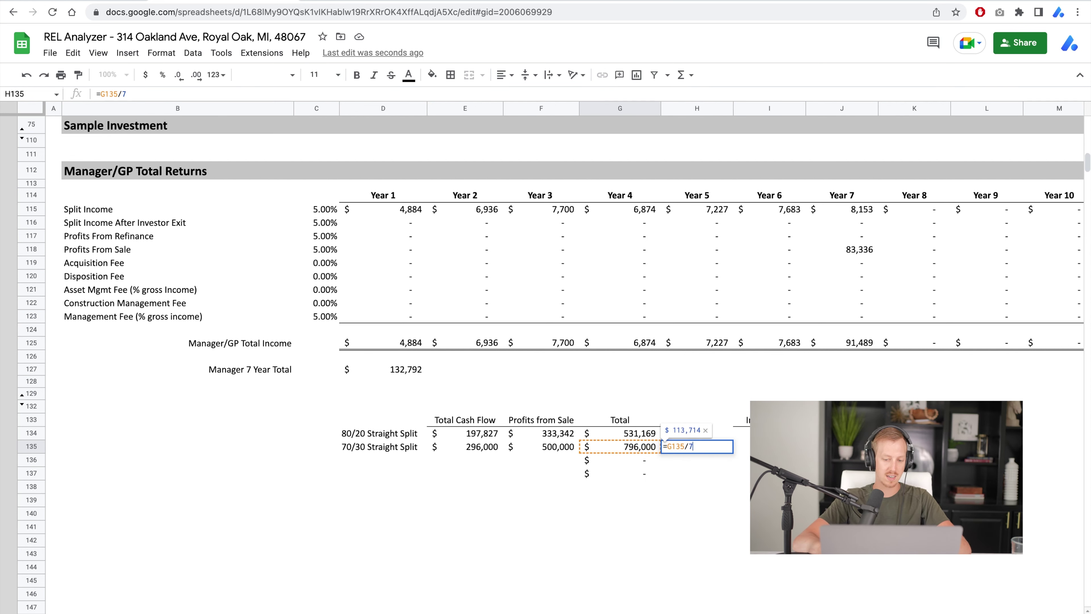
pyautogui.press('Return')
pyautogui.press('Up')
pyautogui.press('Delete')
pyautogui.press('Left')
pyautogui.press('Left')
pyautogui.press('Right')
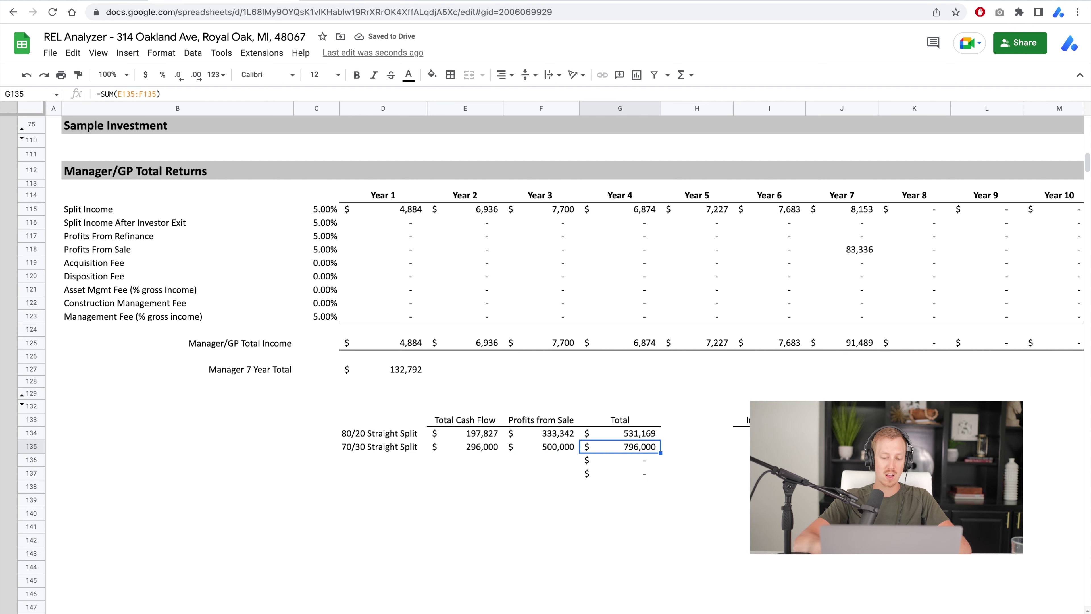
pyautogui.press('Left')
pyautogui.press('Left')
pyautogui.press('Down')
pyautogui.press('Left')
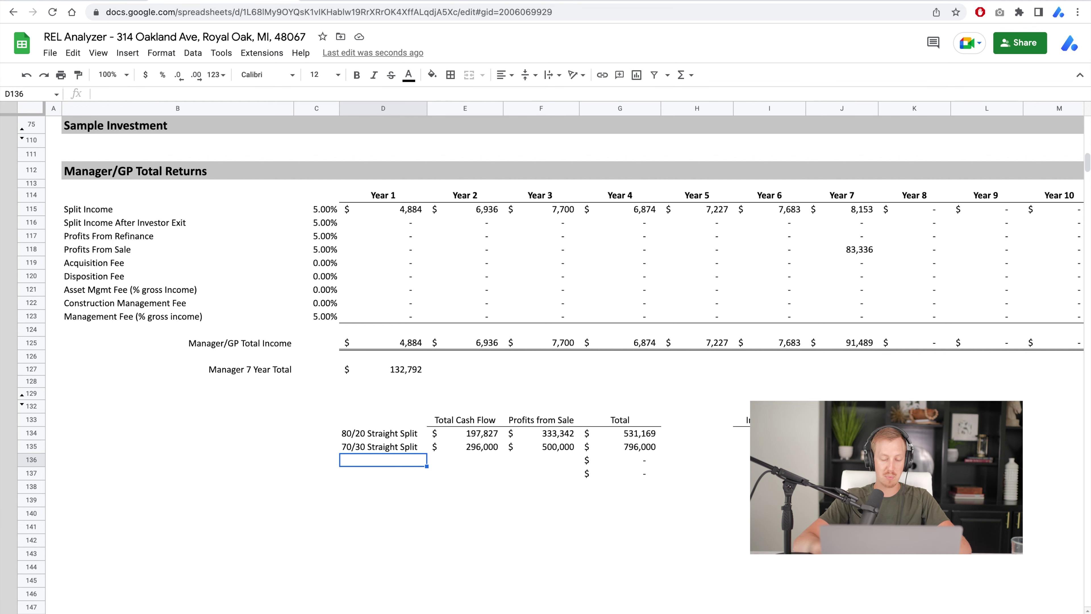
# - Return to the syndication inputs sheet and set the Preferred Return To Investors to 8%
pyautogui.click(377, 613)
pyautogui.click(480, 252)
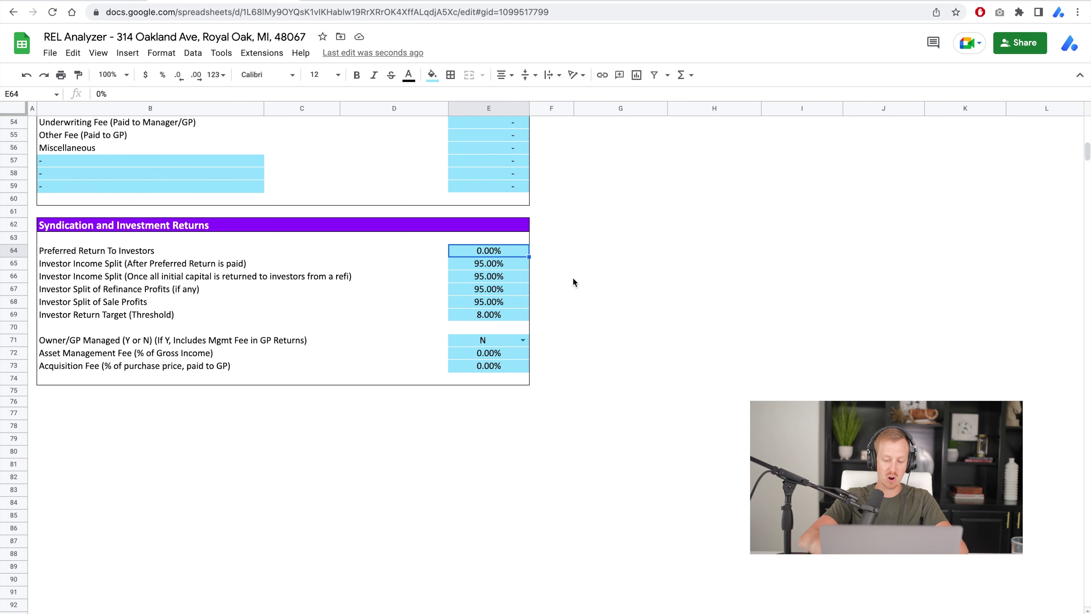
pyautogui.write('8')
pyautogui.press('Return')
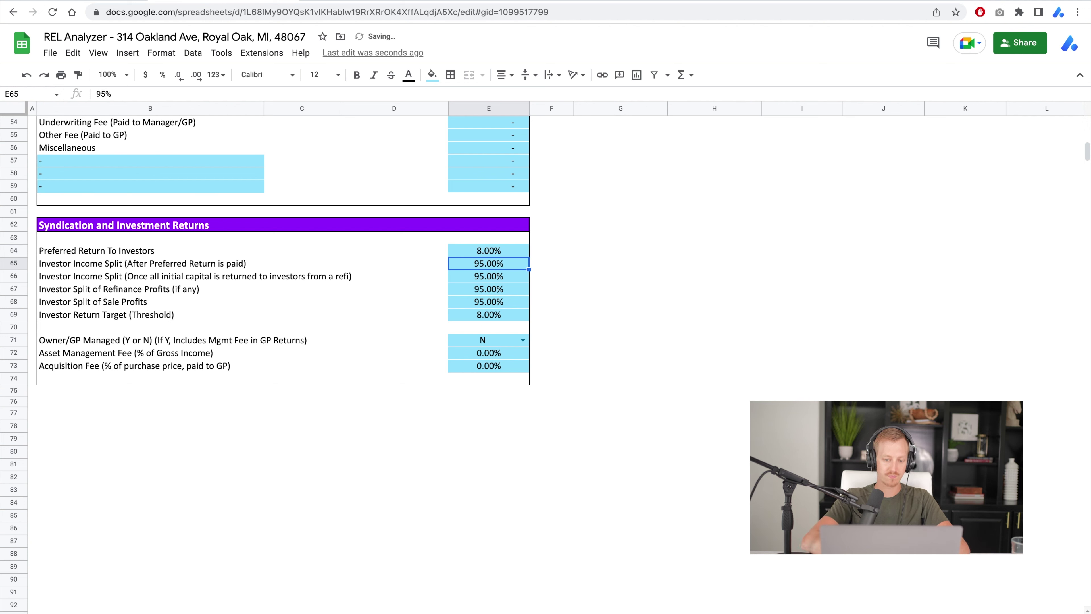
# - Set both investor income splits, the refinance profit split and the sale profit split to 80% in E65:E68
pyautogui.write('80')
pyautogui.press('Return')
pyautogui.write('80')
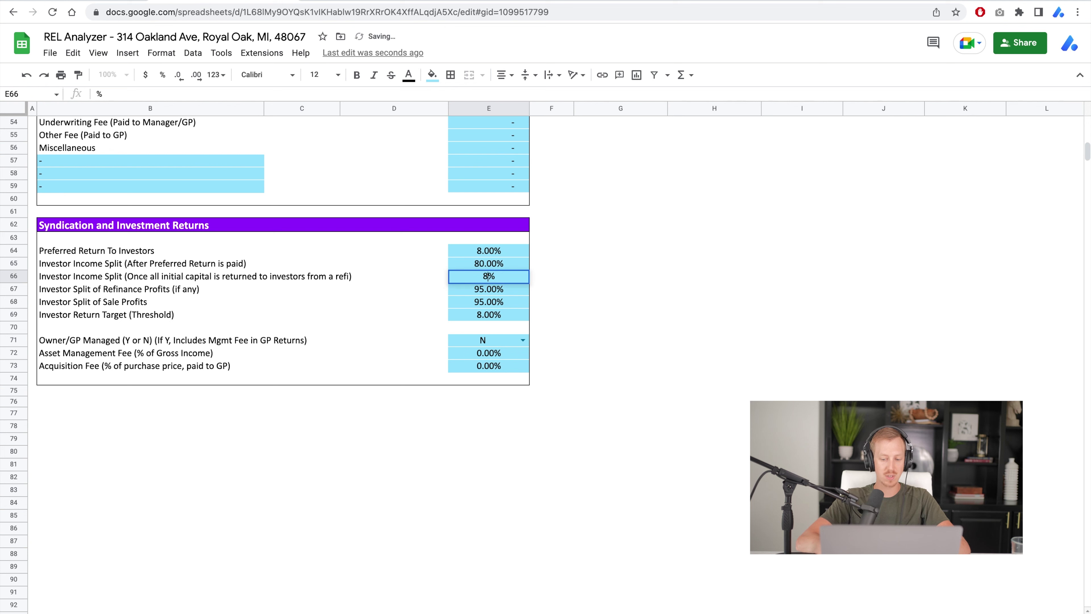
pyautogui.press('Return')
pyautogui.write('80')
pyautogui.press('Return')
pyautogui.write('80')
pyautogui.press('Return')
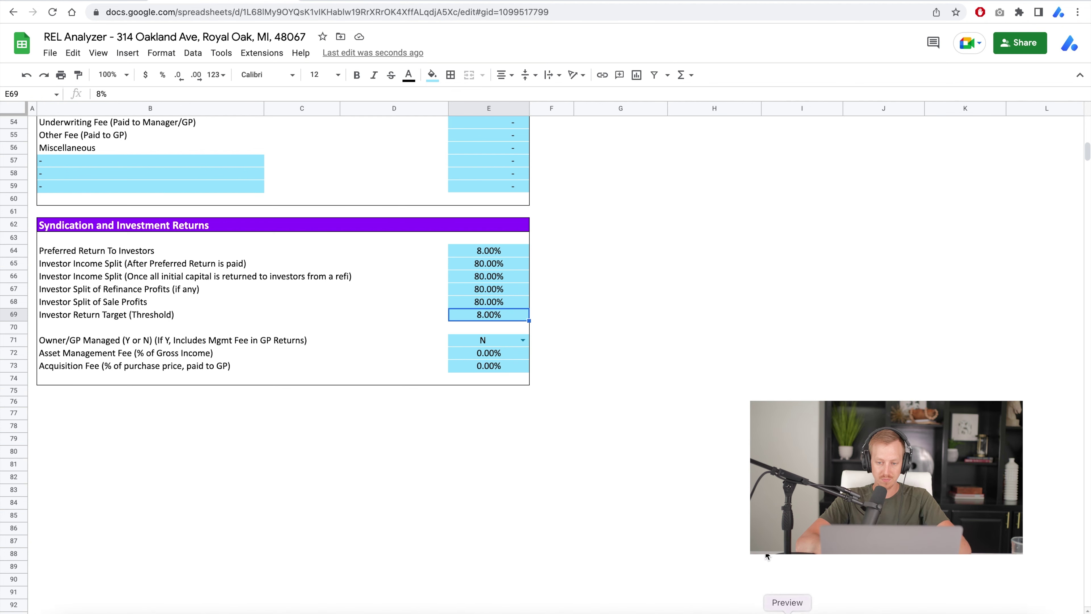
# - Return to the investment returns sheet and label the summary row in D136 "8% Pref, 80/20 Split"
pyautogui.click(764, 613)
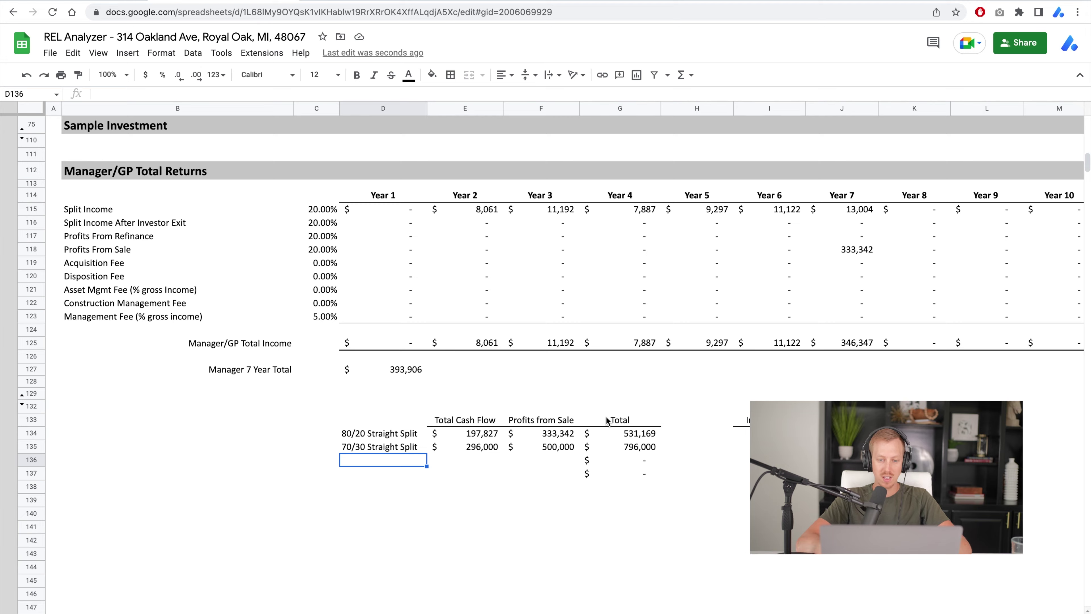
pyautogui.scroll(3, 607, 419)
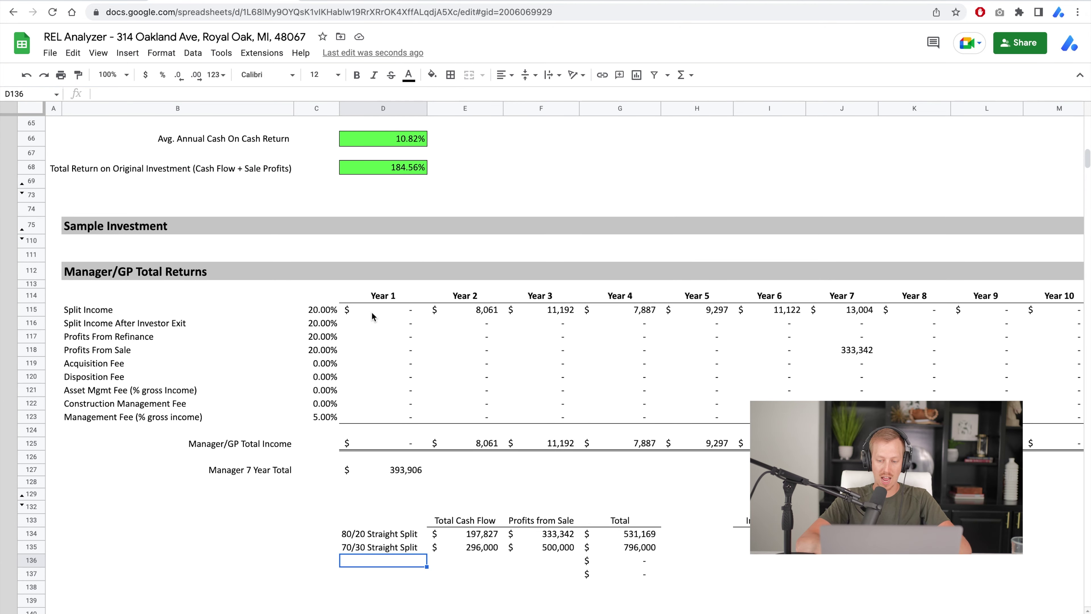
pyautogui.moveTo(371, 311); pyautogui.dragTo(833, 315)
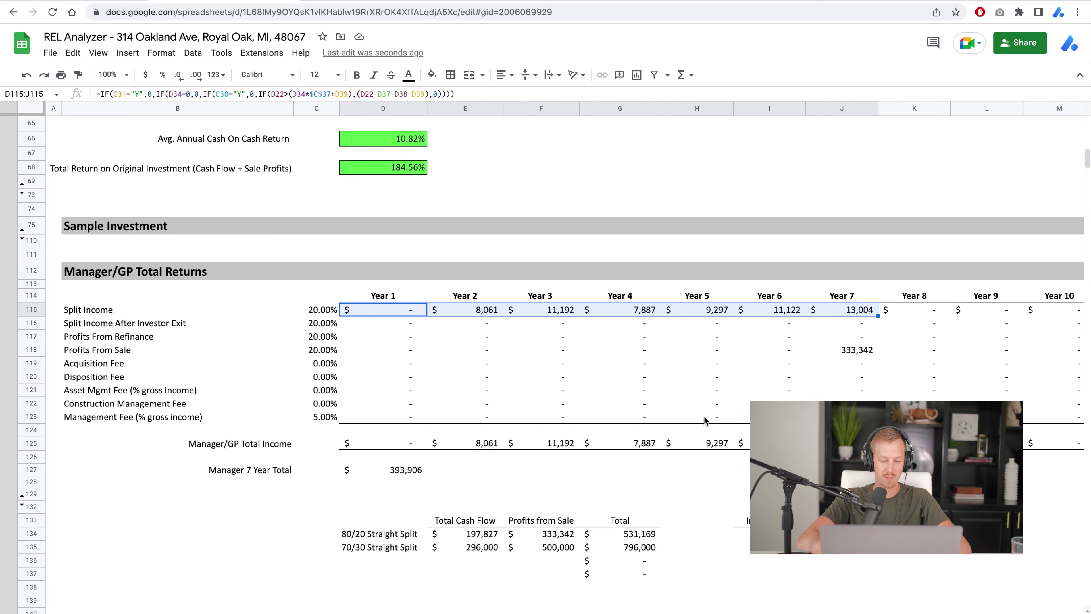
pyautogui.click(378, 558)
pyautogui.write('8%')
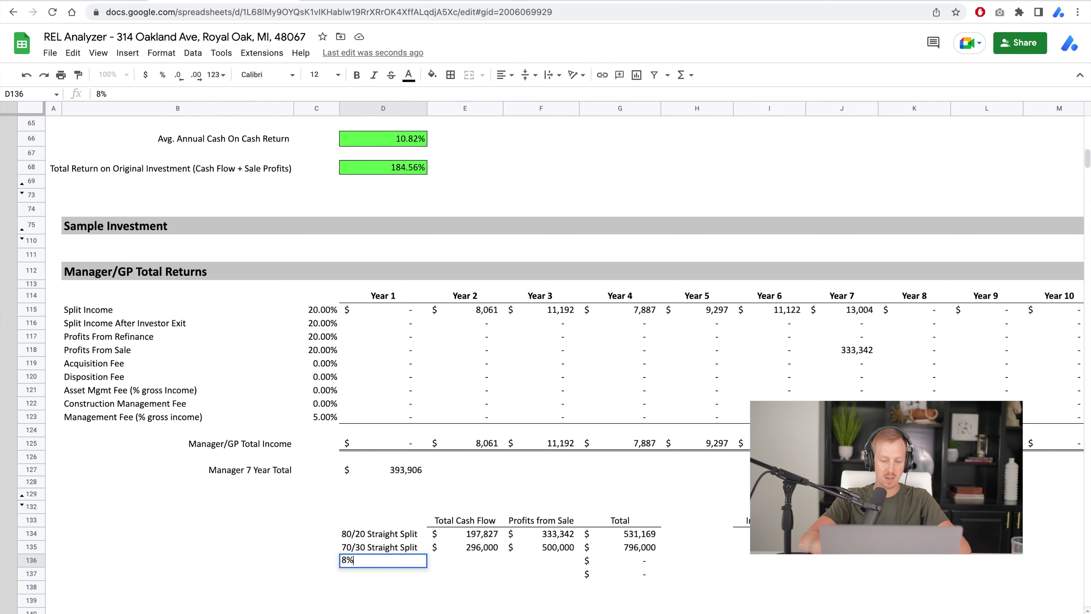
pyautogui.write(' Pref,')
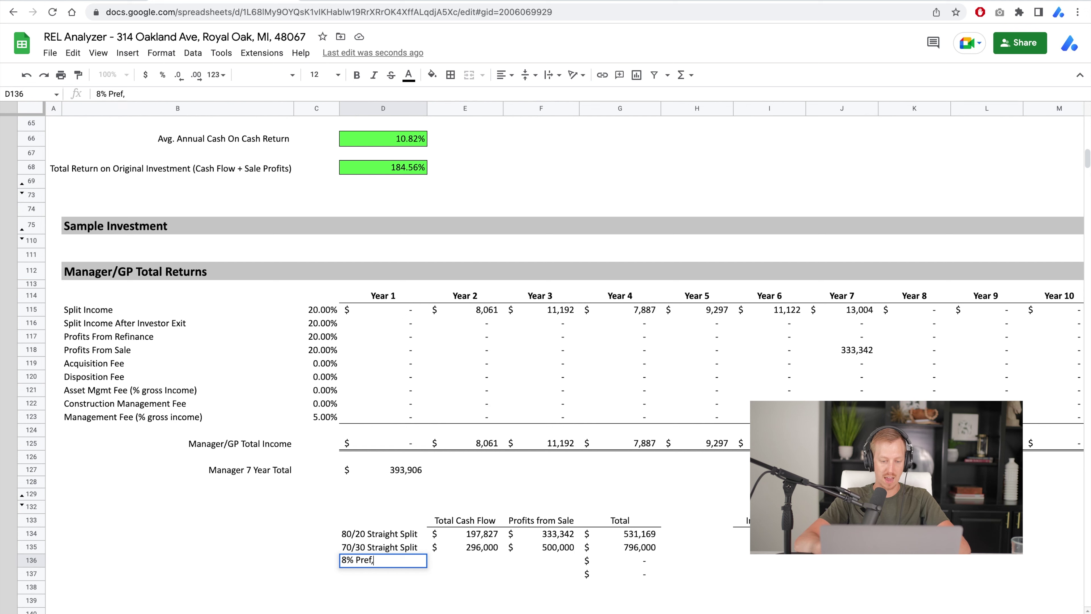
pyautogui.write(' 80/20 Split')
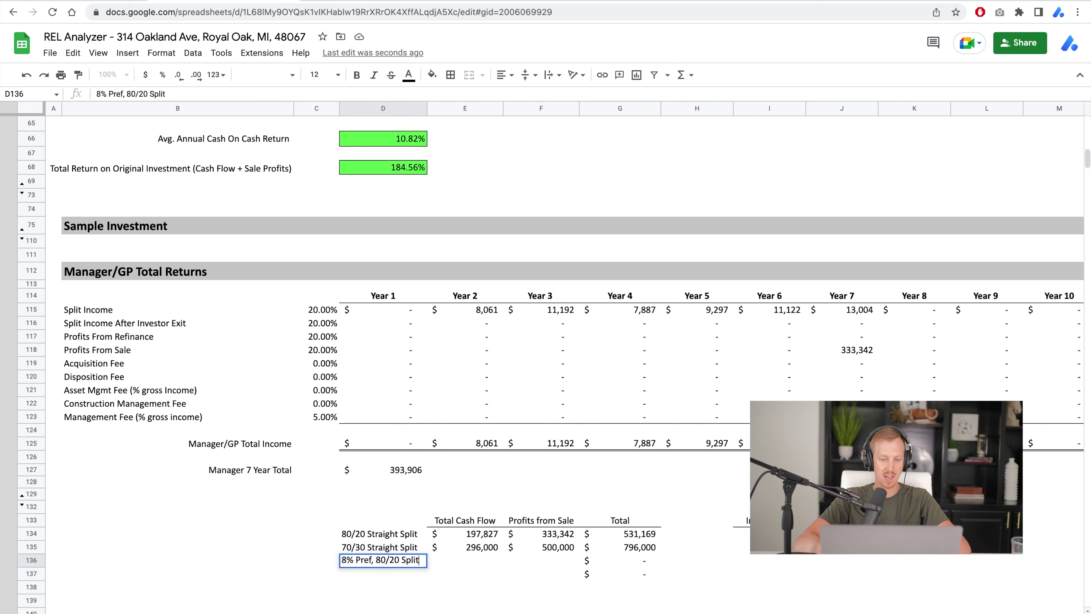
pyautogui.press('Return')
# - Examine the investor preferred return, remaining capital and investor split percentages across Years 1 to 7 in the Investor Returns section
pyautogui.click(465, 560)
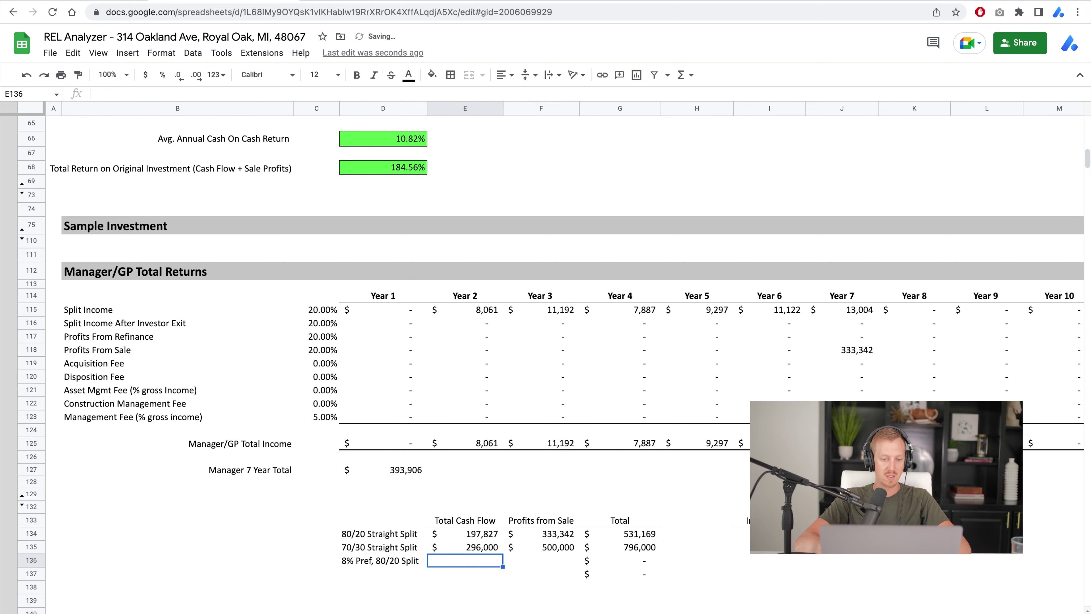
pyautogui.scroll(7, 546, 365)
pyautogui.scroll(4, 546, 365)
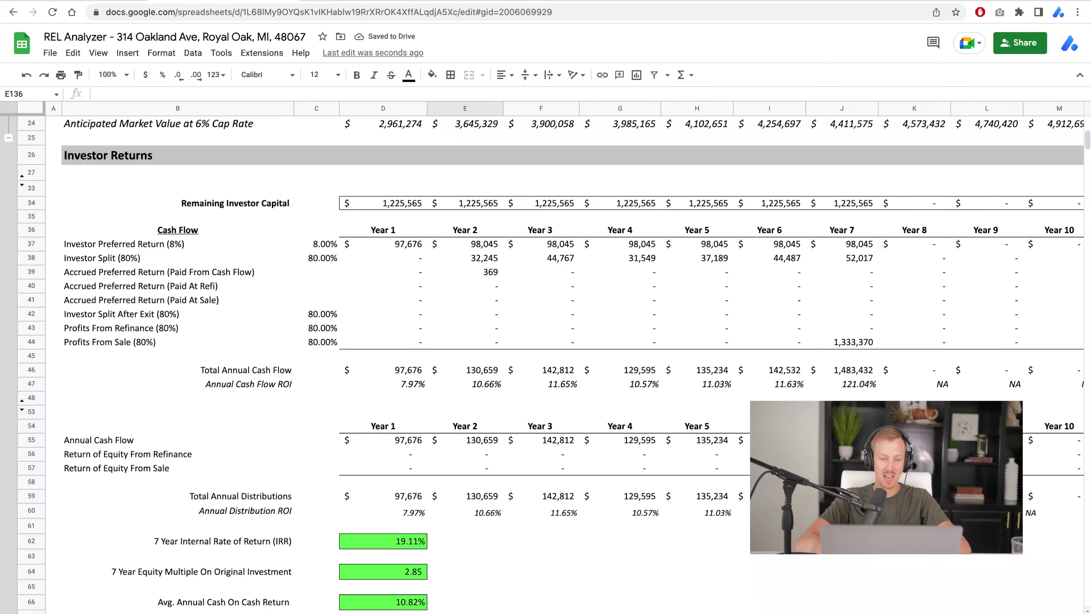
pyautogui.click(396, 247)
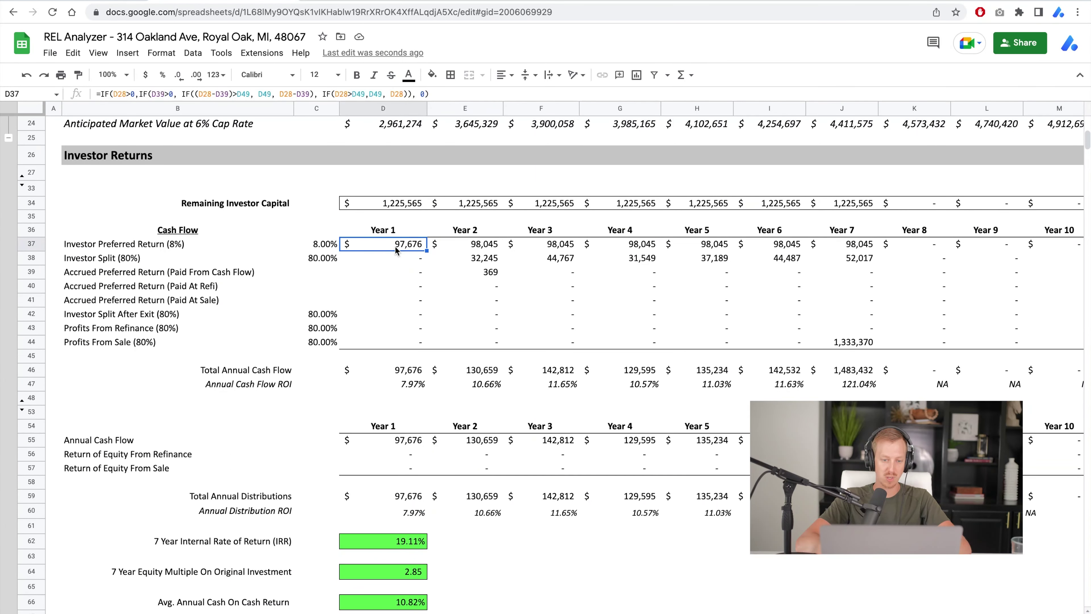
pyautogui.click(470, 252)
pyautogui.click(403, 206)
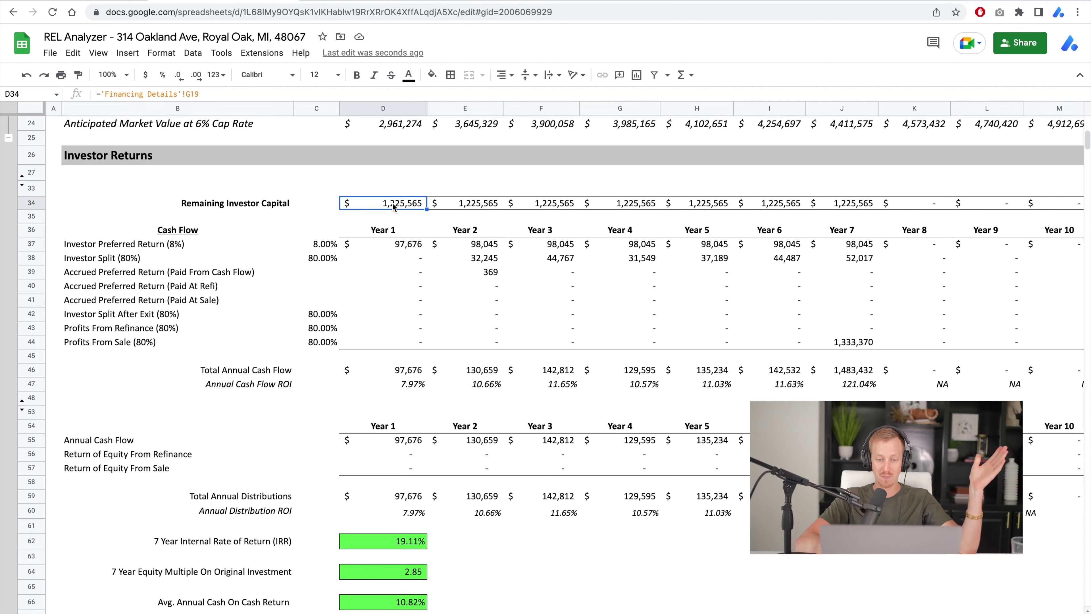
pyautogui.click(480, 248)
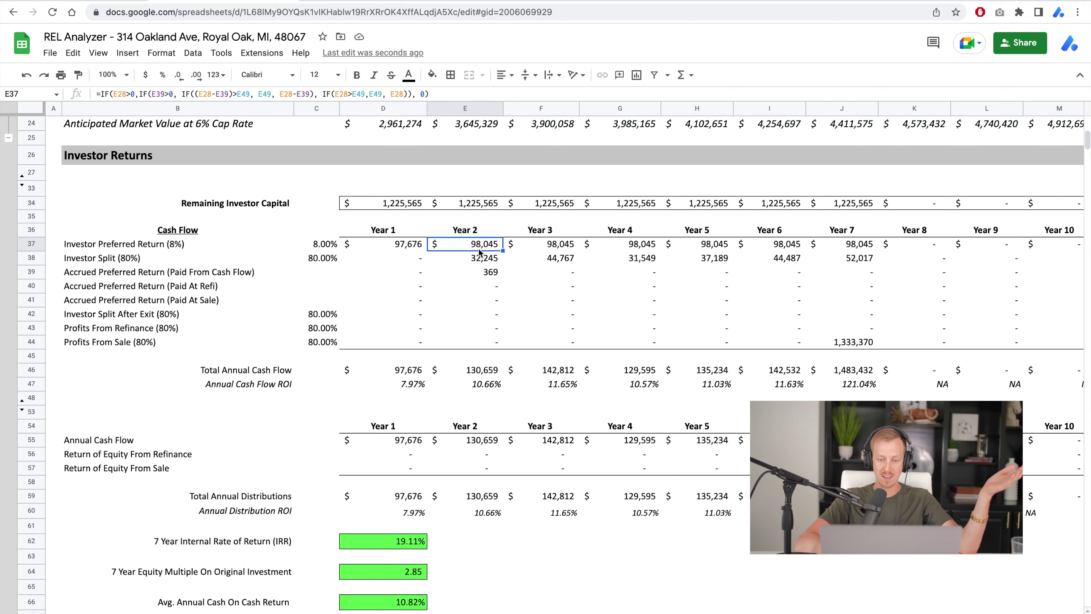
pyautogui.click(537, 245)
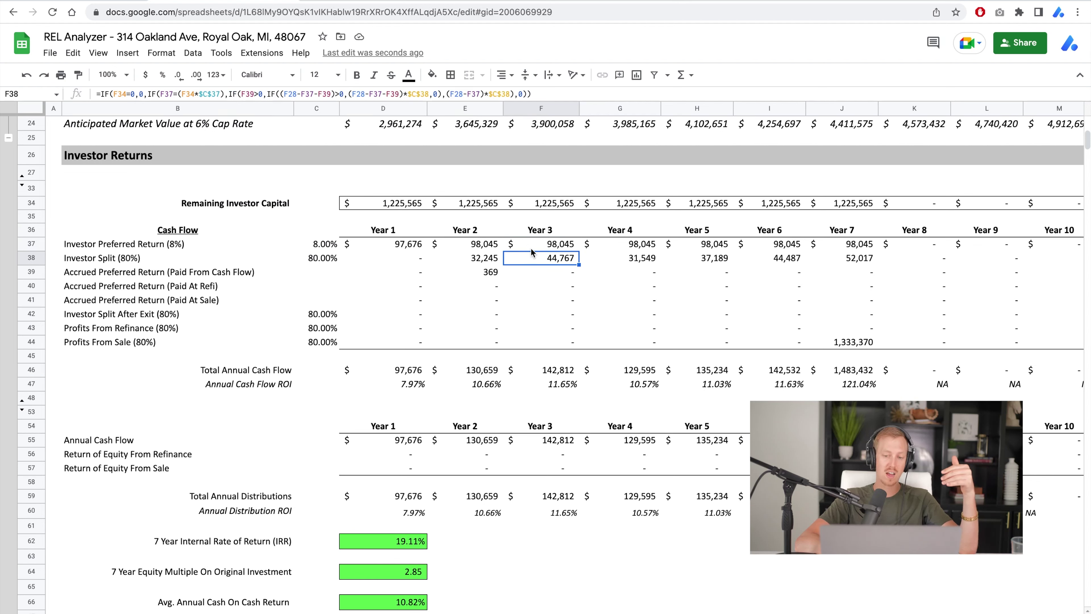
pyautogui.moveTo(719, 248); pyautogui.dragTo(854, 244)
pyautogui.click(853, 244)
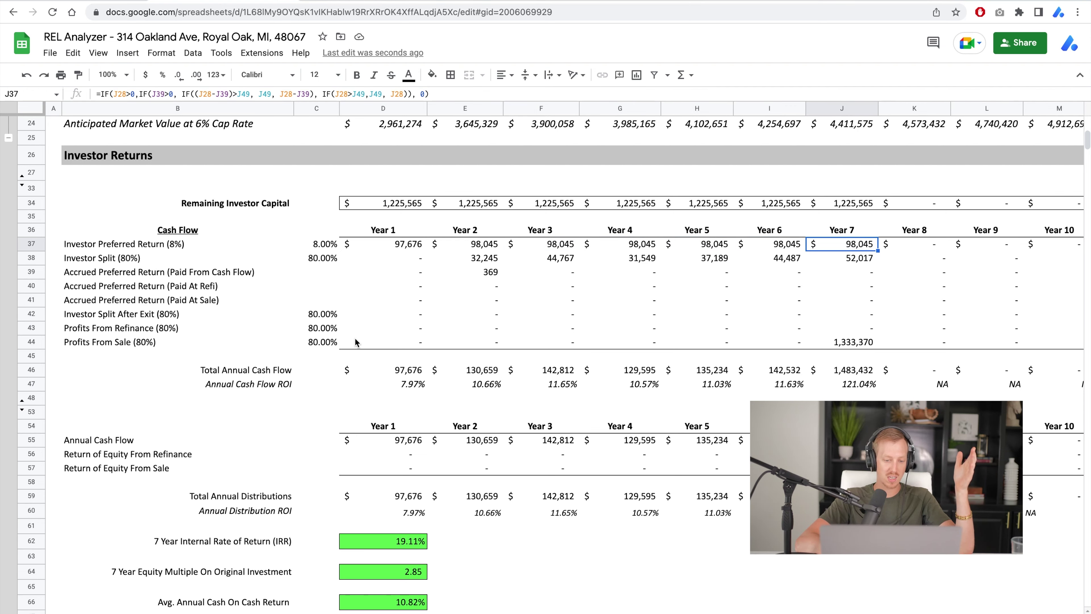
pyautogui.moveTo(324, 258); pyautogui.dragTo(329, 347)
# - Examine the manager's split percentages, yearly split income and Year 7 sale profit in the Manager/GP Total Returns section
pyautogui.scroll(-10, 329, 347)
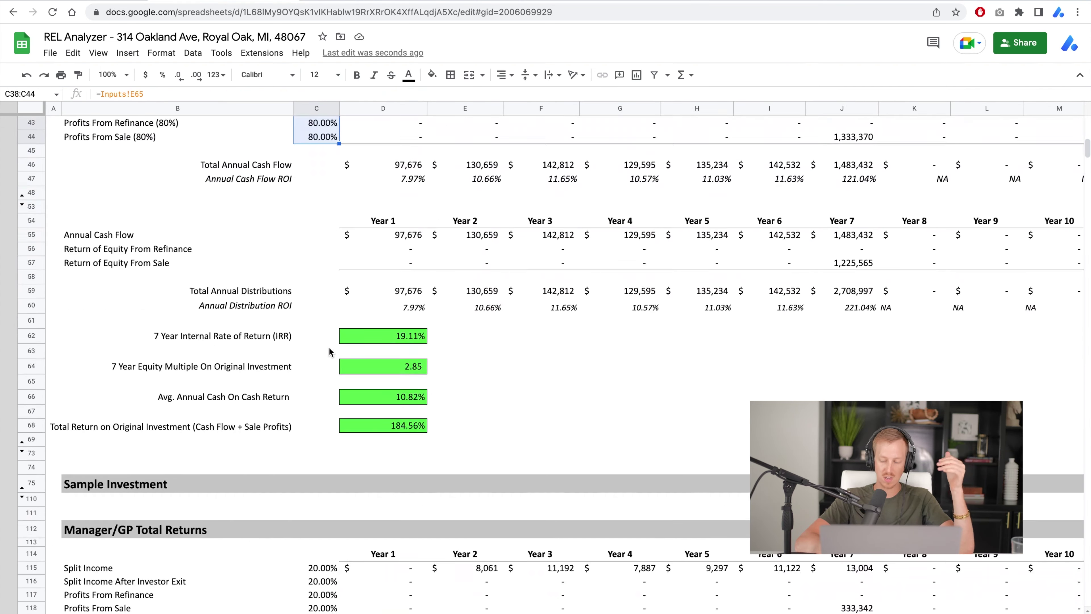
pyautogui.click(322, 400)
pyautogui.moveTo(322, 399); pyautogui.dragTo(323, 440)
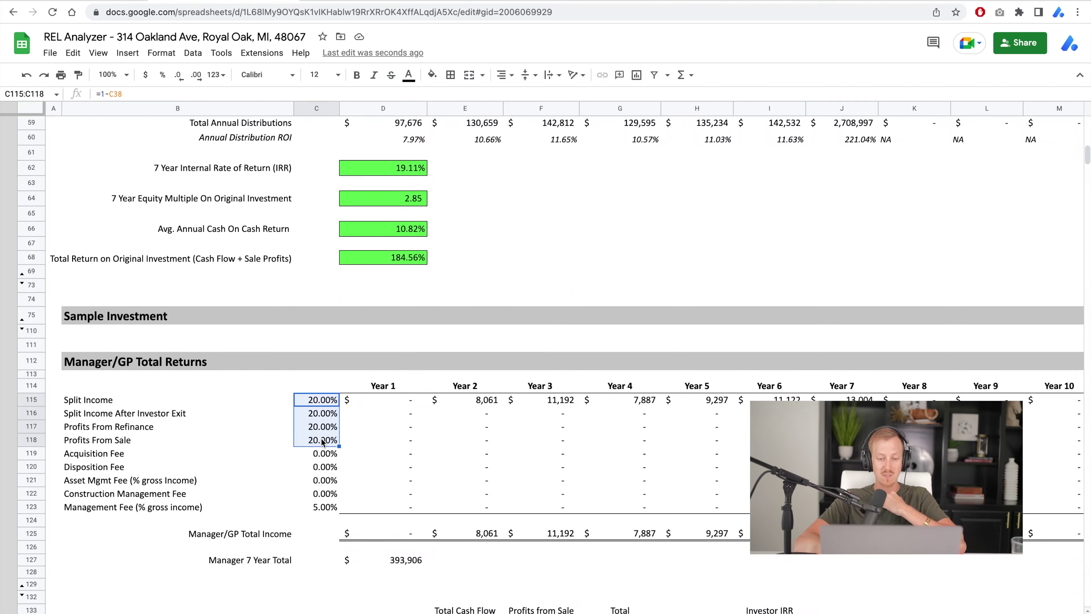
pyautogui.click(439, 427)
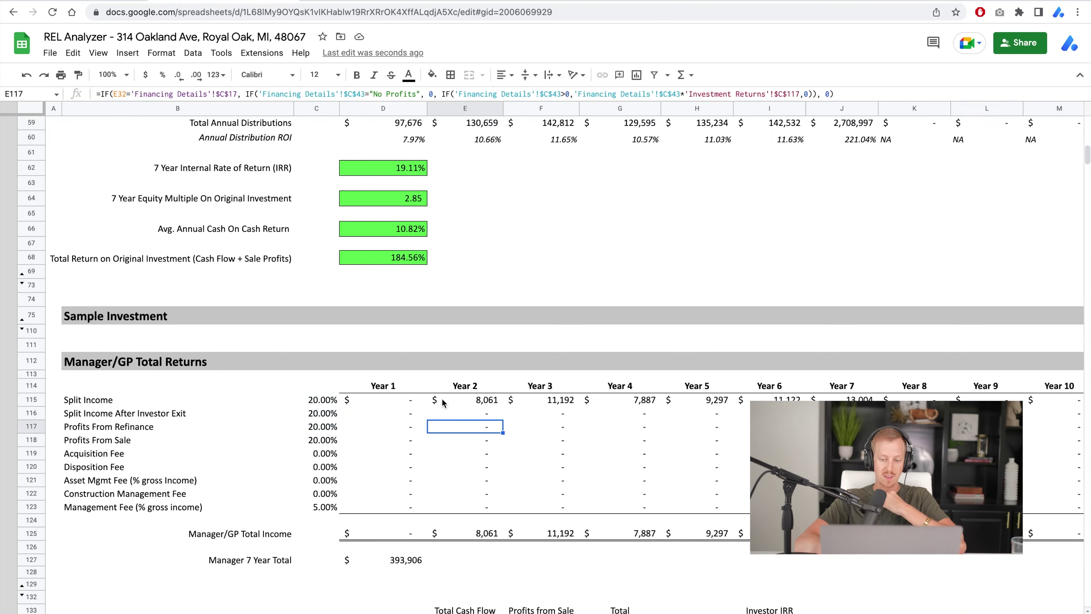
pyautogui.moveTo(447, 404); pyautogui.dragTo(859, 400)
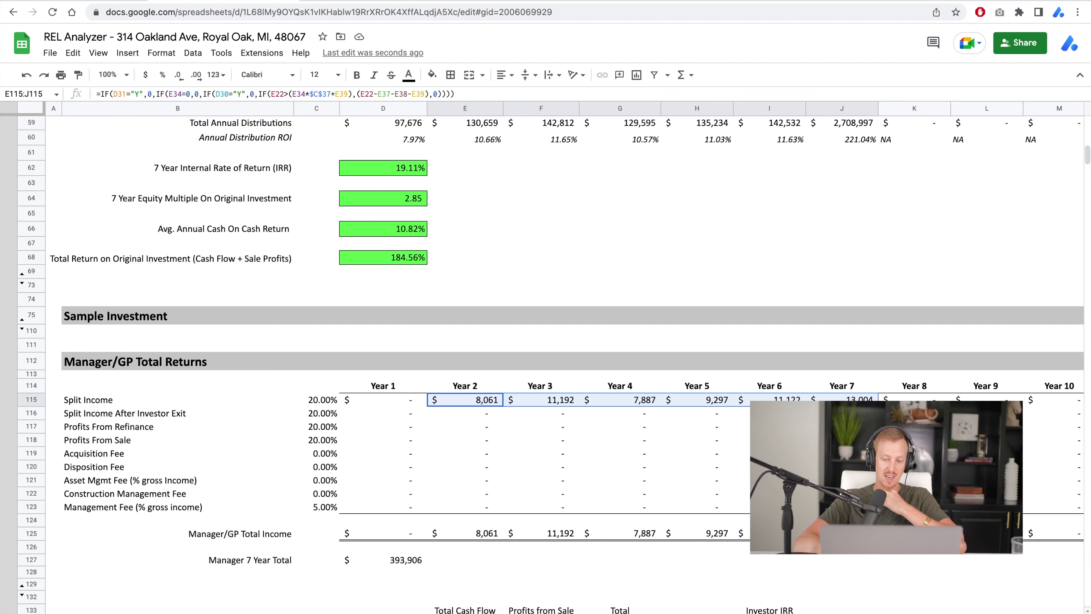
pyautogui.click(842, 440)
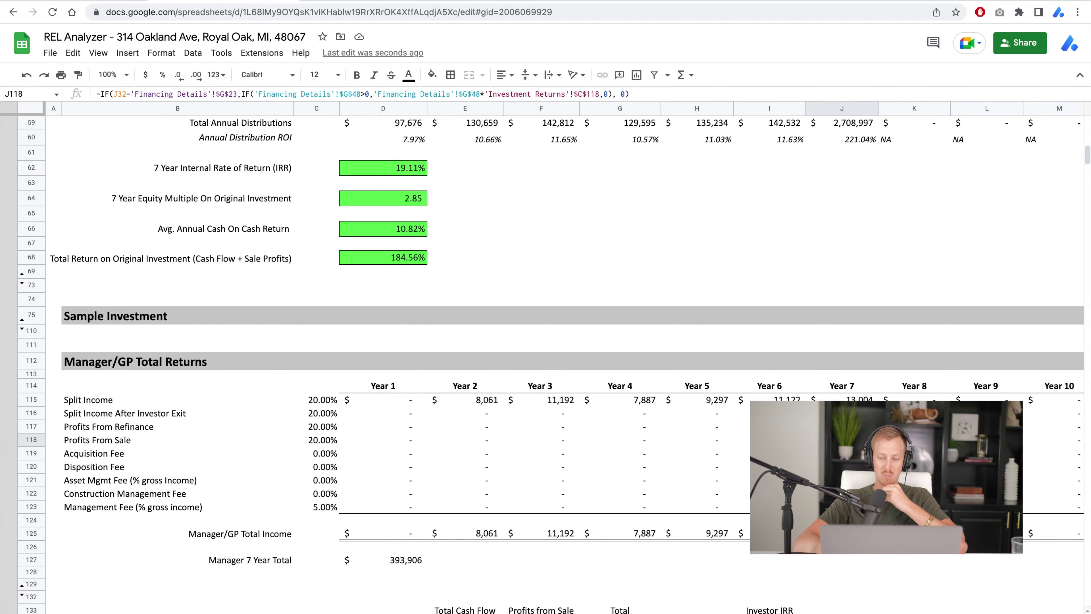
# - Sum the manager's Split Income over Years 1 to 7 and enter 60,563 as the 8% Pref, 80/20 row's total cash flow in E136
pyautogui.scroll(-3, 545, 344)
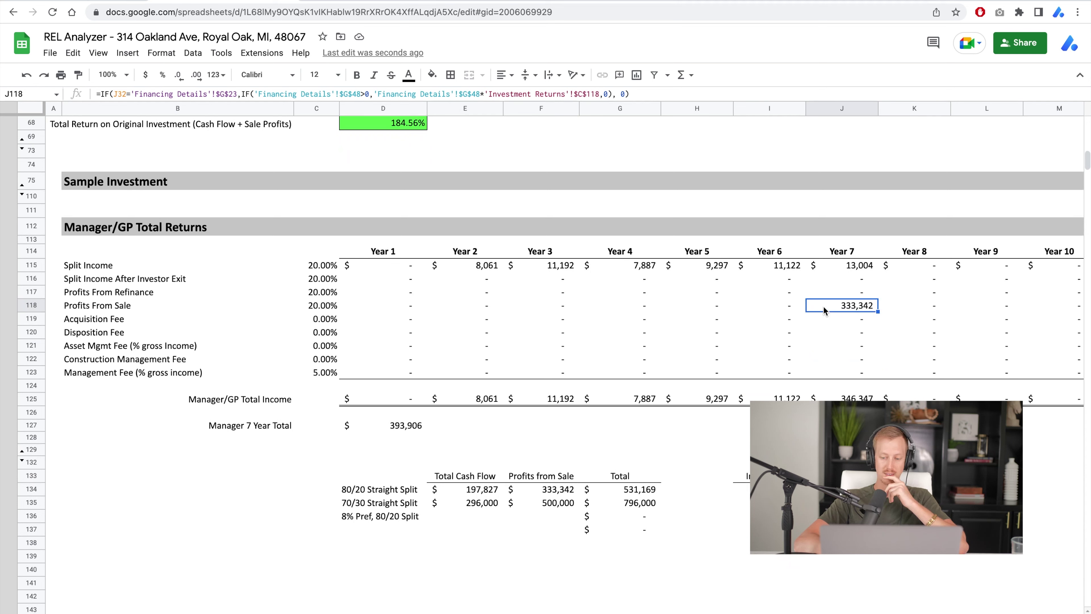
pyautogui.moveTo(404, 265); pyautogui.dragTo(825, 271)
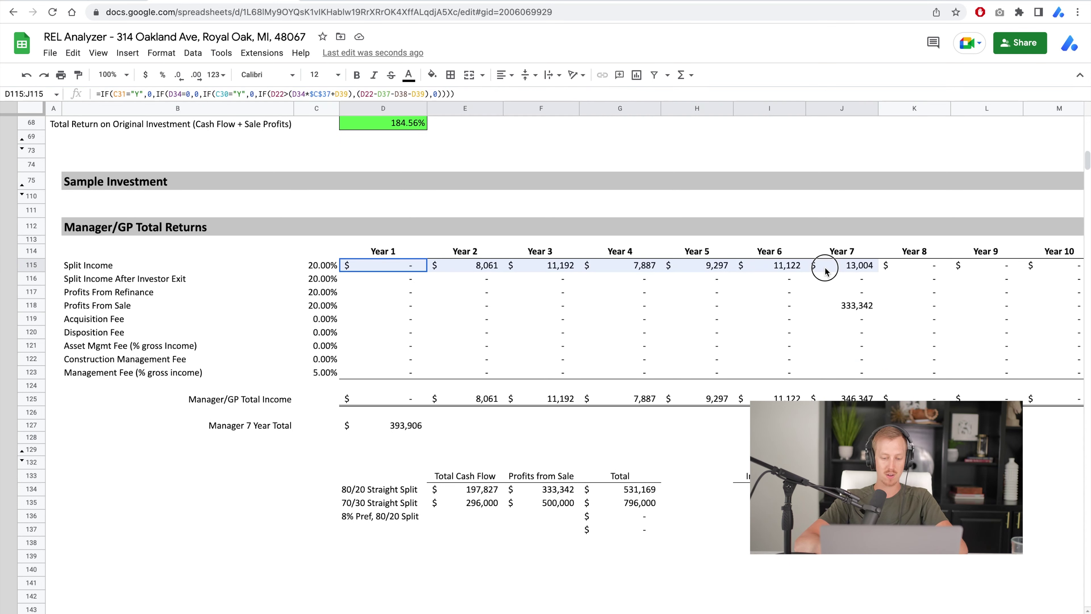
pyautogui.click(459, 507)
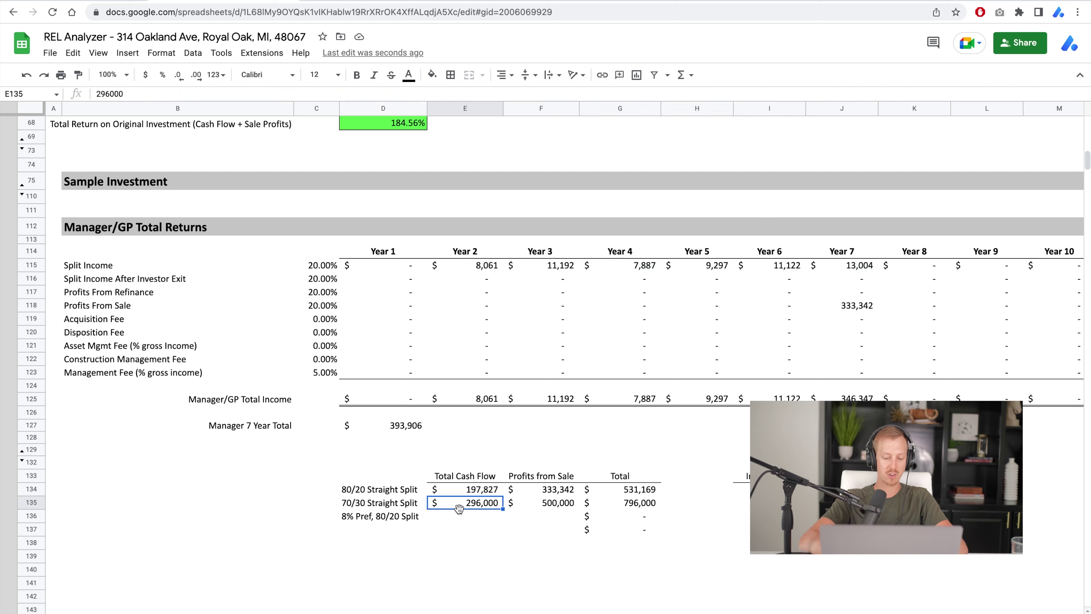
pyautogui.click(462, 516)
pyautogui.write('60,563')
pyautogui.press('Return')
# - Enter 333342 as the profits from sale for the 8% Pref, 80/20 Split row in F136
pyautogui.click(542, 516)
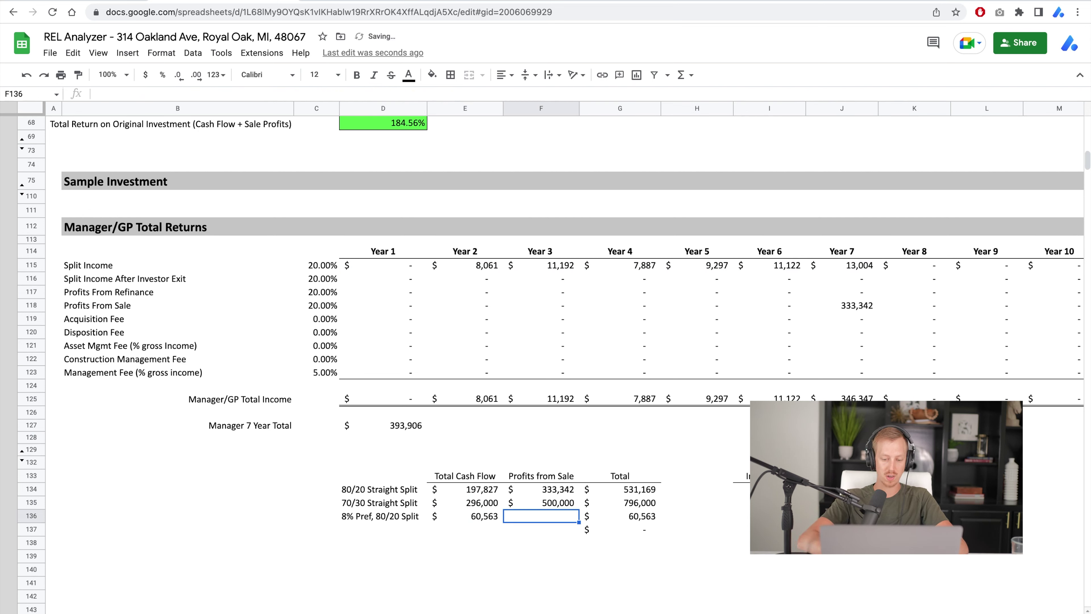
pyautogui.write('333342')
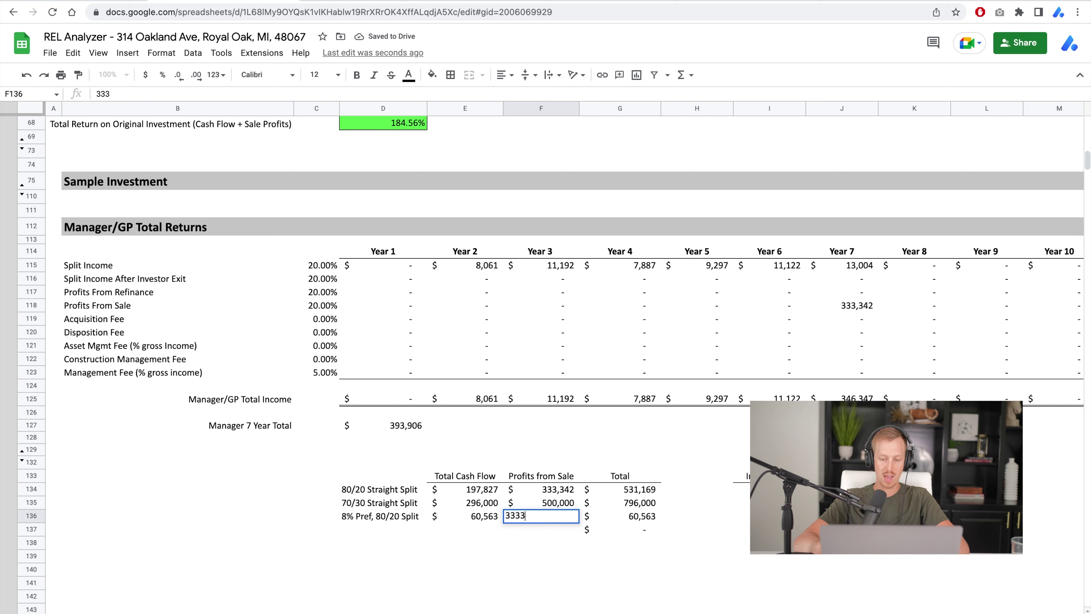
pyautogui.press('Return')
pyautogui.press('Up')
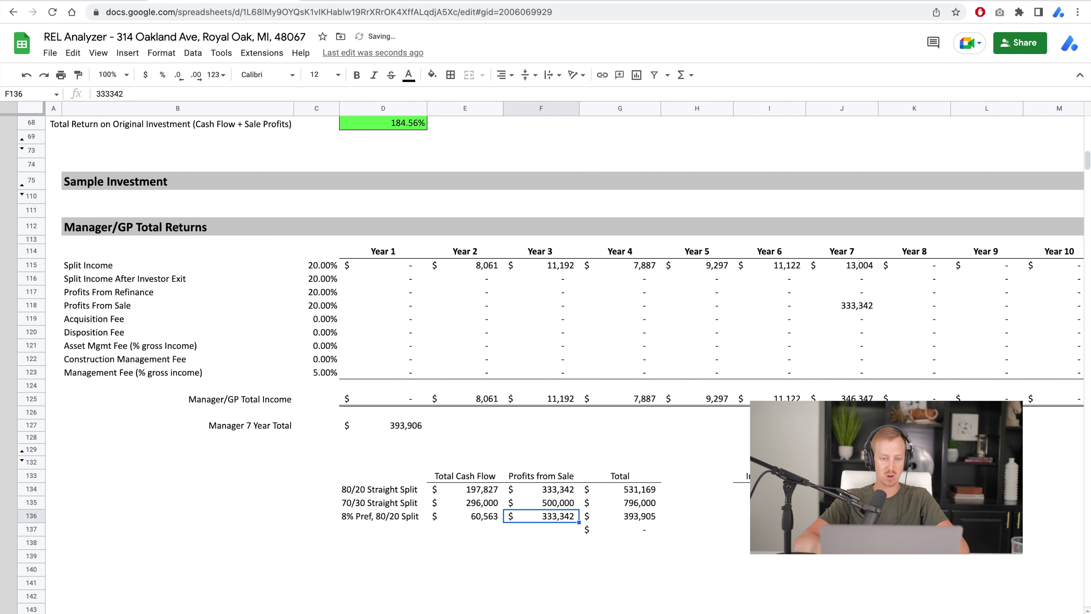
# - Look up the investors' 7 Year IRR and record 19.11% as the 8% Pref, 80/20 row's Investor IRR in I136
pyautogui.press('Up')
pyautogui.press('Right')
pyautogui.press('Right')
pyautogui.press('Left')
pyautogui.press('Down')
pyautogui.press('Right')
pyautogui.press('Right')
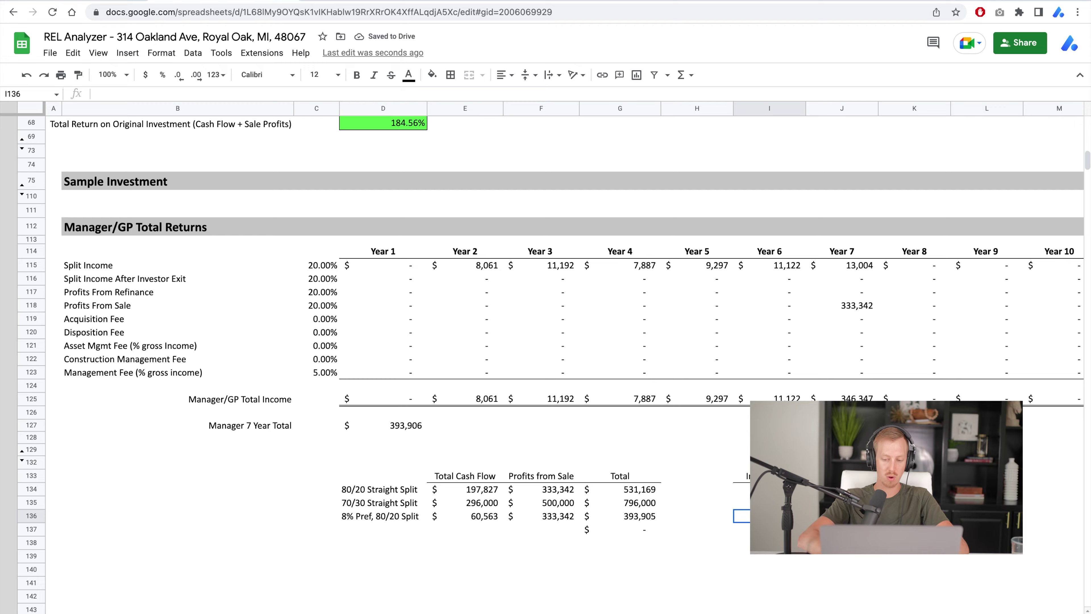
pyautogui.scroll(5, 554, 365)
pyautogui.scroll(-5, 743, 474)
pyautogui.write('19.11%')
pyautogui.press('Return')
# - Label the next summary row in D137 "8% Pref, 50/50 Split"
pyautogui.press('Left')
pyautogui.press('Left')
pyautogui.press('Left')
pyautogui.press('Left')
pyautogui.press('Left')
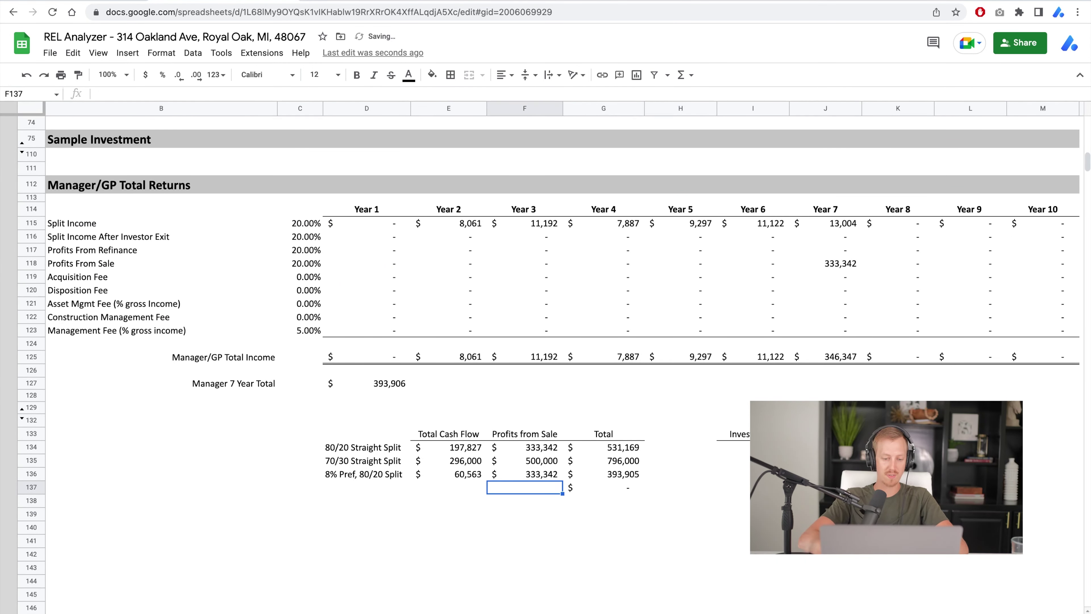
pyautogui.write('8')
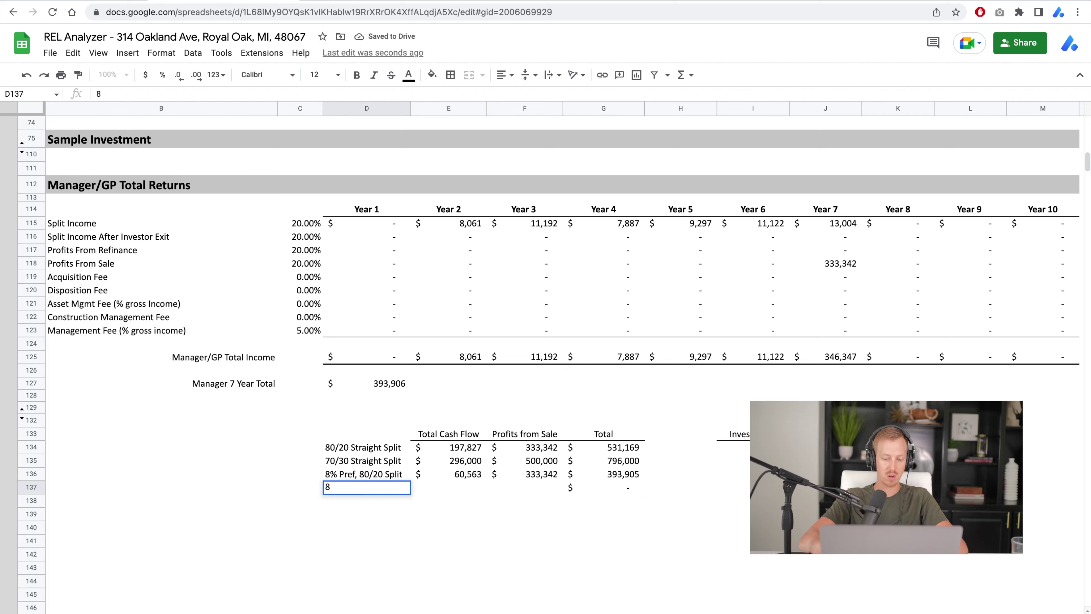
pyautogui.write('% Pref, 50/50')
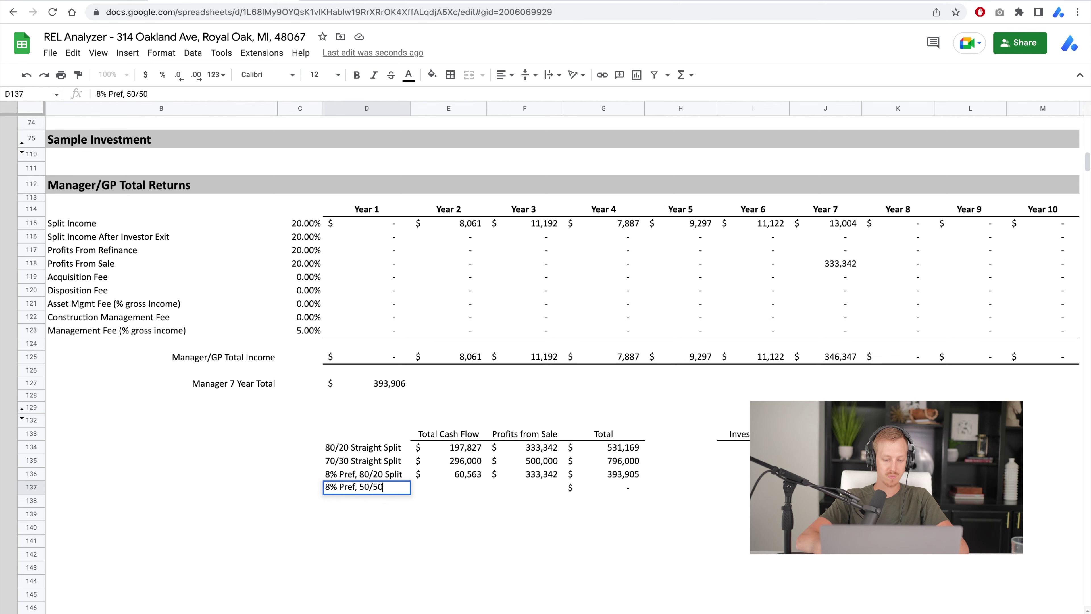
pyautogui.write(' Split')
pyautogui.press('Tab')
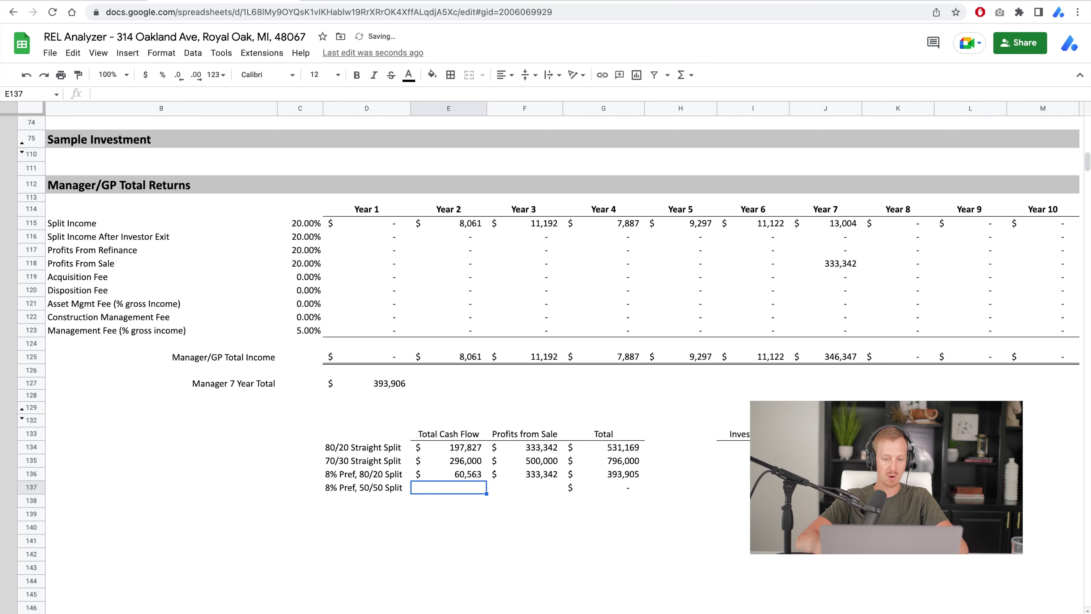
# - On the inputs sheet, set both investor income splits, the refinance profit split and the sale profit split to 50% in E65:E68
pyautogui.click(543, 612)
pyautogui.click(506, 253)
pyautogui.click(501, 263)
pyautogui.write('50')
pyautogui.press('Return')
pyautogui.write('50')
pyautogui.press('Return')
pyautogui.write('50')
pyautogui.press('Return')
pyautogui.write('50')
pyautogui.press('Return')
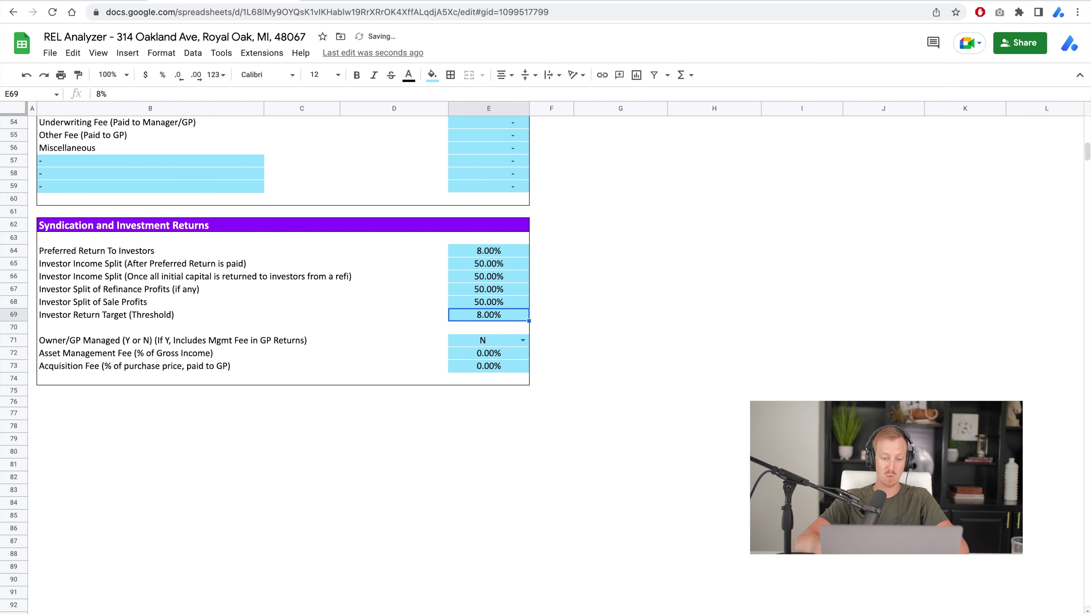
# - Back on the investment returns sheet, sum the manager's seven-year Split Income and enter 151,000 as the 8% Pref, 50/50 row's cash flow in E137
pyautogui.hotkey('ctrl', 'shift', 'pagedown')
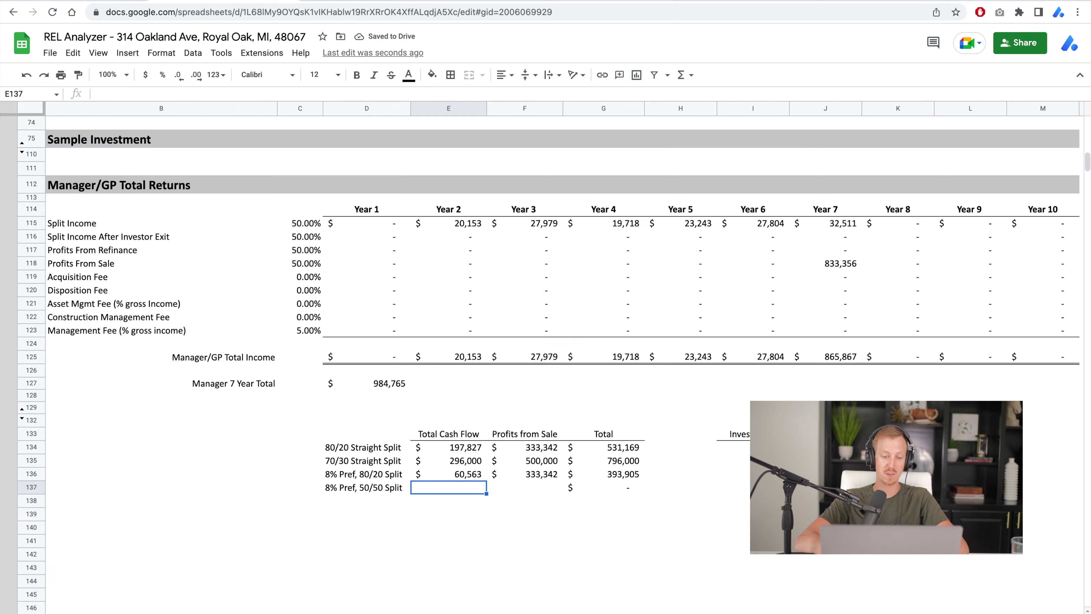
pyautogui.click(378, 460)
pyautogui.click(456, 461)
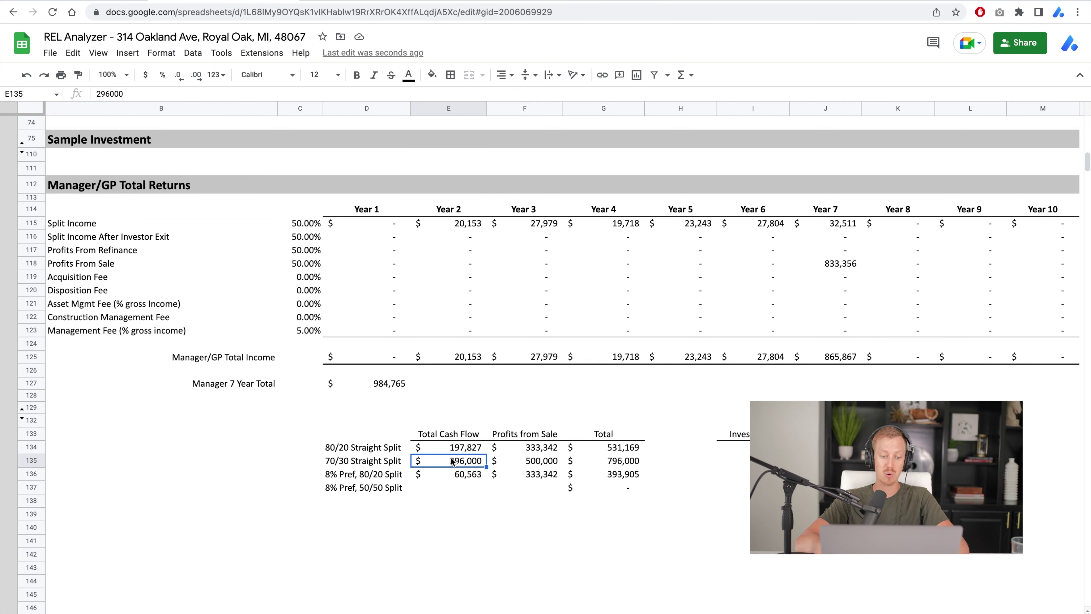
pyautogui.click(399, 461)
pyautogui.click(458, 488)
pyautogui.click(349, 489)
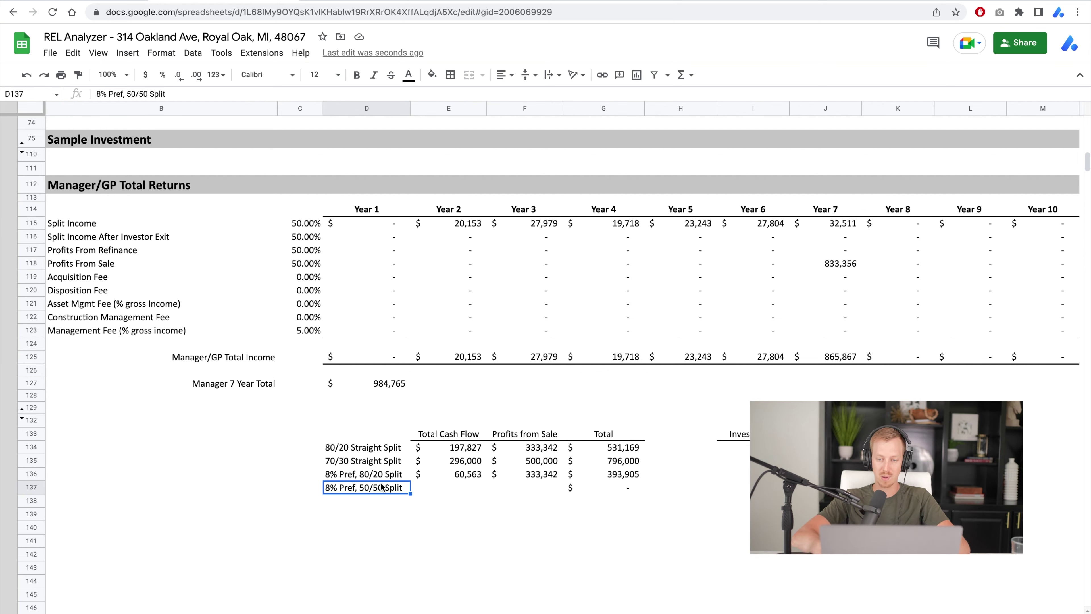
pyautogui.press('Right')
pyautogui.moveTo(365, 224); pyautogui.dragTo(838, 227)
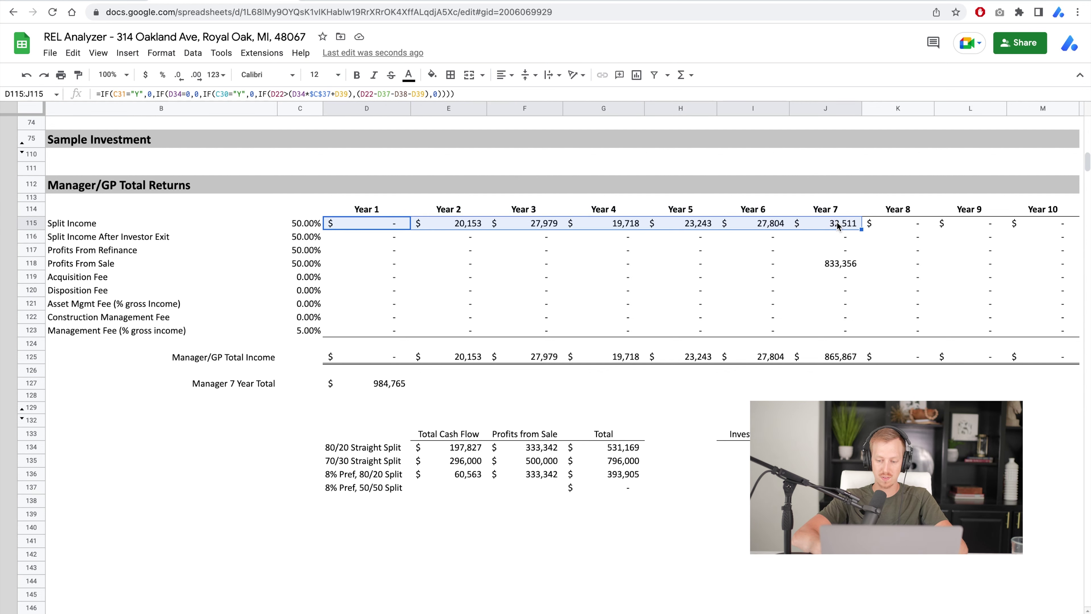
pyautogui.click(447, 489)
pyautogui.write('151,000')
pyautogui.press('Return')
# - Compare the total cash flow figures of the two straight split rows in E134:E135 with the preferred return rows
pyautogui.press('Up')
pyautogui.press('Up')
pyautogui.press('Up')
pyautogui.press('Up')
pyautogui.hotkey('shift', 'Down')
pyautogui.press('Left')
pyautogui.press('Right')
pyautogui.hotkey('shift', 'Down')
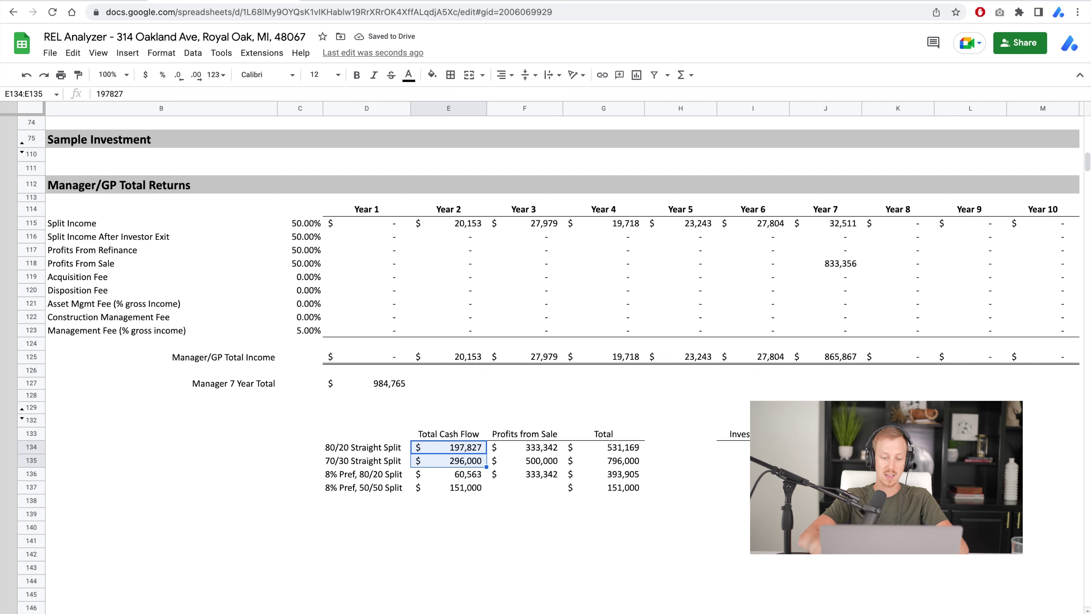
# - Enter 833,000 as the Profits from Sale for the 8% Pref, 50/50 Split row in F137
pyautogui.press('Right')
pyautogui.press('Down')
pyautogui.press('Down')
pyautogui.press('Down')
pyautogui.write('8')
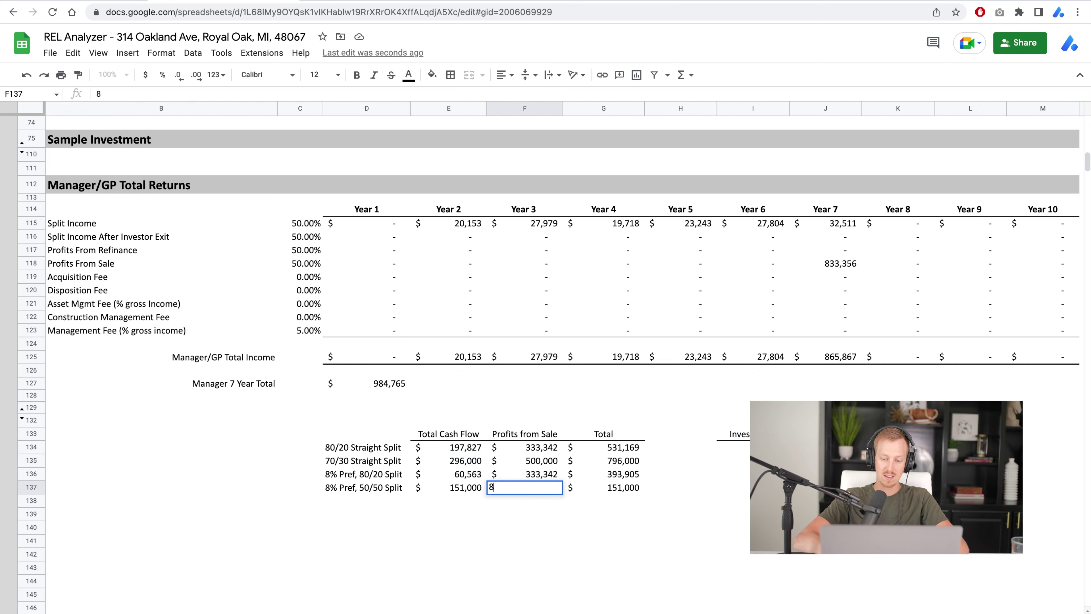
pyautogui.write('33,000')
pyautogui.press('Return')
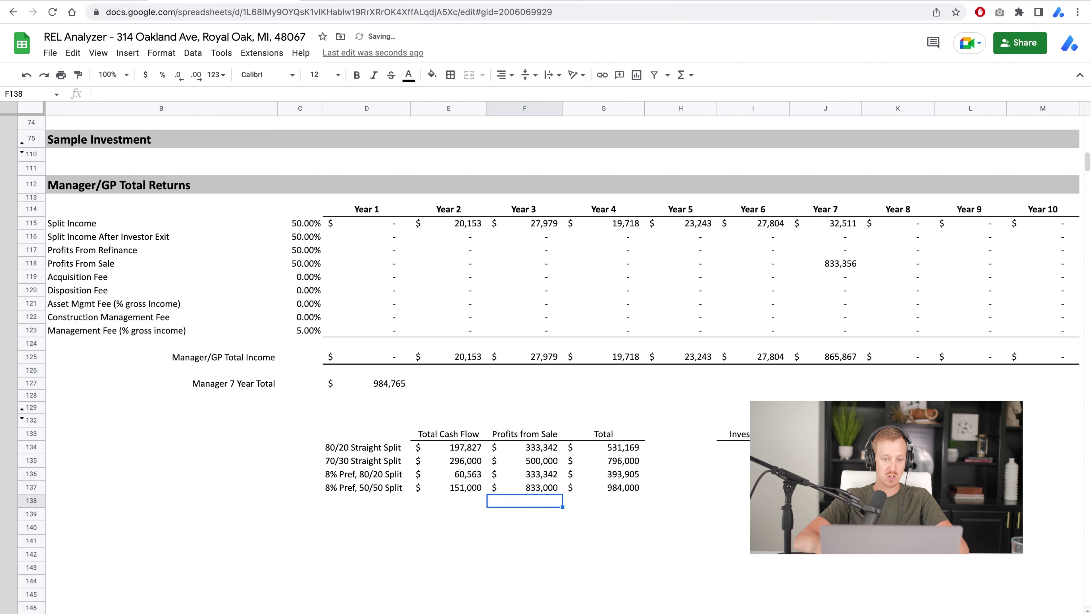
# - Check the investor's 7-year IRR, equity multiple and average annual cash on cash return under the 8% Pref, 50/50 structure
pyautogui.click(758, 473)
pyautogui.scroll(4, 758, 474)
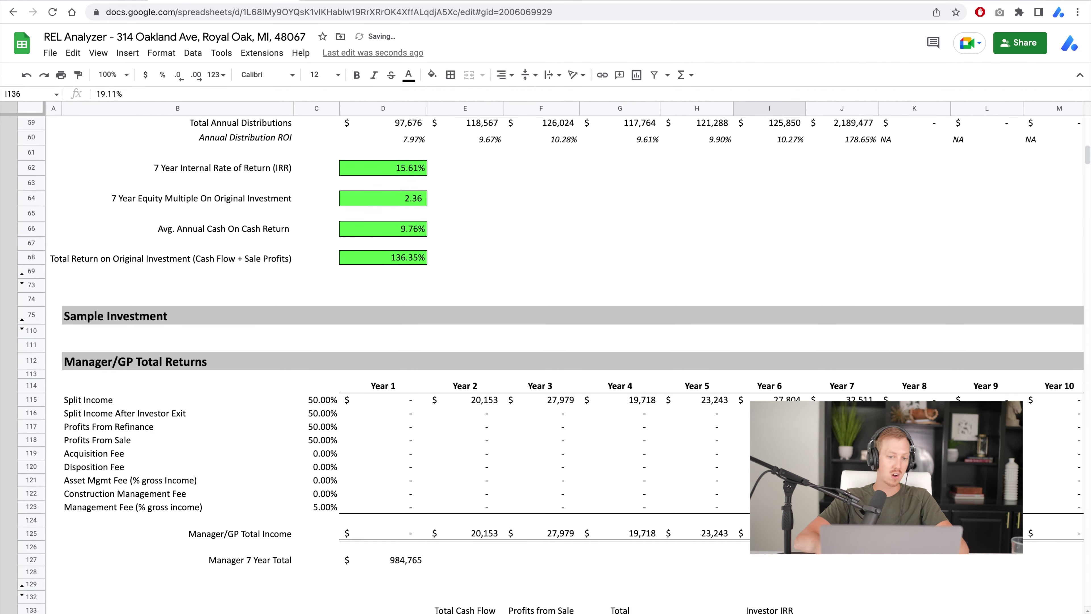
pyautogui.click(403, 171)
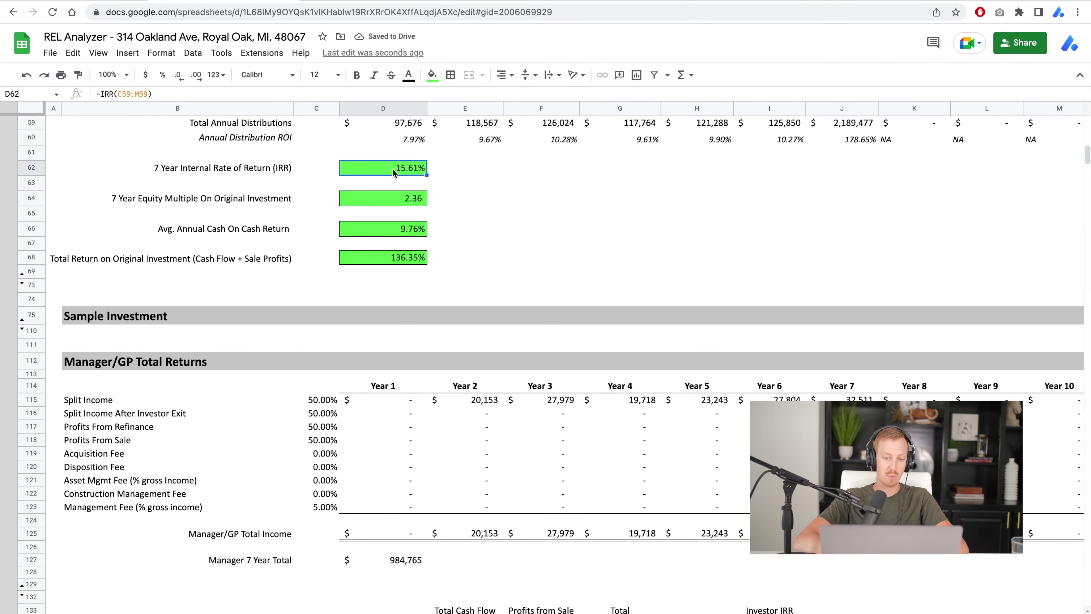
pyautogui.click(402, 199)
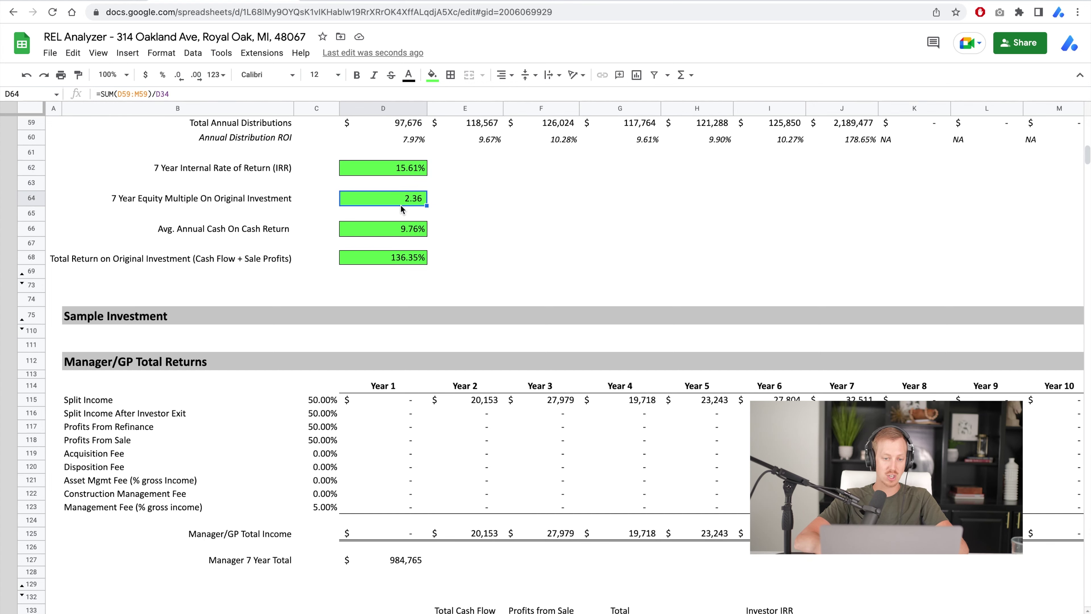
pyautogui.click(399, 232)
pyautogui.scroll(-3, 595, 341)
pyautogui.scroll(2, 595, 341)
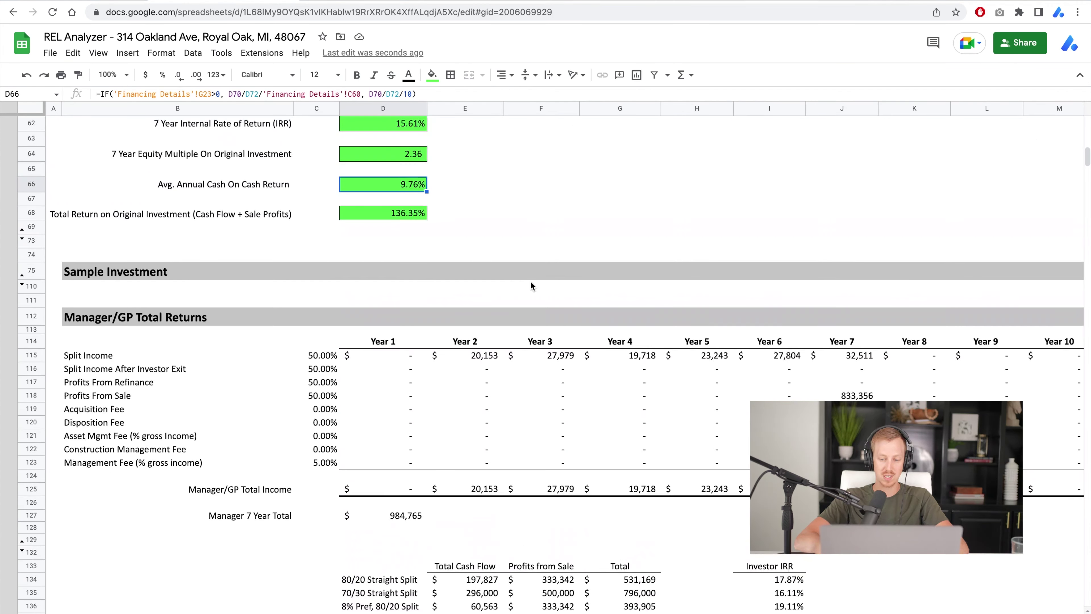
pyautogui.scroll(-3, 602, 293)
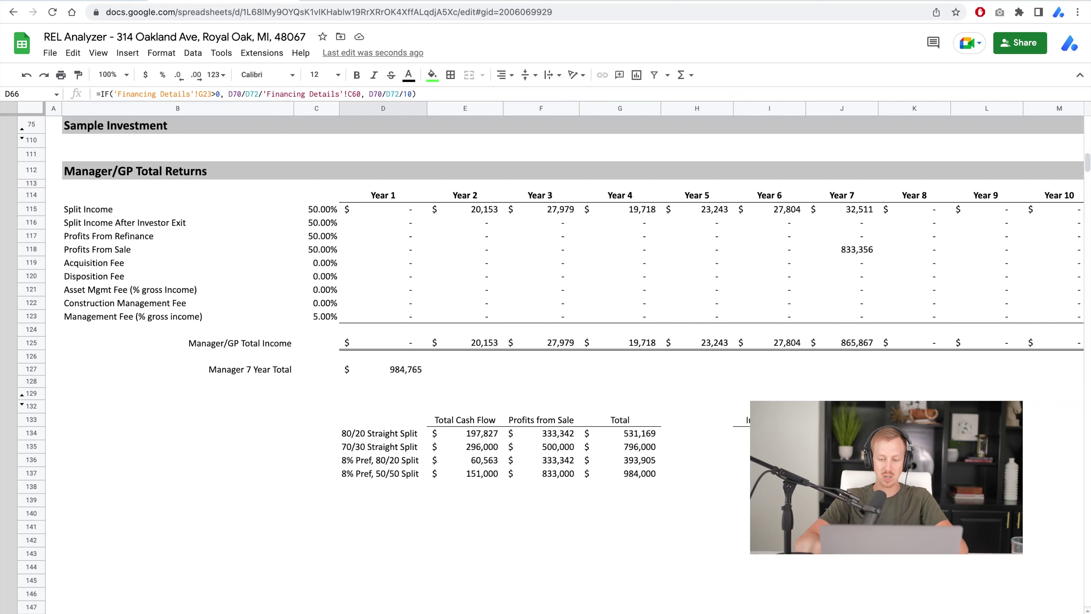
# - Enter 15.61% as the Investor IRR for the 8% Pref, 50/50 Split row in I137
pyautogui.click(773, 473)
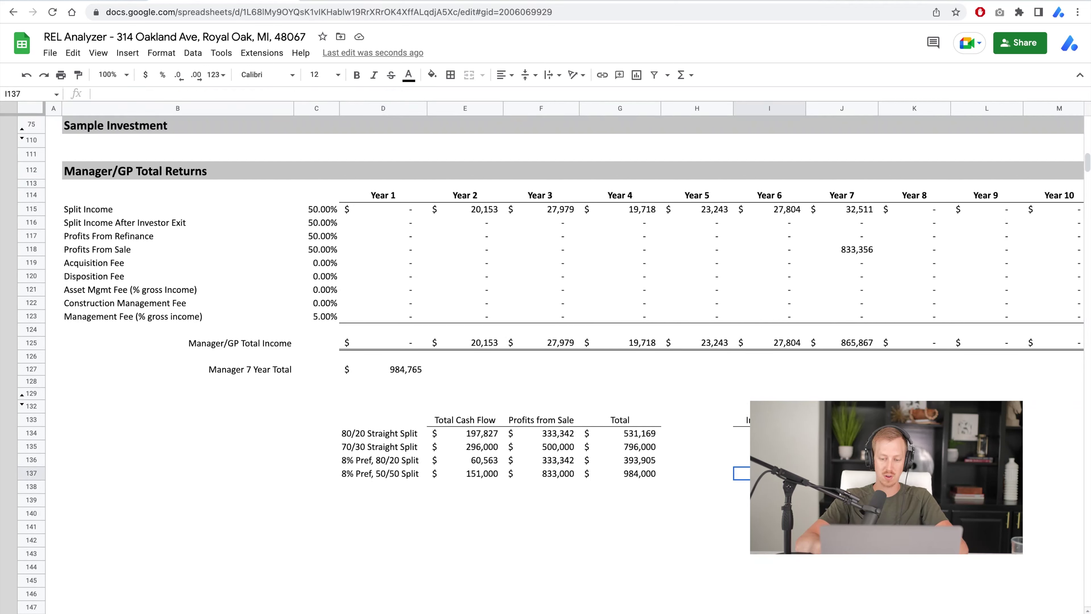
pyautogui.press('Right')
pyautogui.press('Up')
pyautogui.press('Up')
pyautogui.press('Up')
pyautogui.press('Up')
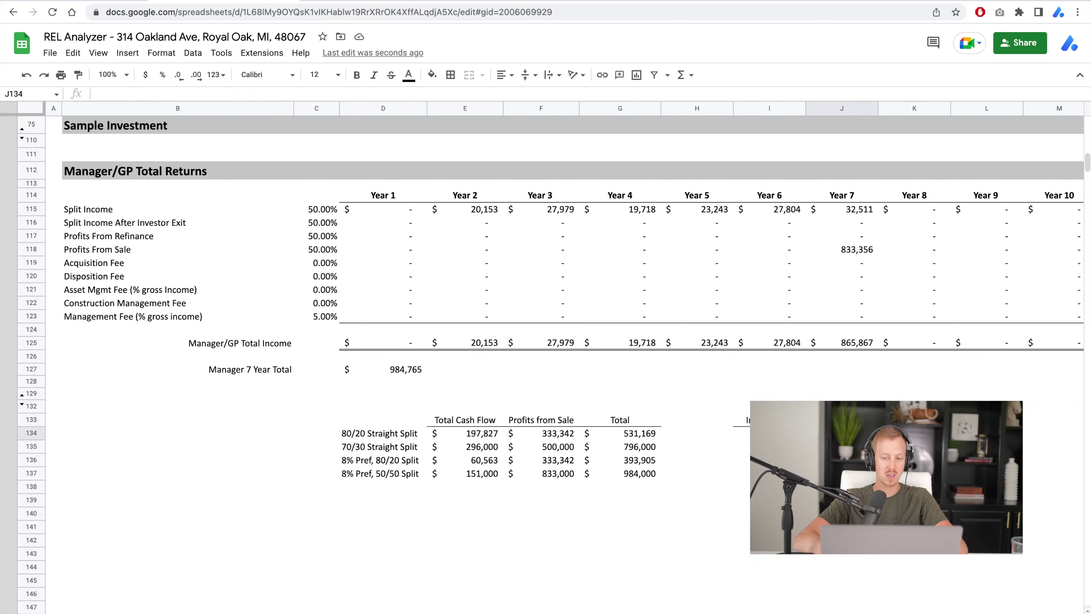
pyautogui.press('Left')
pyautogui.press('Down')
pyautogui.press('Down')
pyautogui.press('Down')
pyautogui.press('Down')
pyautogui.write('15')
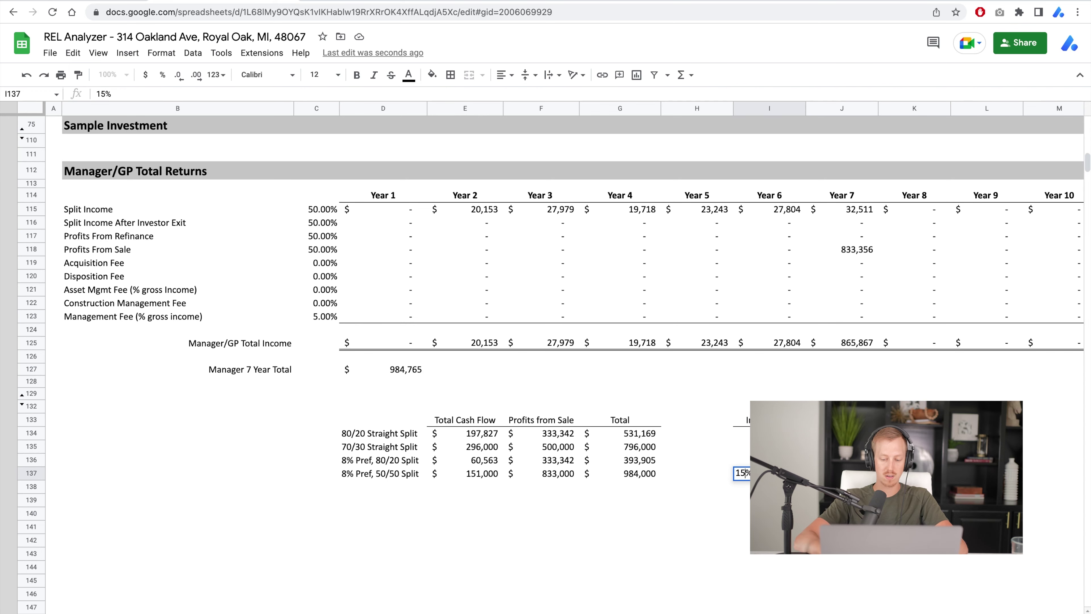
pyautogui.scroll(5, 745, 308)
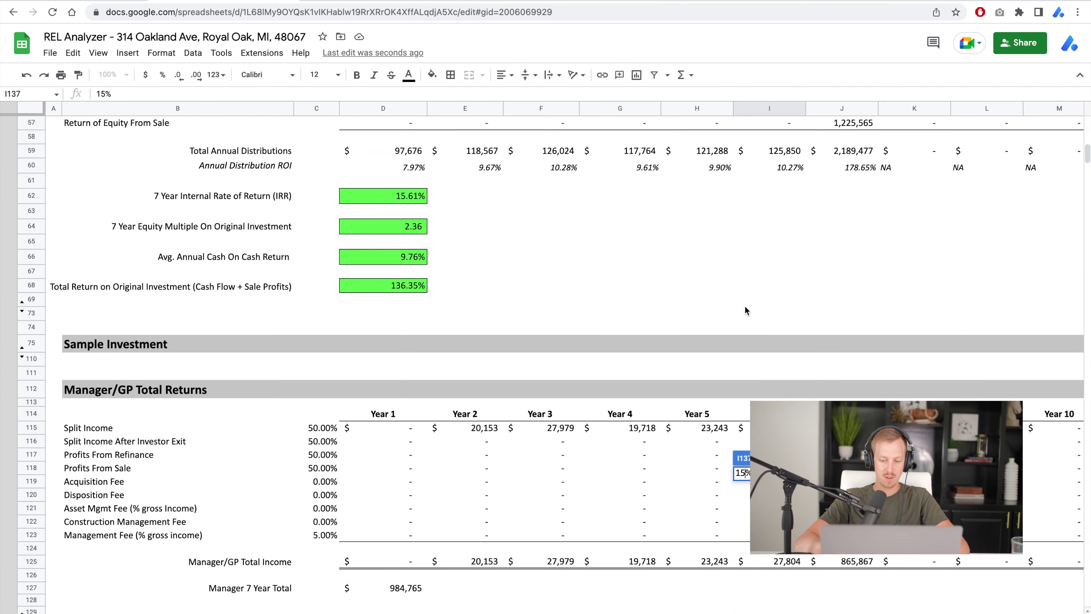
pyautogui.scroll(-4, 745, 307)
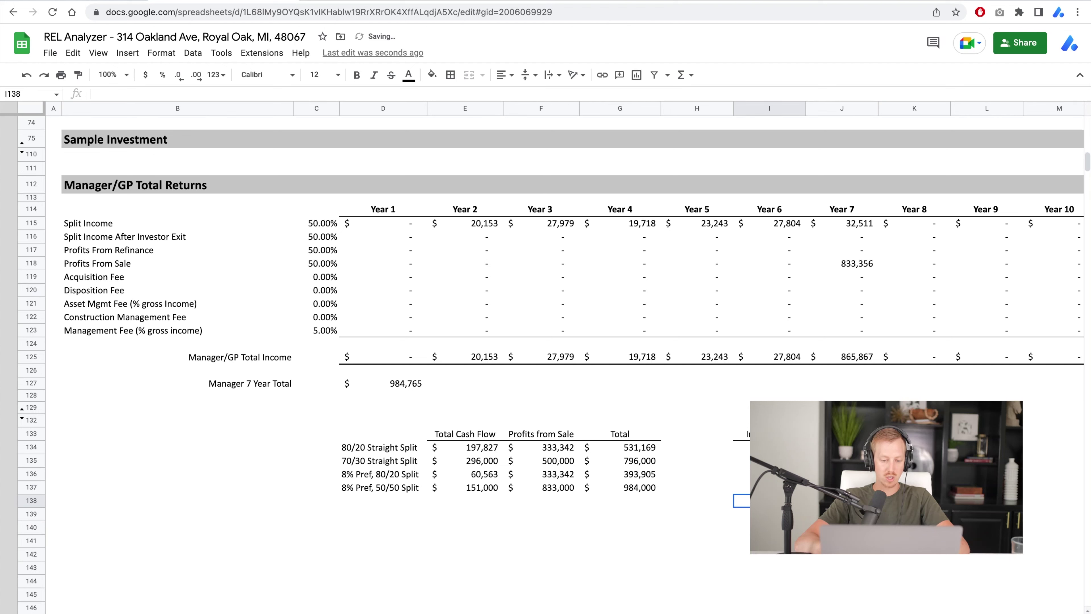
# - Review the 8% Pref, 50/50 Split row from total cash flow through investor IRR in E137:I137
pyautogui.press('Left')
pyautogui.press('Left')
pyautogui.press('Left')
pyautogui.press('Right')
pyautogui.press('Right')
pyautogui.press('Right')
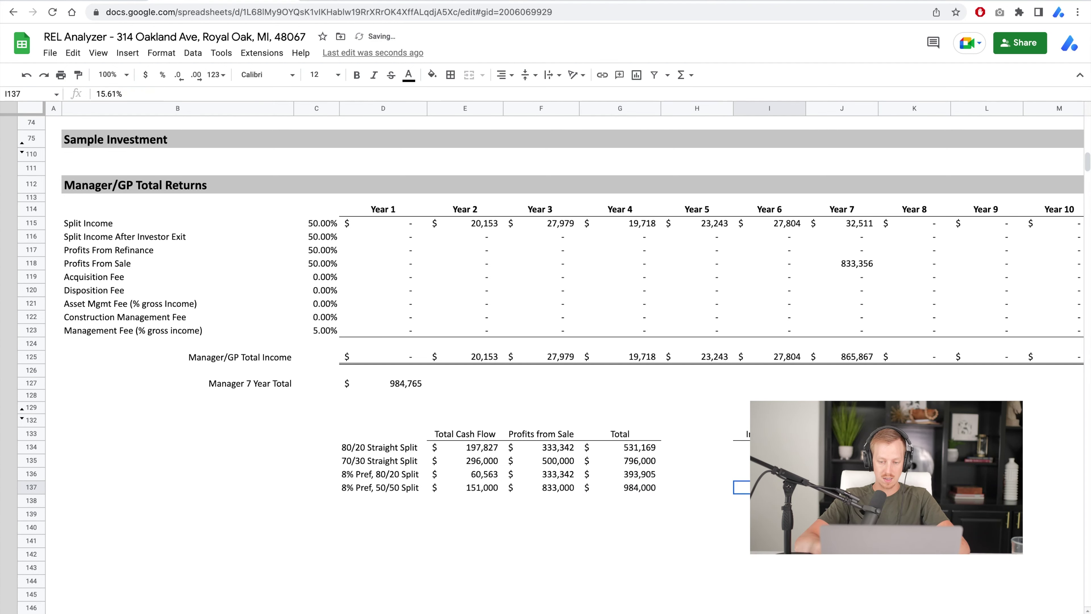
pyautogui.hotkey('shift', 'Left')
pyautogui.hotkey('shift', 'Left')
pyautogui.hotkey('shift', 'Left')
pyautogui.hotkey('shift', 'Left')
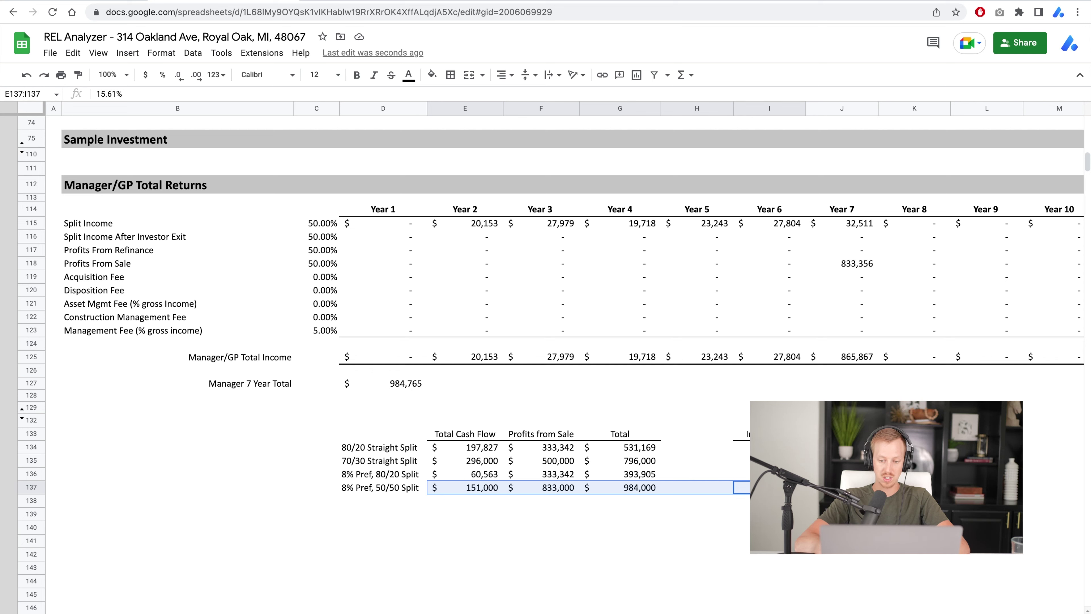
pyautogui.moveTo(761, 488); pyautogui.dragTo(475, 489)
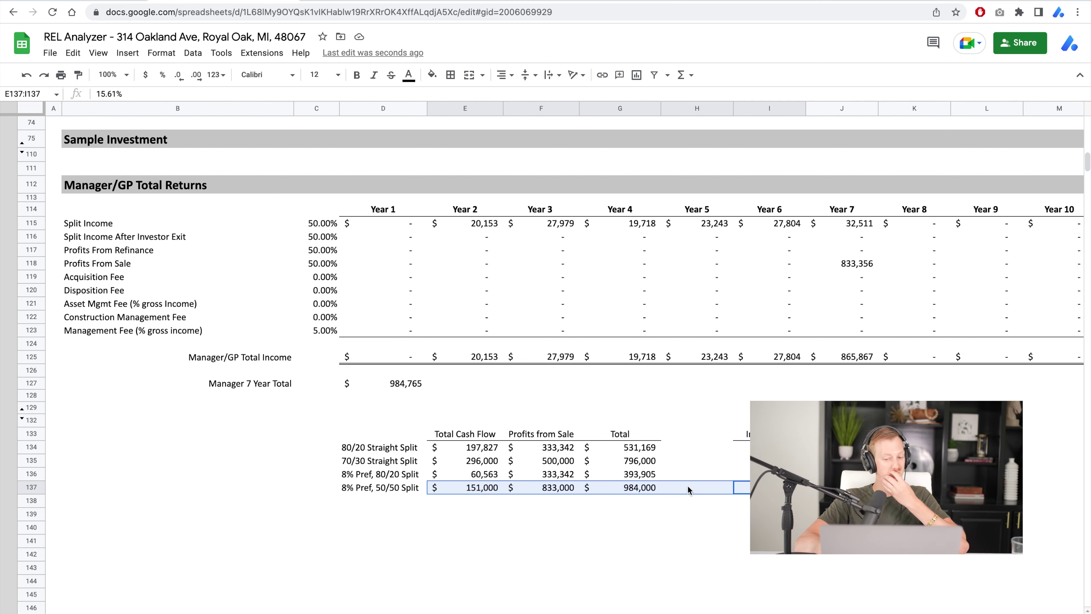
# - Compare the manager's total for the 8% Pref, 50/50 Split with the 70/30 Straight Split total
pyautogui.click(640, 493)
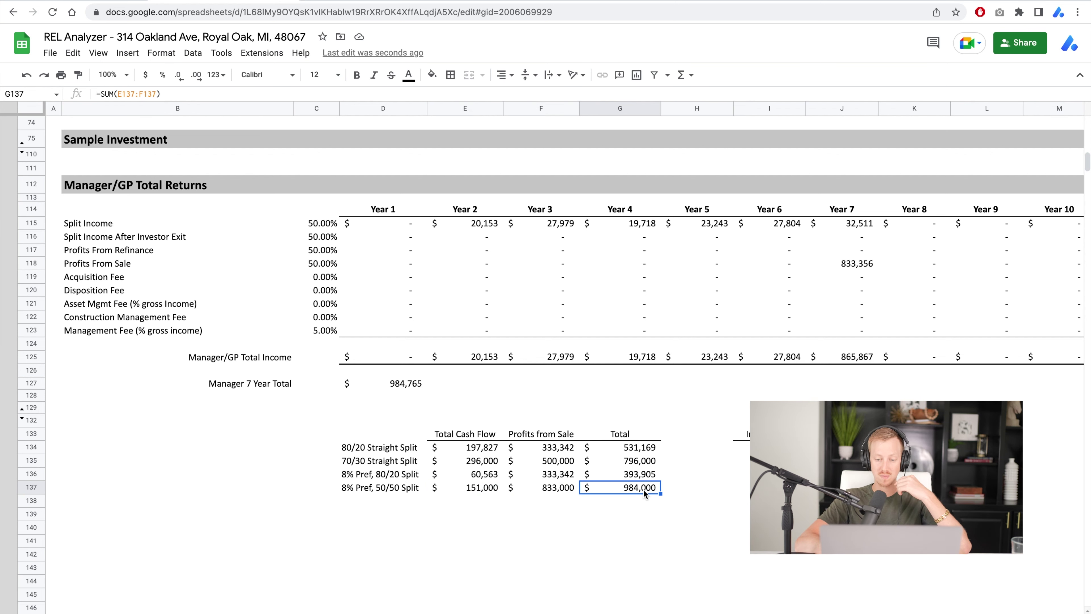
pyautogui.moveTo(767, 489); pyautogui.dragTo(595, 489)
pyautogui.click(640, 488)
pyautogui.click(592, 465)
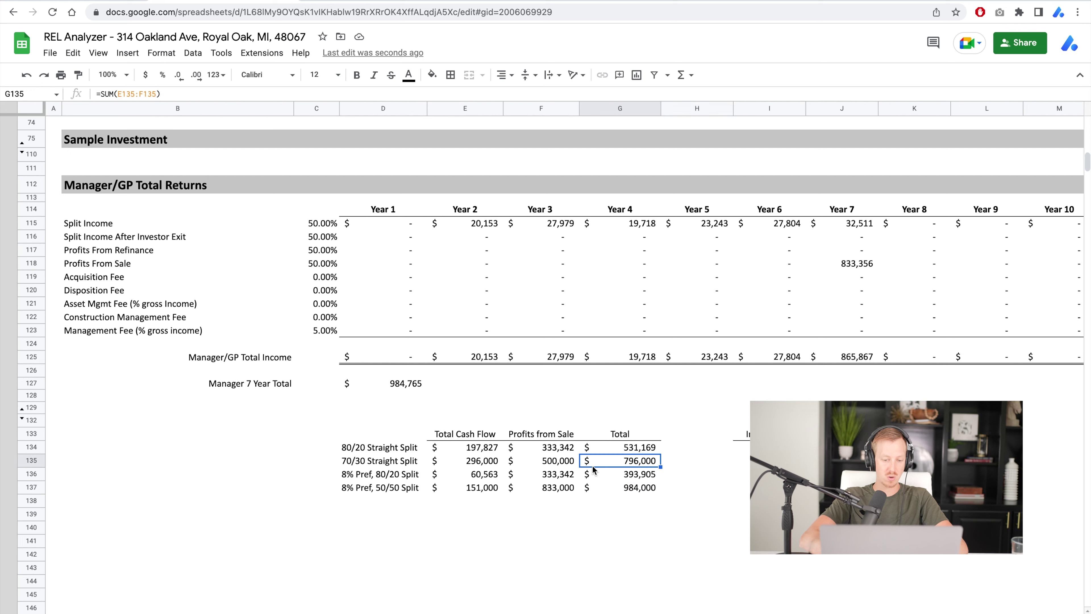
# - Label the next summary row in D138 "10% Pref, 25/75 Split"
pyautogui.click(383, 503)
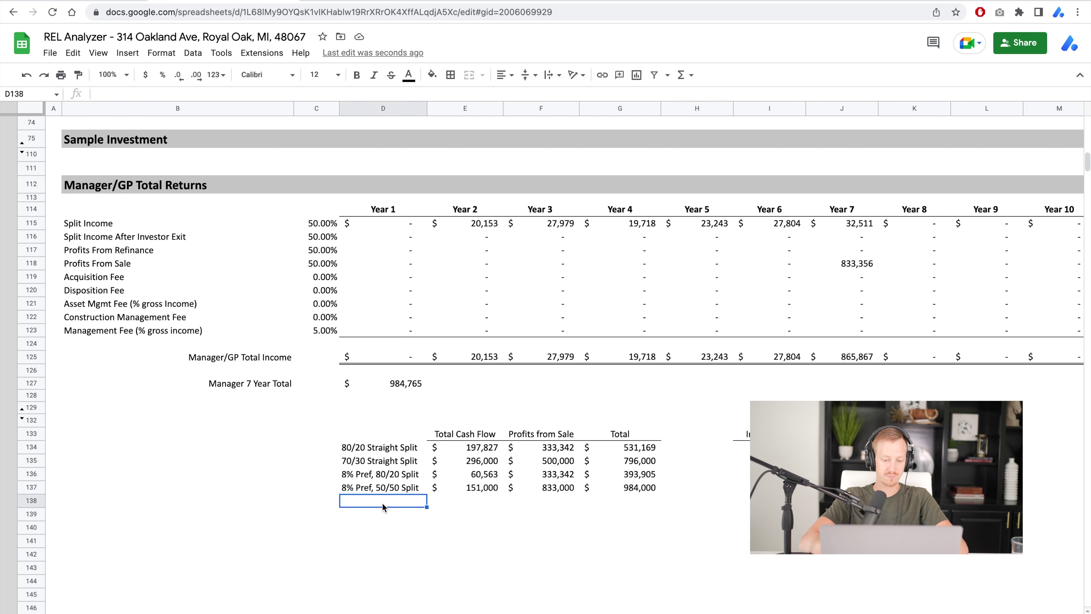
pyautogui.write('10')
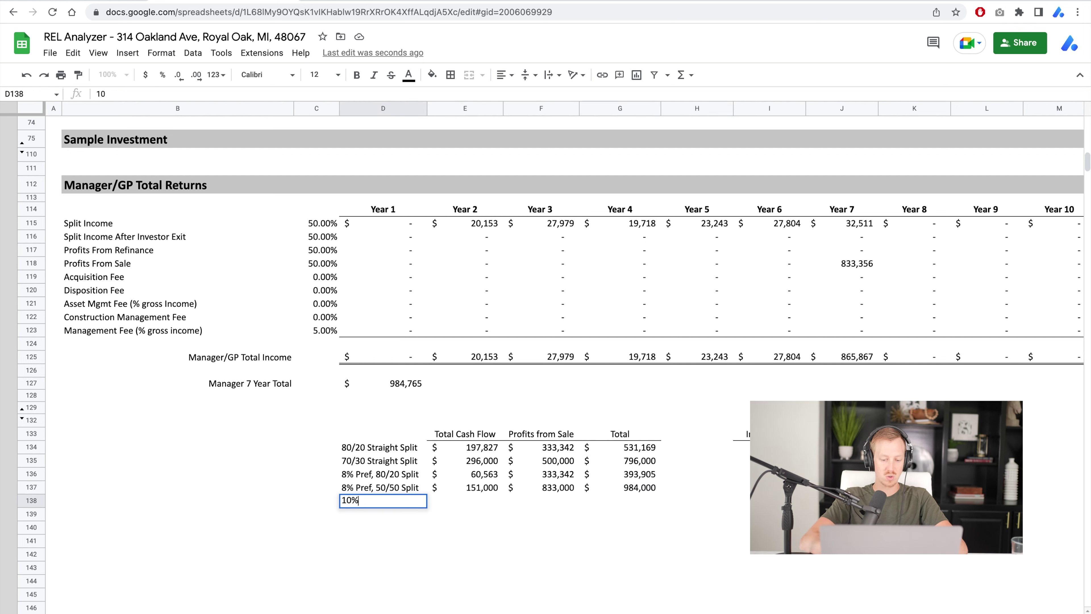
pyautogui.write('% Pref, ')
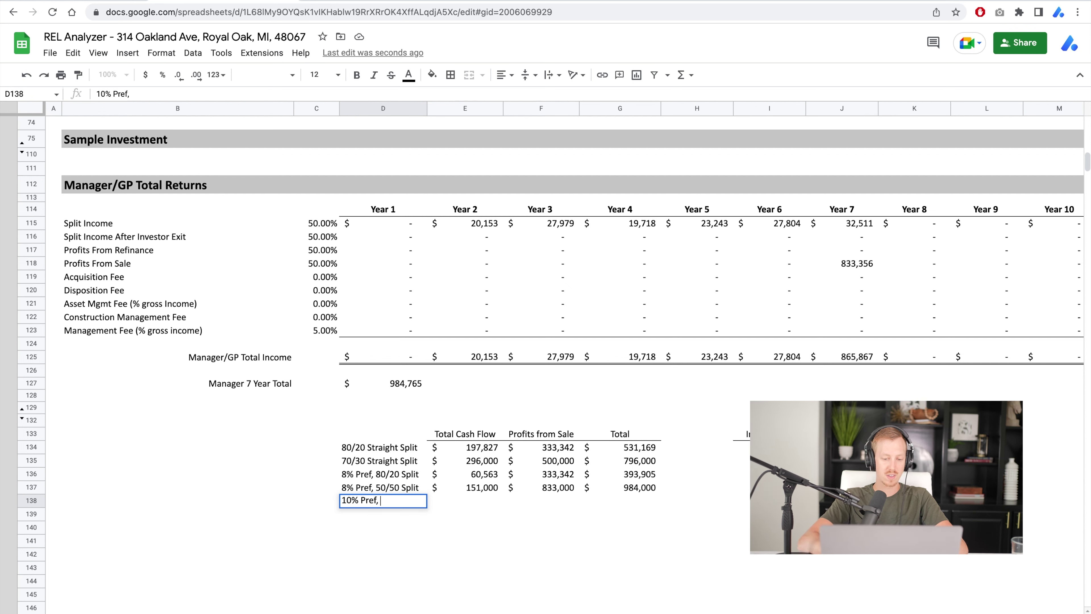
pyautogui.write('25/75 Split')
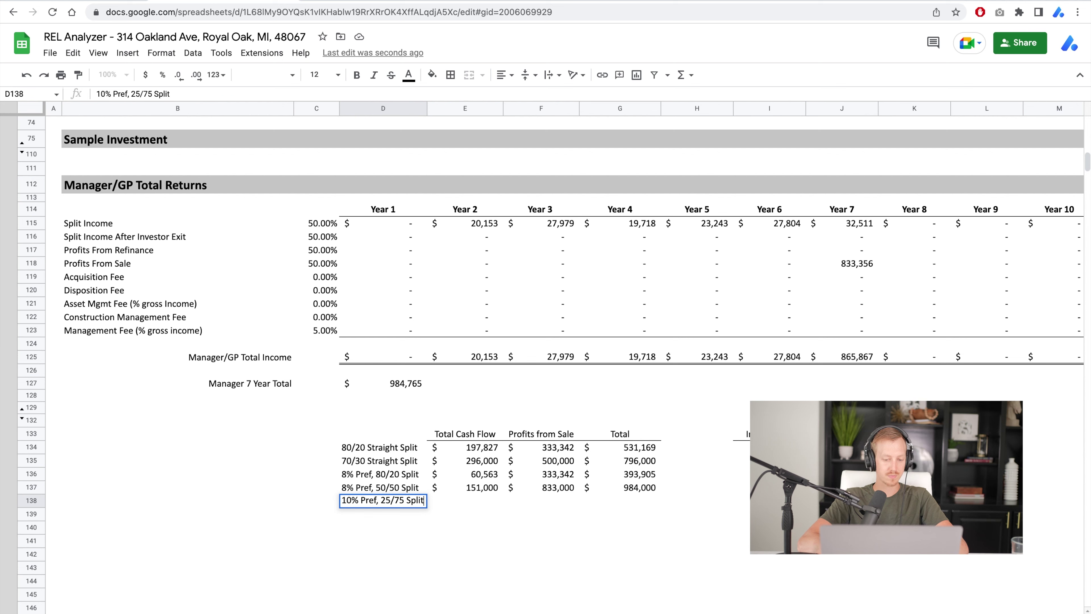
pyautogui.press('Return')
# - On the inputs sheet, set the preferred return in E64 to 10% and all four investor splits in E65:E68 to 25%
pyautogui.click(469, 501)
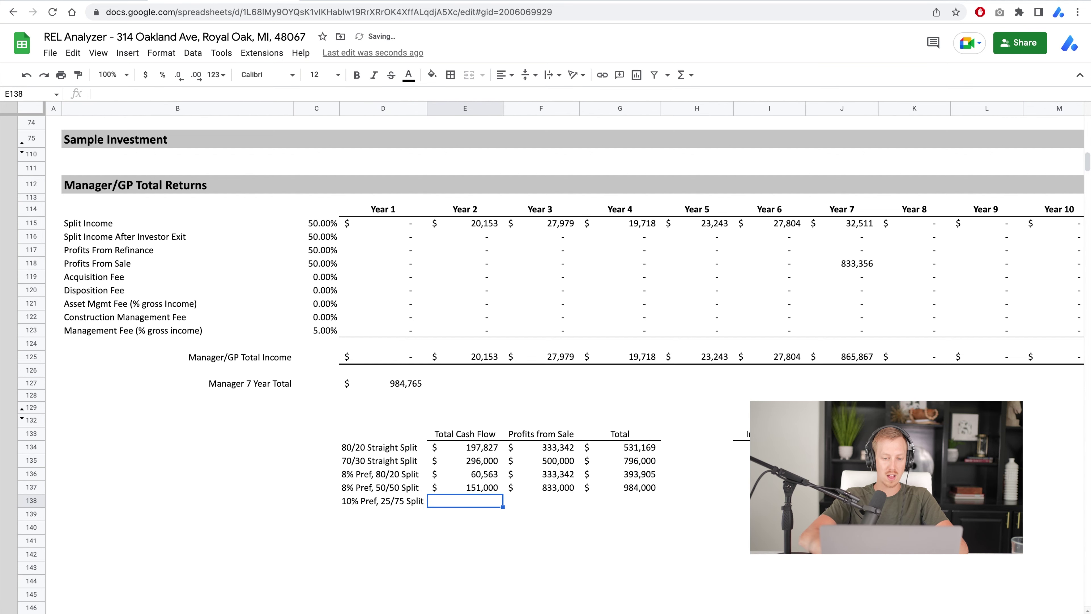
pyautogui.click(257, 613)
pyautogui.click(479, 254)
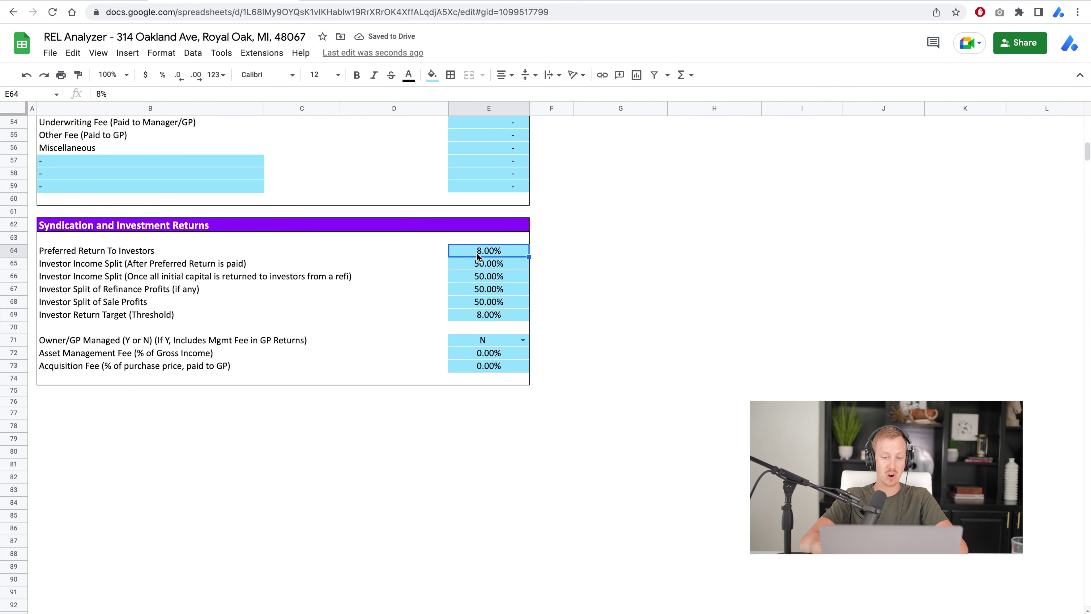
pyautogui.write('10')
pyautogui.press('Return')
pyautogui.write('25')
pyautogui.press('Return')
pyautogui.write('25')
pyautogui.press('Return')
pyautogui.write('25')
pyautogui.press('Return')
pyautogui.write('25')
pyautogui.press('Return')
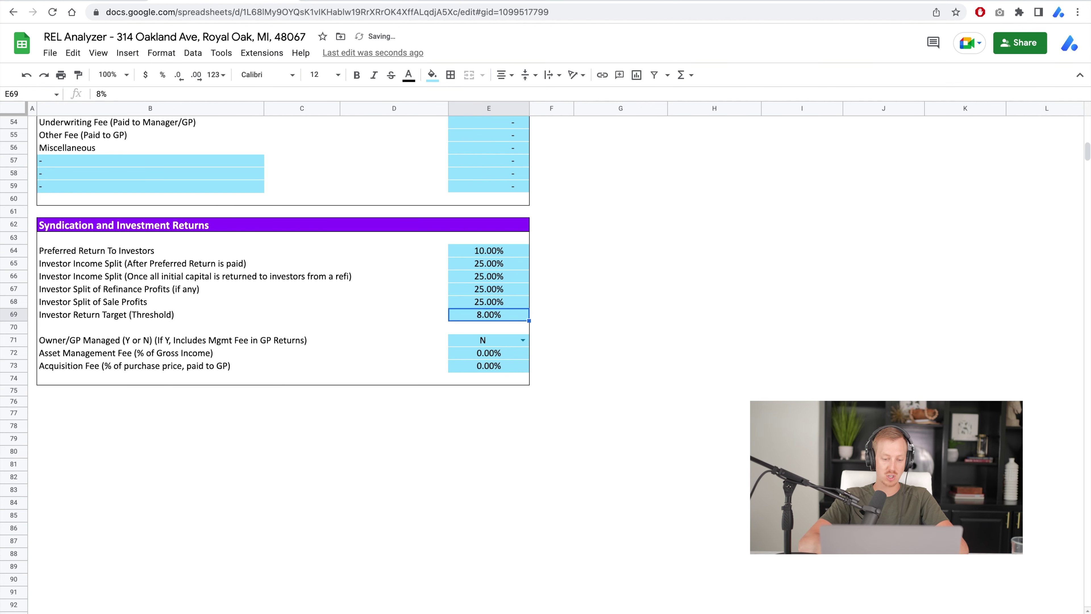
# - Back on the investment returns sheet, sum the manager's seven-year Split Income and enter 98,429 as the 10% Pref row's cash flow in E138
pyautogui.click(361, 612)
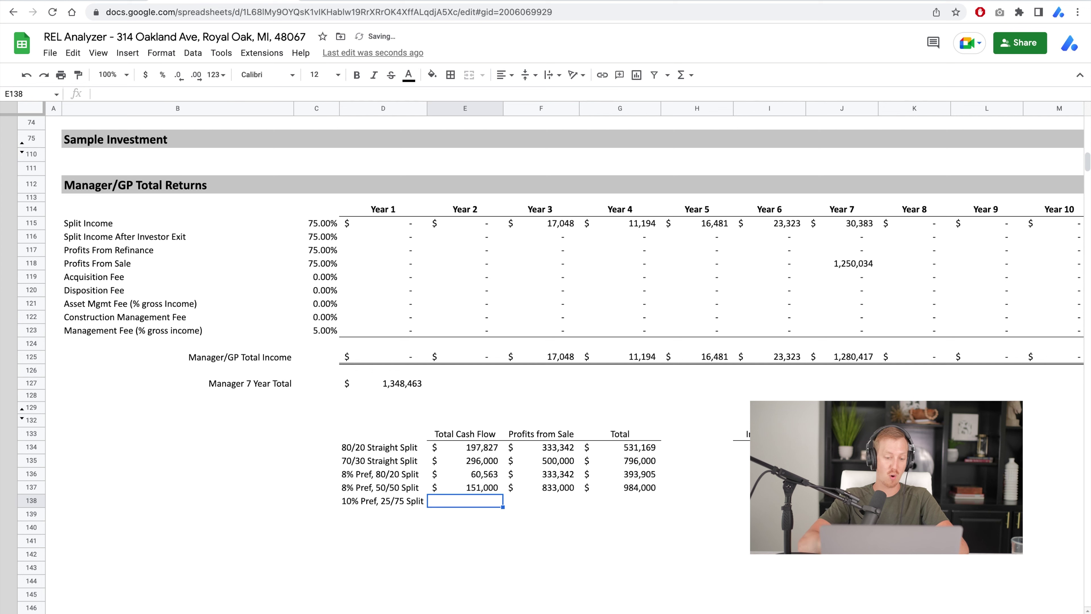
pyautogui.write('=')
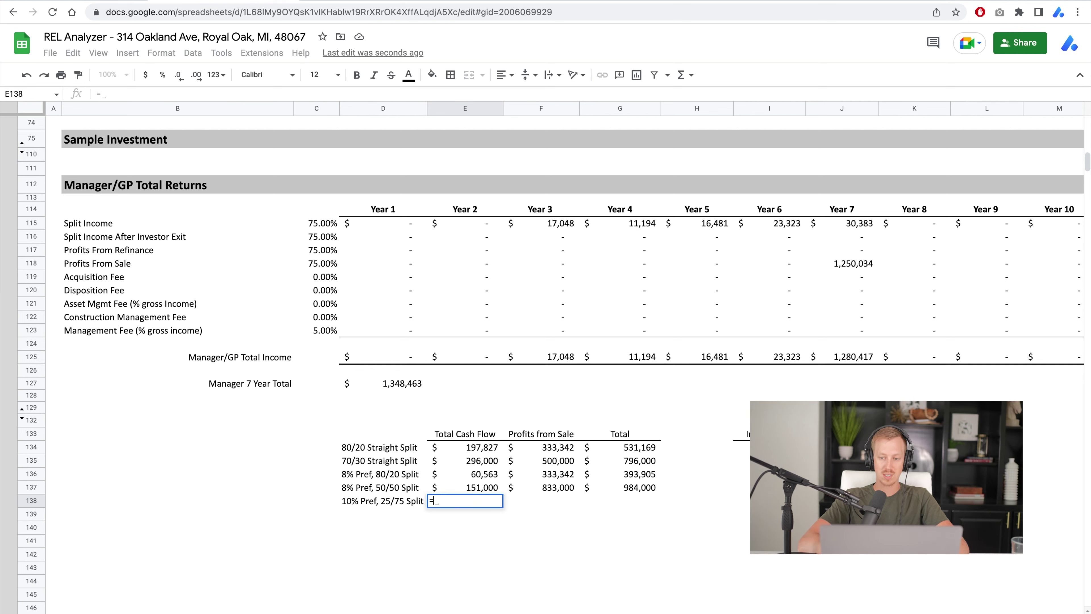
pyautogui.press('Escape')
pyautogui.click(512, 227)
pyautogui.moveTo(390, 227); pyautogui.dragTo(838, 229)
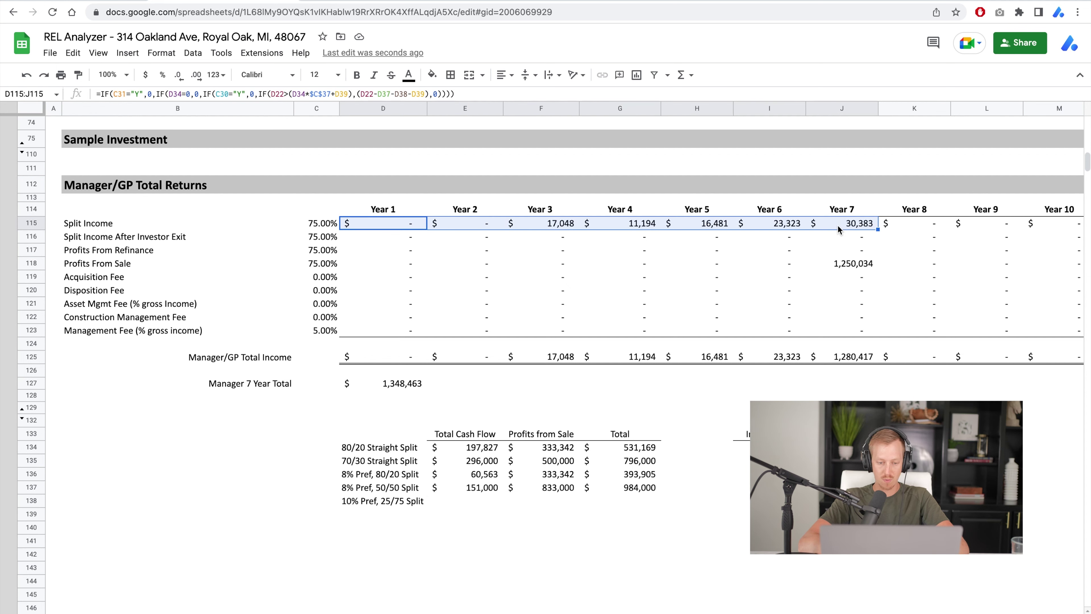
pyautogui.click(468, 501)
pyautogui.write('9')
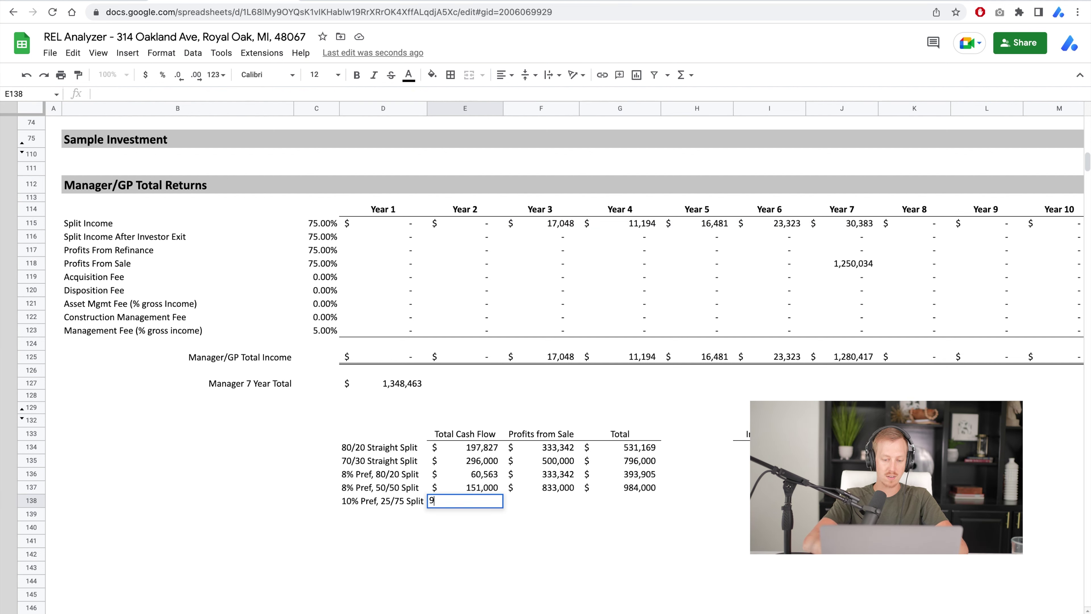
pyautogui.write('8,42')
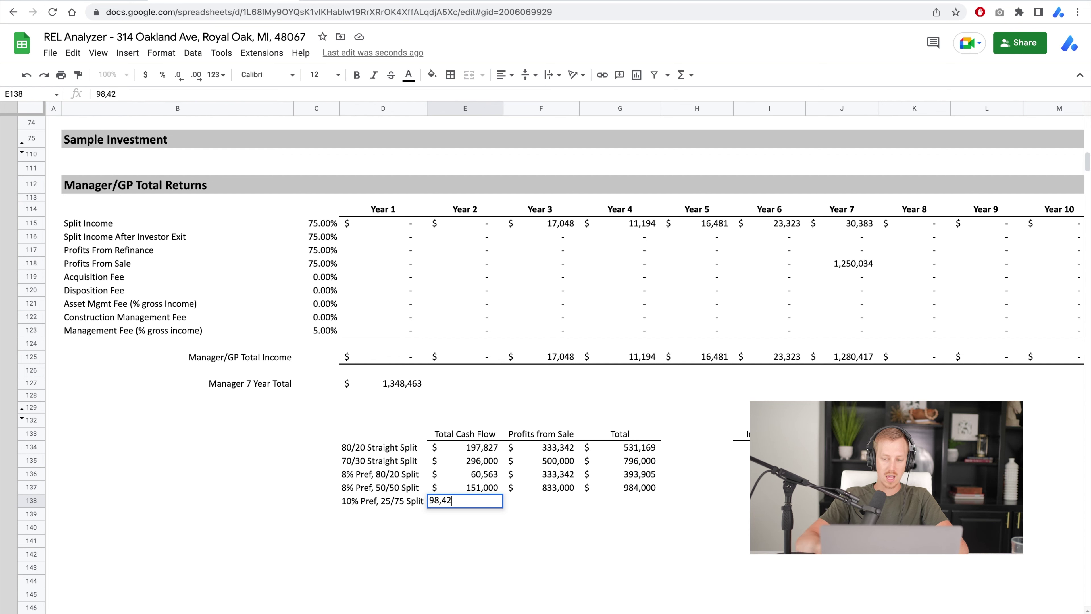
pyautogui.press('Tab')
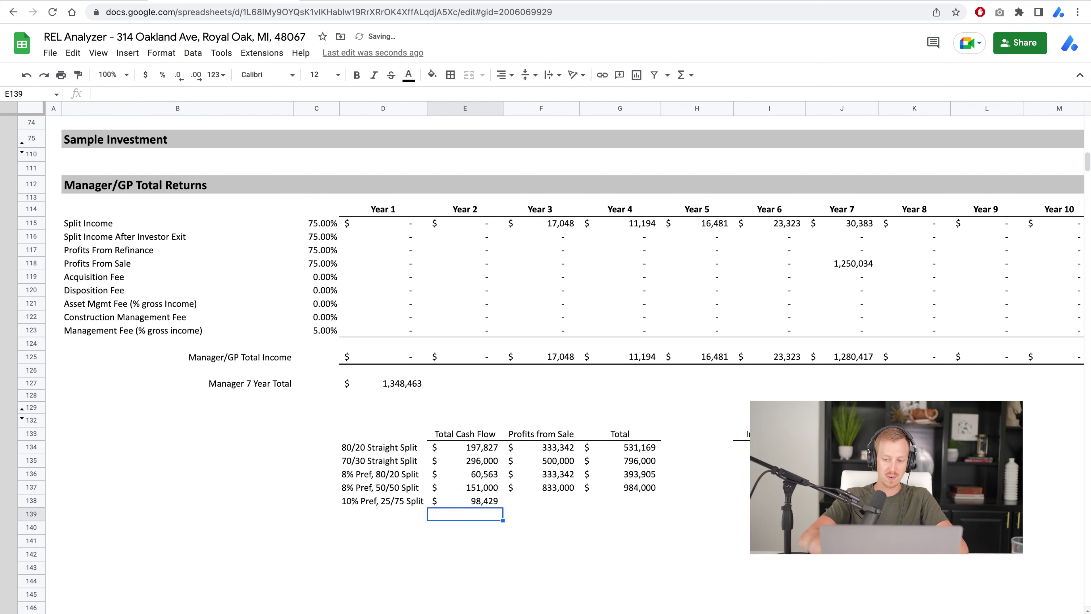
# - Enter 1,250,034 as the Profits from Sale for the 10% Pref, 25/75 Split row in F138
pyautogui.write('12')
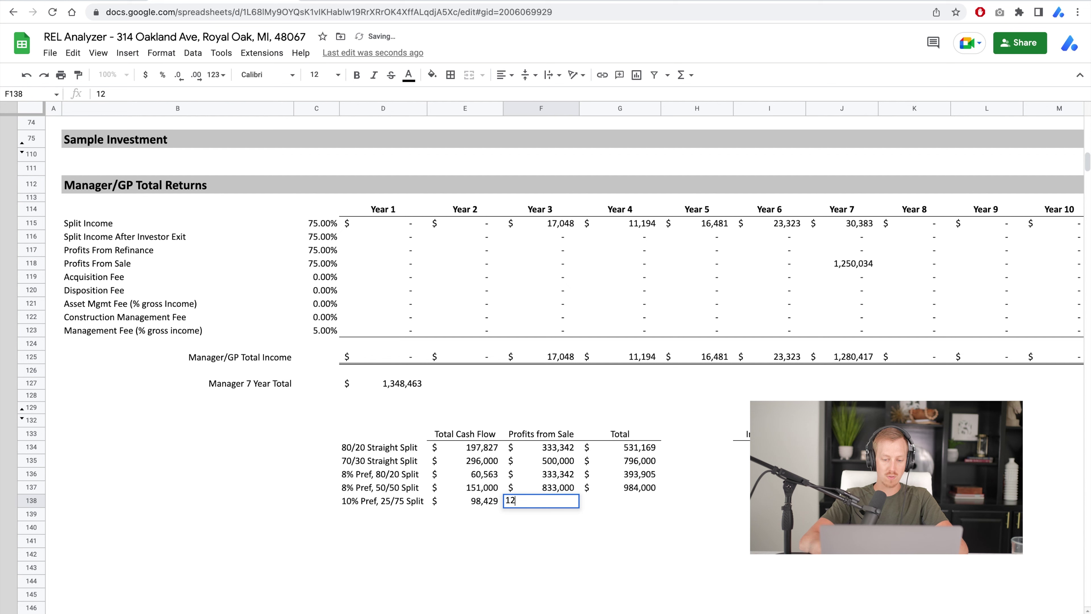
pyautogui.write('500')
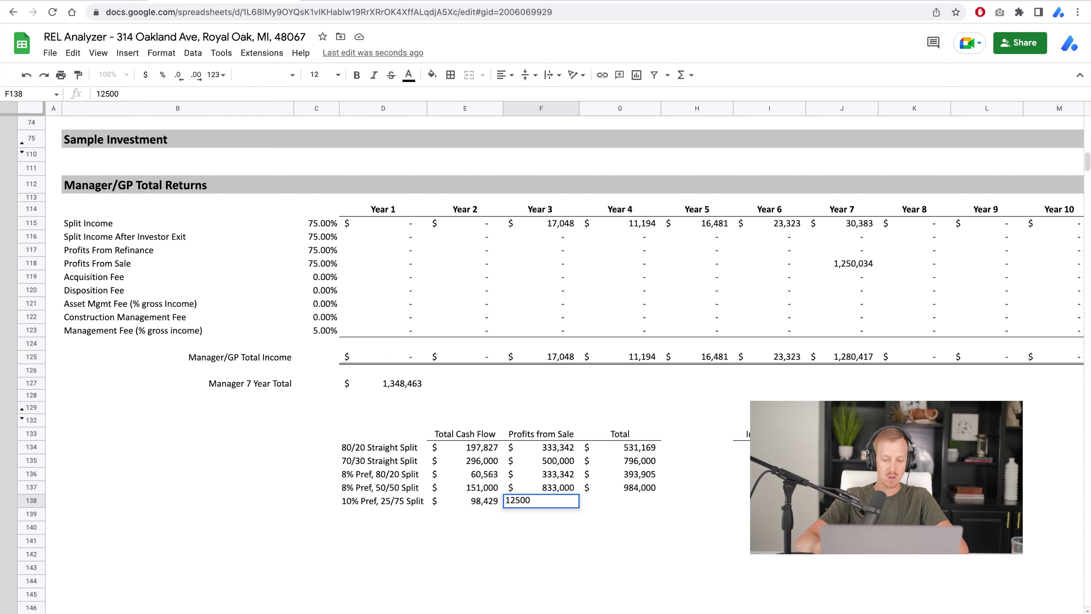
pyautogui.write('3534')
pyautogui.press('Return')
pyautogui.press('Up')
pyautogui.write('1,250,')
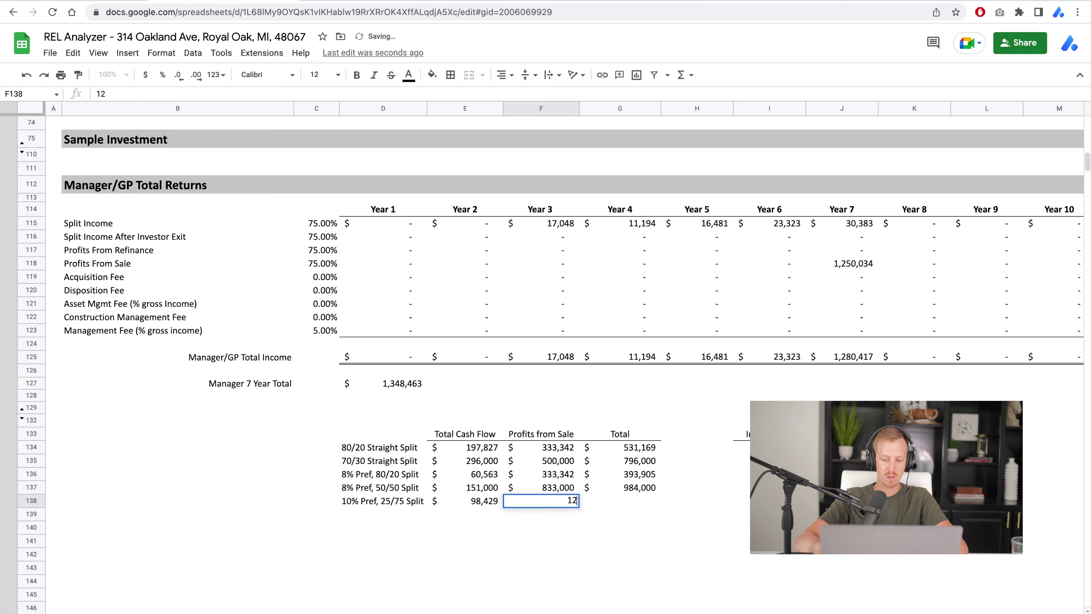
pyautogui.write('034')
pyautogui.press('Return')
# - Copy the Total formula from G137 into G138 for the 10% Pref, 25/75 Split row
pyautogui.press('Right')
pyautogui.press('Up')
pyautogui.press('Up')
pyautogui.hotkey('ctrl', 'c')
pyautogui.press('Down')
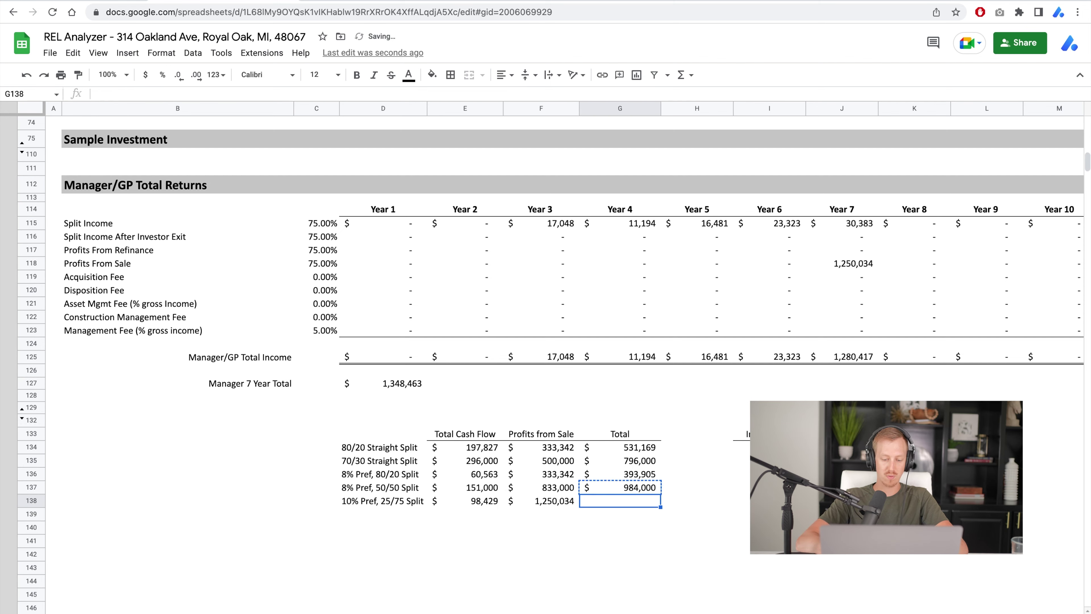
pyautogui.hotkey('ctrl', 'v')
# - Enter 13.47% as the investor IRR for the 10% Pref, 25/75 Split row in I138
pyautogui.press('Right')
pyautogui.press('Right')
pyautogui.scroll(2, 546, 344)
pyautogui.scroll(2, 546, 344)
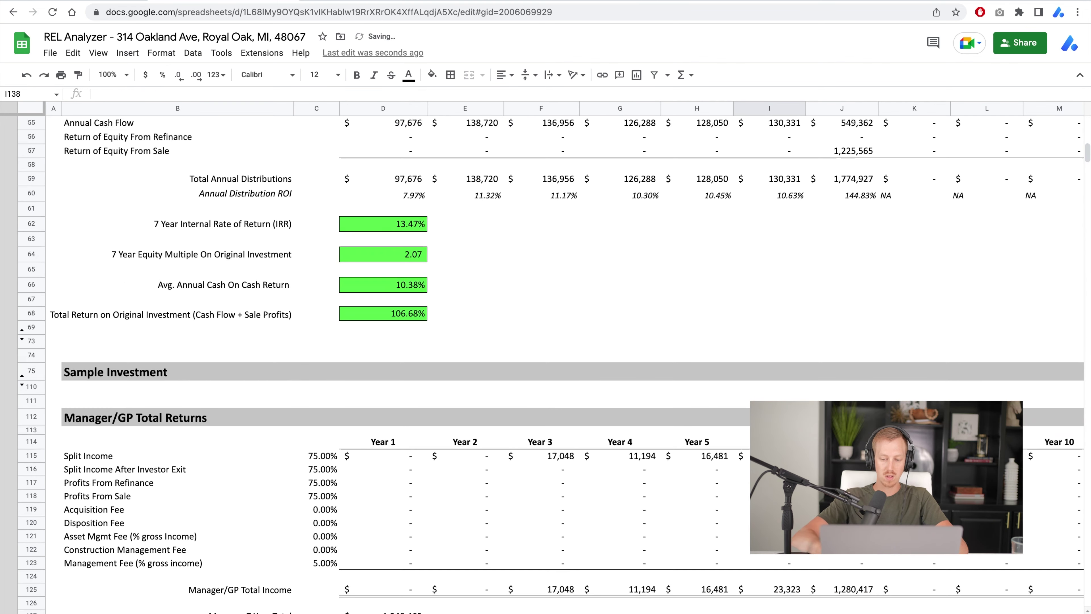
pyautogui.scroll(-5, 545, 343)
pyautogui.write('13.47')
pyautogui.press('Return')
pyautogui.press('Up')
pyautogui.press('Left')
pyautogui.press('Right')
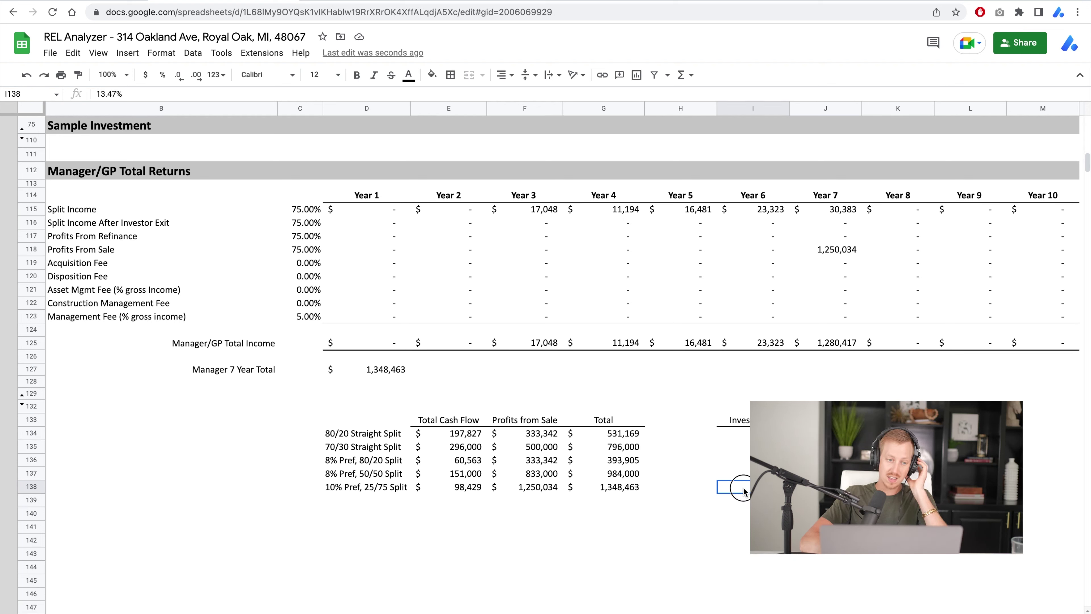
# - Examine the manager and investor returns, including the average annual cash on cash return in D66
pyautogui.click(525, 197)
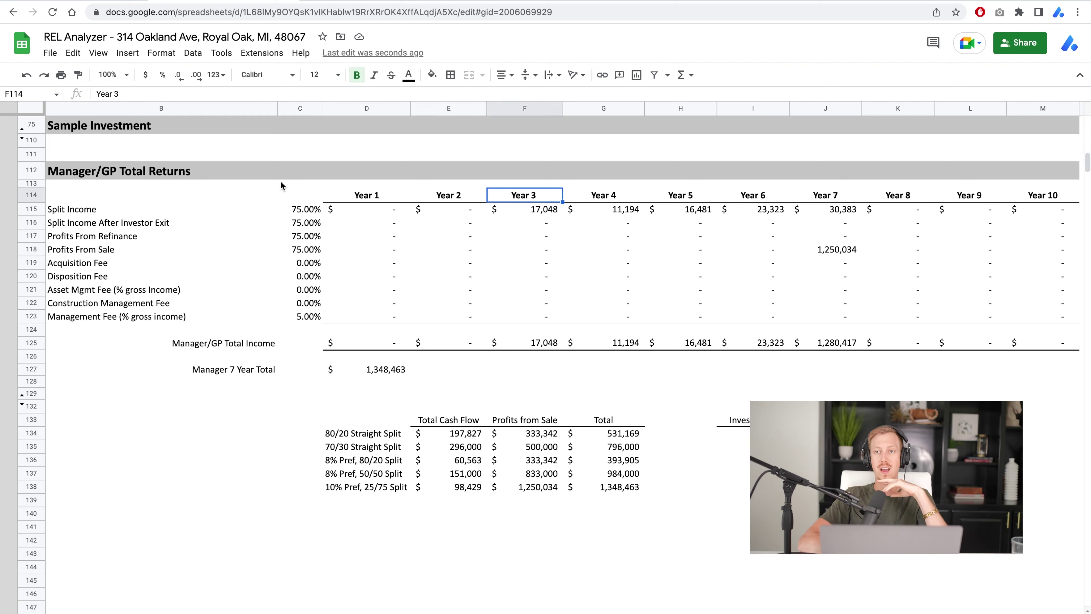
pyautogui.click(107, 175)
pyautogui.hscroll(-1, 106, 174)
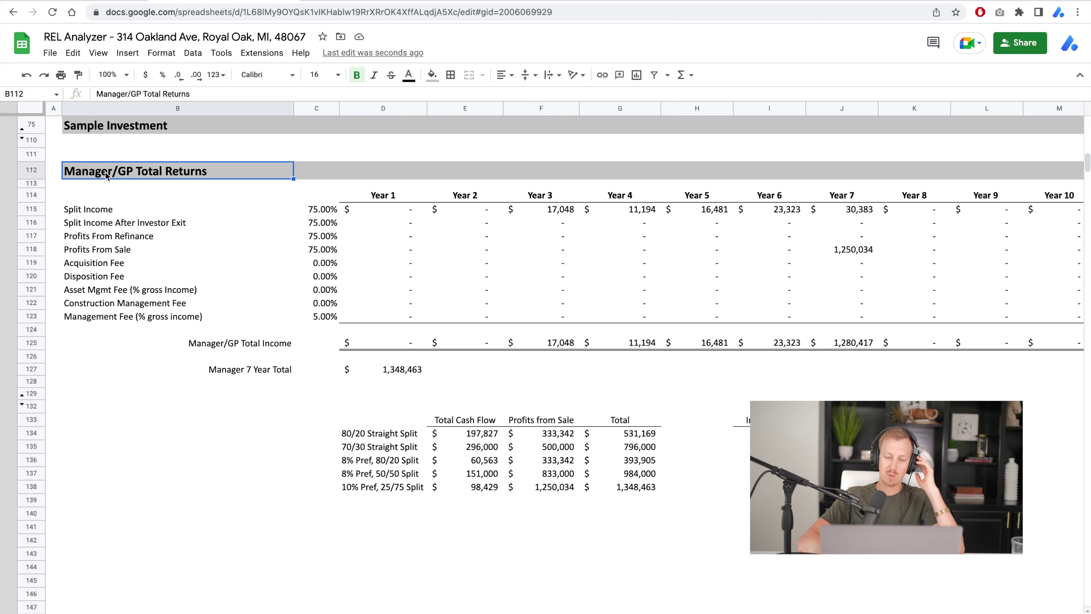
pyautogui.scroll(10, 106, 174)
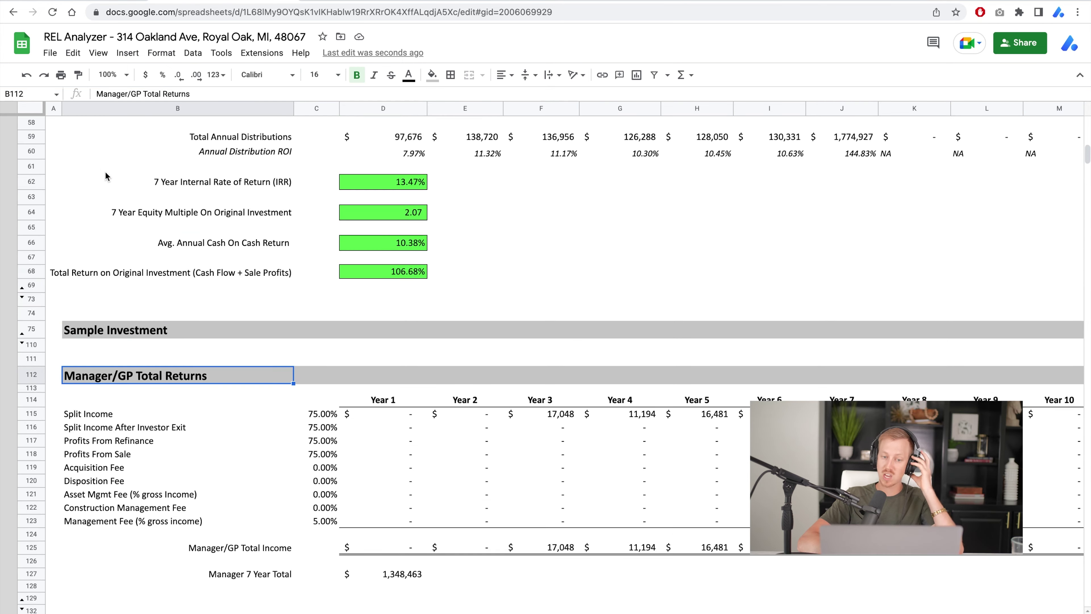
pyautogui.scroll(1, 106, 174)
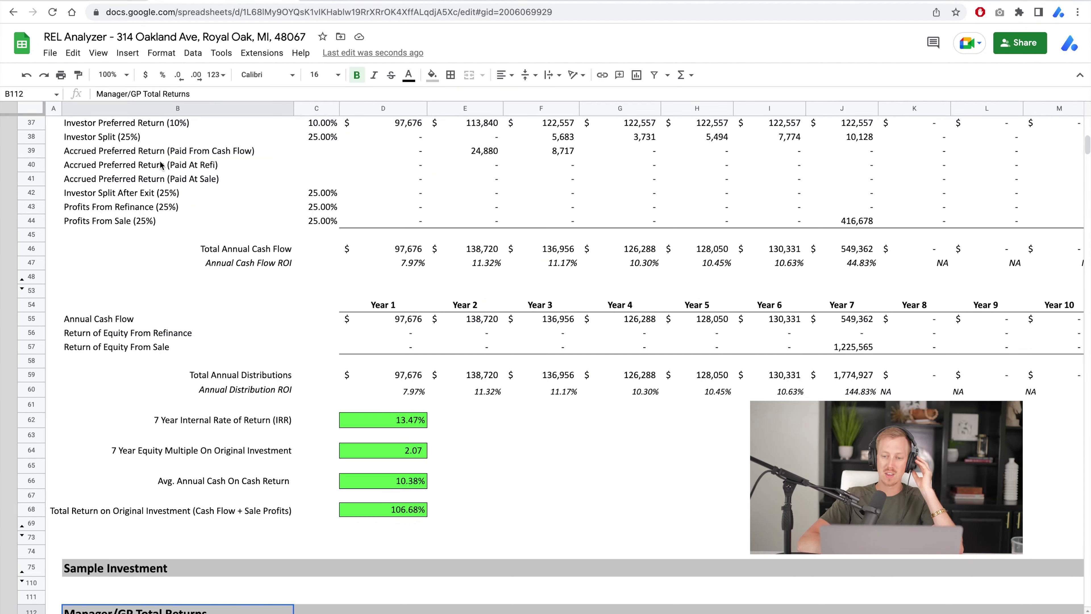
pyautogui.click(410, 154)
pyautogui.moveTo(411, 153)
pyautogui.mouseDown()
pyautogui.moveTo(919, 153)
pyautogui.moveTo(410, 153)
pyautogui.mouseUp()
pyautogui.click(399, 481)
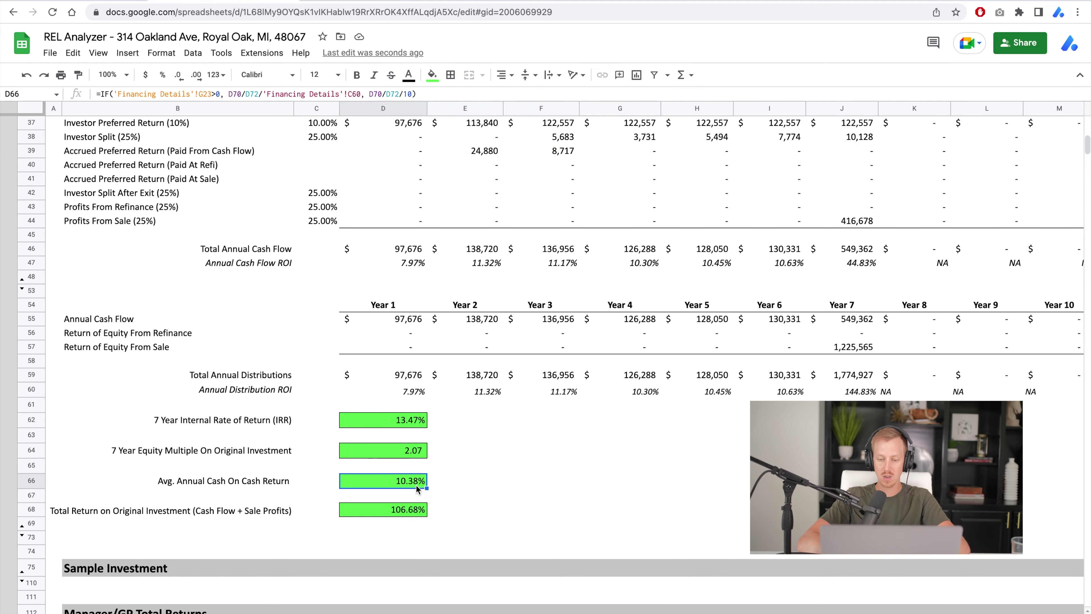
# - Copy the I133 heading into J133 of the comparison table and change its text to Cash Flow
pyautogui.scroll(-9, 416, 485)
pyautogui.scroll(-1, 416, 485)
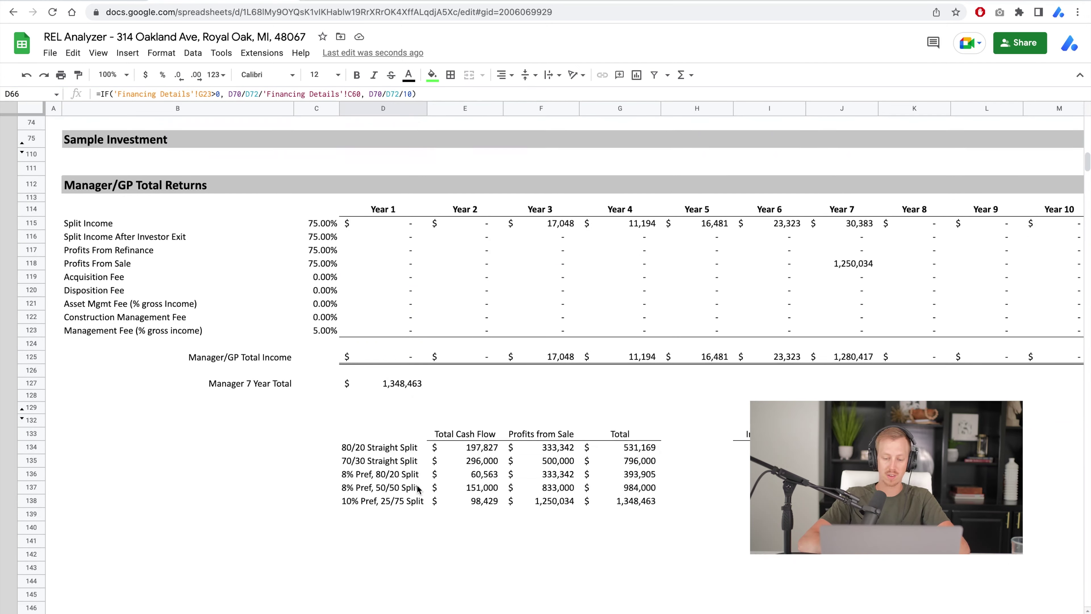
pyautogui.click(829, 447)
pyautogui.click(778, 435)
pyautogui.press('super+c')
pyautogui.press('Right')
pyautogui.press('super+v')
pyautogui.write('Cash Flow')
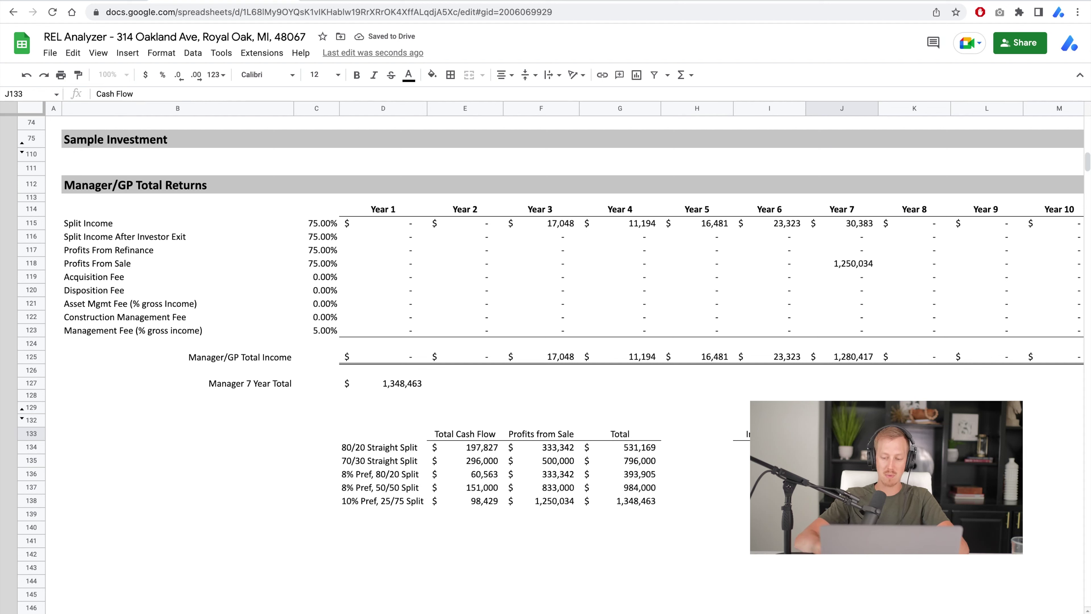
pyautogui.press('Tab')
# - Enter 10.38 in J138 for the 10% Pref, 25/75 Split row
pyautogui.click(842, 500)
pyautogui.write('10.38')
pyautogui.press('Return')
pyautogui.press('Up')
pyautogui.press('Up')
pyautogui.press('Down')
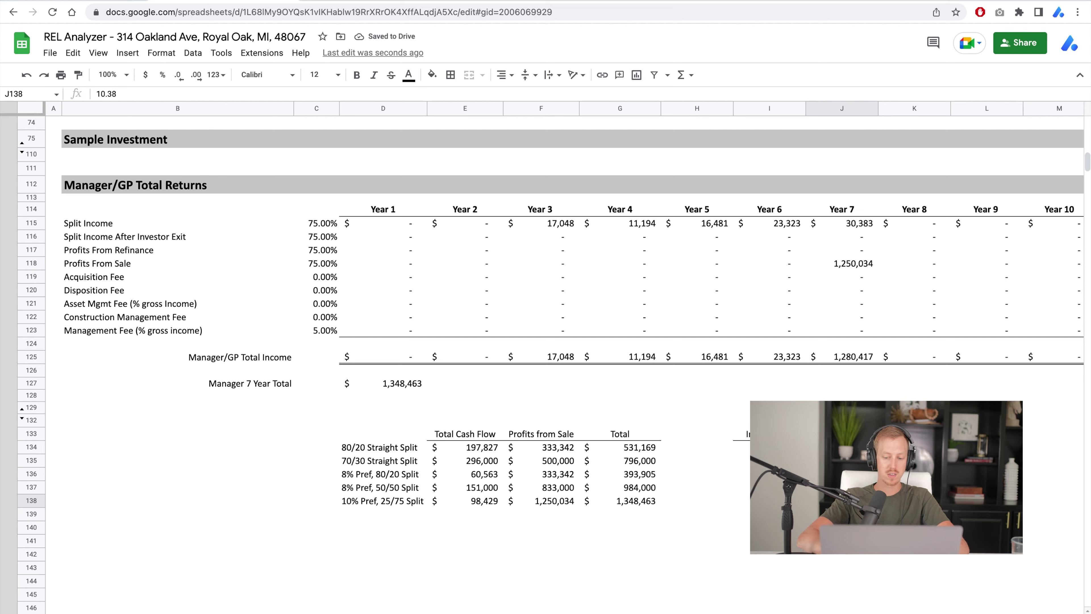
# - Select J134:J138 and make the 10% Pref row's value in J138 a percentage of 10.38%
pyautogui.hotkey('shift', 'Up')
pyautogui.hotkey('shift', 'Up')
pyautogui.hotkey('shift', 'Up')
pyautogui.hotkey('shift', 'Up')
pyautogui.click(175, 75)
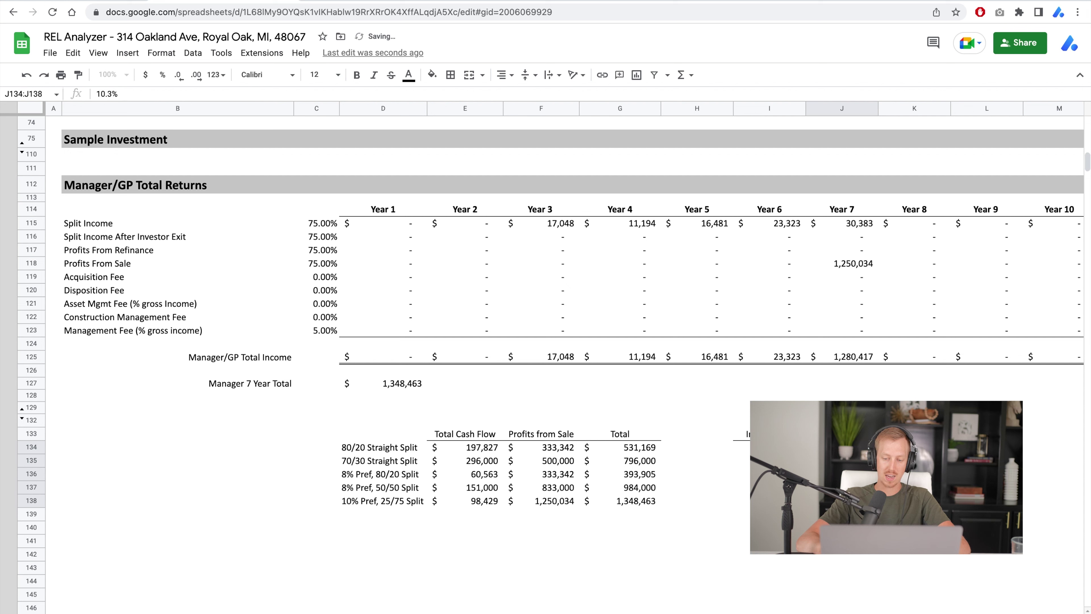
pyautogui.press('Delete')
pyautogui.press('super+Up')
pyautogui.press('Down')
pyautogui.press('Down')
pyautogui.press('Down')
pyautogui.press('Down')
pyautogui.press('Down')
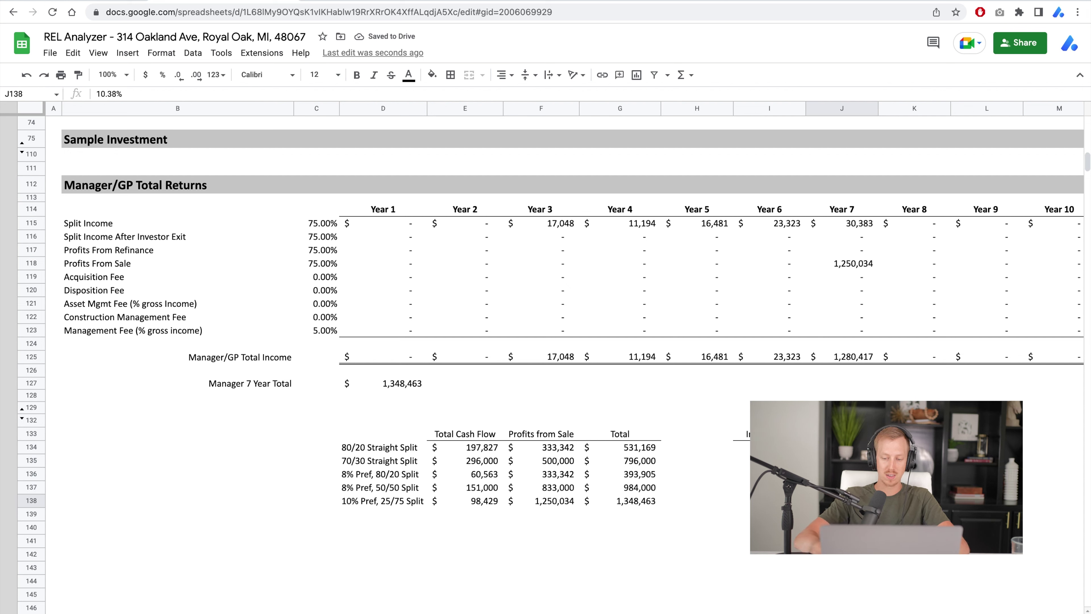
# - Enter 9.76 in J137 for the 8% Pref, 50/50 Split row
pyautogui.press('Up')
pyautogui.write('9.76')
pyautogui.press('Return')
pyautogui.press('Up')
pyautogui.press('Up')
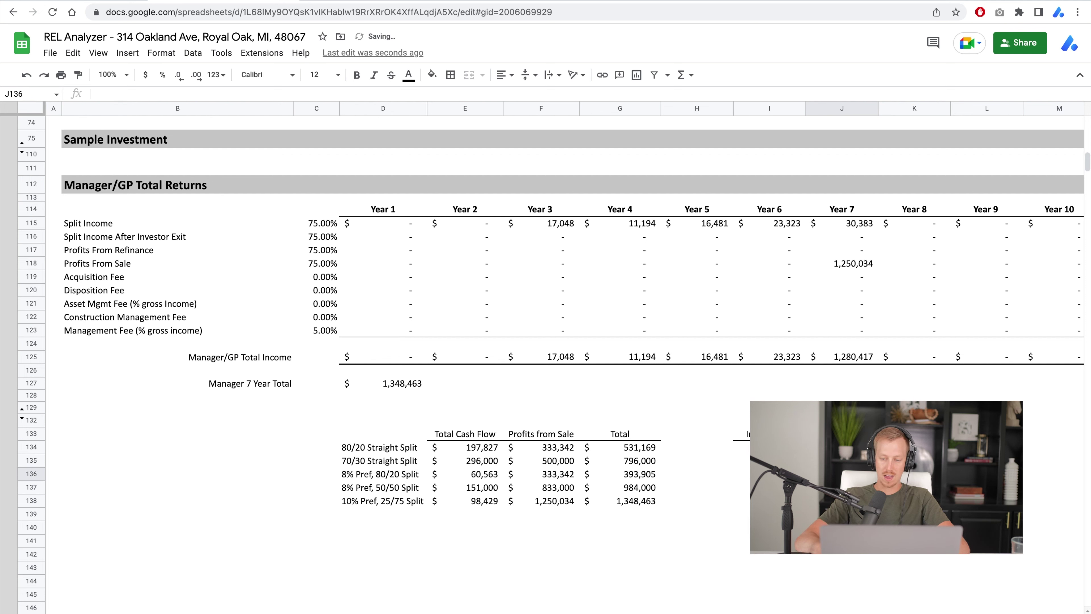
pyautogui.press('Up')
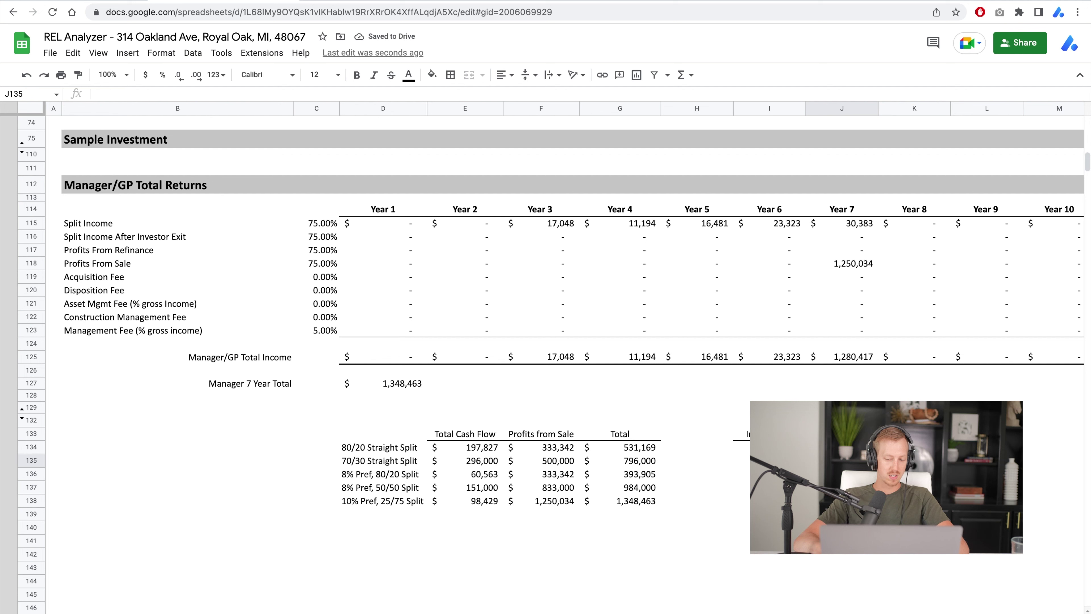
pyautogui.press('Up')
pyautogui.press('Up')
pyautogui.press('Down')
pyautogui.press('Down')
pyautogui.press('Down')
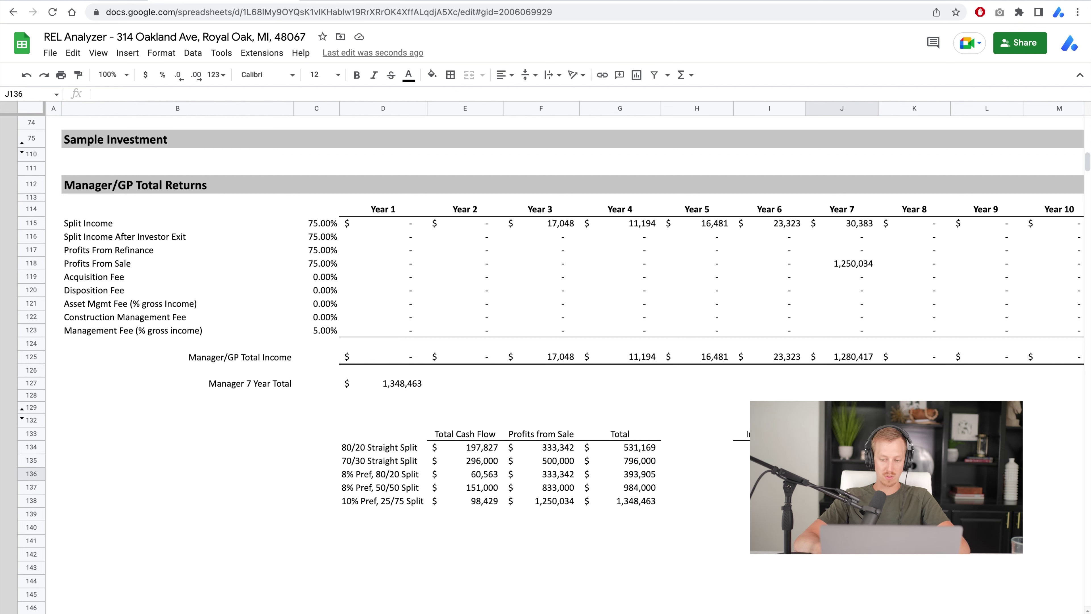
pyautogui.press('Down')
pyautogui.press('Down')
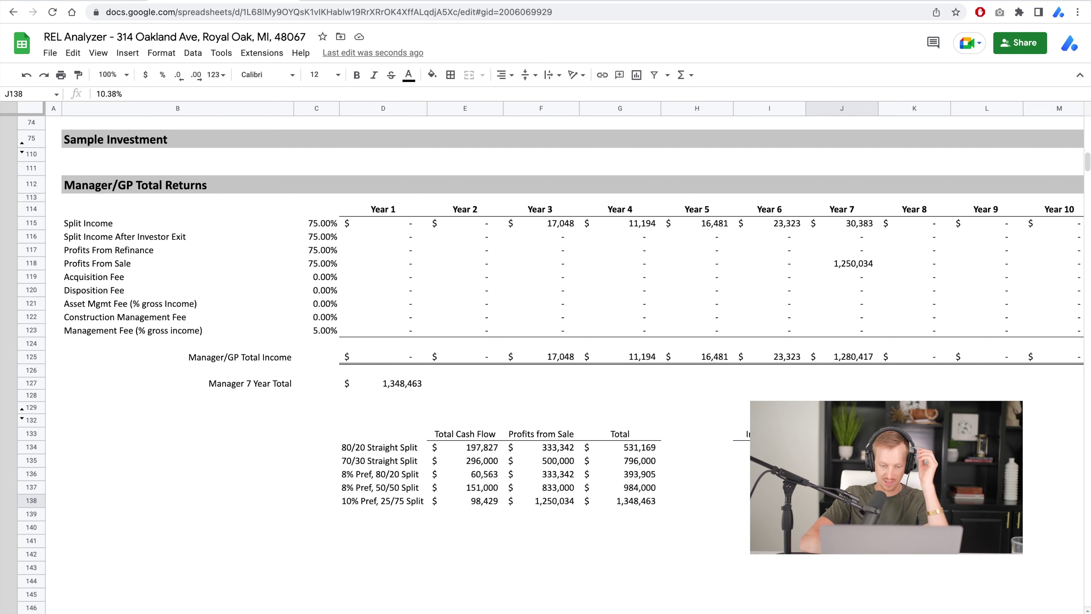
# - Examine the 10% Pref, 25/75 Split row's manager cash flow, profits from sale and total
pyautogui.hotkey('shift', 'space')
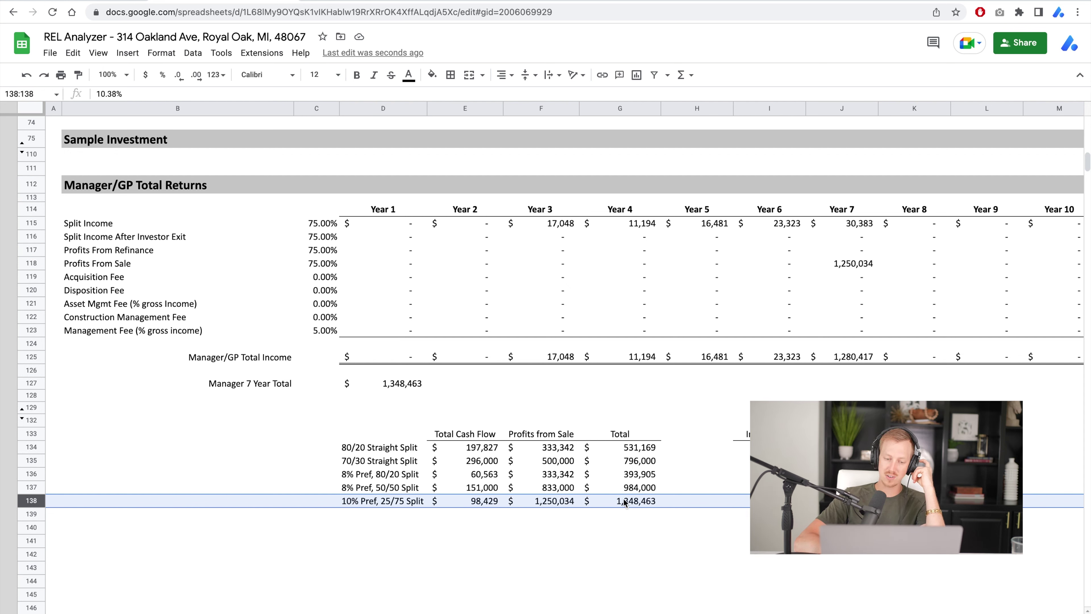
pyautogui.click(640, 502)
pyautogui.click(671, 503)
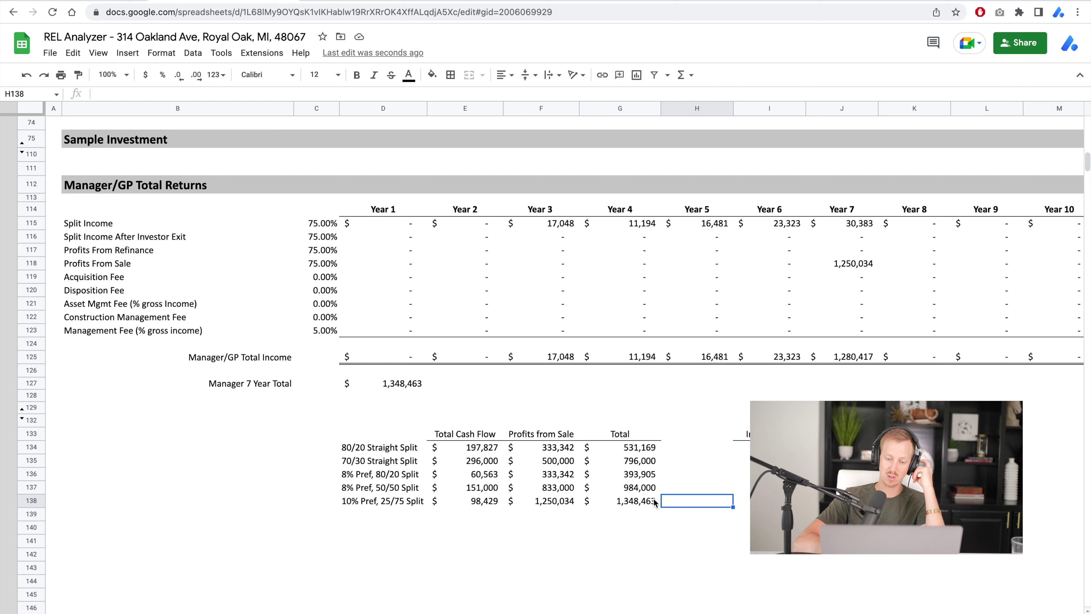
pyautogui.moveTo(630, 503); pyautogui.dragTo(653, 503)
pyautogui.moveTo(644, 502)
pyautogui.mouseDown()
pyautogui.moveTo(371, 502)
pyautogui.moveTo(642, 501)
pyautogui.mouseUp()
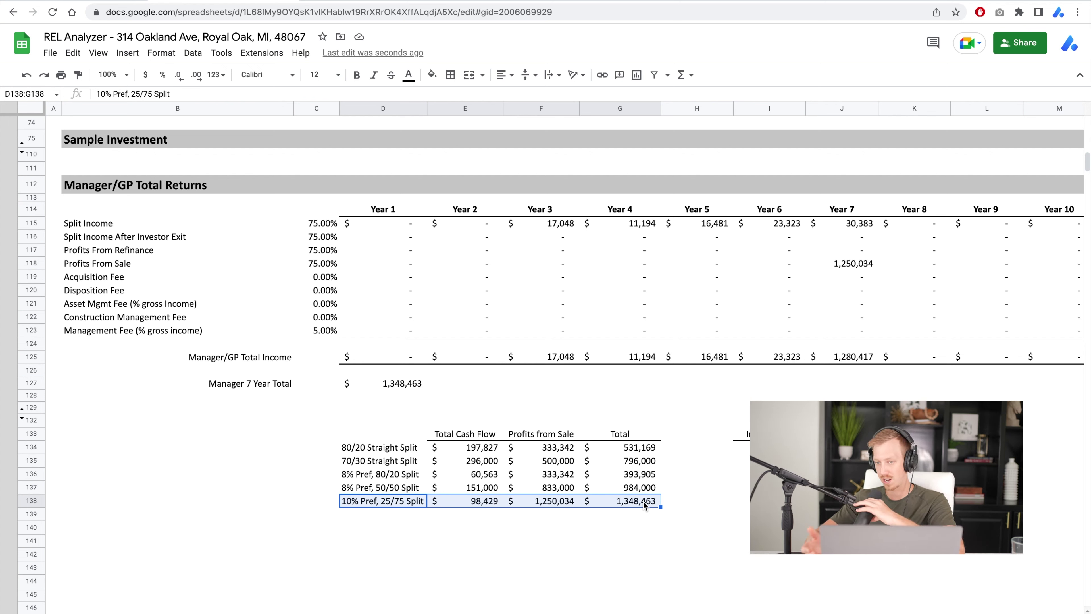
pyautogui.click(385, 503)
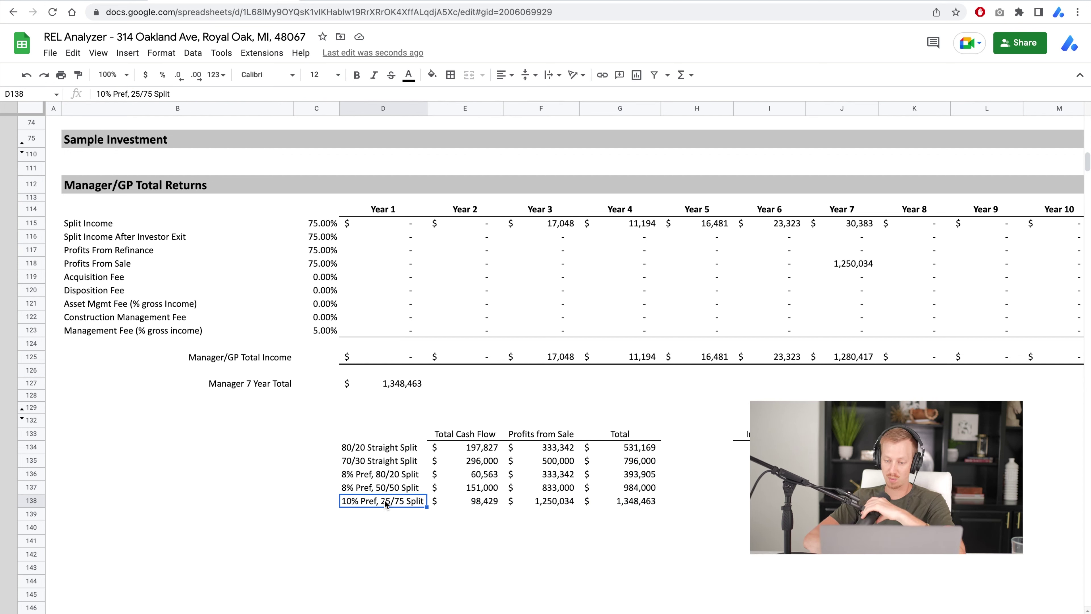
pyautogui.click(558, 506)
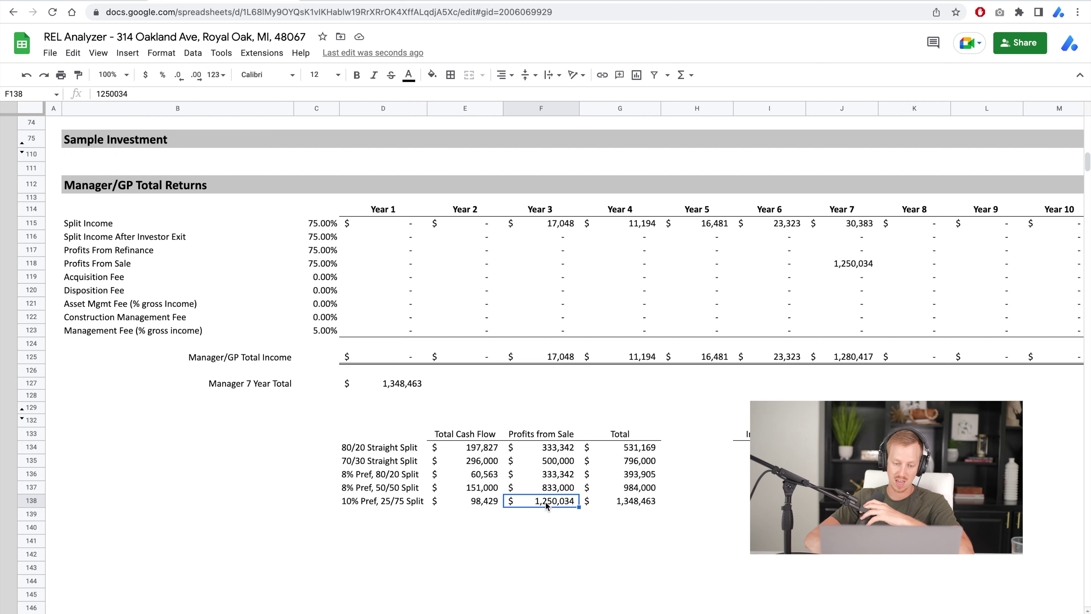
pyautogui.click(372, 502)
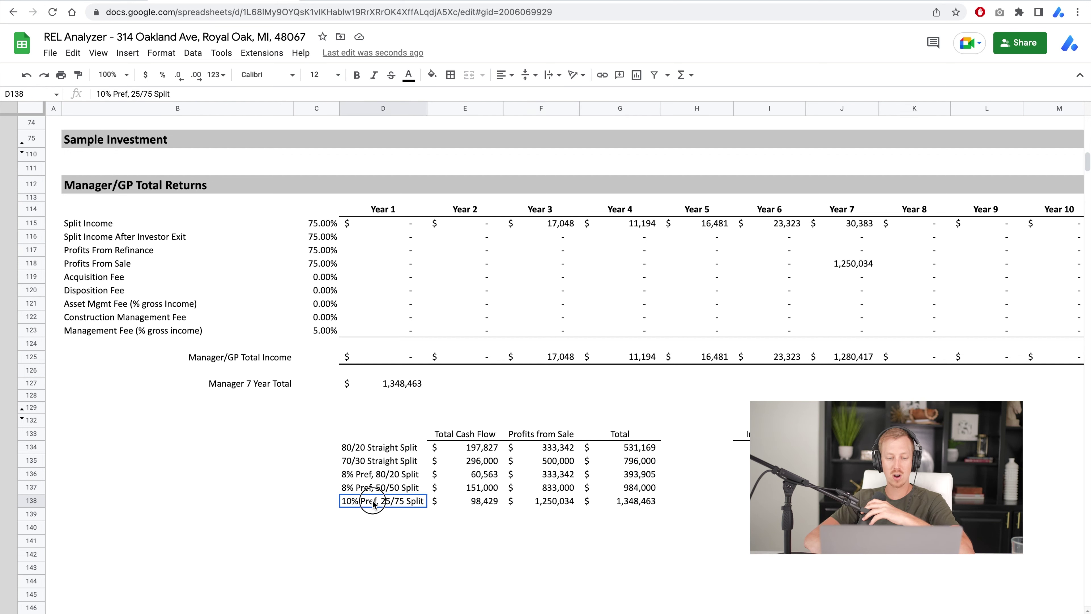
# - Compare the straight split rows with the 8% Pref rows, including the 50/50 split's manager total and investor IRR
pyautogui.moveTo(375, 478); pyautogui.dragTo(376, 505)
pyautogui.moveTo(385, 450)
pyautogui.mouseDown()
pyautogui.moveTo(388, 462)
pyautogui.moveTo(386, 451)
pyautogui.mouseUp()
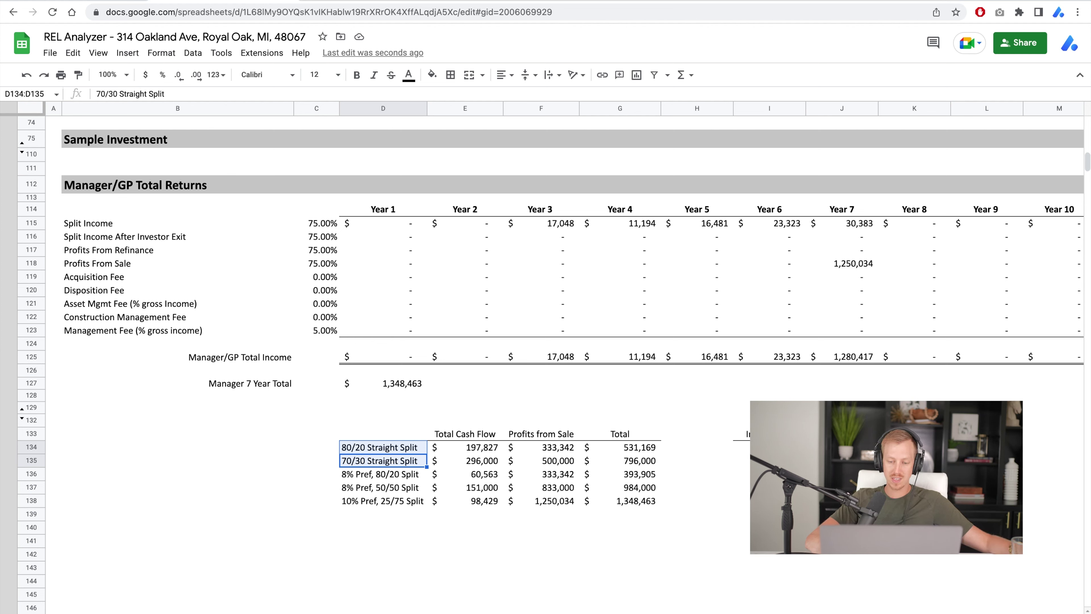
pyautogui.moveTo(738, 499); pyautogui.dragTo(415, 477)
pyautogui.keyDown('shift'); pyautogui.click(415, 477); pyautogui.keyUp('shift')
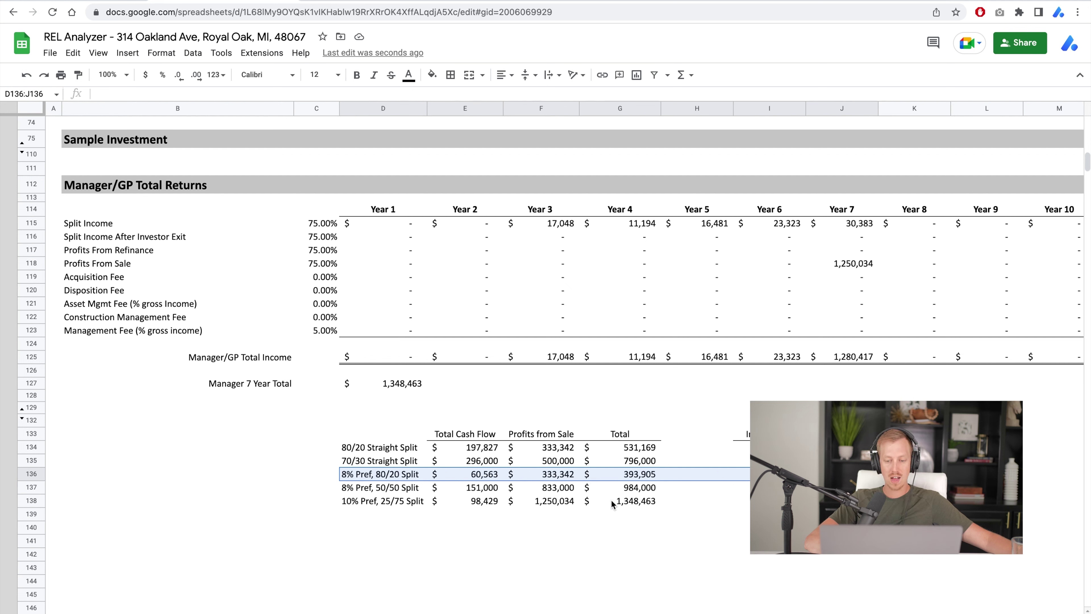
pyautogui.moveTo(614, 488); pyautogui.dragTo(397, 490)
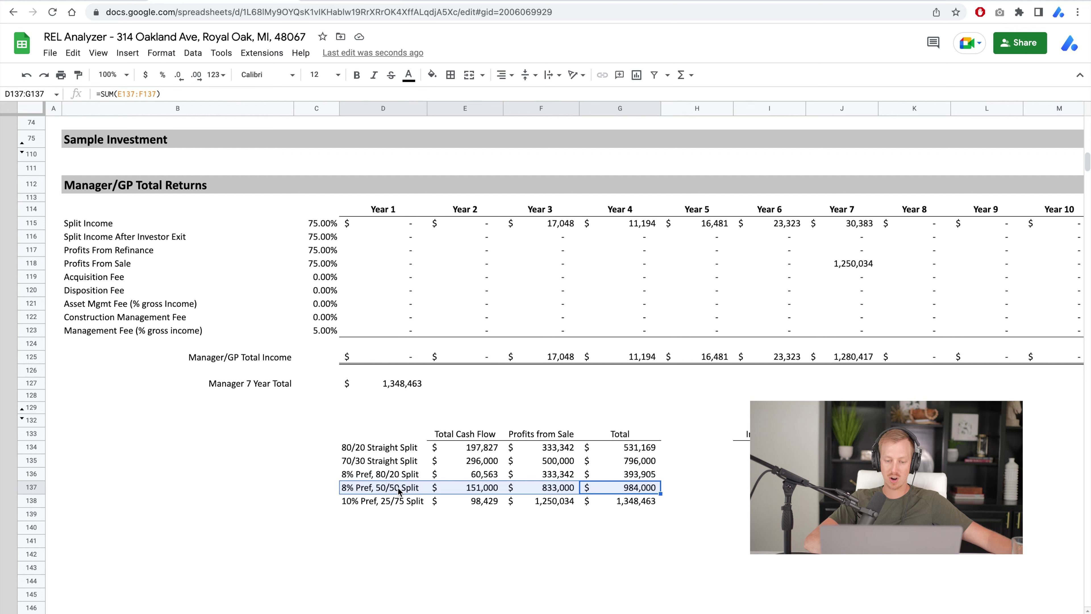
pyautogui.click(741, 487)
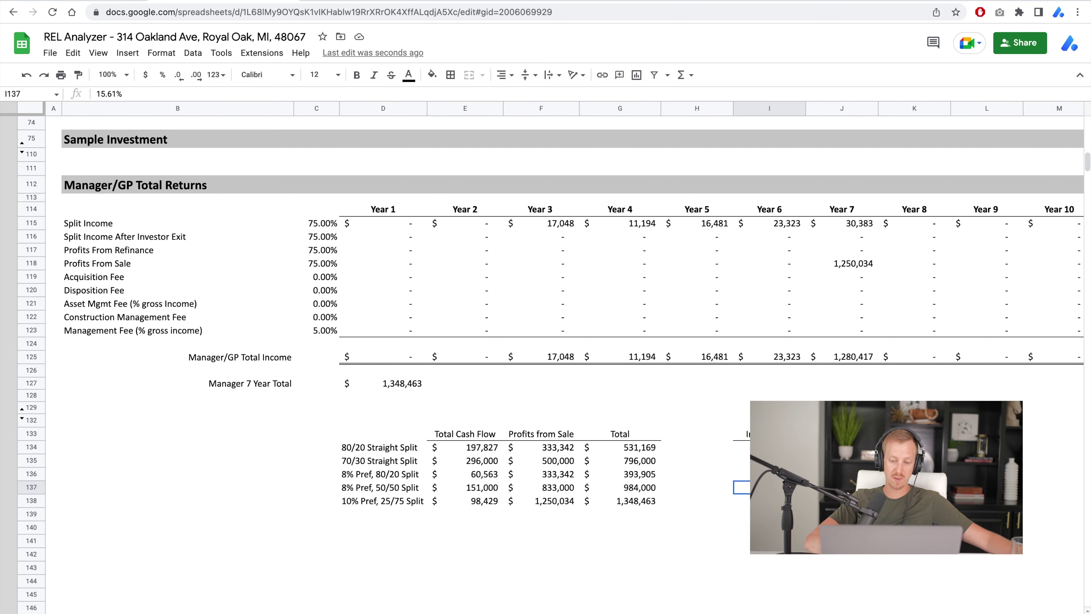
pyautogui.moveTo(616, 489)
pyautogui.mouseDown()
pyautogui.moveTo(374, 489)
pyautogui.moveTo(636, 488)
pyautogui.mouseUp()
pyautogui.click(382, 487)
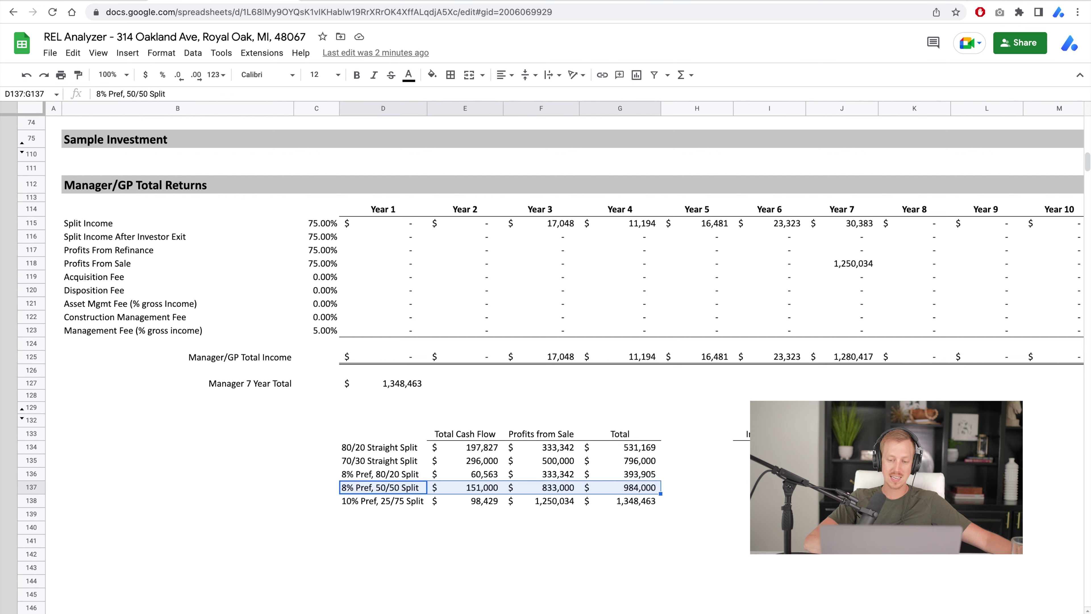
pyautogui.click(741, 487)
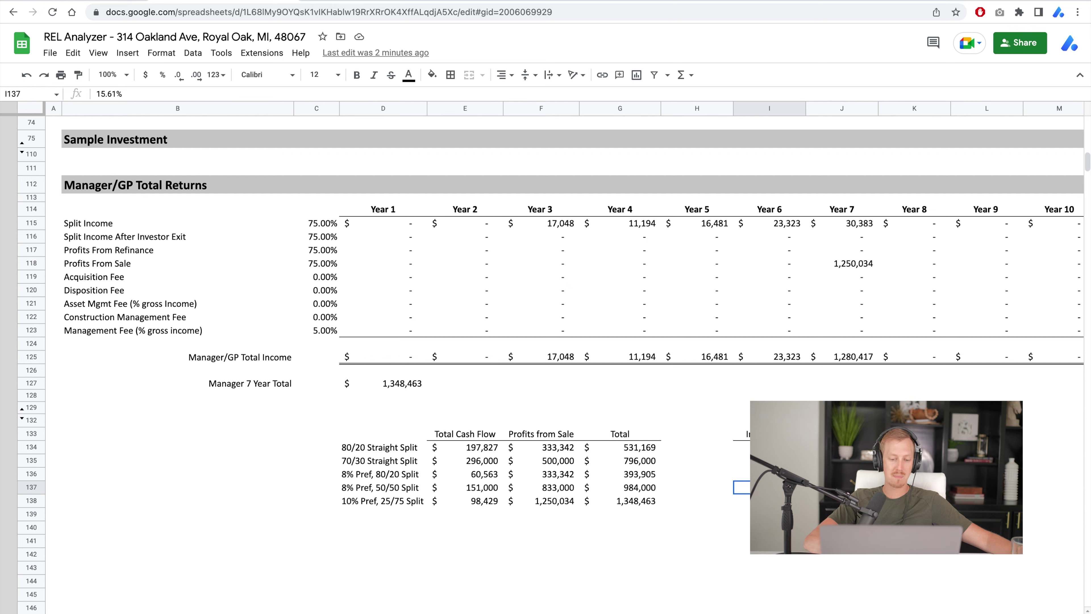
pyautogui.click(606, 487)
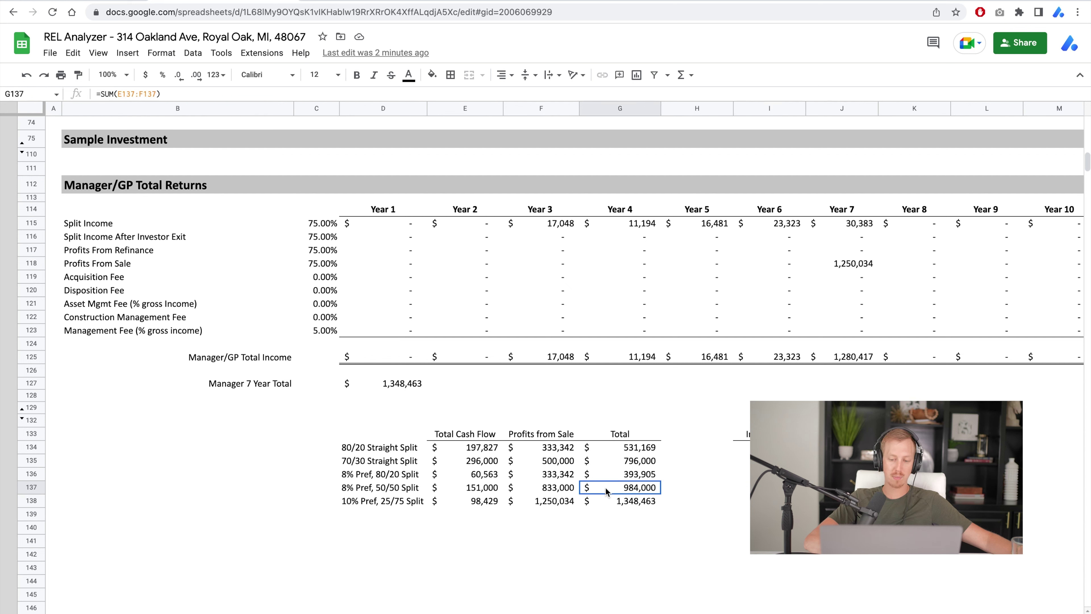
# - Fill the 70/30 Straight Split row's cells D135:G135 and its investor IRR in I135 with yellow
pyautogui.moveTo(606, 459)
pyautogui.mouseDown()
pyautogui.moveTo(376, 462)
pyautogui.moveTo(594, 462)
pyautogui.mouseUp()
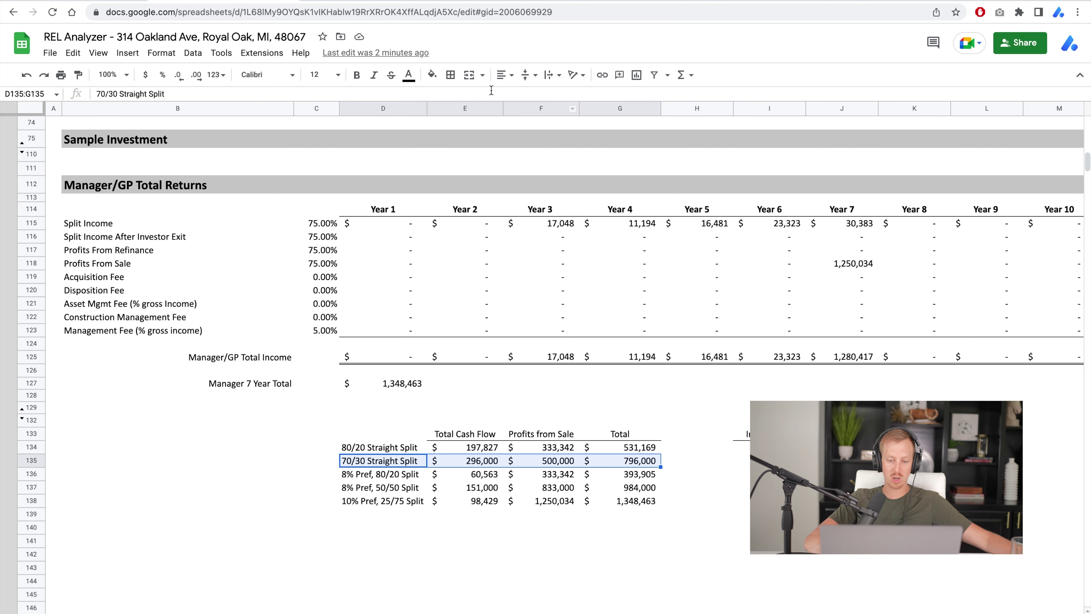
pyautogui.click(437, 76)
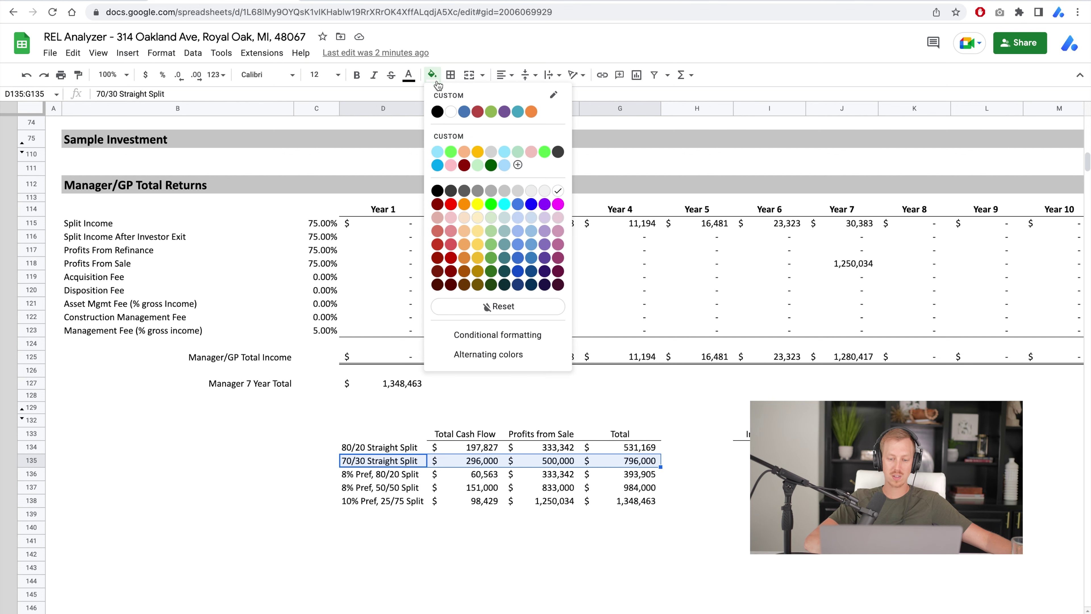
pyautogui.click(480, 208)
pyautogui.click(533, 461)
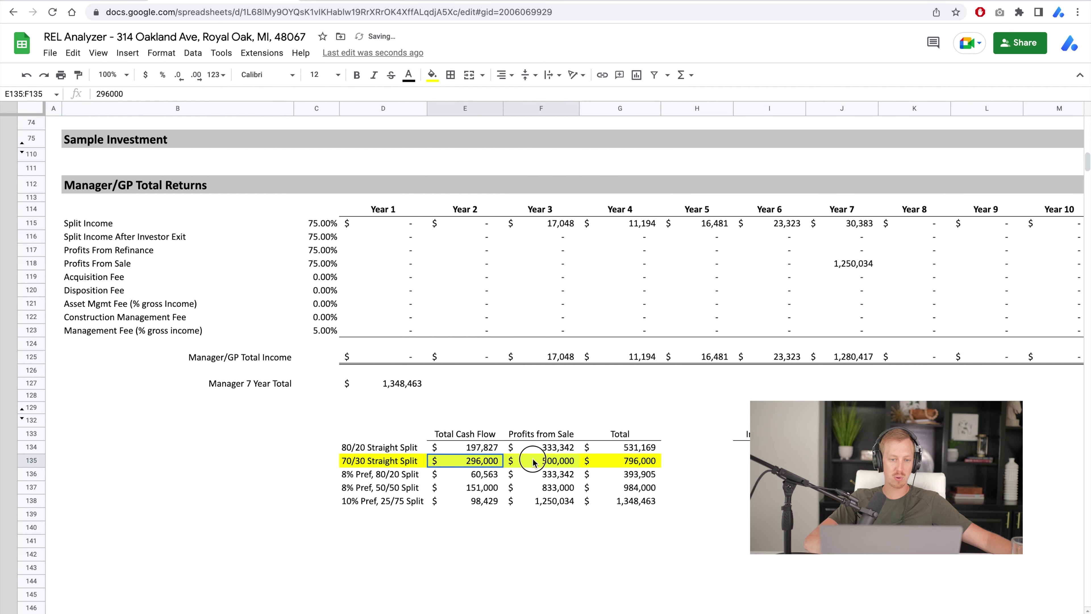
pyautogui.click(775, 461)
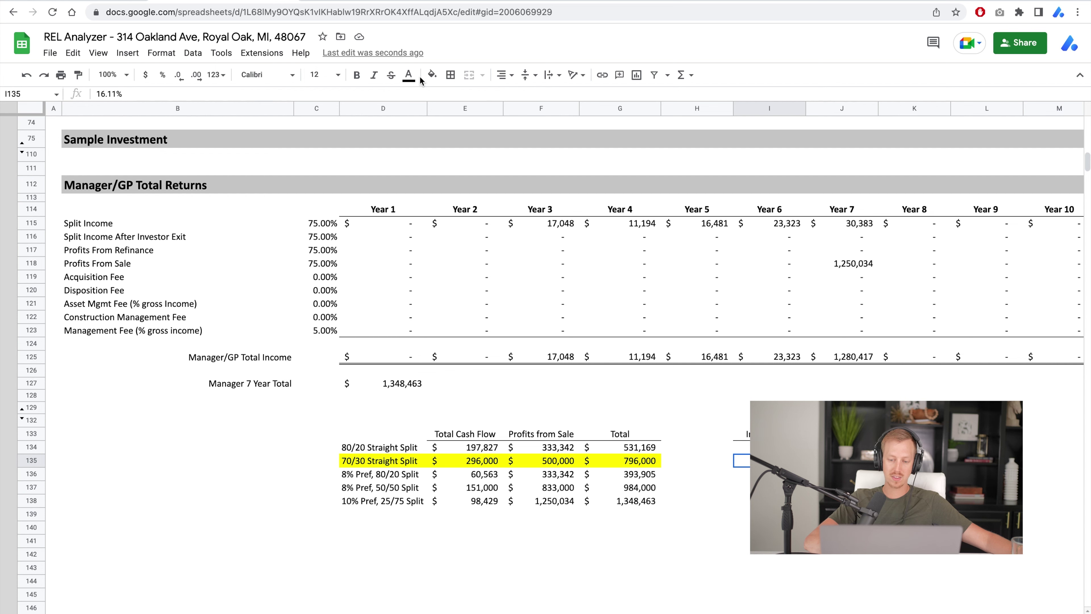
pyautogui.click(432, 74)
pyautogui.click(478, 205)
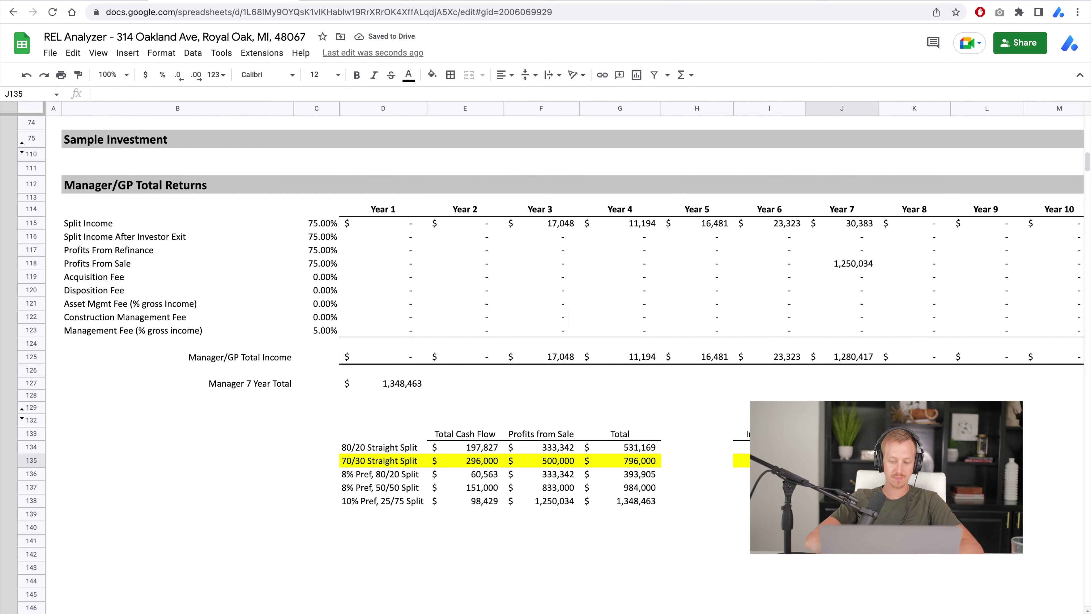
# - Set the Preferred Return To Investors to 0% and the investor income, refinance and sale profit splits to 70% each
pyautogui.click(275, 613)
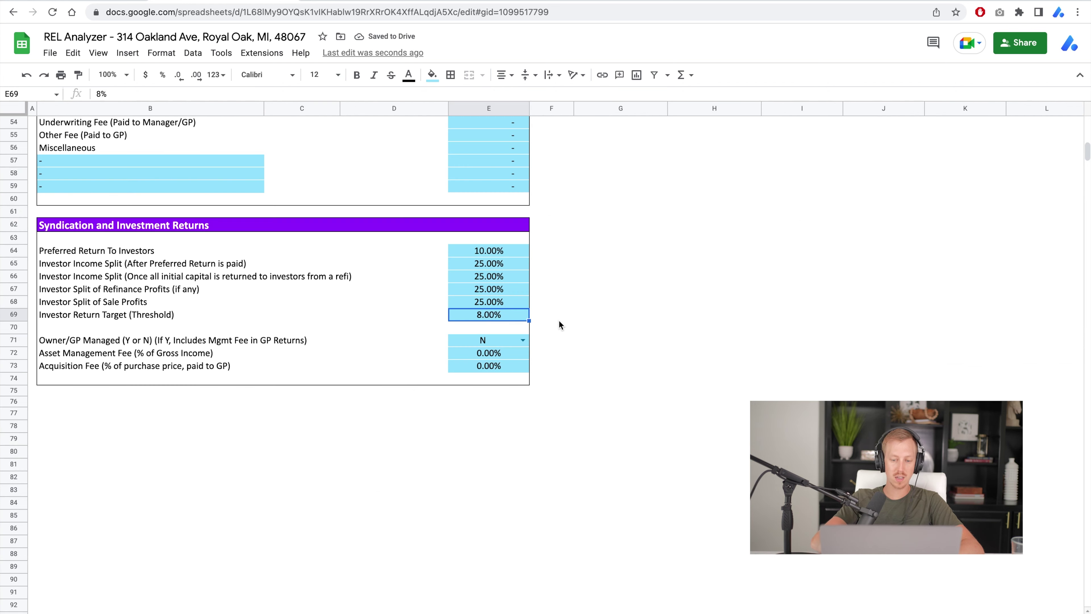
pyautogui.click(493, 255)
pyautogui.write('0')
pyautogui.press('Return')
pyautogui.write('79')
pyautogui.press('BackSpace')
pyautogui.write('0')
pyautogui.press('Return')
pyautogui.write('70')
pyautogui.press('Return')
pyautogui.write('70')
pyautogui.press('Return')
pyautogui.write('70')
pyautogui.press('Return')
# - Enter the average annual cash on cash return of 8.07% in J135 for the 70/30 Straight Split row
pyautogui.click(773, 613)
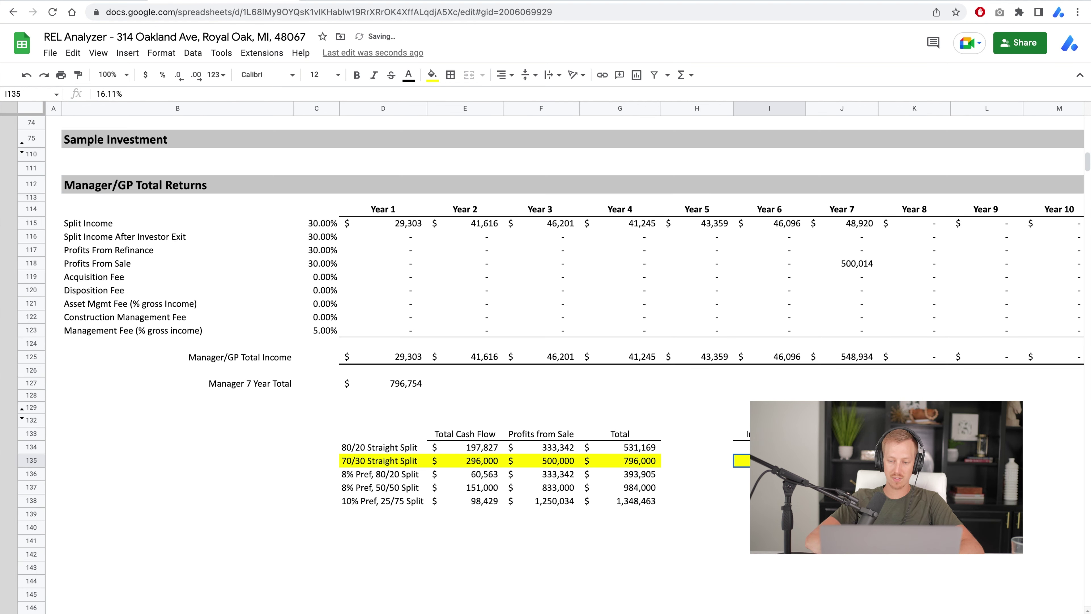
pyautogui.scroll(5, 606, 370)
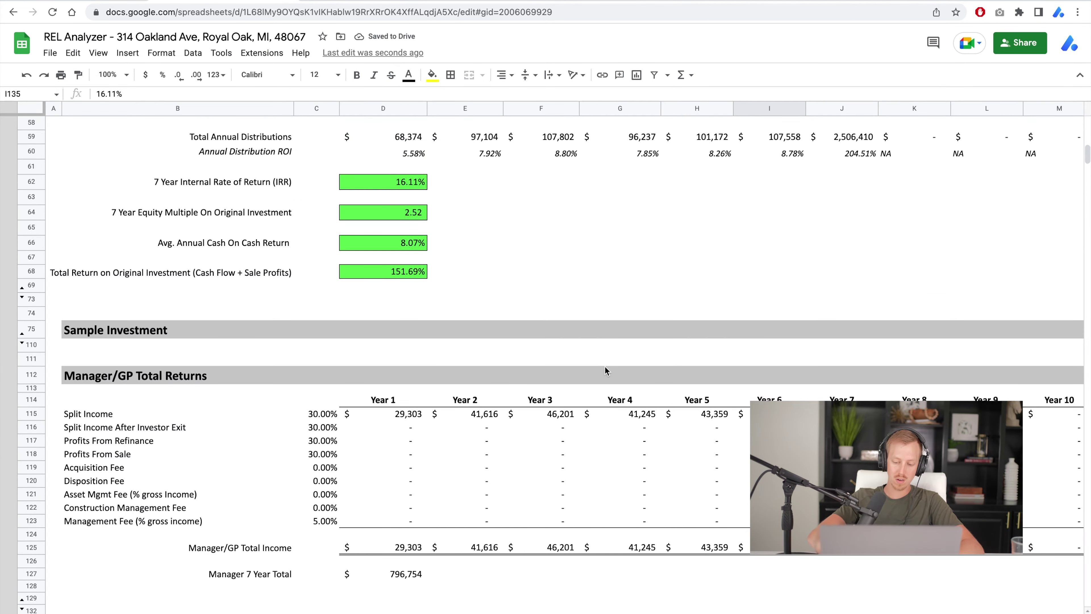
pyautogui.scroll(-5, 606, 370)
pyautogui.press('Right')
pyautogui.write('8.9')
pyautogui.press('Return')
pyautogui.press('Up')
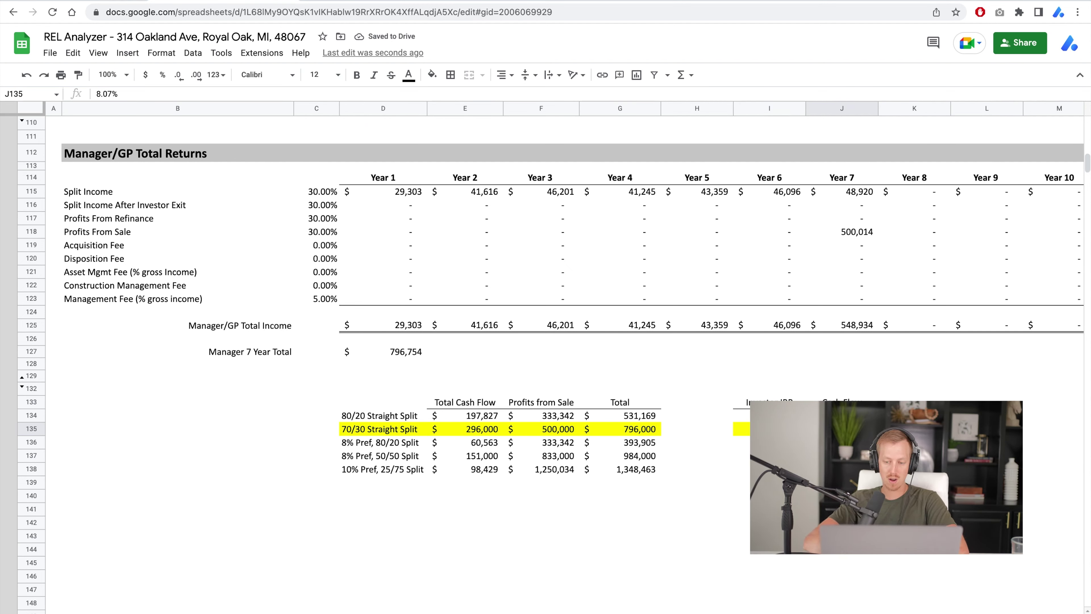
# - Review the comparison table D133:J138 across the straight split and preferred return structures
pyautogui.moveTo(383, 402); pyautogui.dragTo(768, 430)
pyautogui.moveTo(842, 468); pyautogui.dragTo(403, 412)
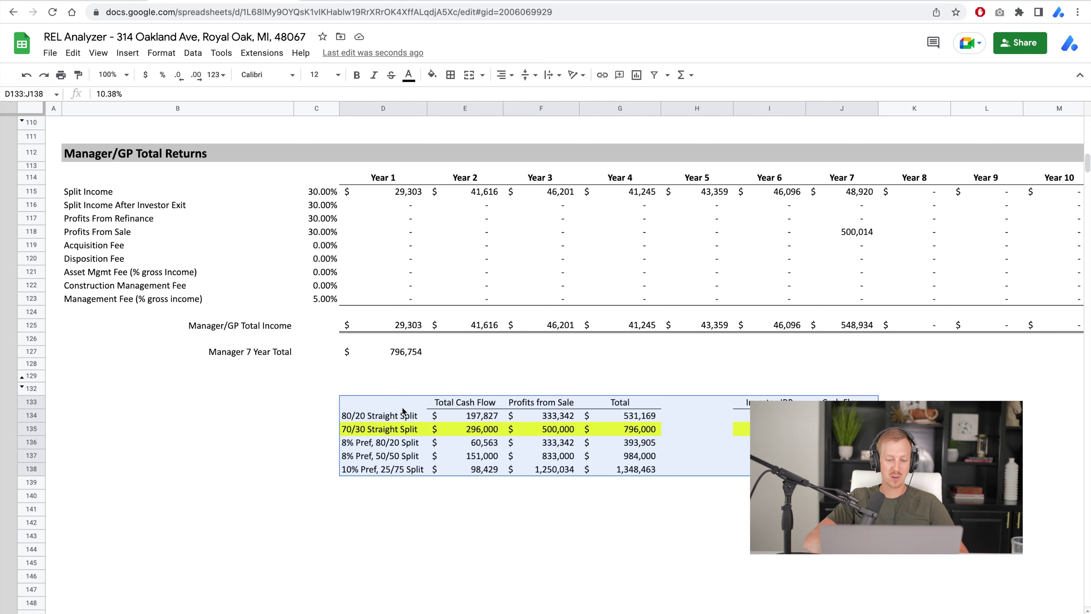
pyautogui.click(404, 411)
pyautogui.scroll(5, 414, 413)
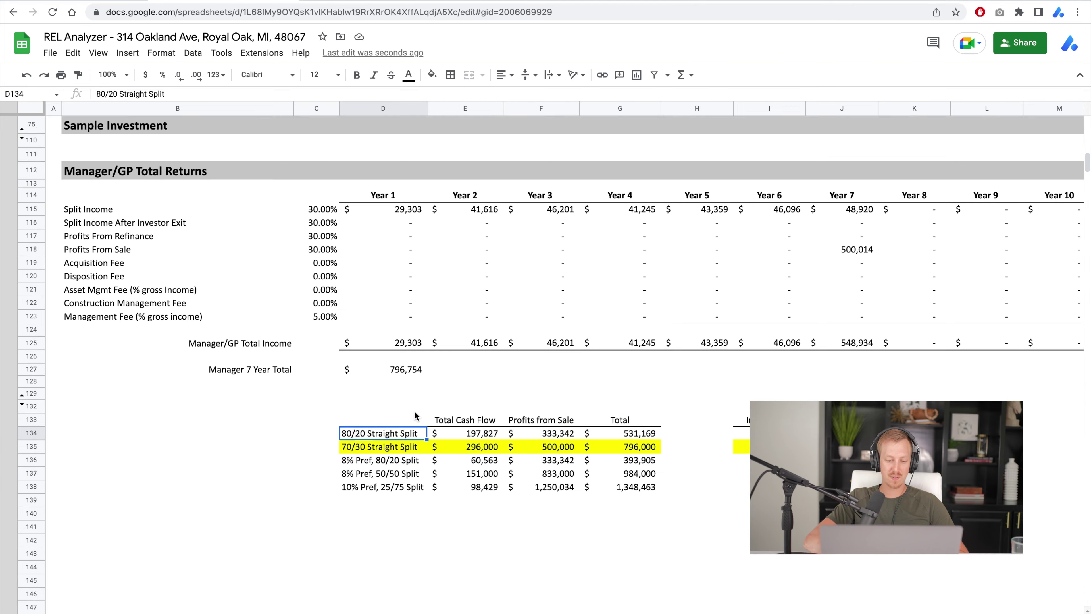
pyautogui.moveTo(389, 537)
pyautogui.mouseDown()
pyautogui.moveTo(390, 597)
pyautogui.moveTo(398, 540)
pyautogui.mouseUp()
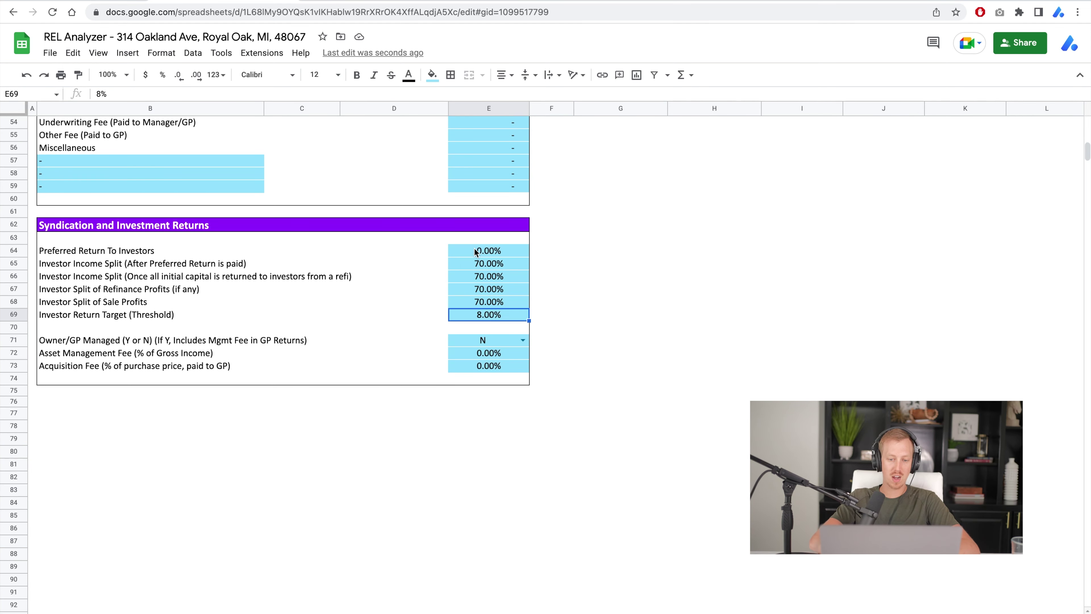
# - Set the Preferred Return To Investors to 15% and the investor income, refinance and sale profit splits to 0% each
pyautogui.click(477, 253)
pyautogui.write('15')
pyautogui.press('Return')
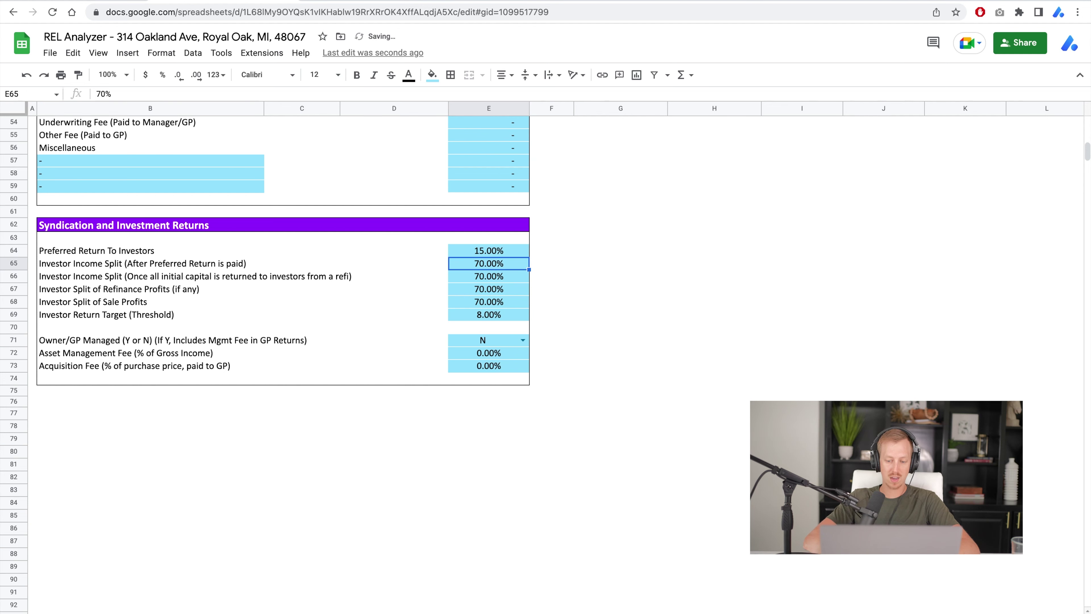
pyautogui.write('0')
pyautogui.press('Return')
pyautogui.write('0')
pyautogui.press('Return')
pyautogui.write('0')
pyautogui.press('Return')
pyautogui.write('0')
pyautogui.press('Return')
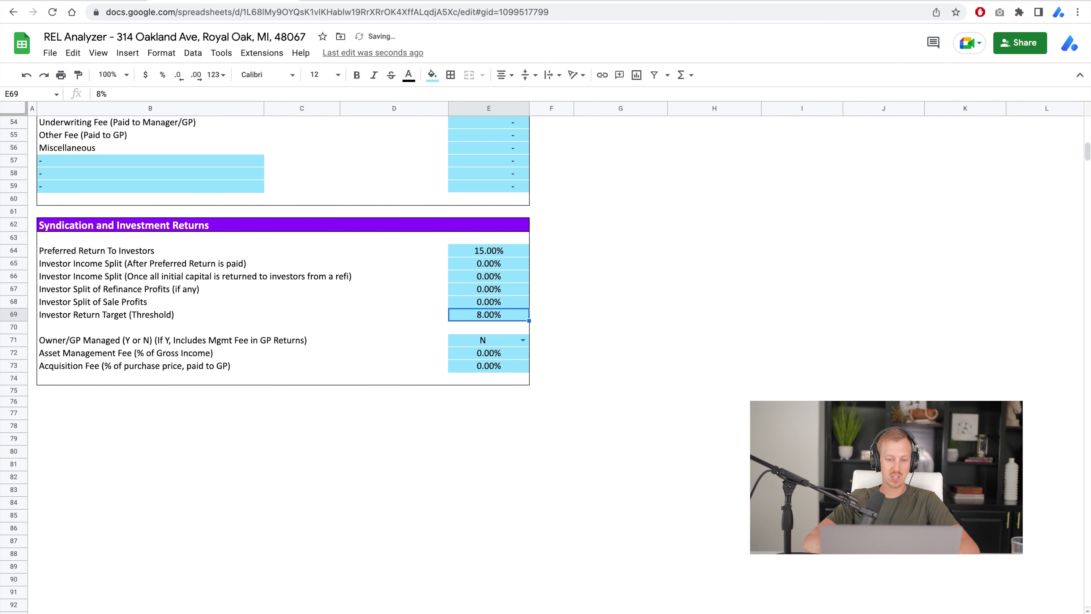
# - Examine the investor's average cash on cash return and the Year 7 accrued preferred return paid from cash flow and at sale
pyautogui.hotkey('alt', 'Down')
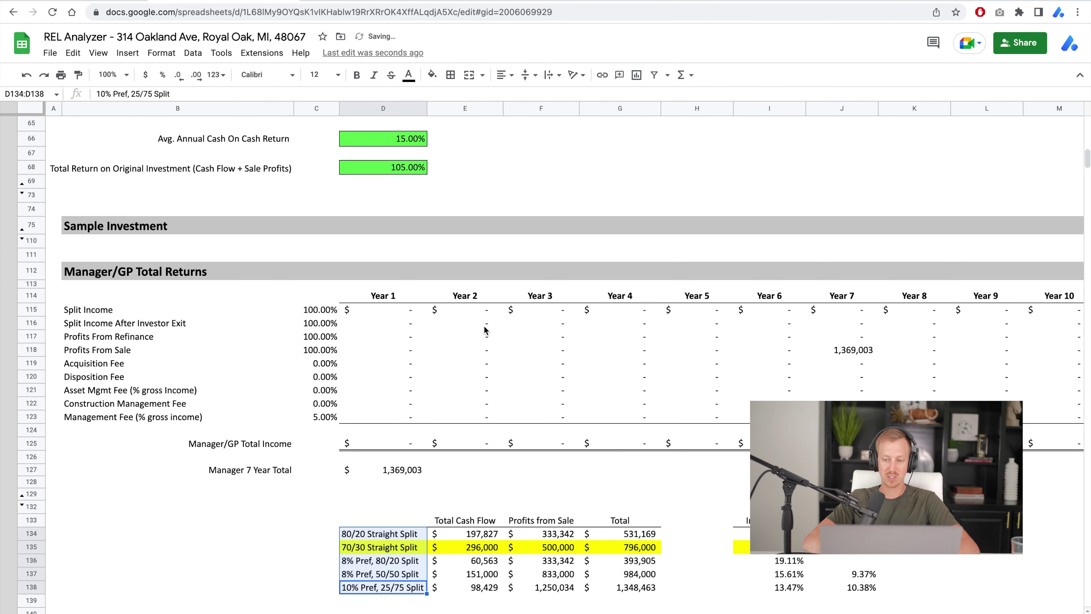
pyautogui.scroll(4, 484, 325)
pyautogui.click(410, 313)
pyautogui.scroll(5, 472, 310)
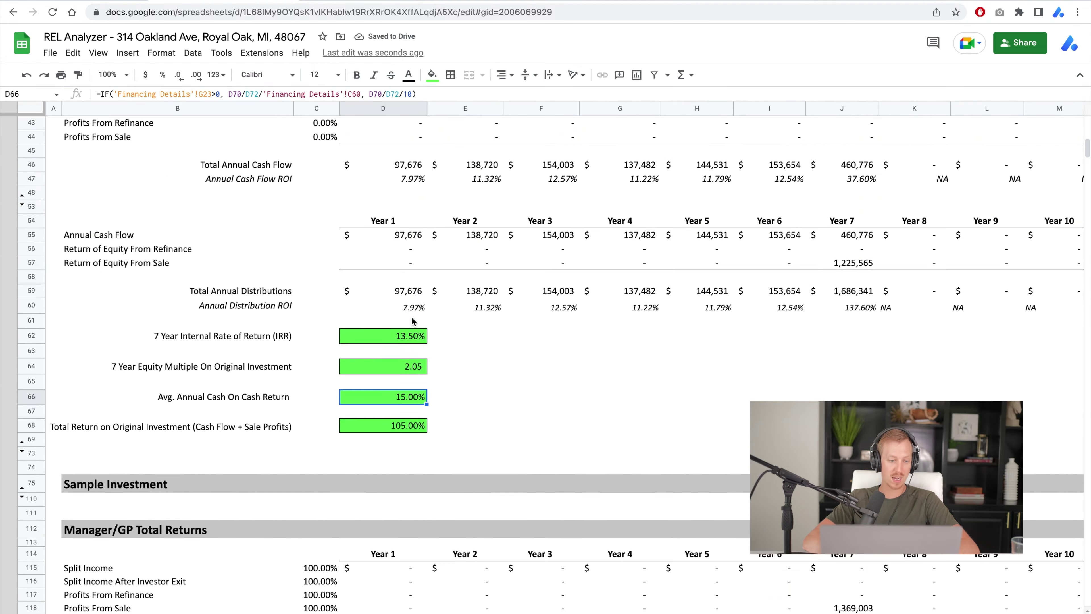
pyautogui.scroll(3, 872, 269)
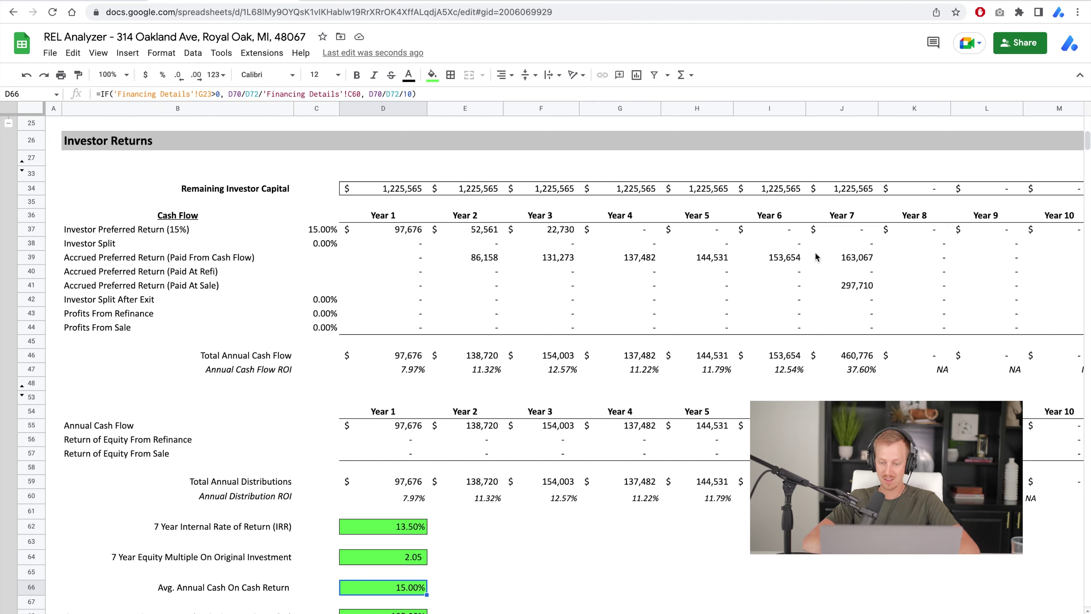
pyautogui.click(833, 261)
pyautogui.click(841, 287)
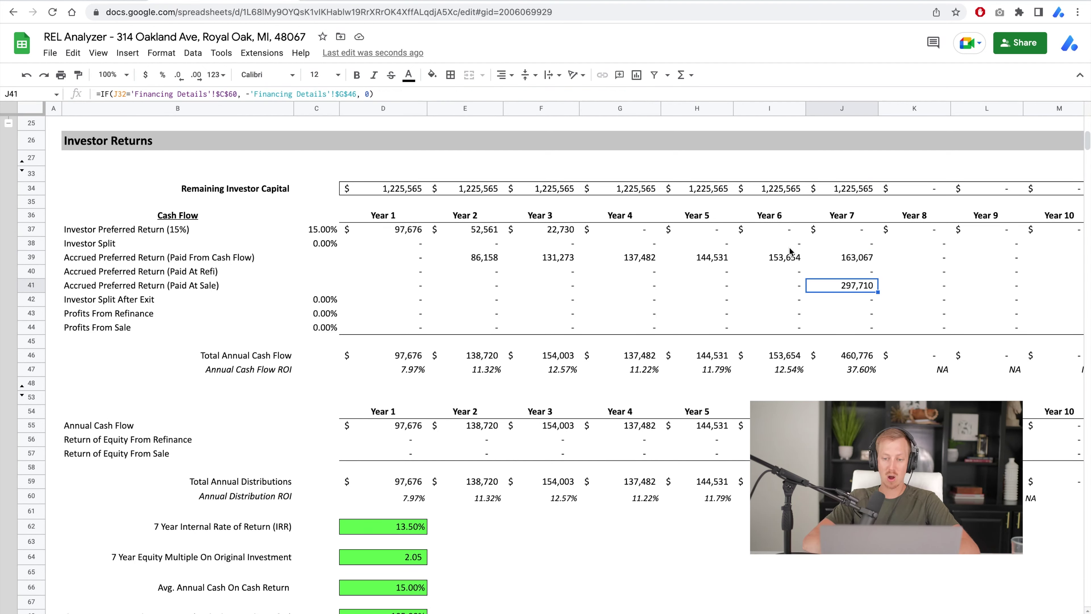
pyautogui.moveTo(834, 252); pyautogui.dragTo(855, 264)
# - Check the manager's Year 7 split income, refinance profits and profits from sale under the 15% preferred return
pyautogui.scroll(-10, 853, 259)
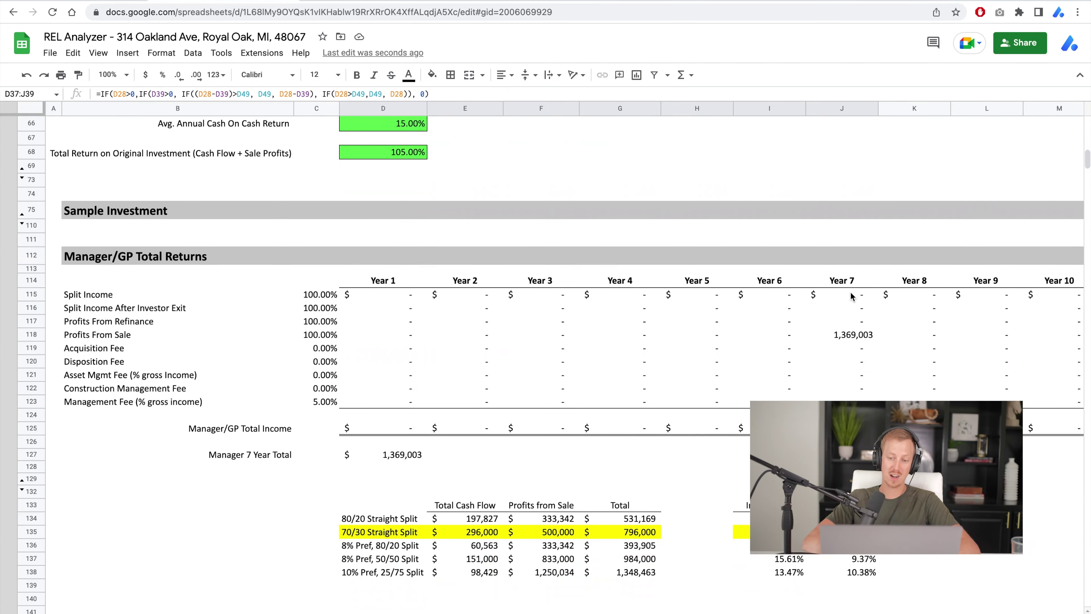
pyautogui.click(850, 297)
pyautogui.click(844, 321)
pyautogui.click(840, 337)
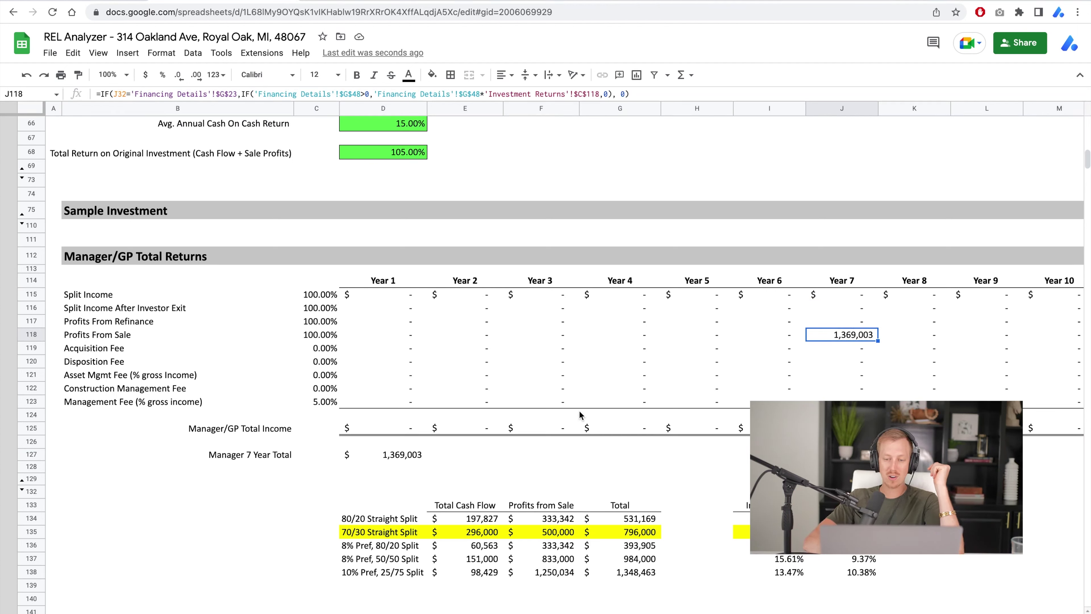
# - Collapse the row group above the Investor Returns section and check the investor preferred return rate in C37
pyautogui.scroll(7, 578, 410)
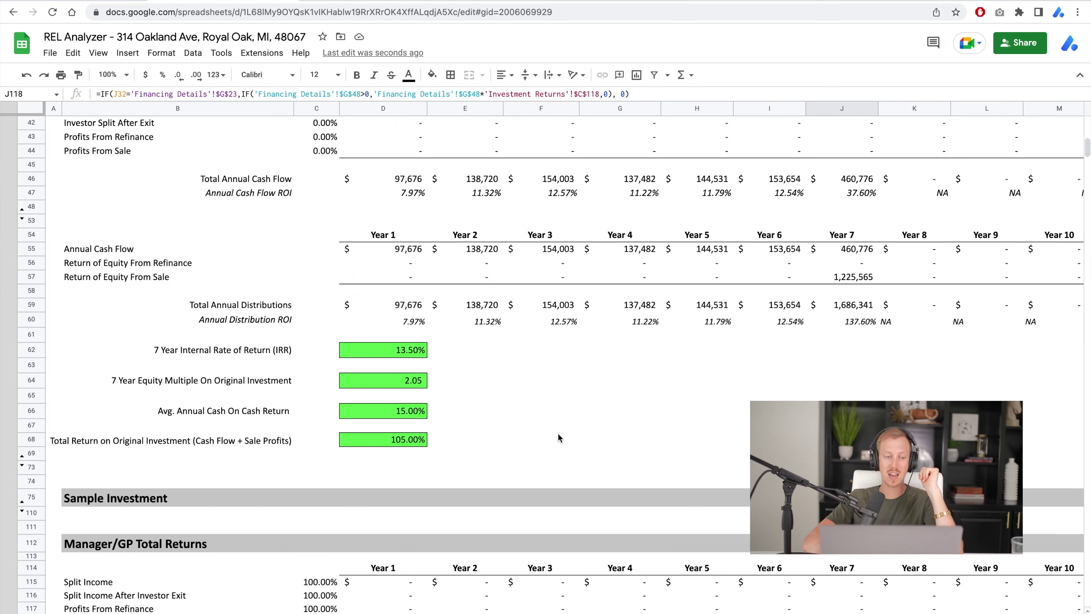
pyautogui.scroll(6, 558, 435)
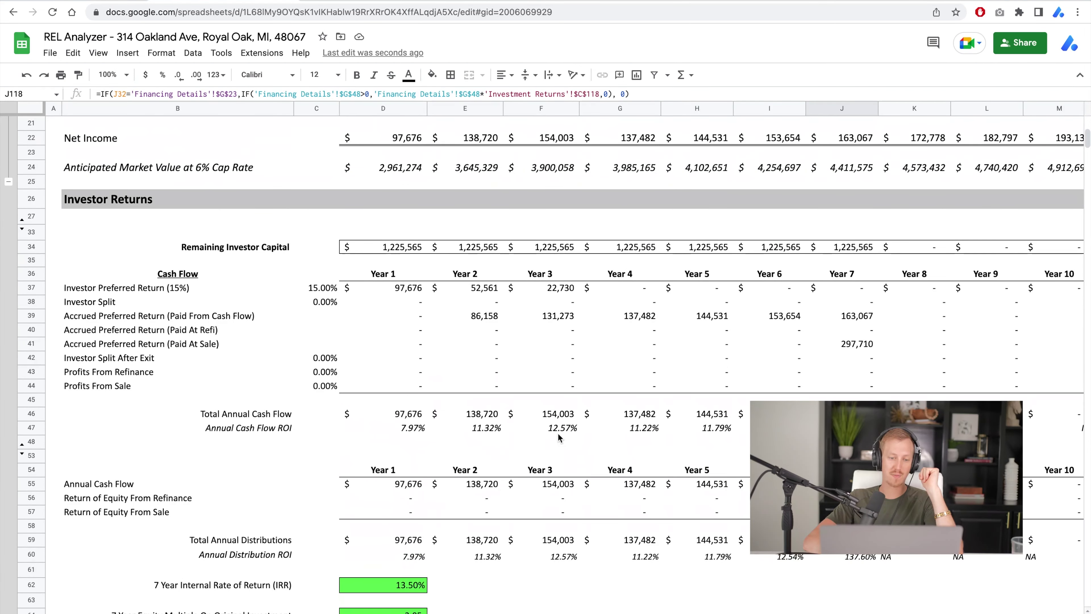
pyautogui.click(9, 181)
pyautogui.click(297, 207)
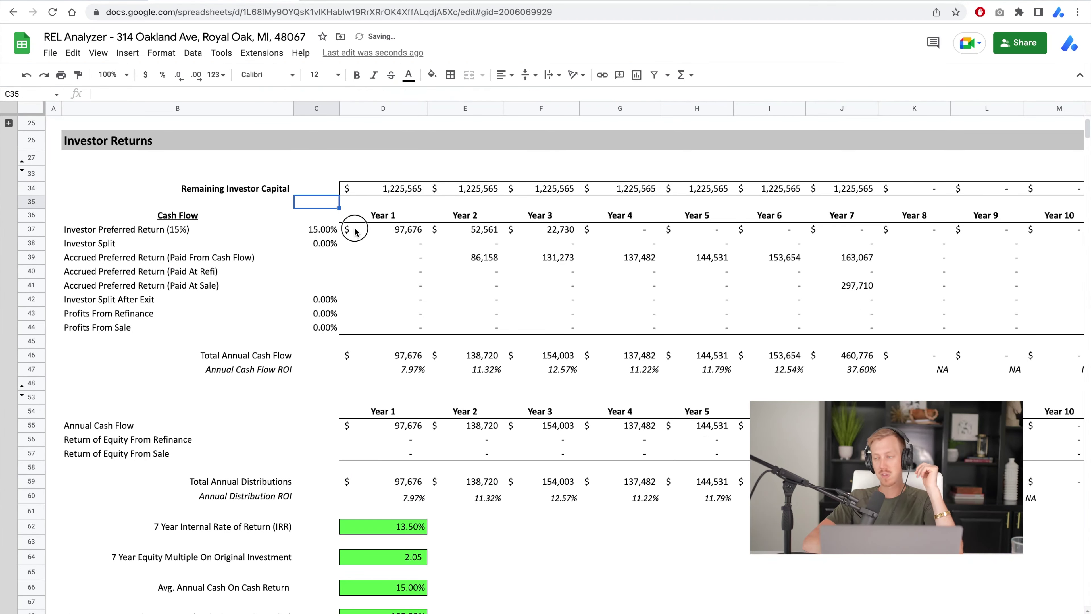
pyautogui.click(313, 230)
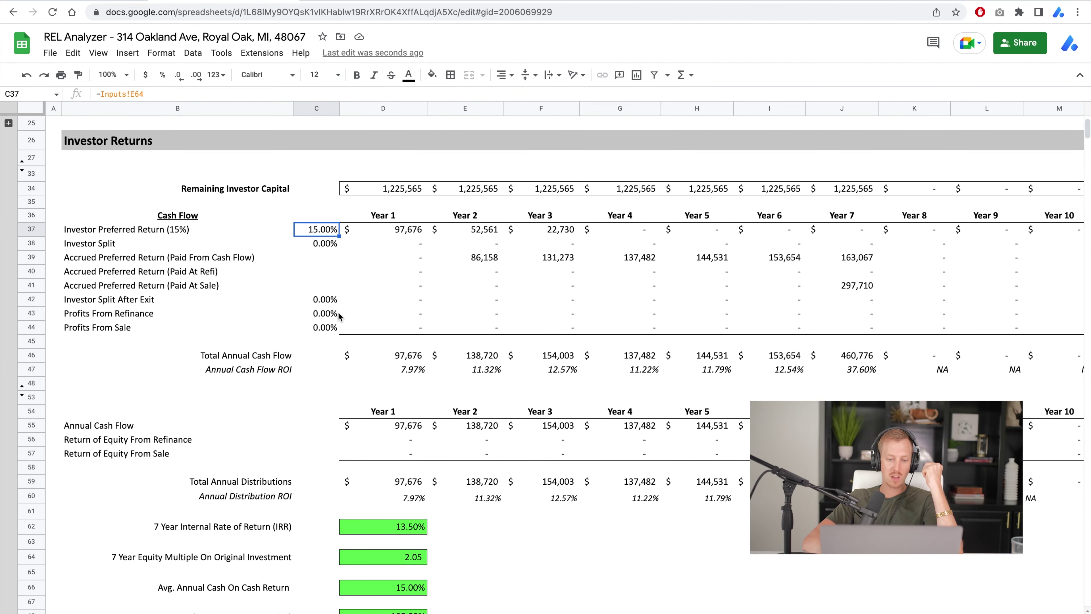
# - Compare the manager cash flow, sale profits and totals of the 8% and 10% Pref rows with the straight splits
pyautogui.scroll(-20, 339, 316)
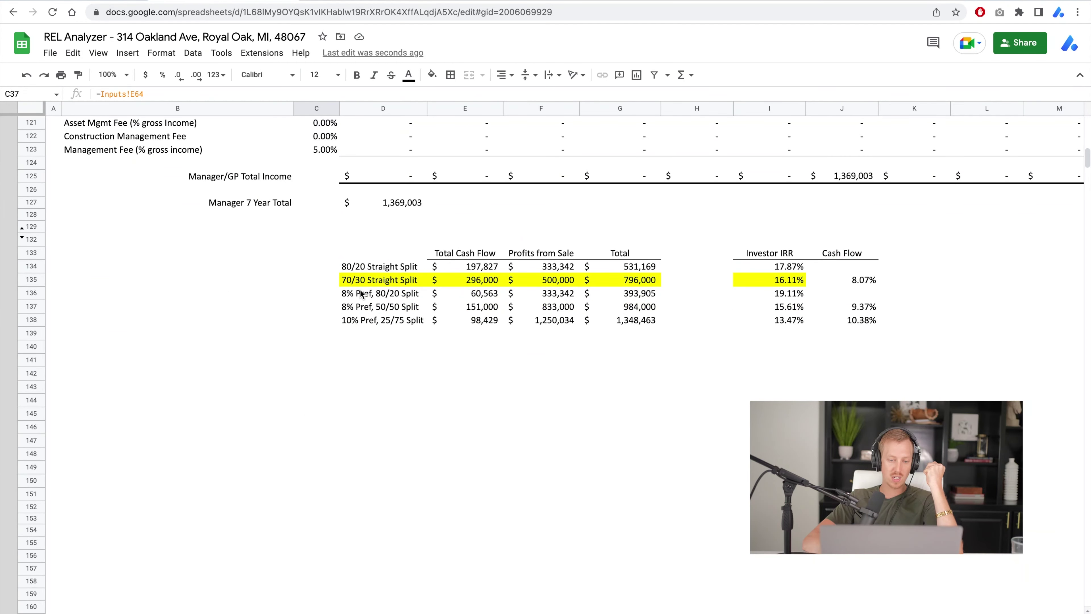
pyautogui.moveTo(361, 293); pyautogui.dragTo(597, 296)
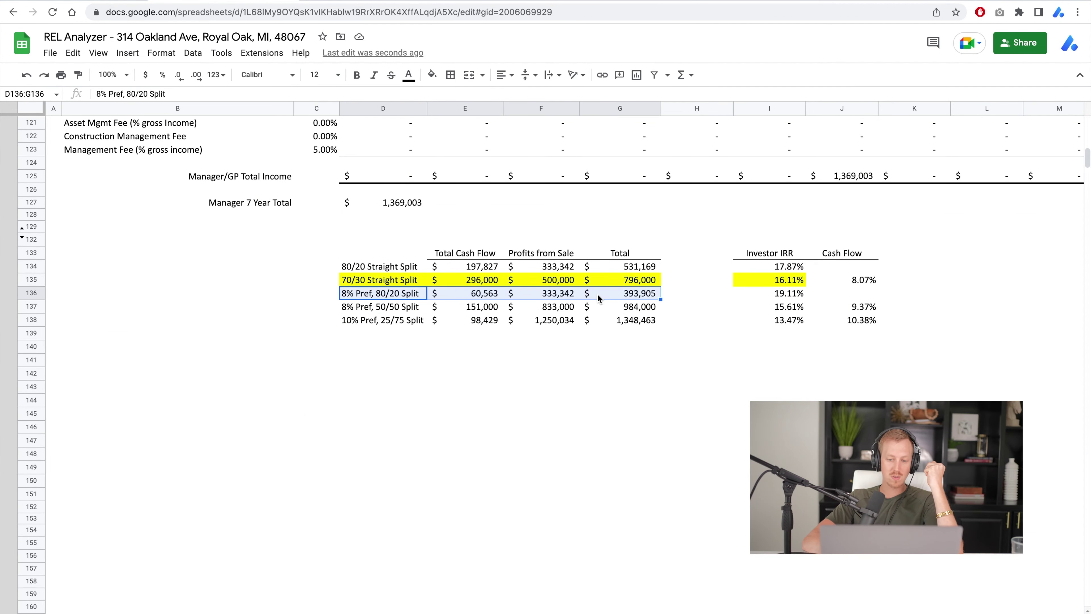
pyautogui.moveTo(398, 290); pyautogui.dragTo(637, 291)
pyautogui.moveTo(404, 313); pyautogui.dragTo(653, 312)
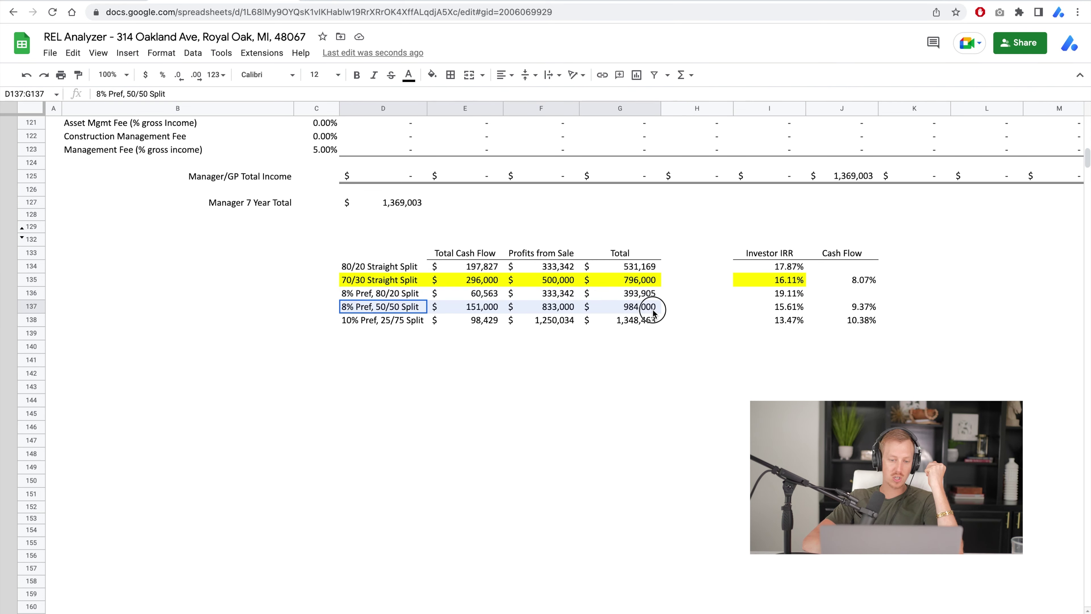
pyautogui.moveTo(376, 323); pyautogui.dragTo(645, 326)
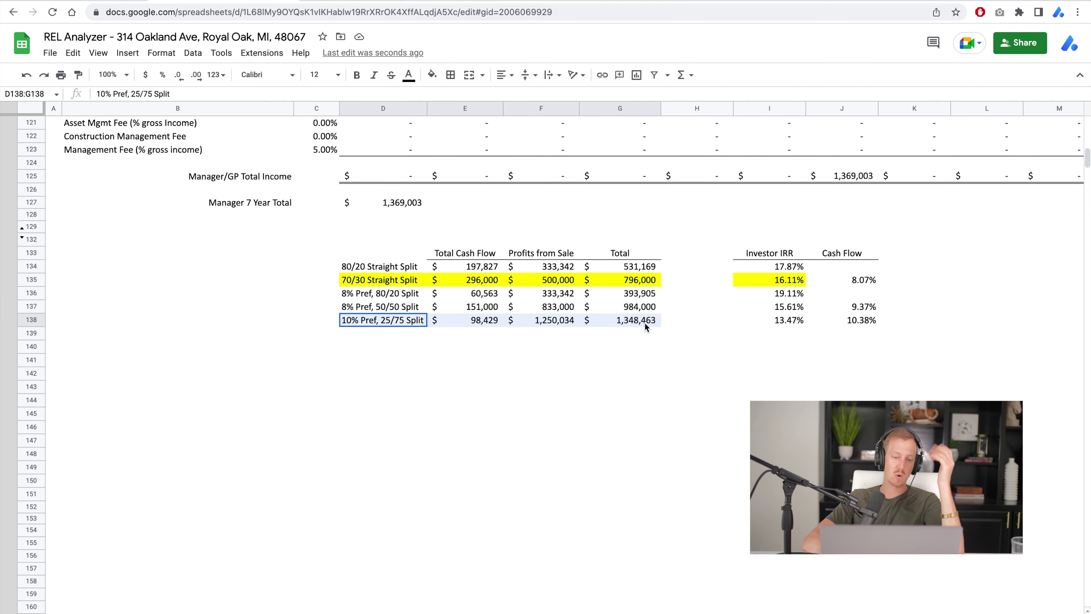
pyautogui.moveTo(378, 267); pyautogui.dragTo(626, 326)
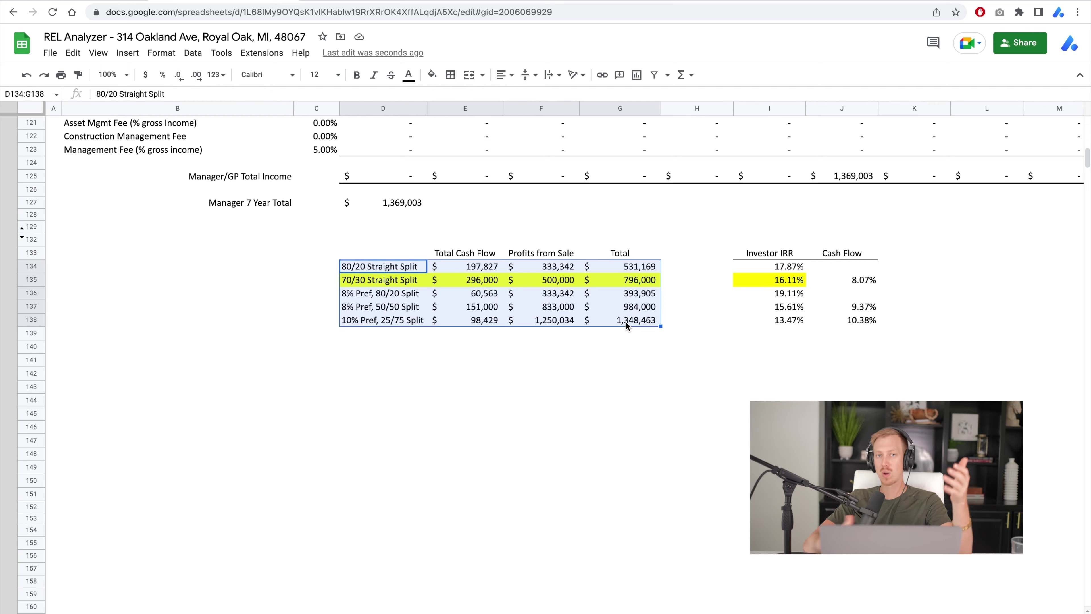